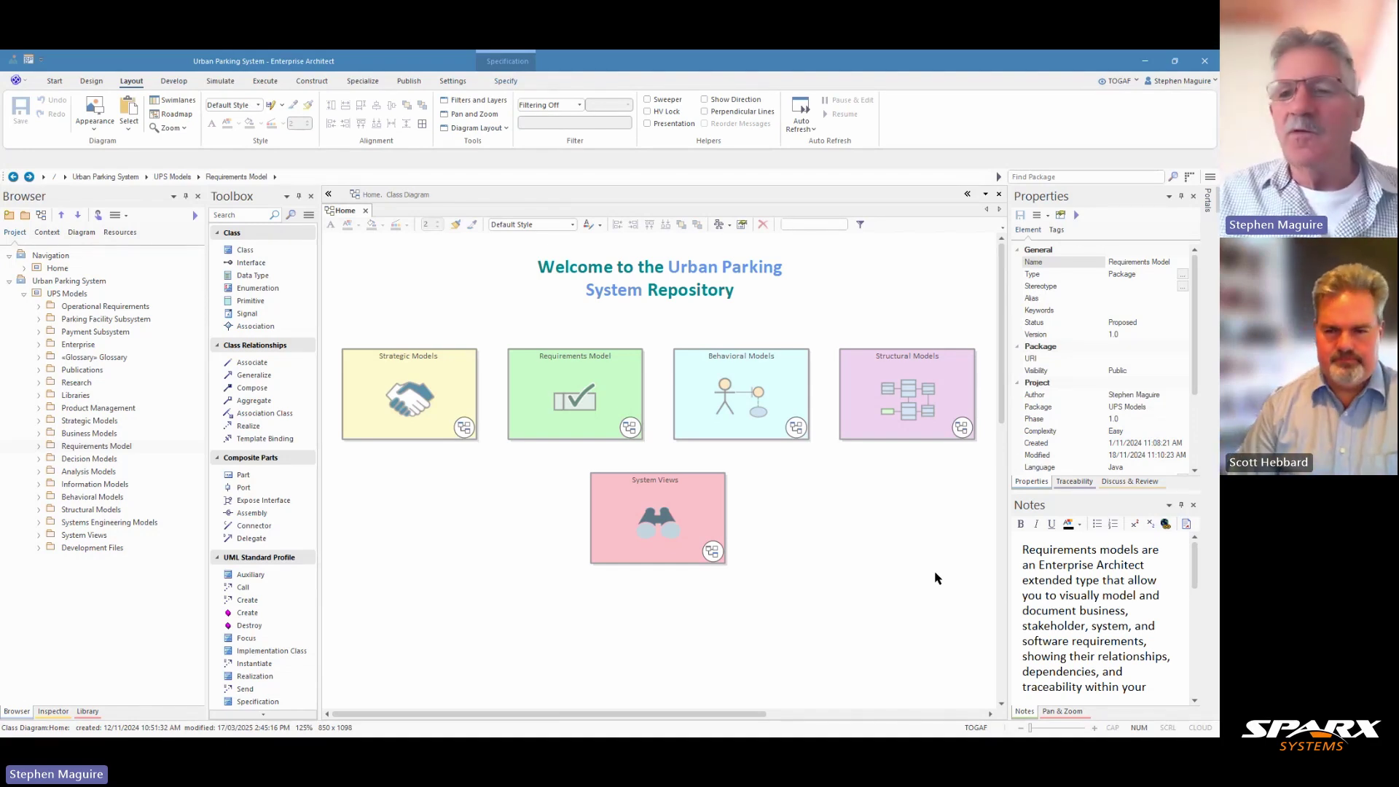
Step: Switch the modelling perspective to Requirements and close the Builder Page
{"action": "left_click", "coordinate": [1138, 82]}
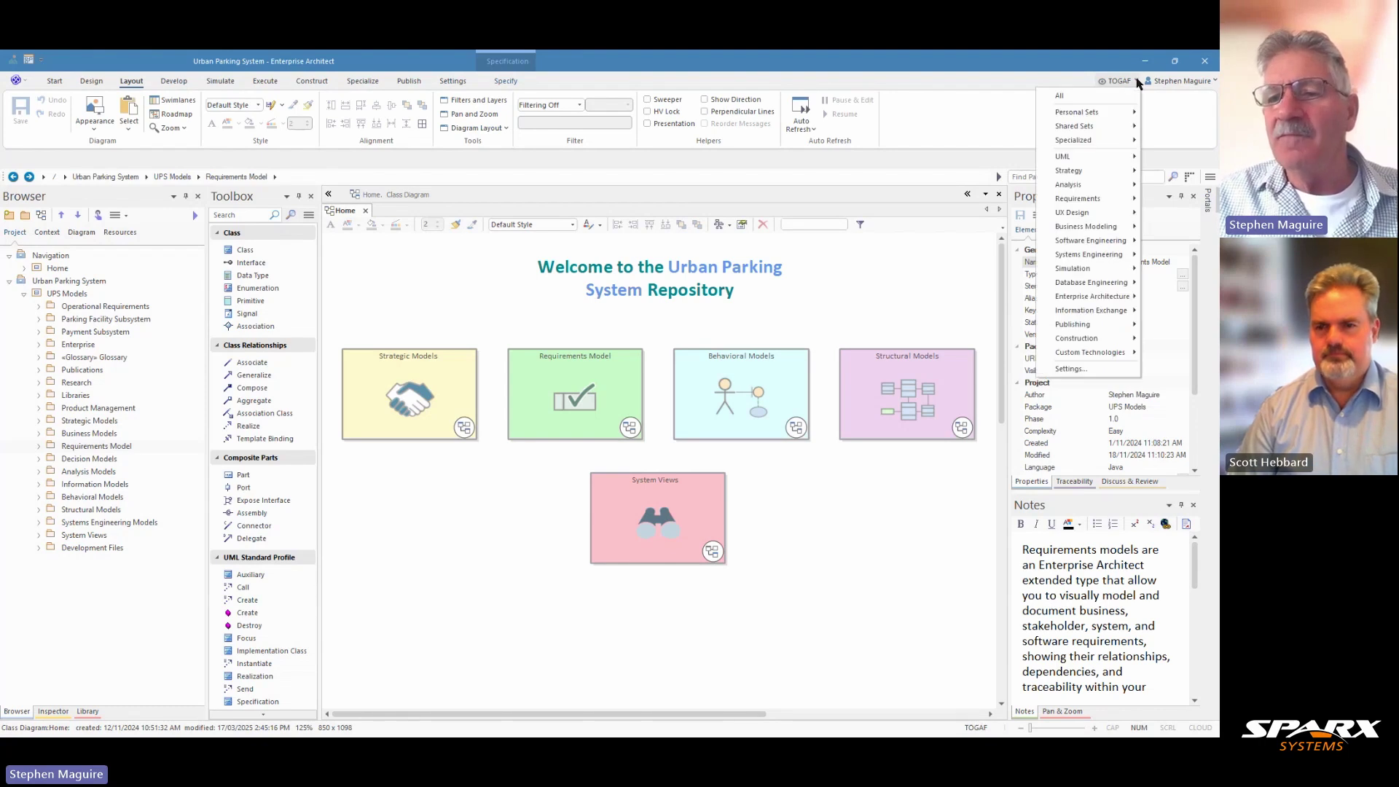
{"action": "mouse_move", "coordinate": [1106, 200]}
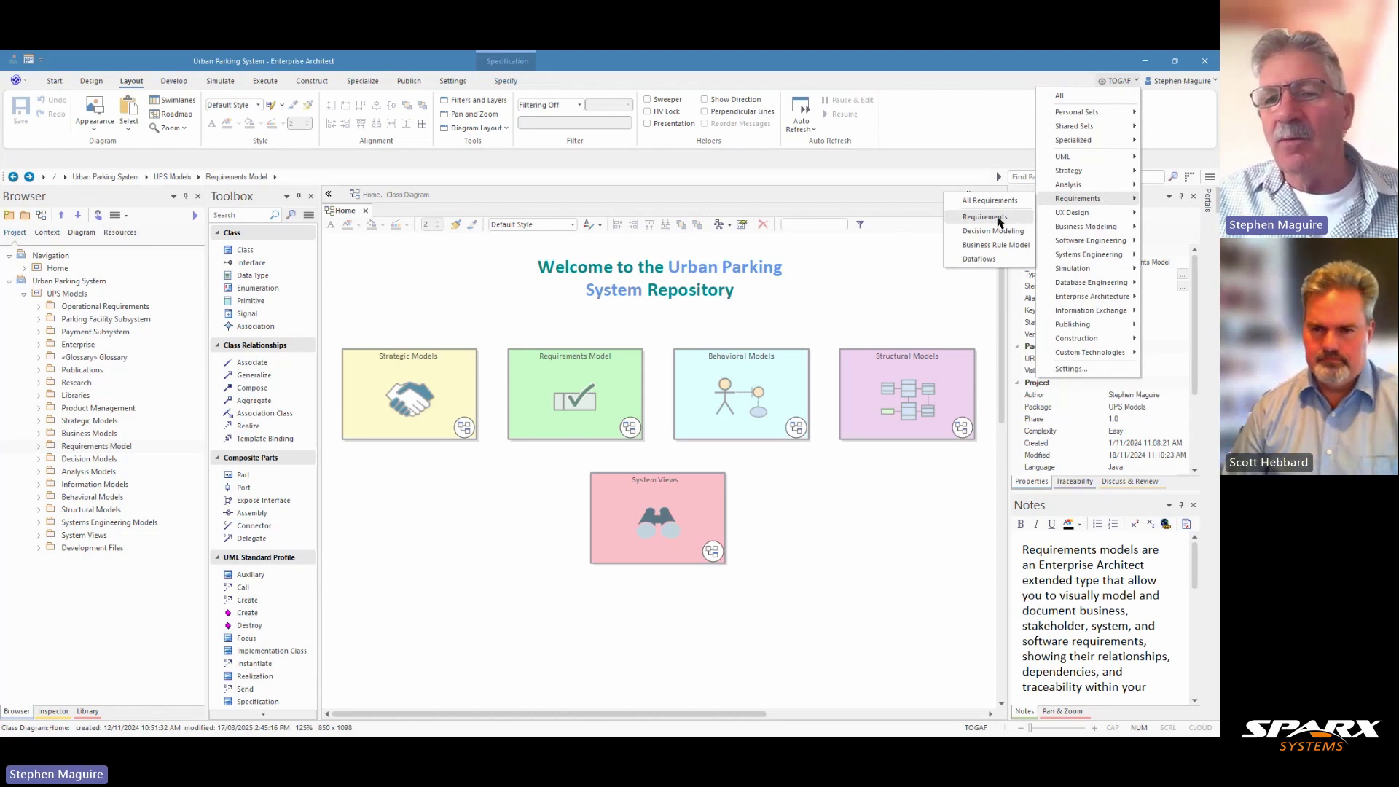
{"action": "left_click", "coordinate": [1000, 219]}
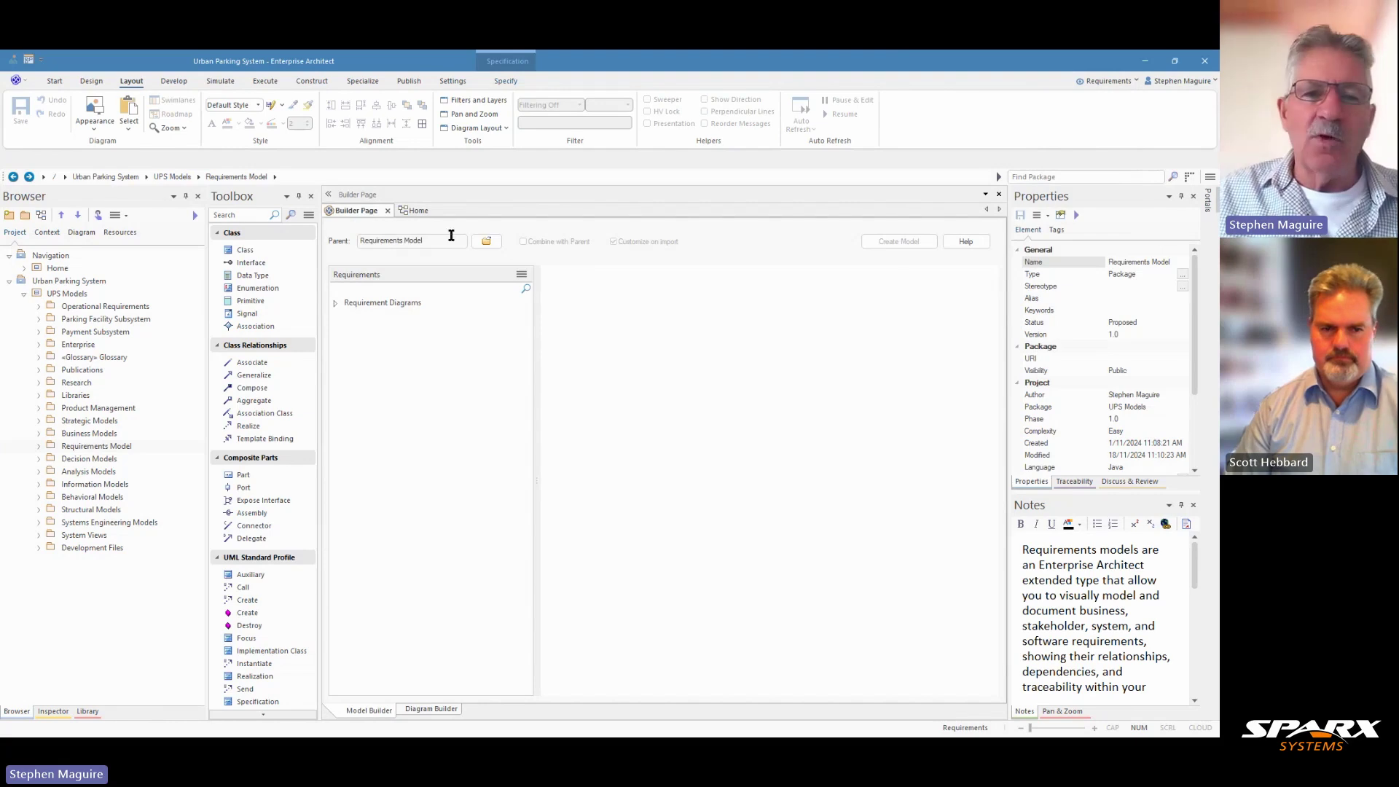
{"action": "left_click", "coordinate": [389, 211]}
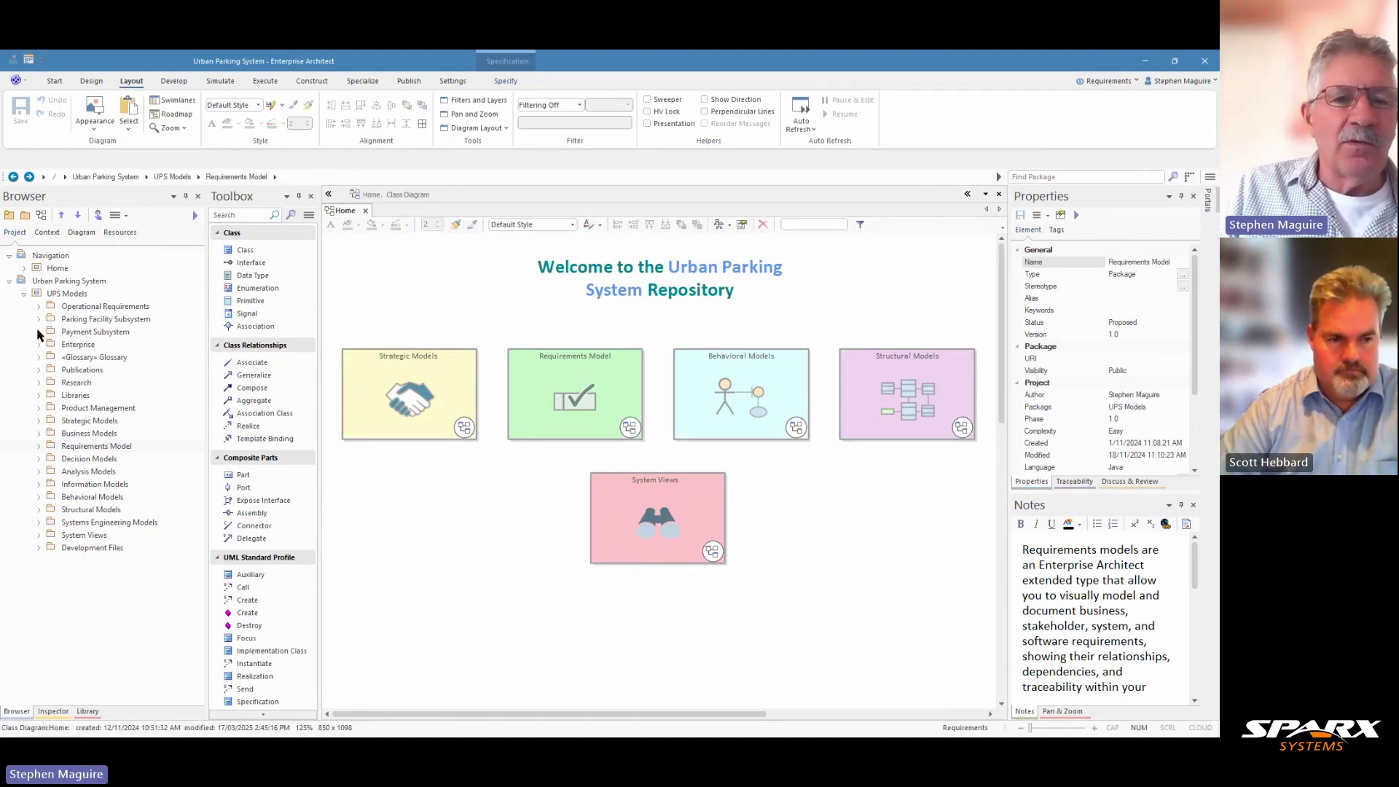
Step: Open the Stakeholder Focus Workshops mind map from the Workshops package of the Payment Subsystem
{"action": "left_click", "coordinate": [102, 336]}
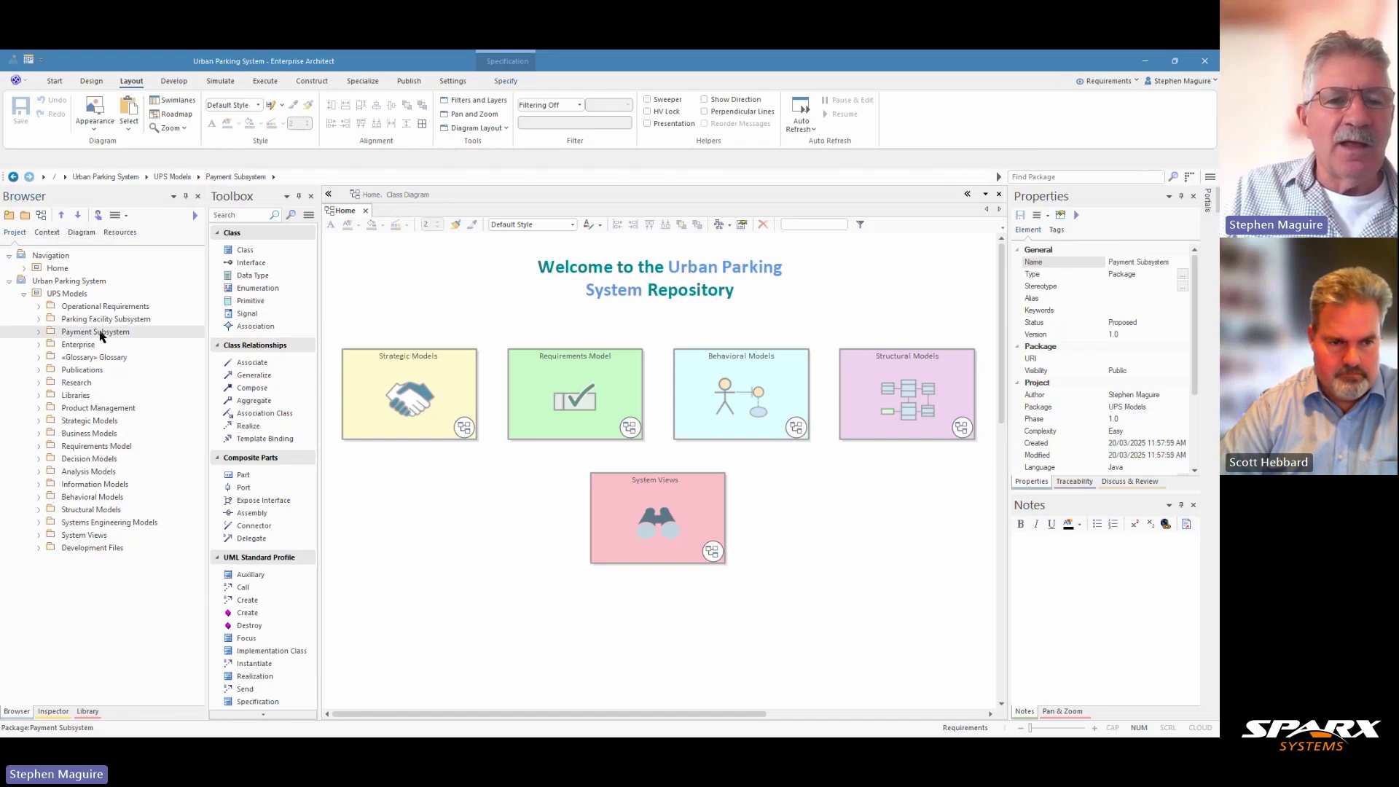
{"action": "left_click", "coordinate": [39, 333]}
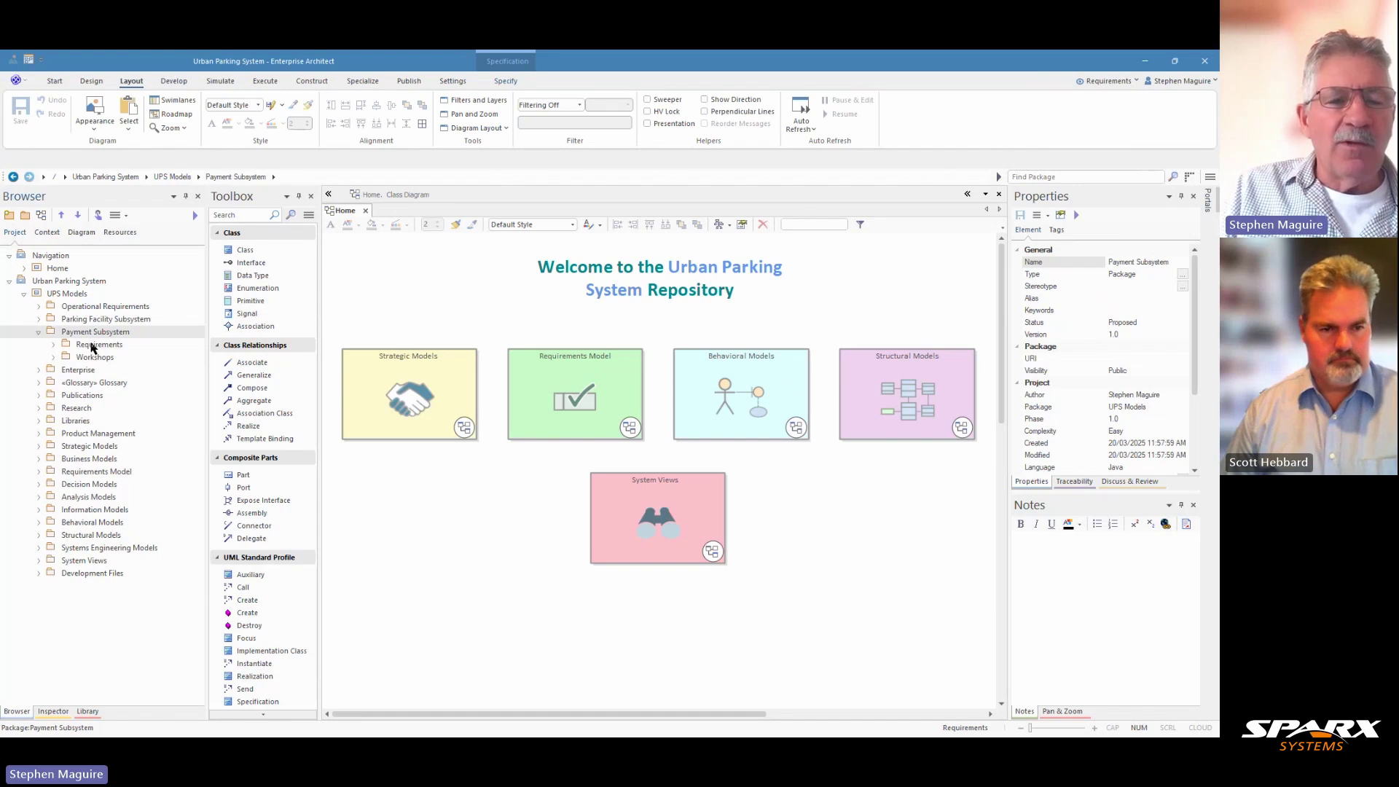
{"action": "left_click", "coordinate": [54, 358]}
{"action": "left_click", "coordinate": [67, 371]}
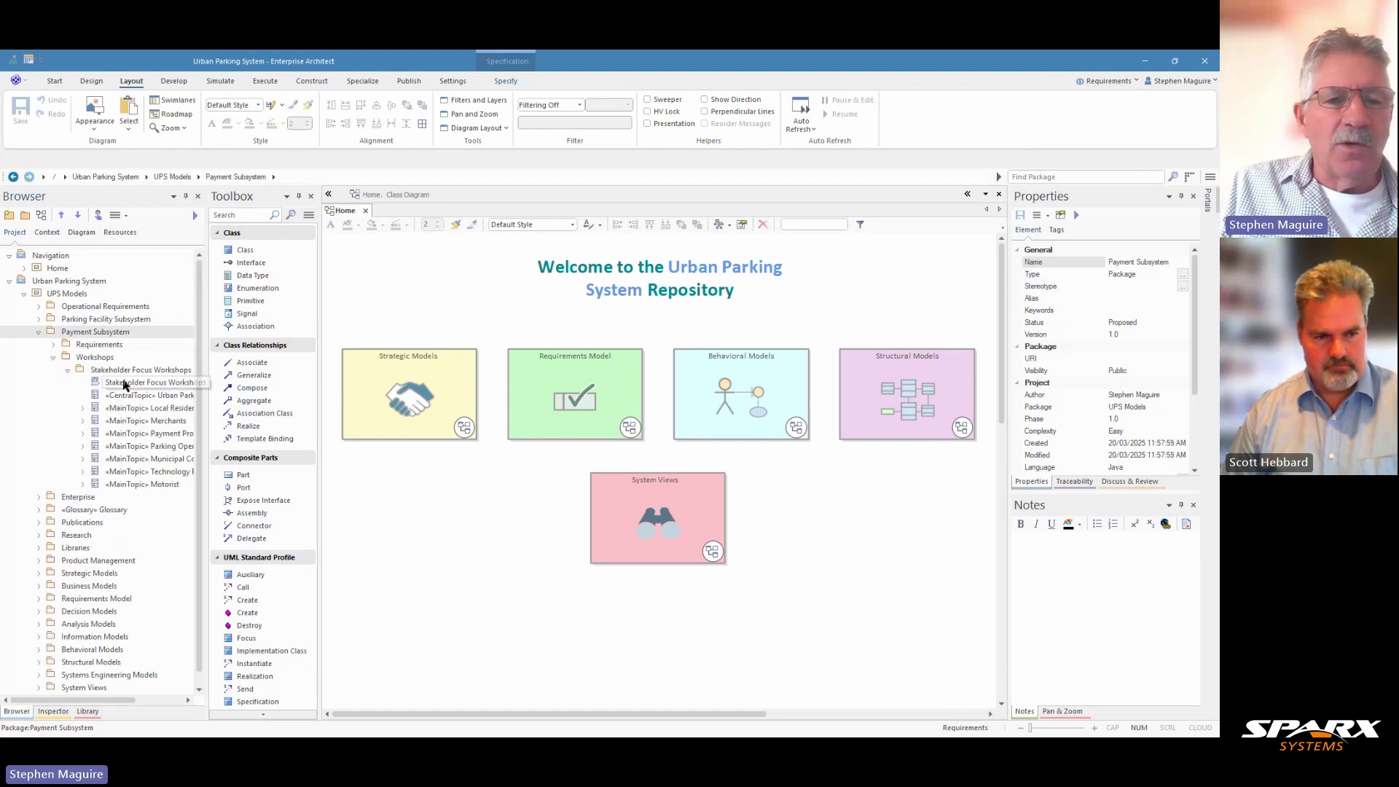
{"action": "double_click", "coordinate": [127, 387]}
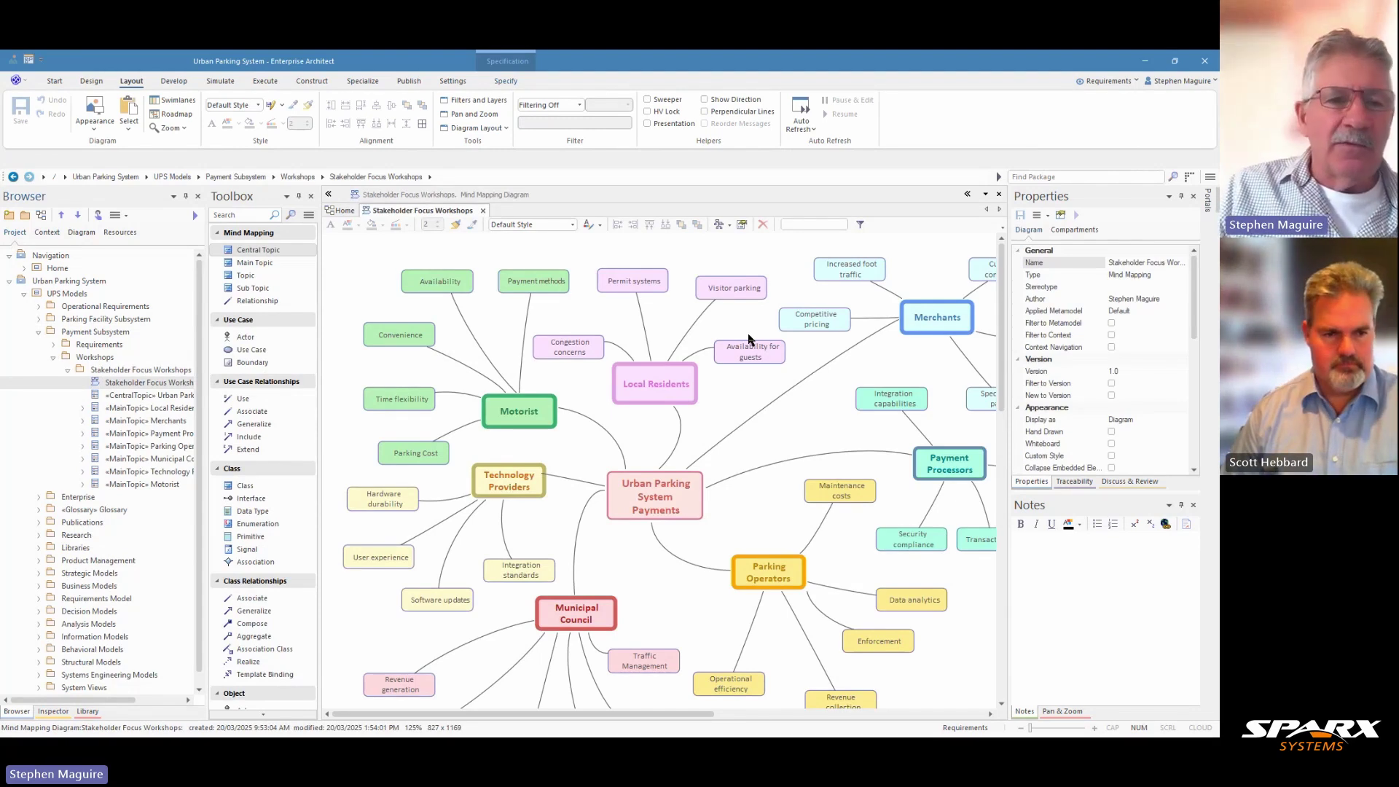
Step: Open the Requirements x Stakeholder Payment Worshop diagram under User Requirements and select its two user requirements
{"action": "left_click", "coordinate": [53, 344]}
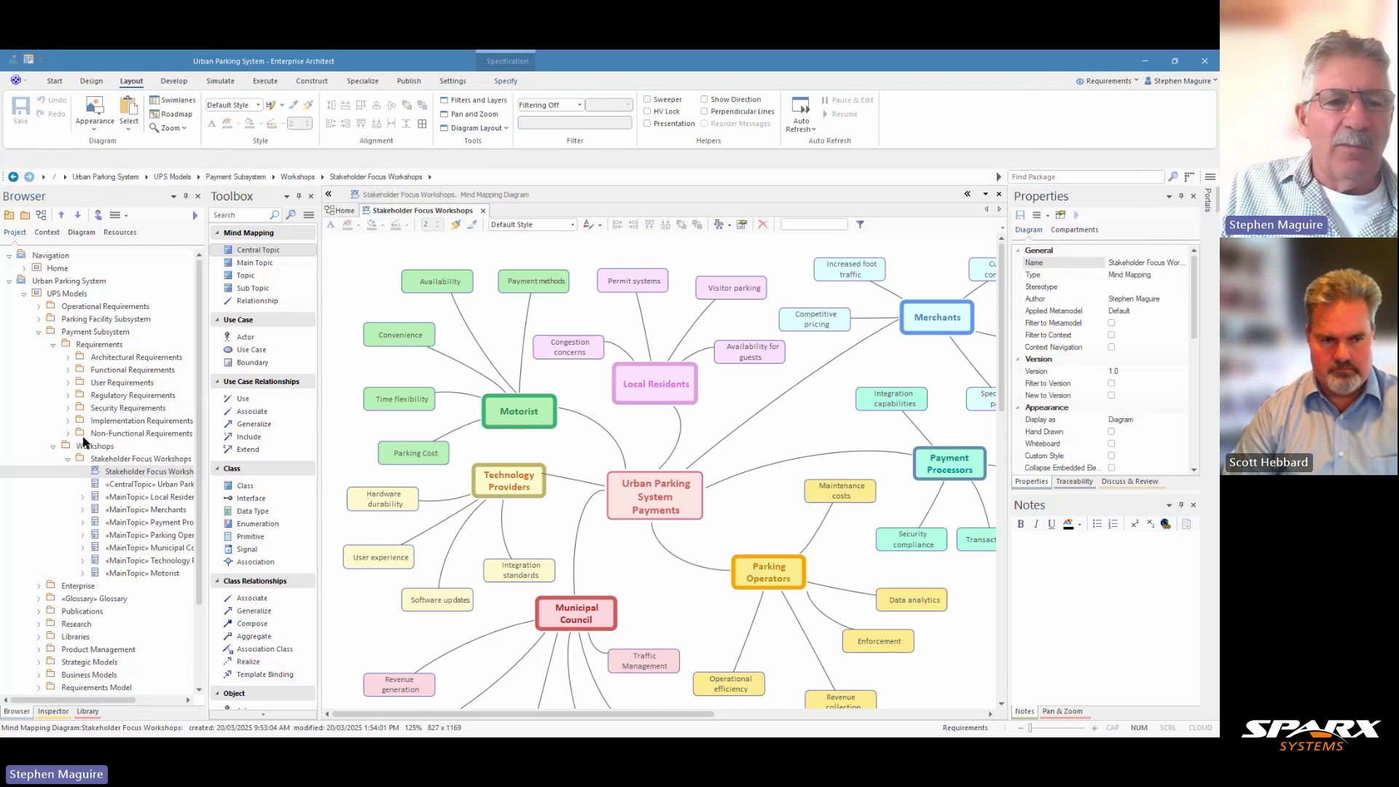
{"action": "left_click", "coordinate": [67, 383]}
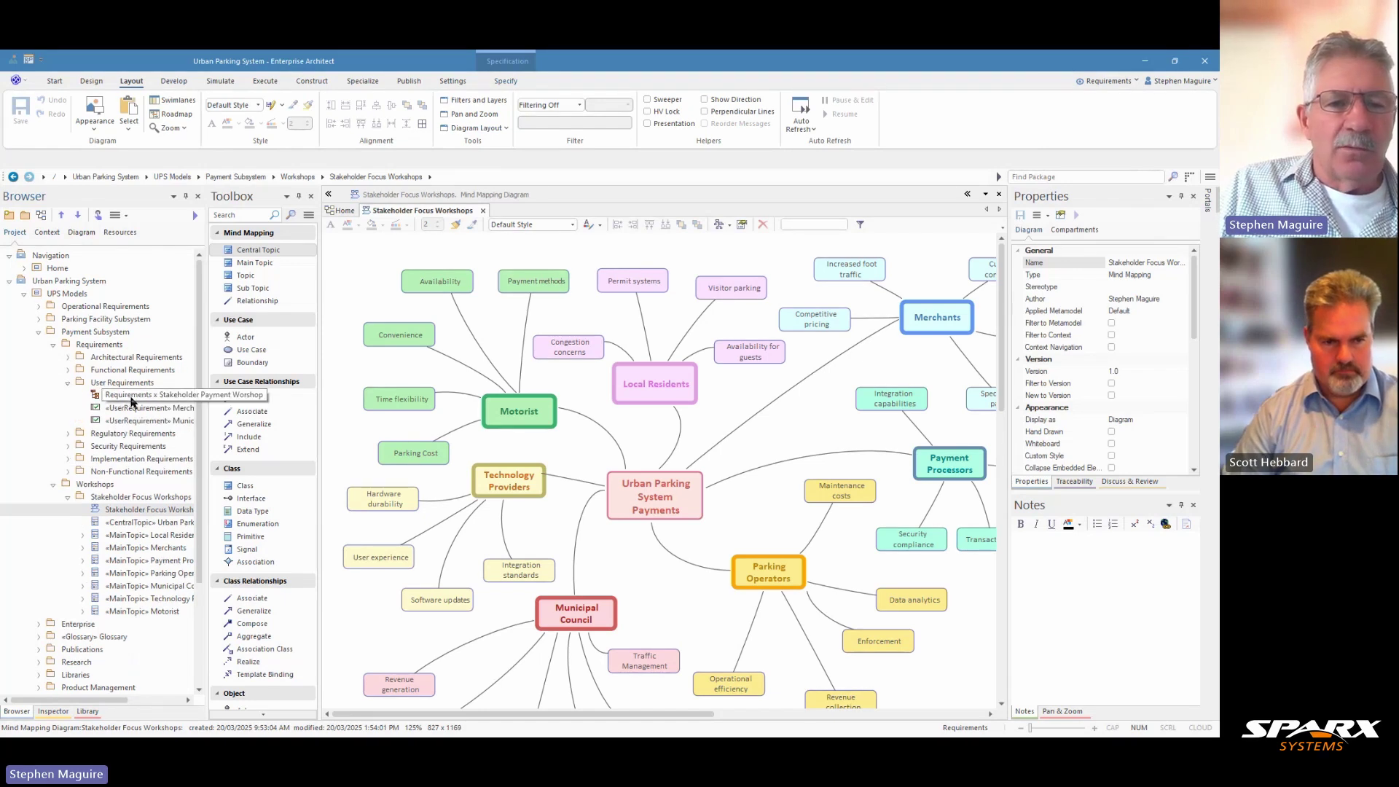
{"action": "left_click", "coordinate": [166, 397]}
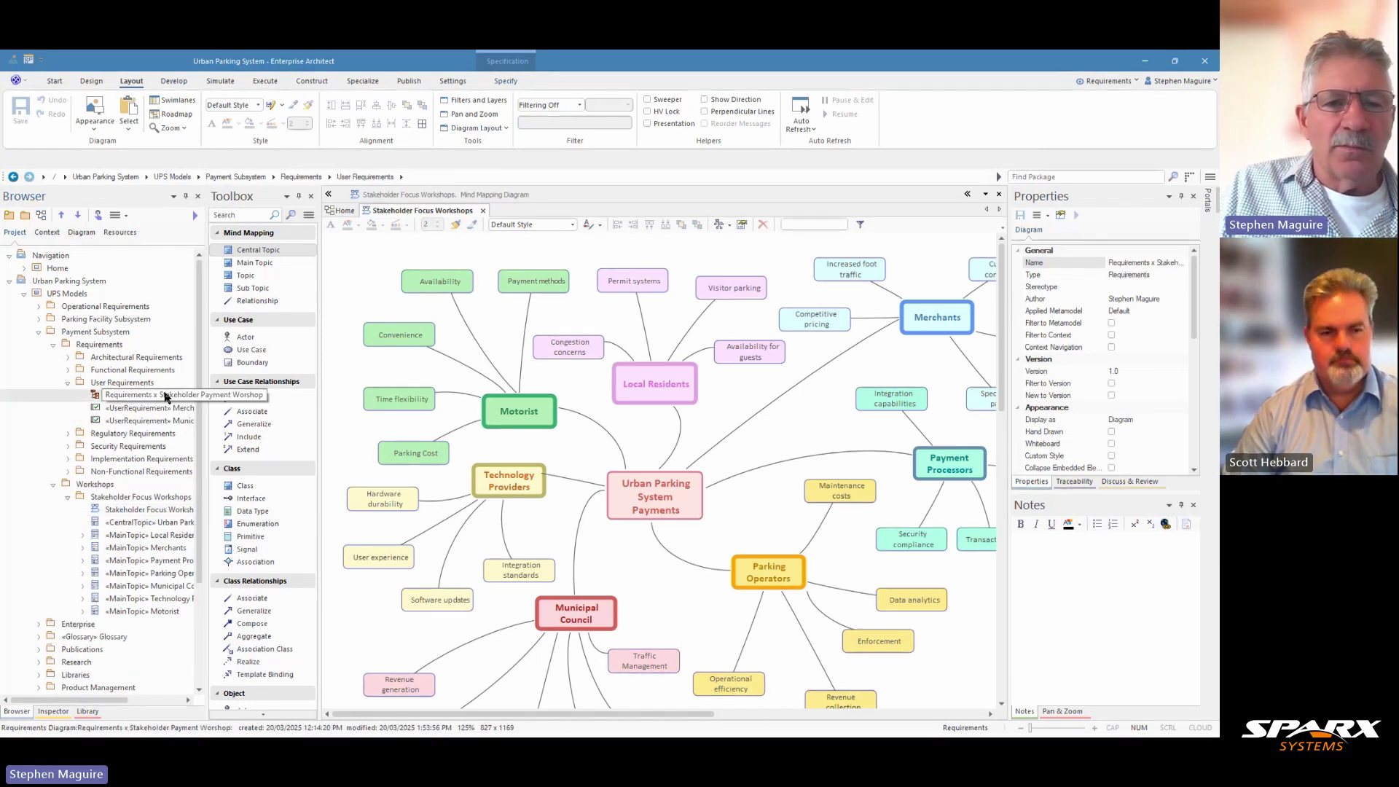
{"action": "double_click", "coordinate": [166, 397]}
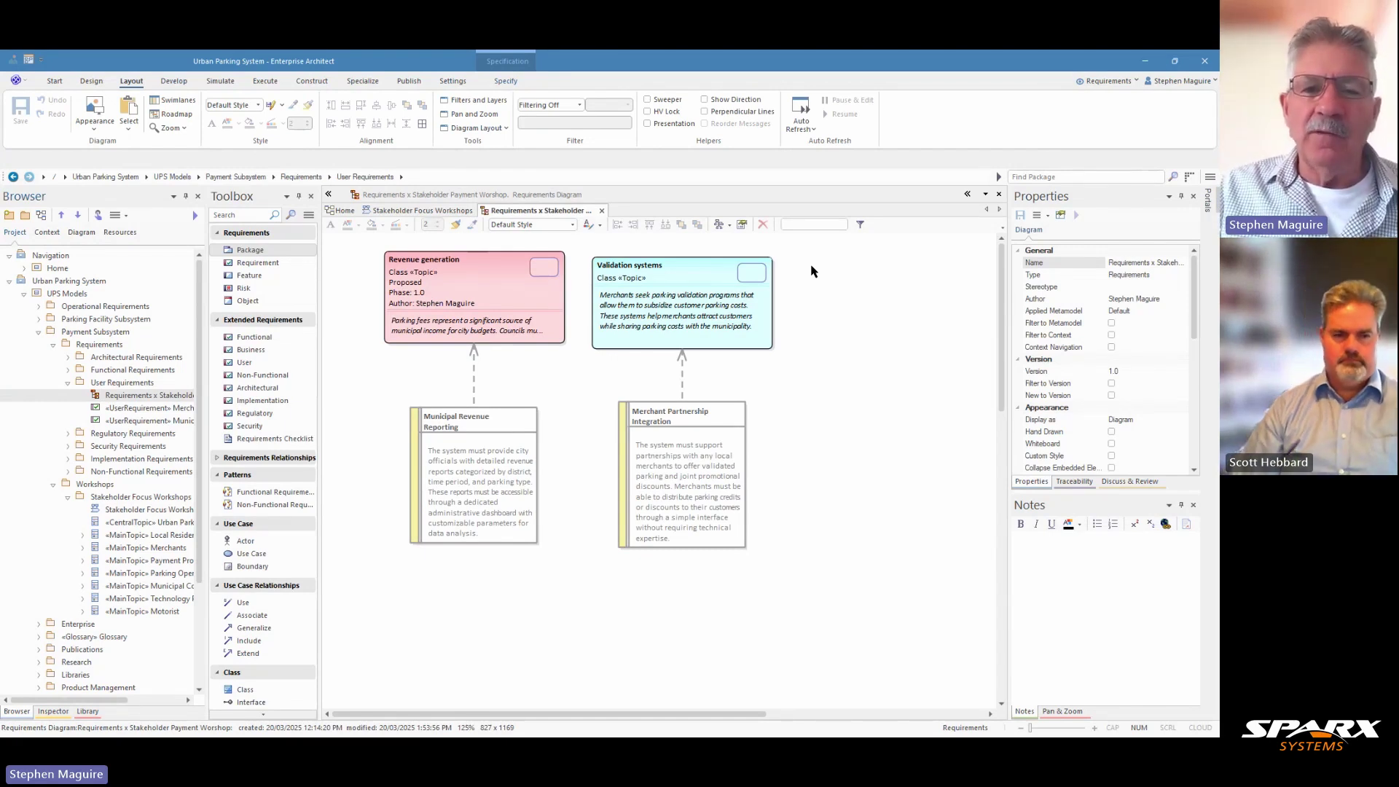
{"action": "left_click_drag", "start_coordinate": [793, 459], "coordinate": [496, 510]}
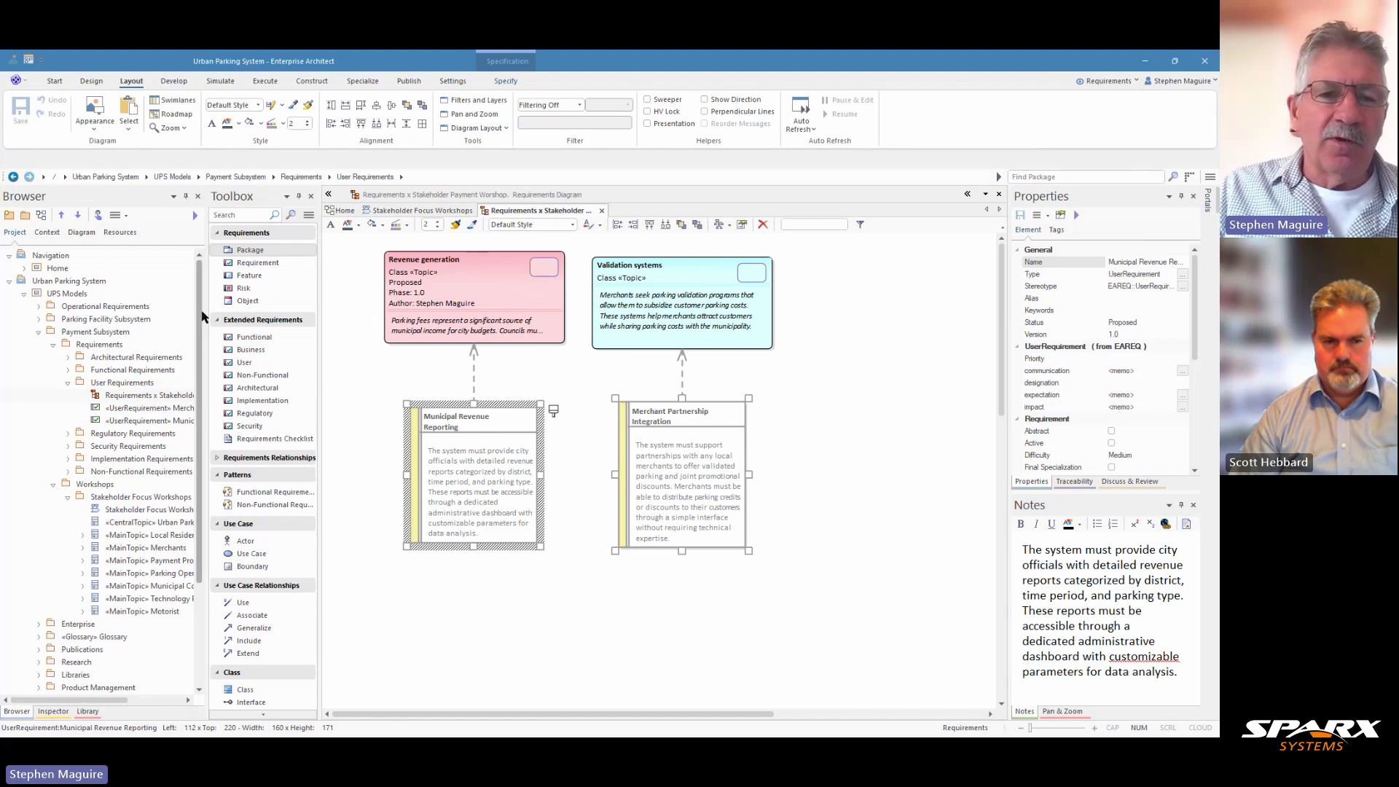
Step: View the Requirements x Use Cases Traceability diagram in the Requirements Model's Functional Requirements package, closing it when done
{"action": "left_click_drag", "start_coordinate": [201, 317], "coordinate": [203, 448]}
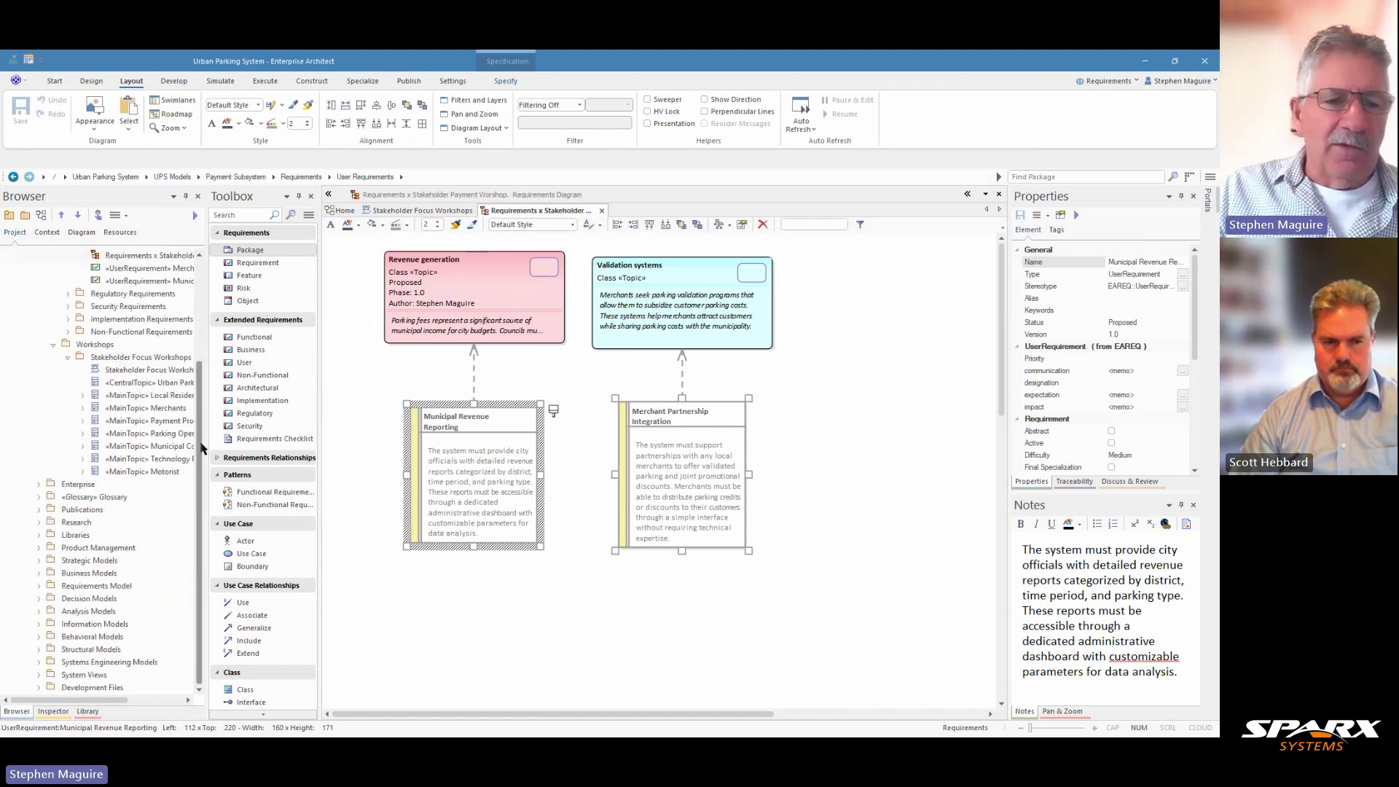
{"action": "left_click", "coordinate": [38, 586]}
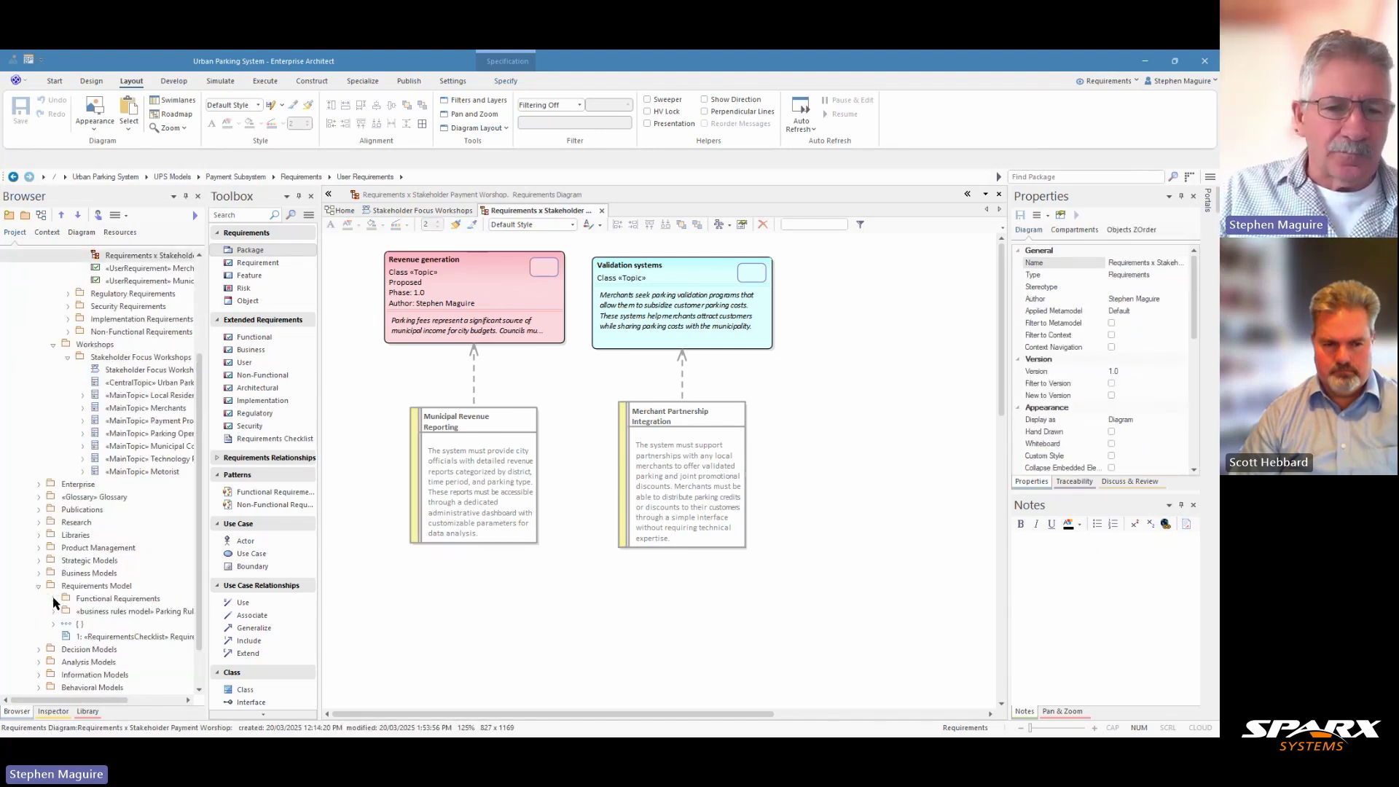
{"action": "left_click", "coordinate": [52, 598]}
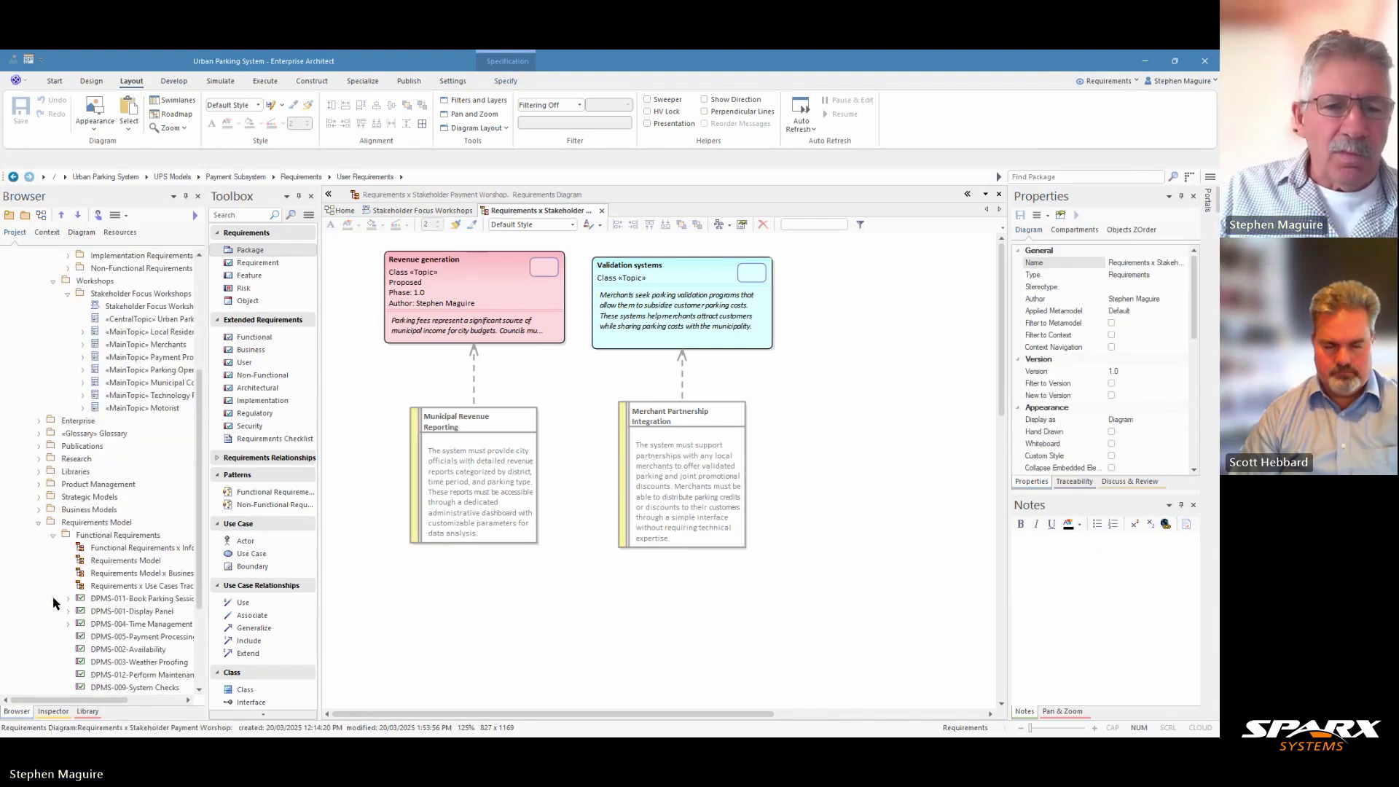
{"action": "double_click", "coordinate": [154, 590]}
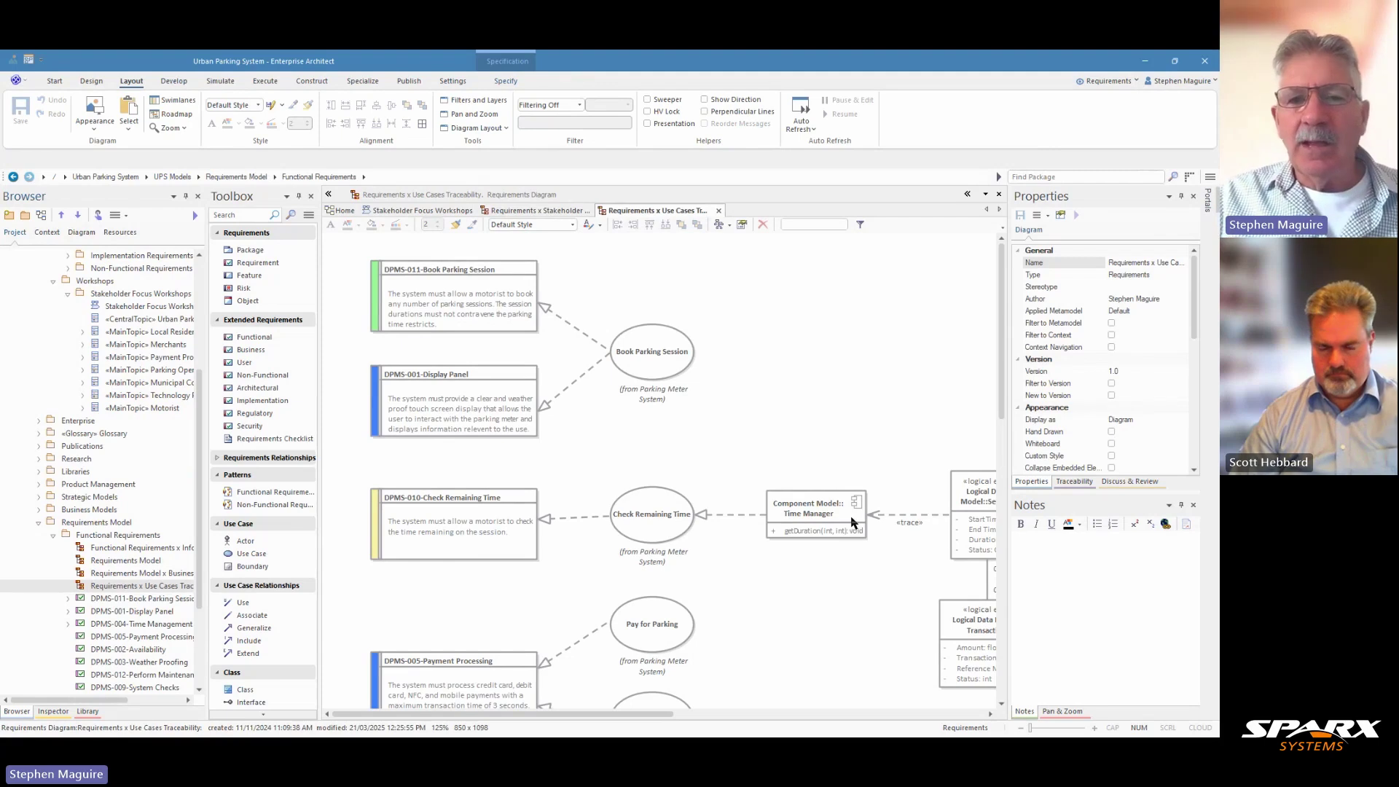
{"action": "left_click", "coordinate": [720, 212]}
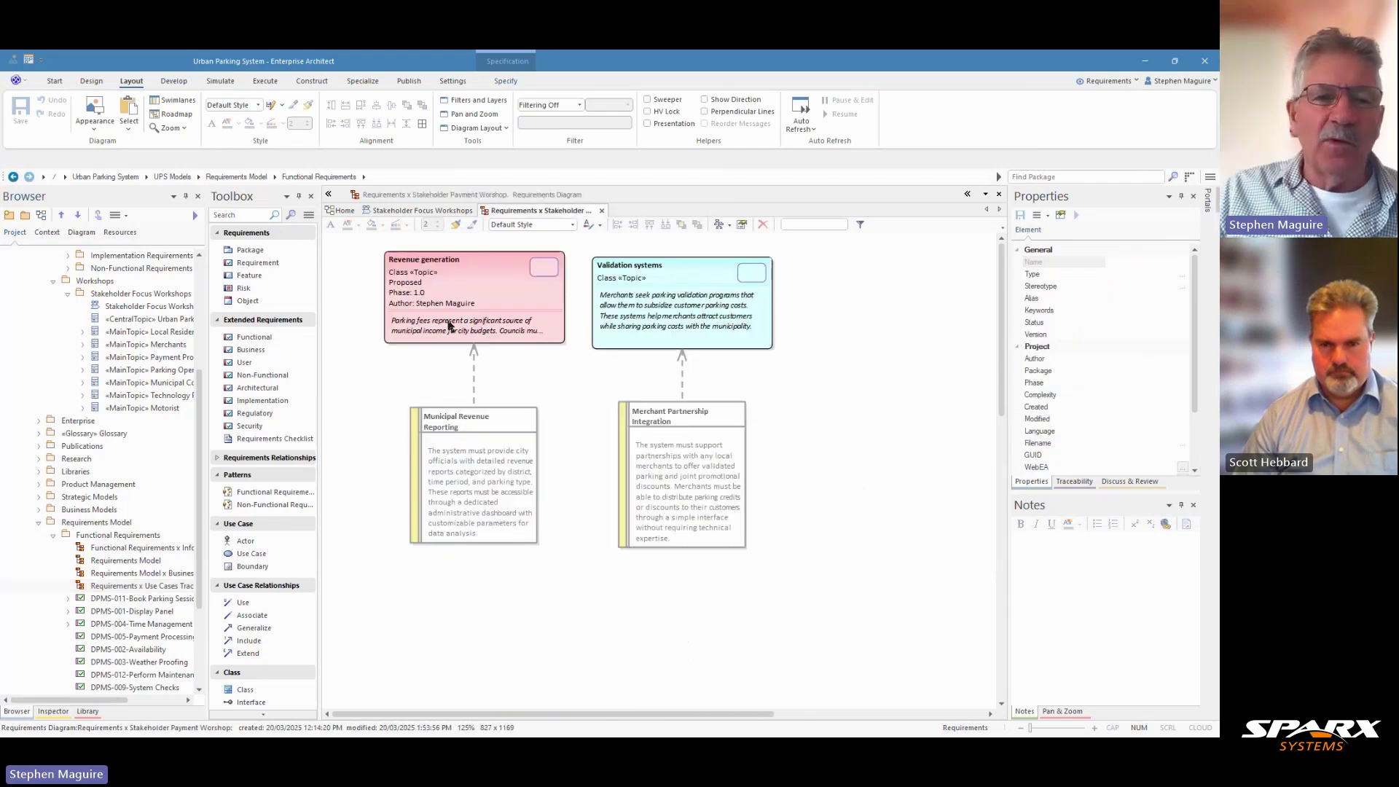
Step: Widen the project Browser and locate the diagram's Municipal Revenue Reporting requirement in it
{"action": "left_click_drag", "start_coordinate": [203, 453], "coordinate": [244, 453]}
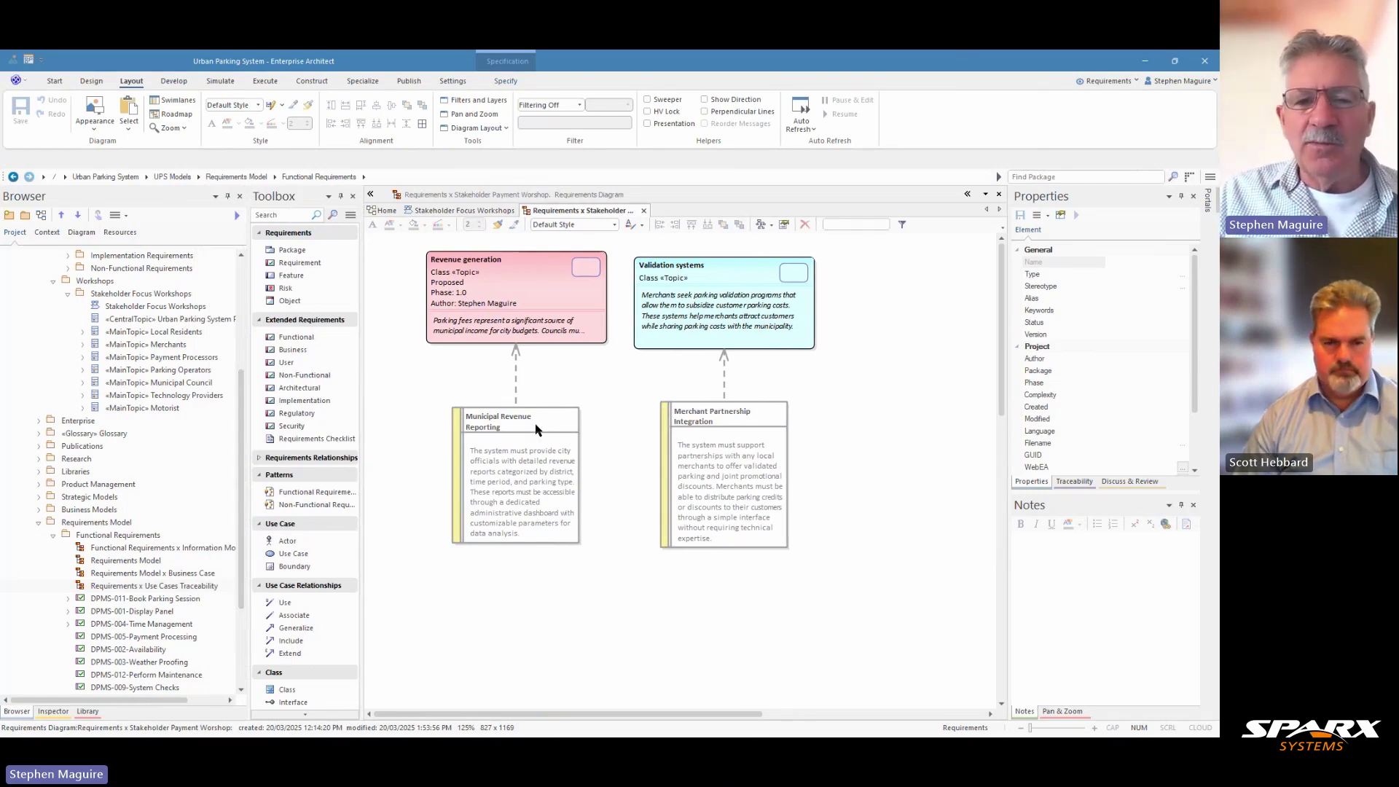
{"action": "left_click", "coordinate": [536, 427]}
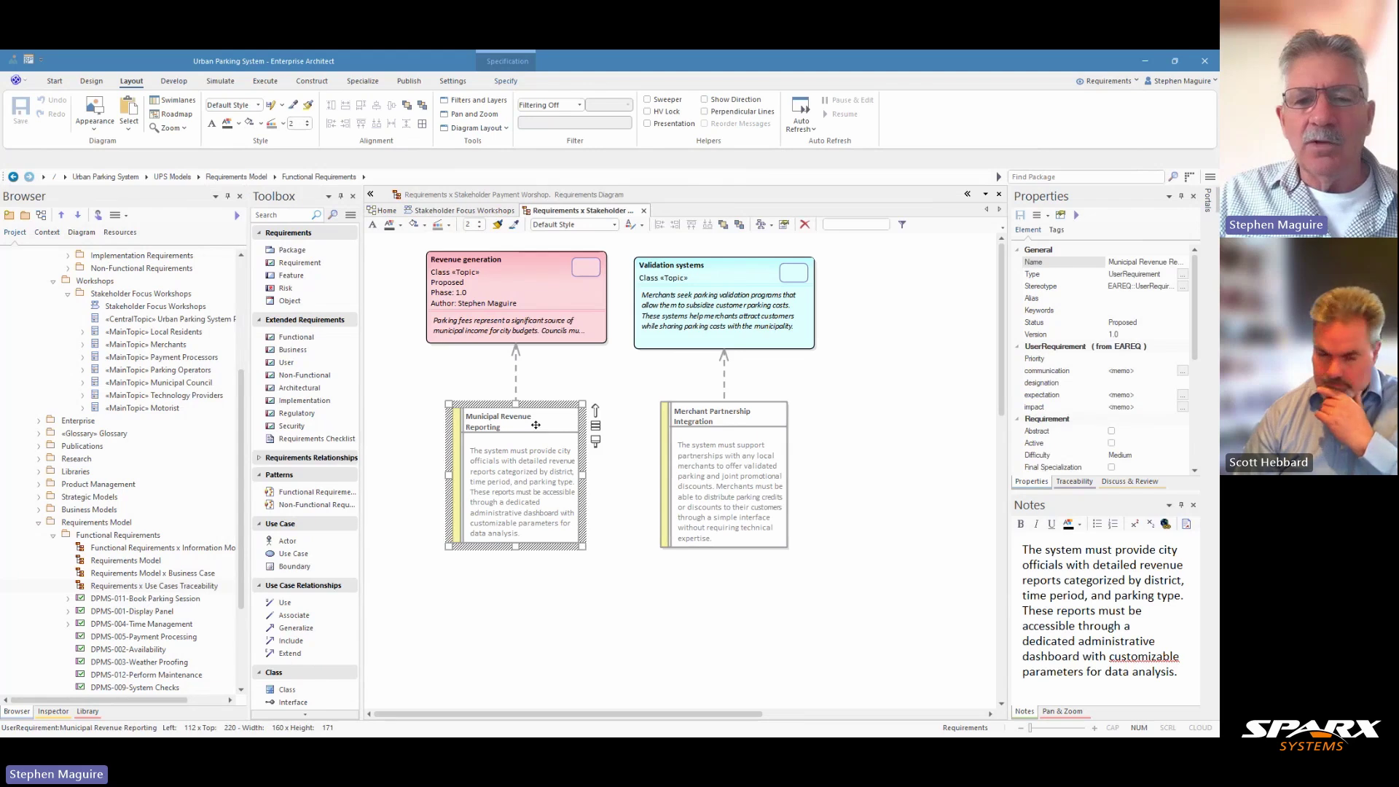
{"action": "right_click", "coordinate": [536, 425]}
{"action": "mouse_move", "coordinate": [602, 168]}
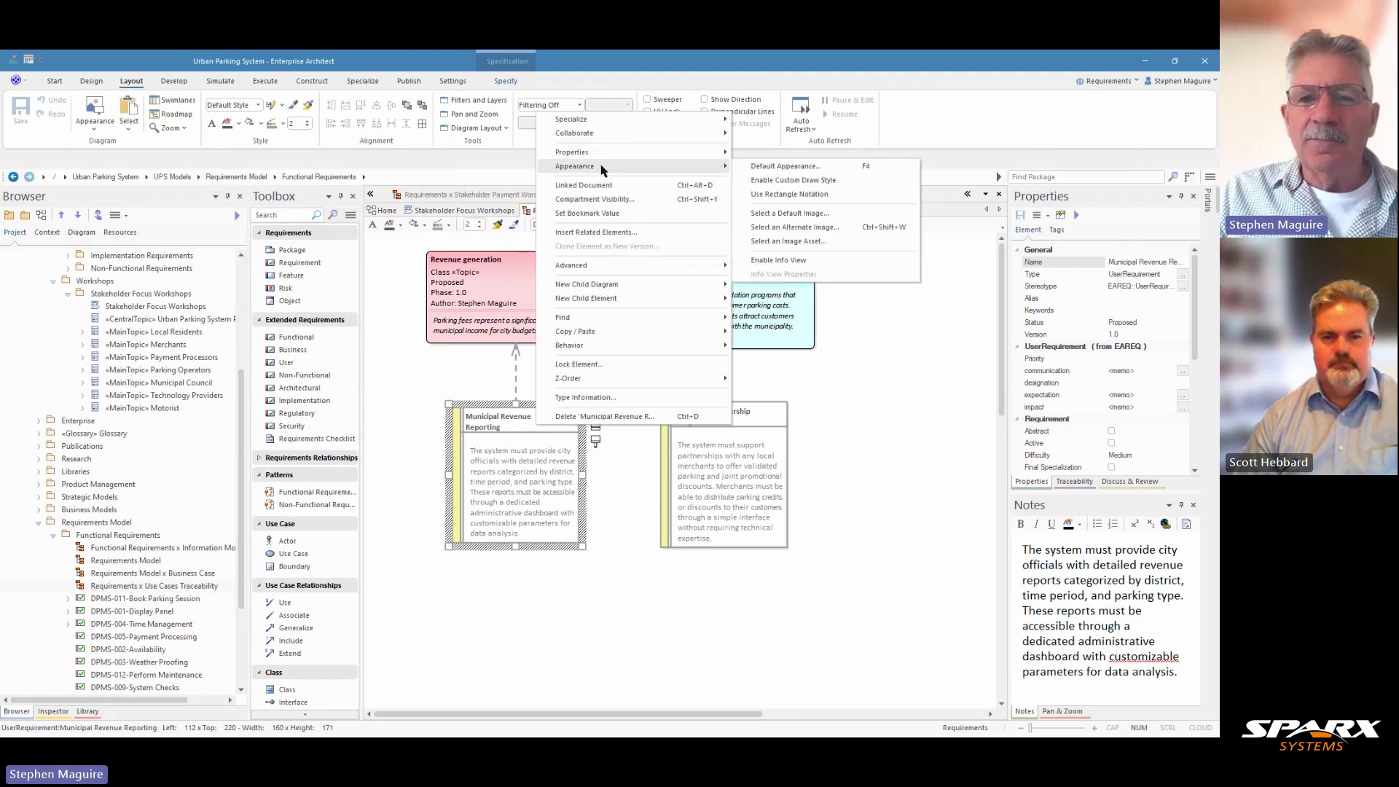
{"action": "mouse_move", "coordinate": [584, 317]}
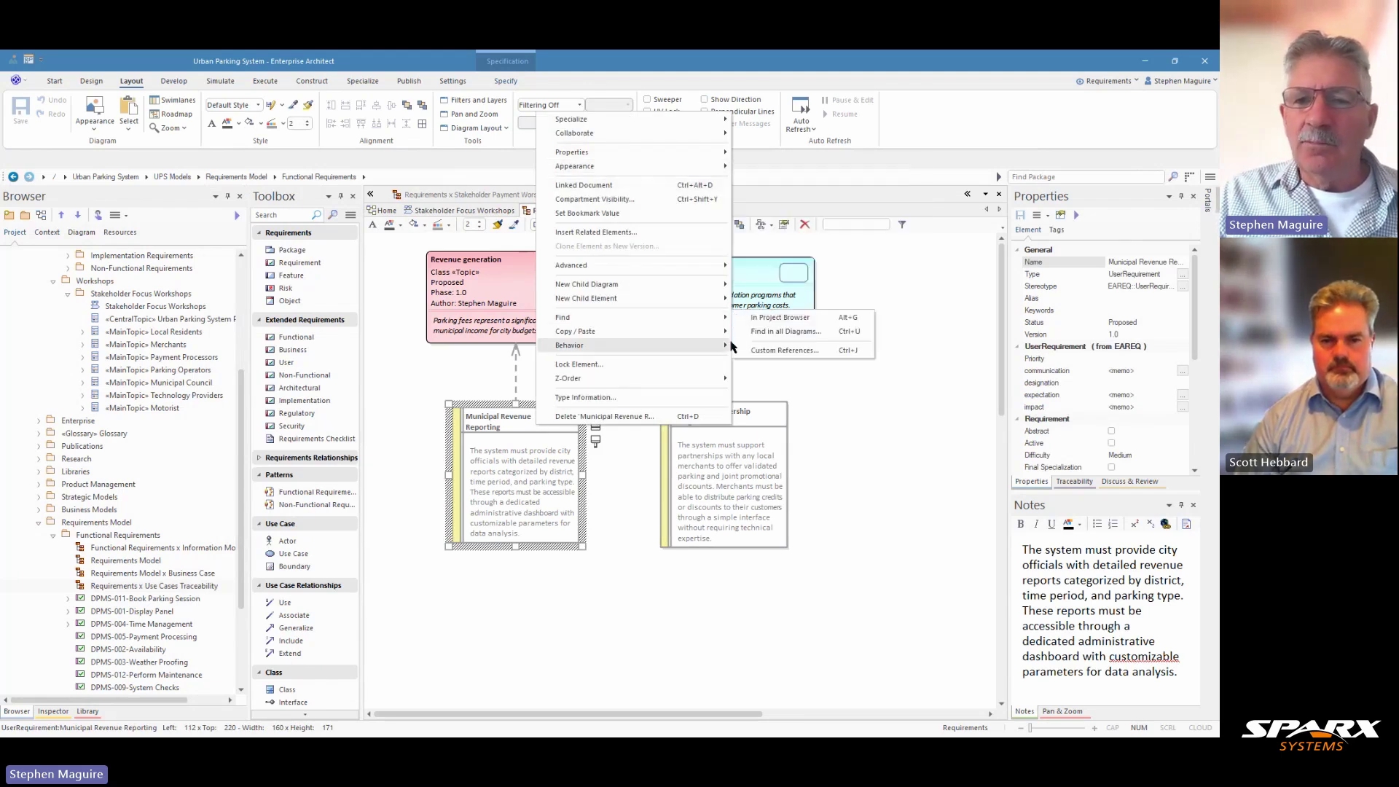
{"action": "left_click", "coordinate": [766, 319]}
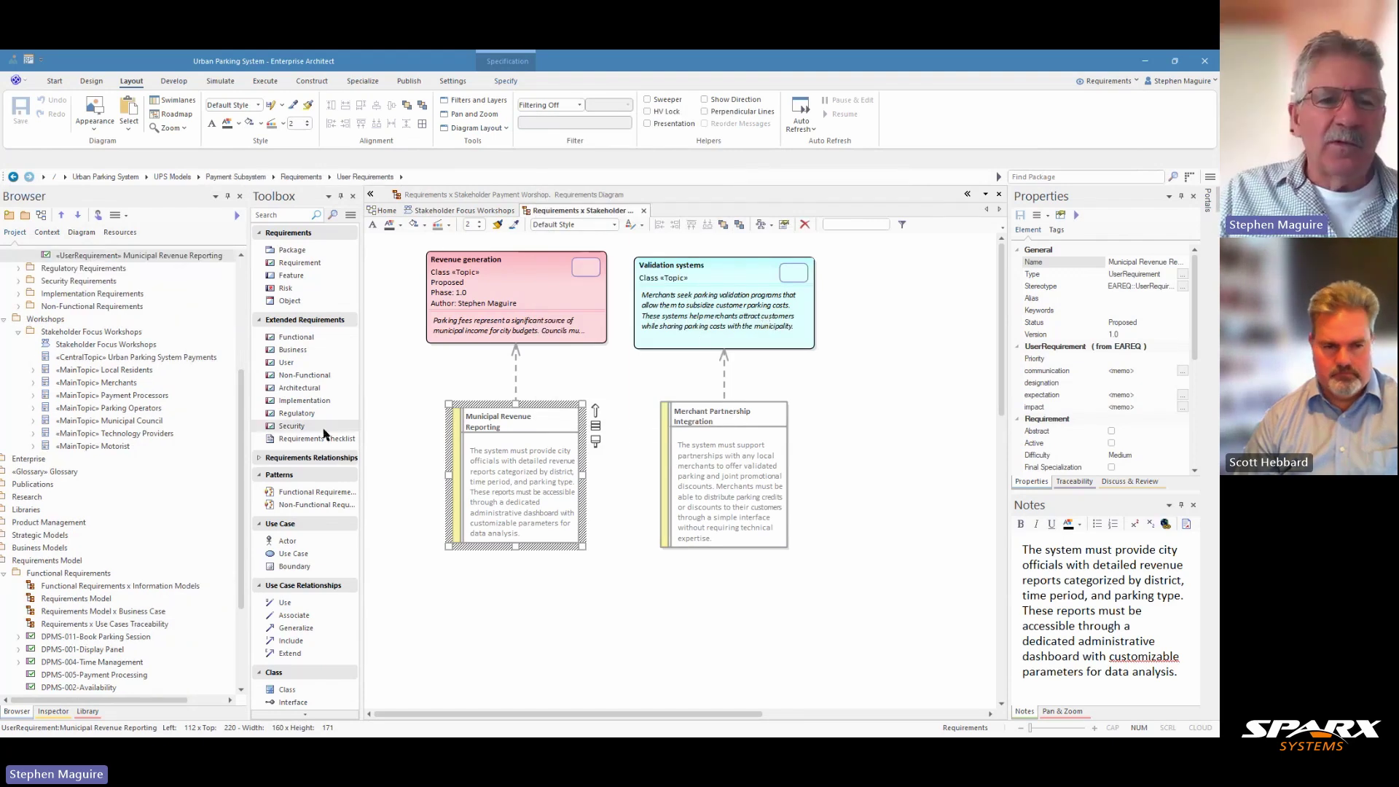
{"action": "left_click_drag", "start_coordinate": [243, 481], "coordinate": [246, 417]}
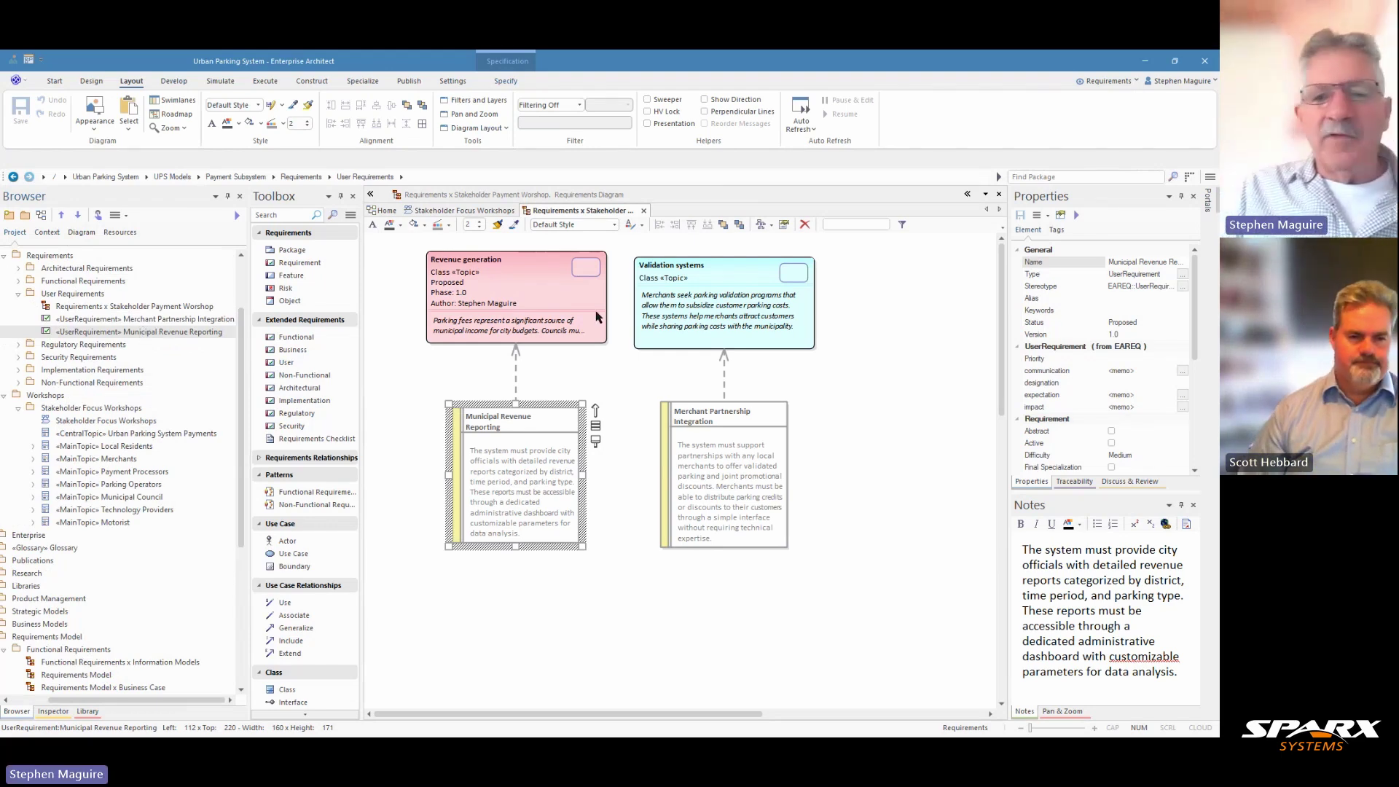
Step: Close the two open workshop diagrams and open the Payment Subsystem's Functional Requirements diagram
{"action": "left_click", "coordinate": [644, 213]}
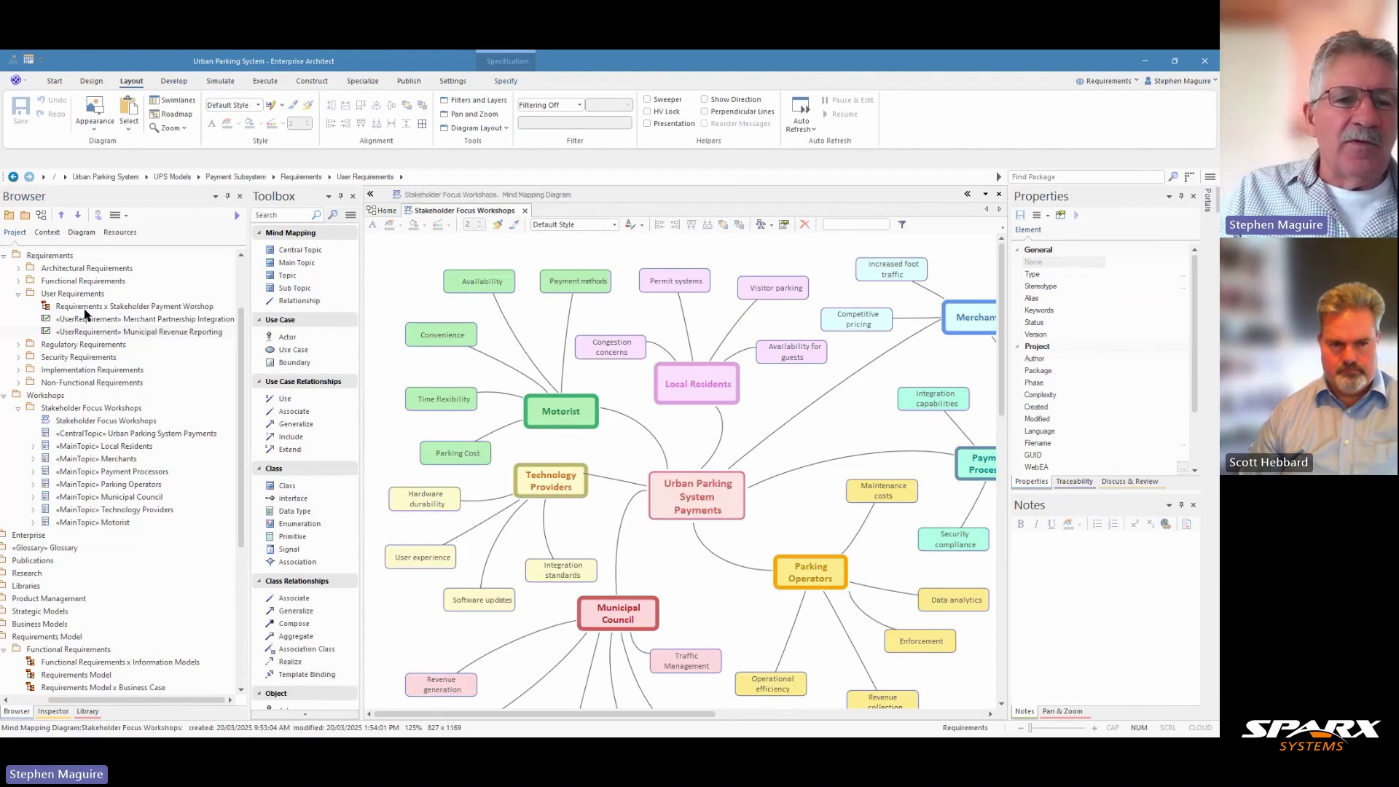
{"action": "left_click", "coordinate": [18, 282]}
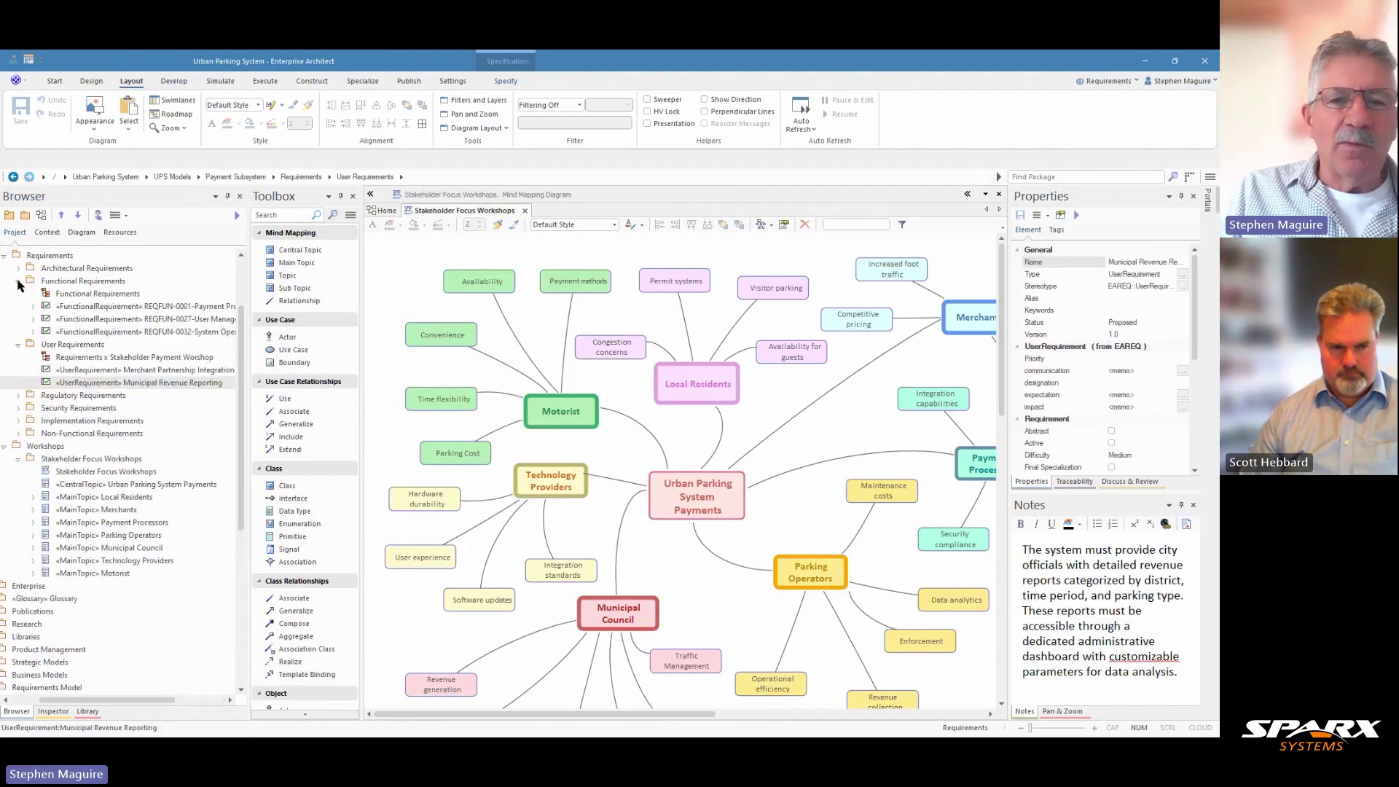
{"action": "left_click", "coordinate": [525, 211]}
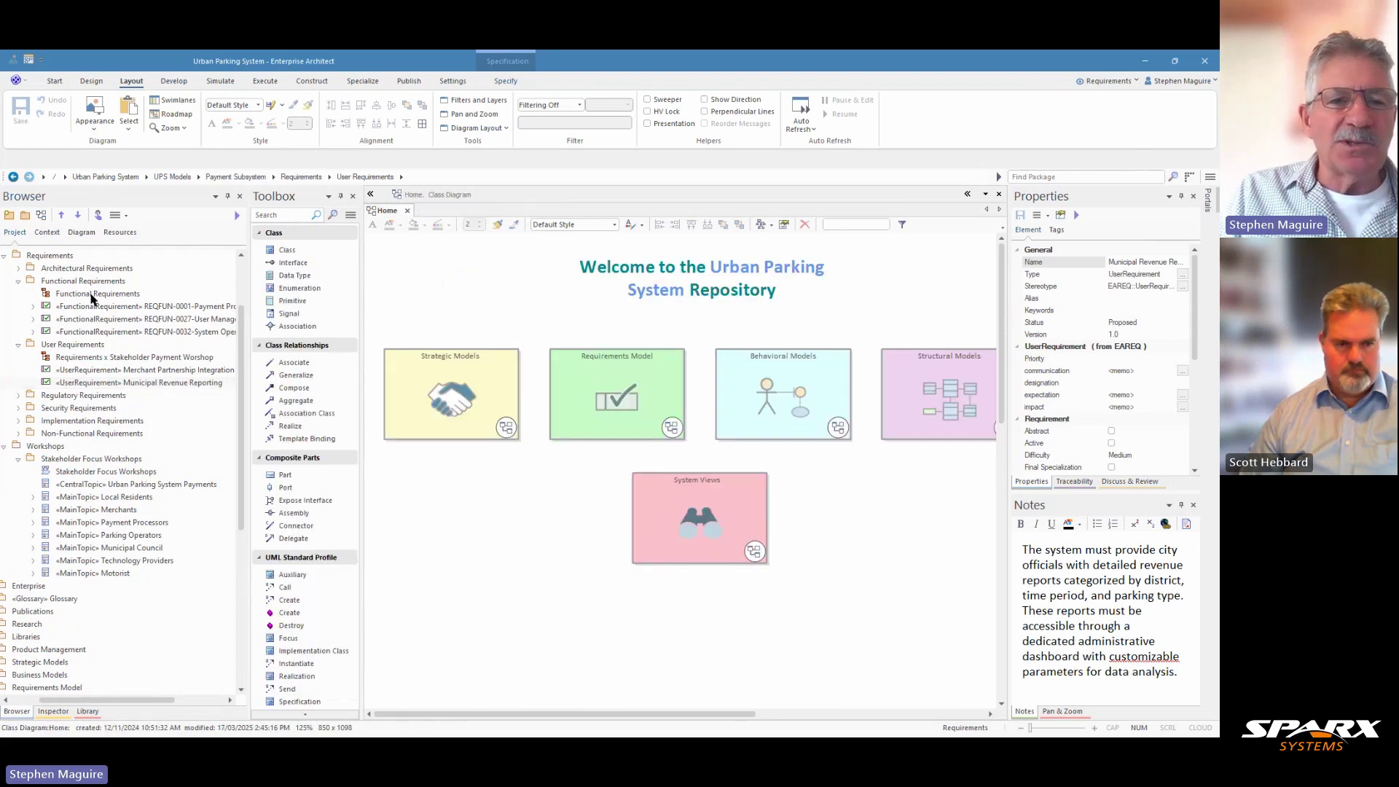
{"action": "double_click", "coordinate": [92, 295]}
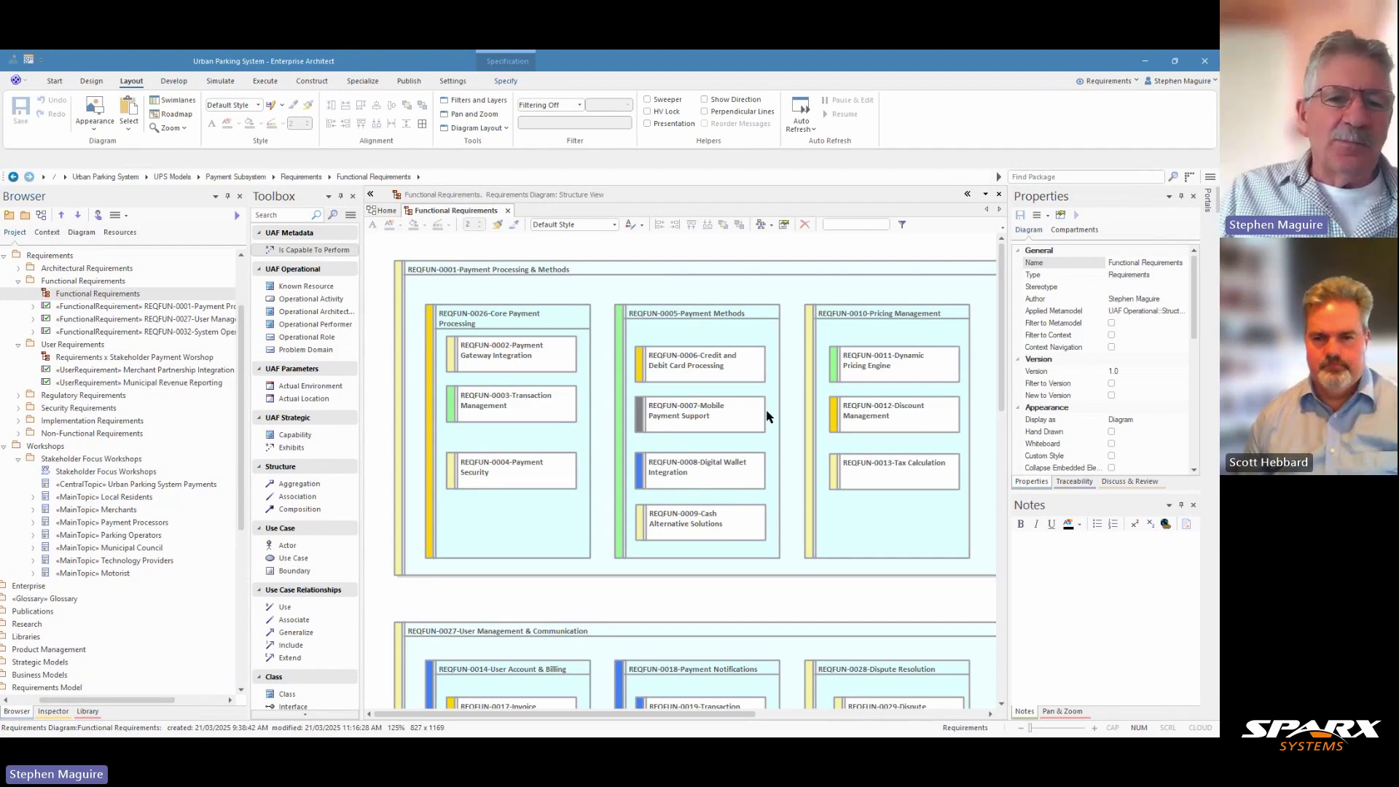
Step: Widen the project Browser and expand REQFUN-0001 Payment Processing & Methods and its REQFUN-0026 Core Payment Processing child
{"action": "left_click_drag", "start_coordinate": [249, 447], "coordinate": [290, 447]}
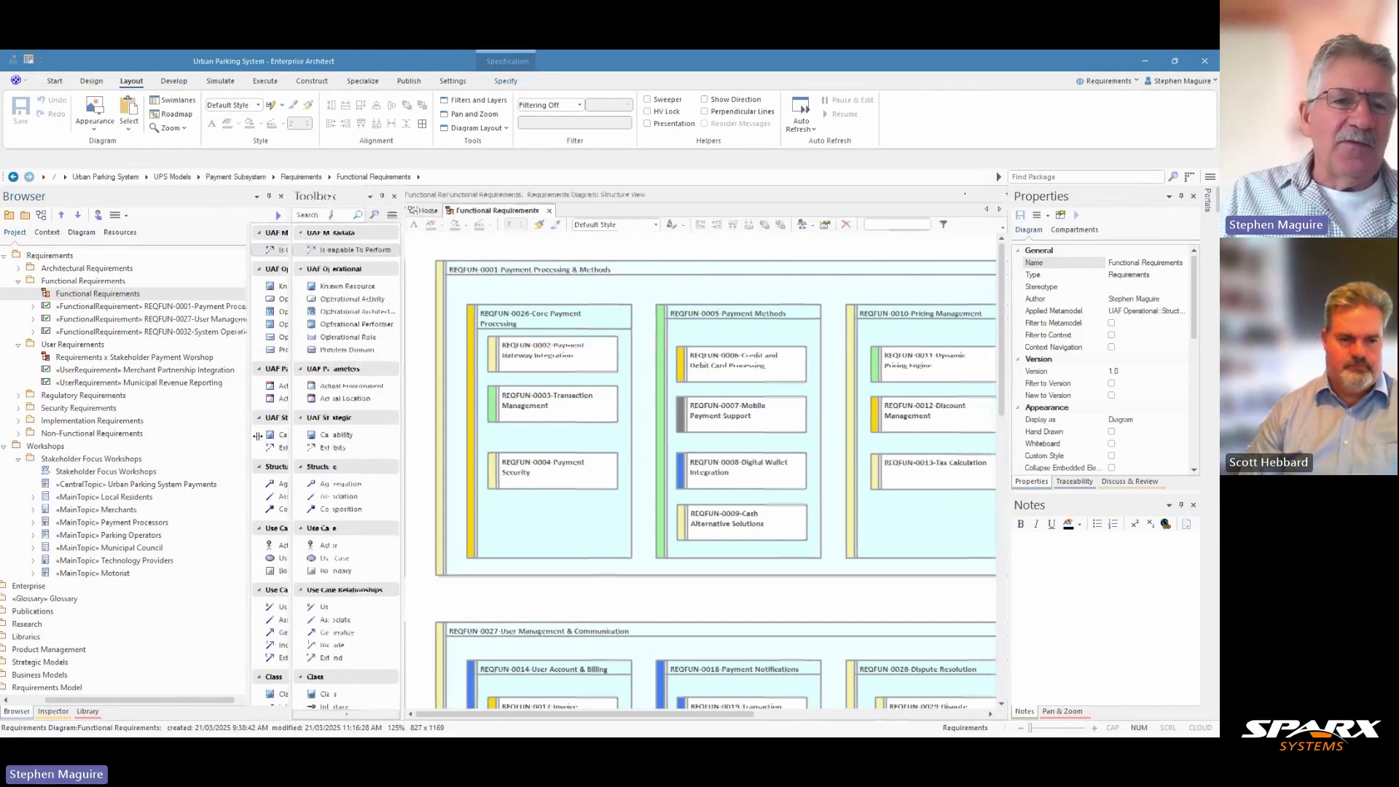
{"action": "left_click", "coordinate": [33, 307]}
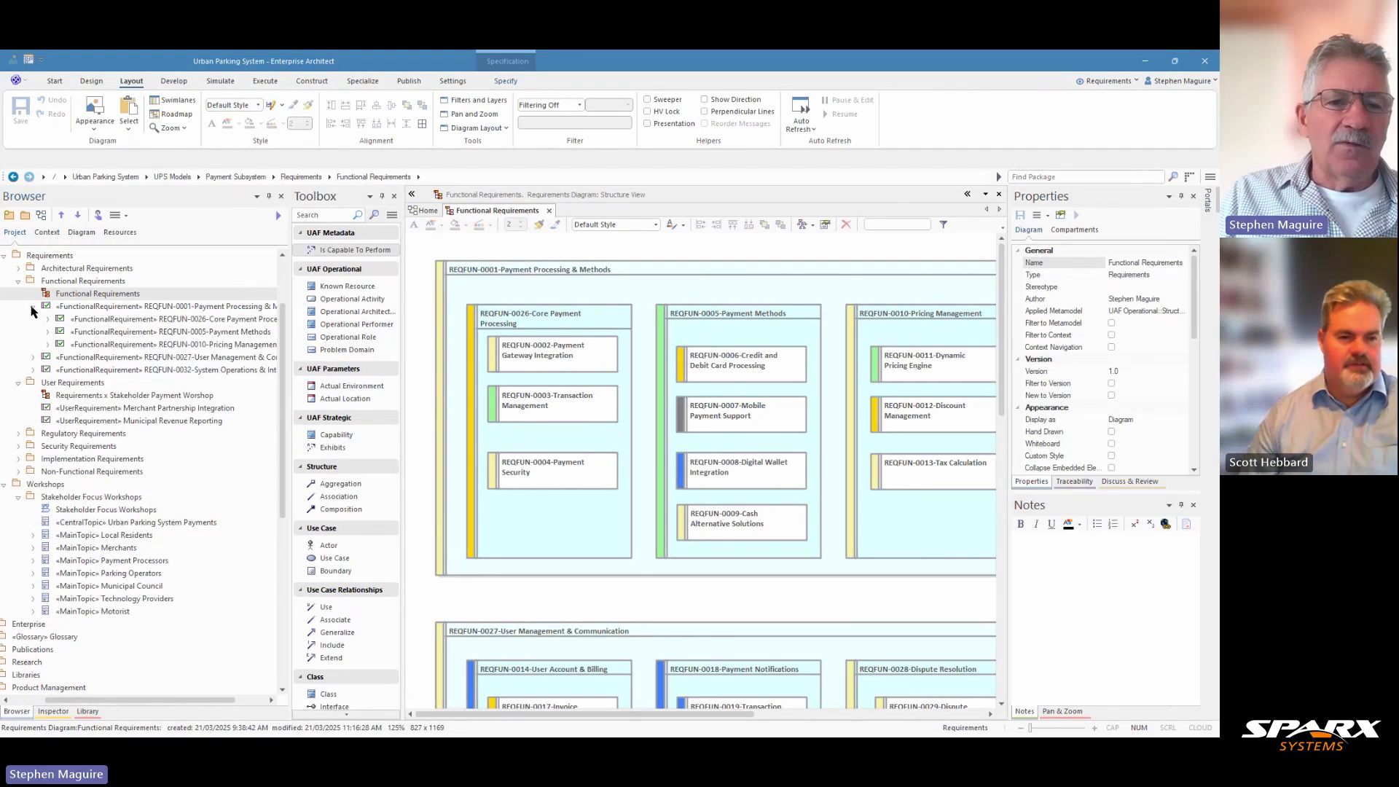
{"action": "left_click", "coordinate": [48, 320]}
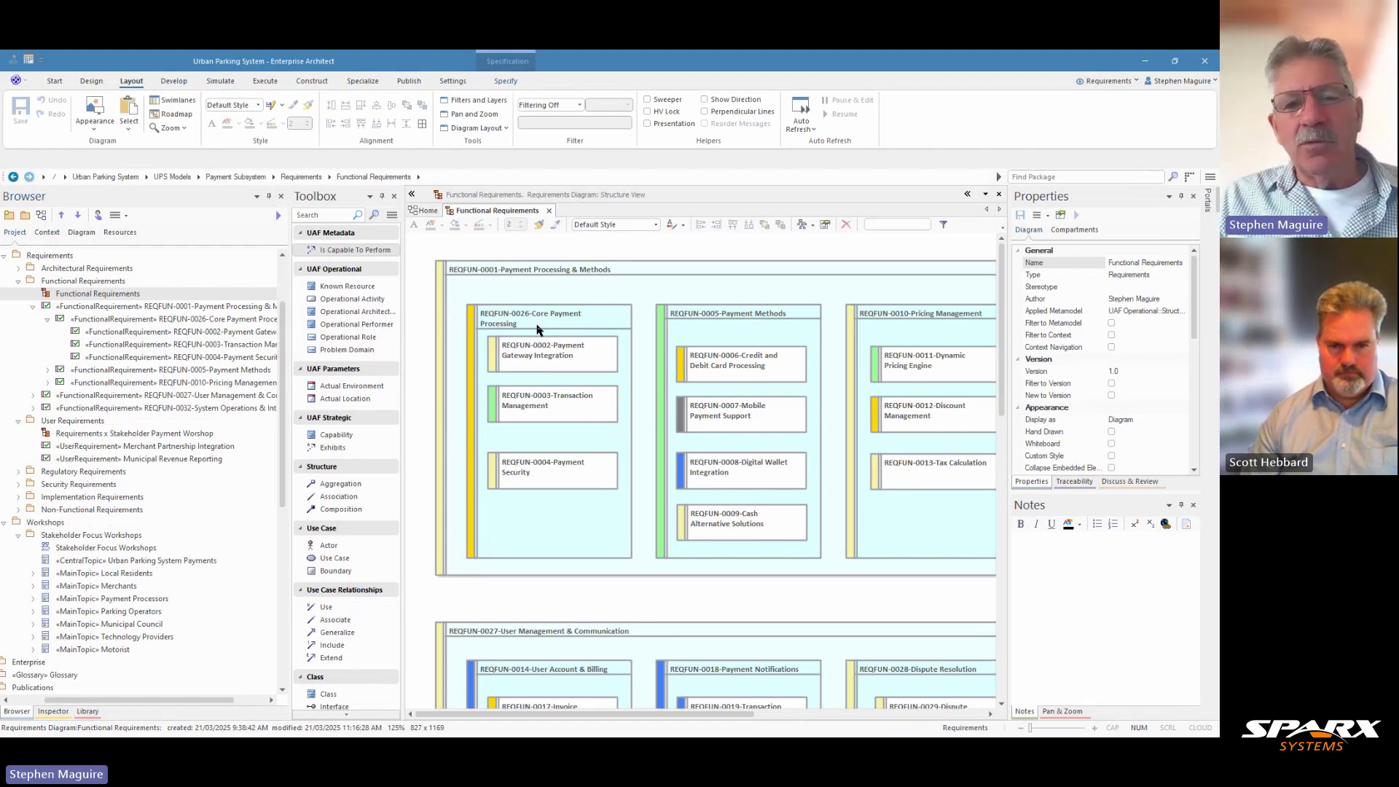
Step: Review the notes of REQFUN-0001, REQFUN-0026 and REQFUN-0002 on the diagram, clearing the selection at the end
{"action": "left_click", "coordinate": [498, 274]}
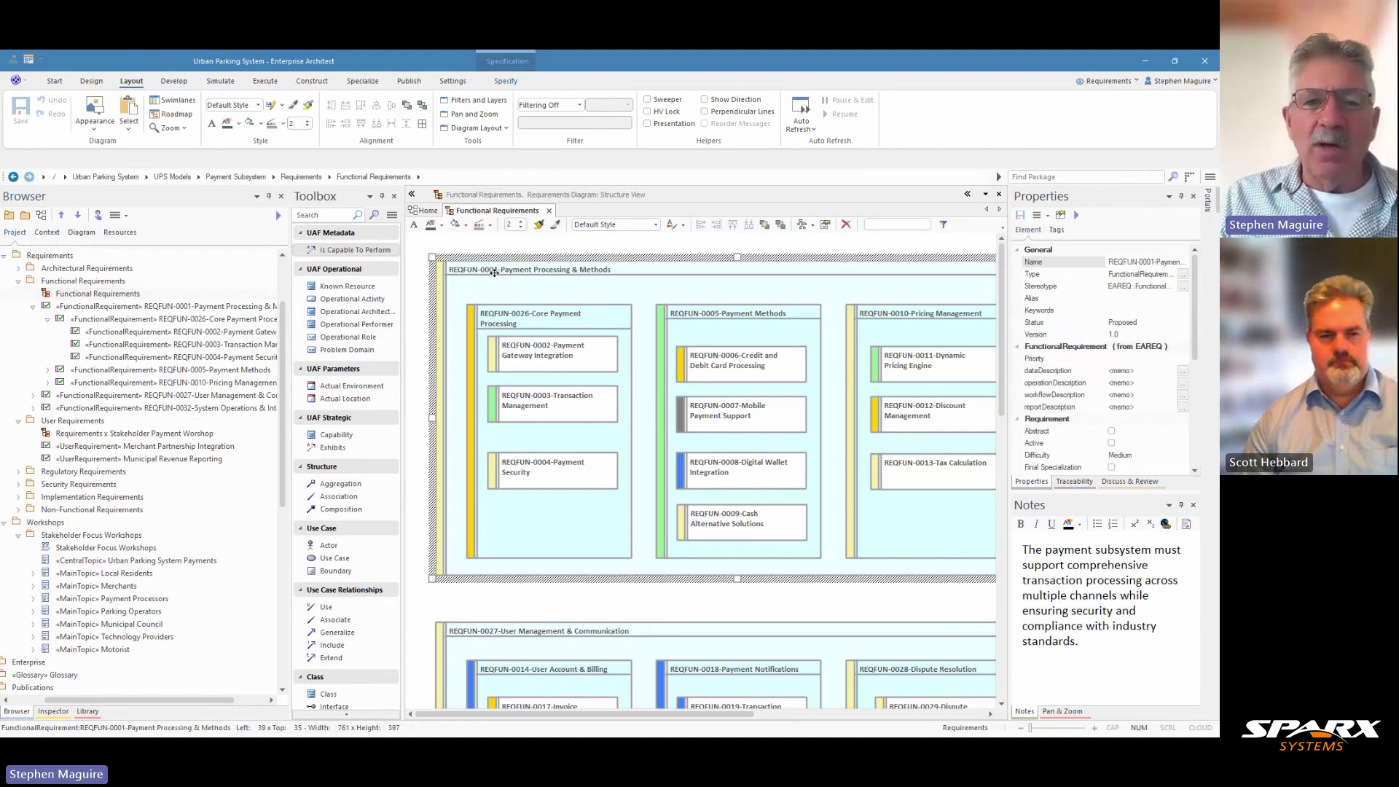
{"action": "left_click", "coordinate": [514, 314]}
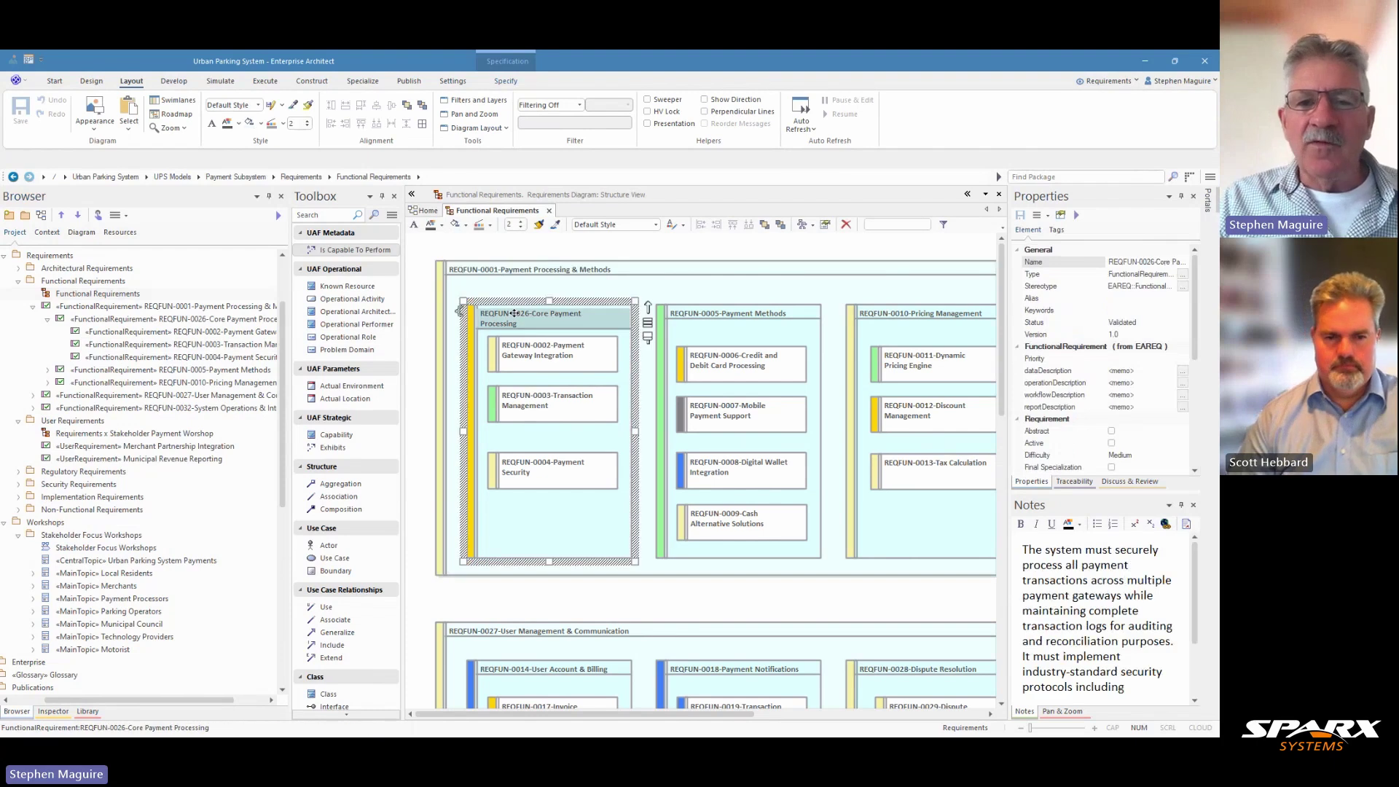
{"action": "left_click", "coordinate": [527, 352]}
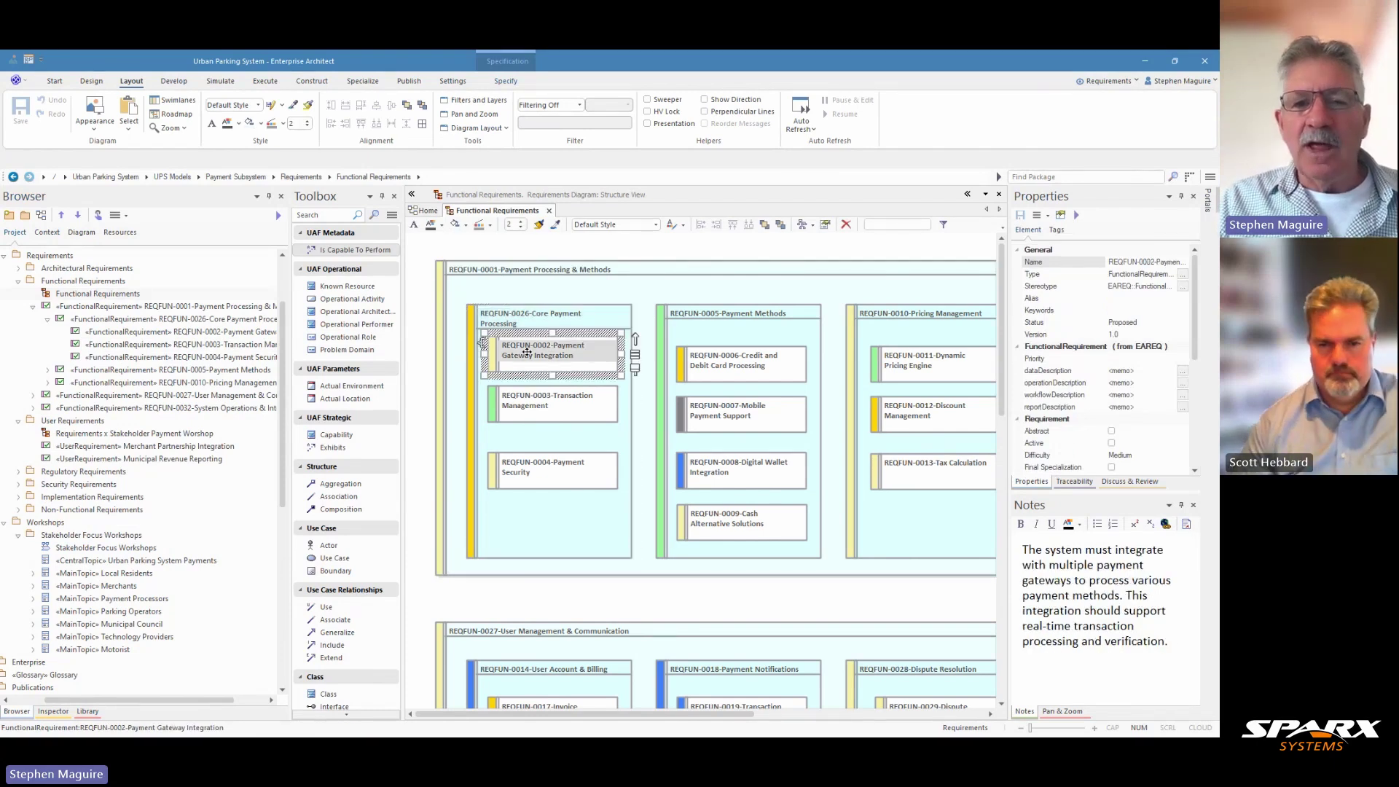
{"action": "left_click", "coordinate": [520, 257]}
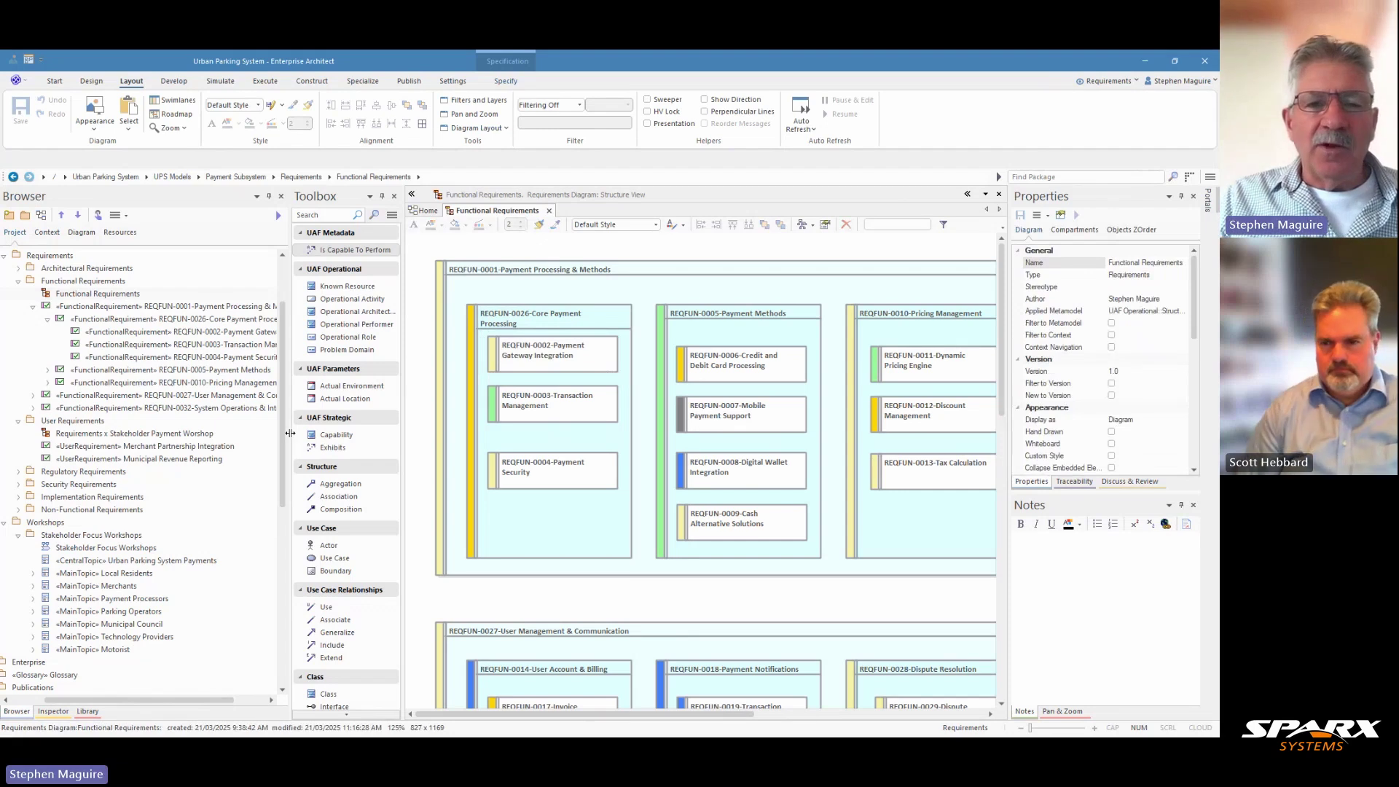
Step: Narrow the project Browser and switch the Functional Requirements diagram to Specification View
{"action": "left_click_drag", "start_coordinate": [290, 433], "coordinate": [211, 433]}
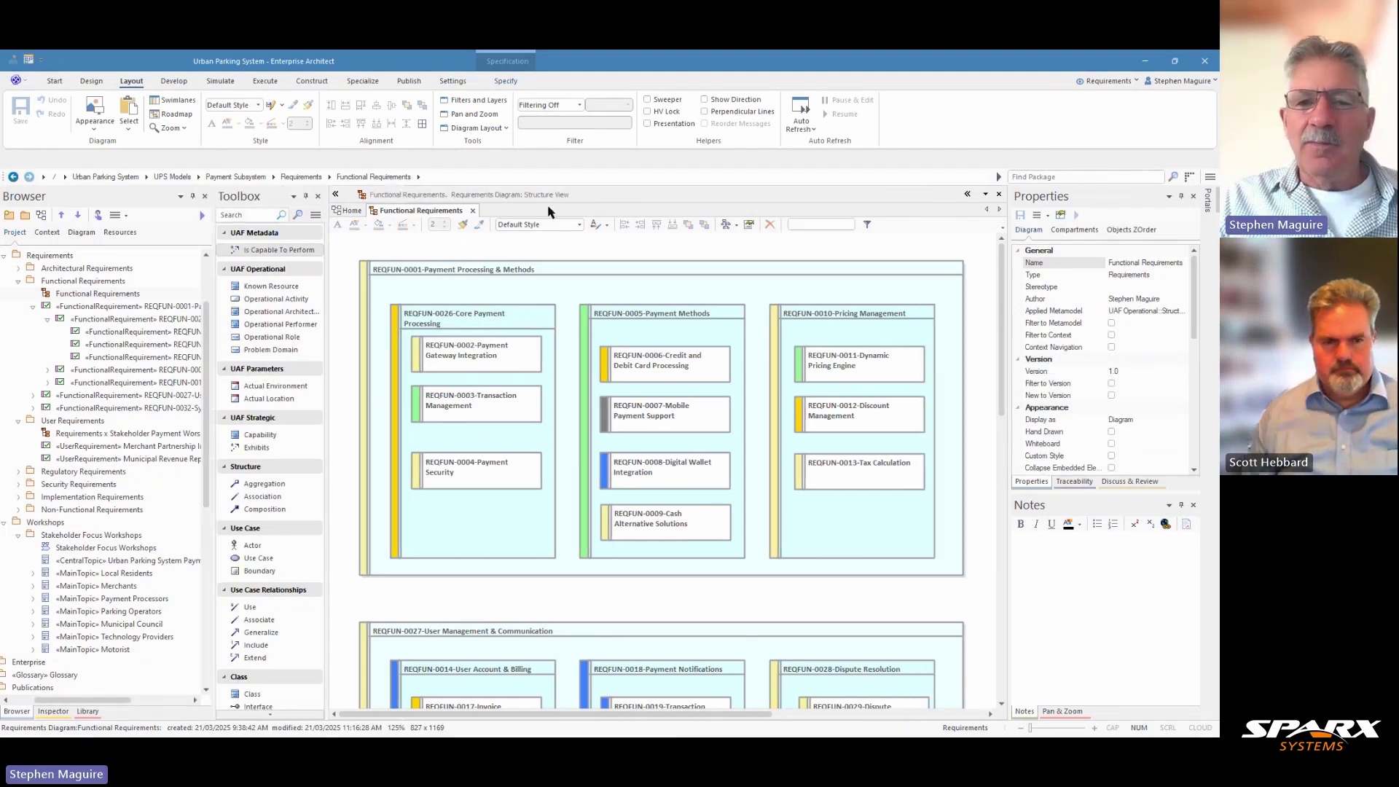
{"action": "right_click", "coordinate": [630, 250]}
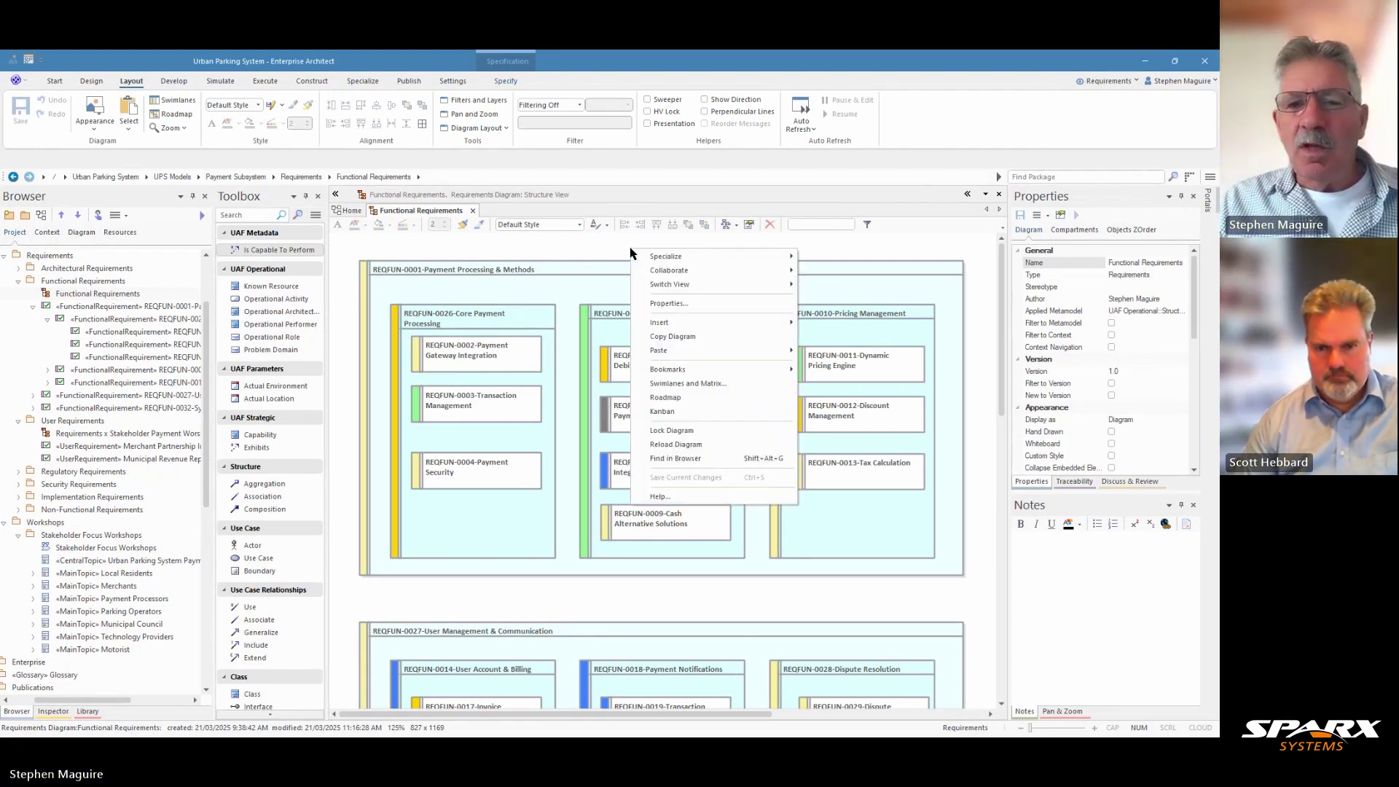
{"action": "mouse_move", "coordinate": [675, 288]}
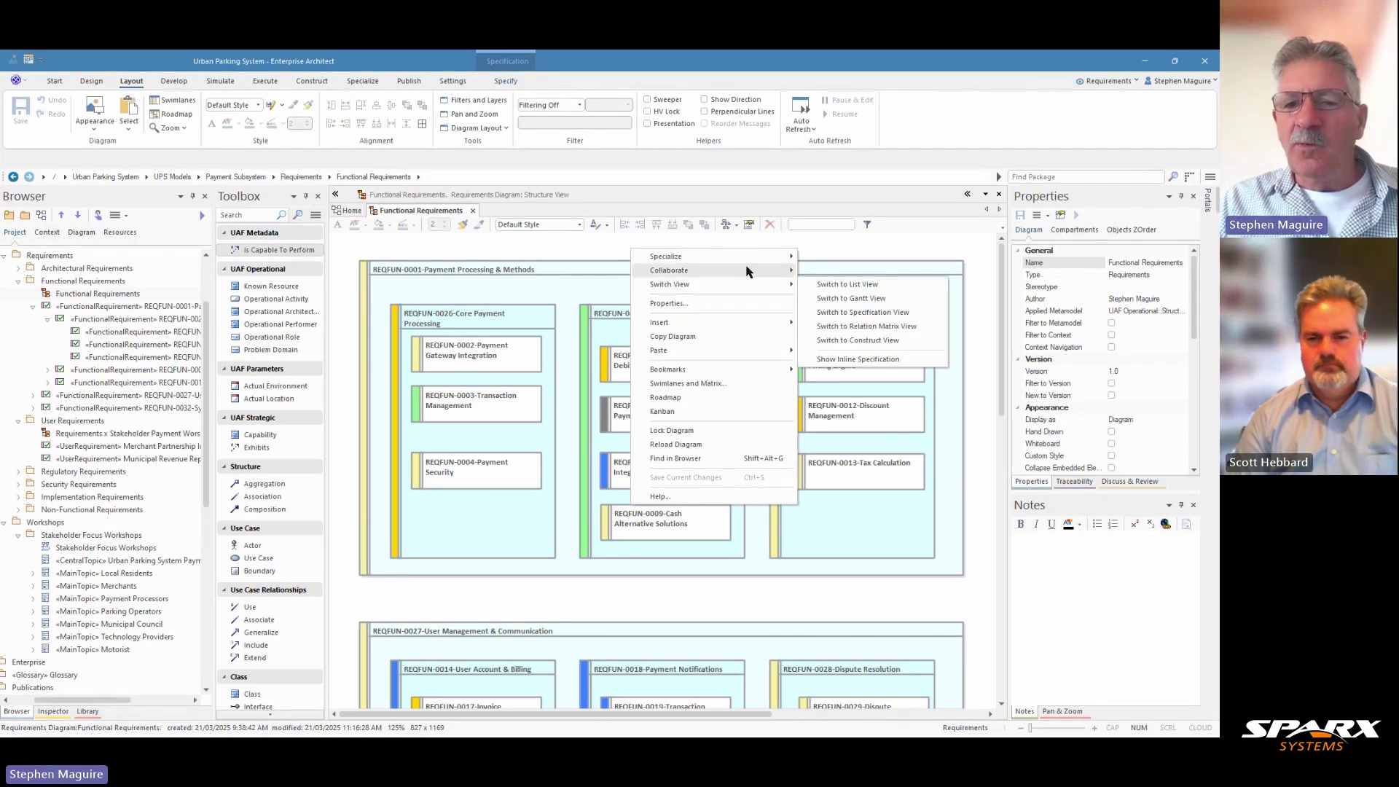
{"action": "left_click", "coordinate": [861, 315]}
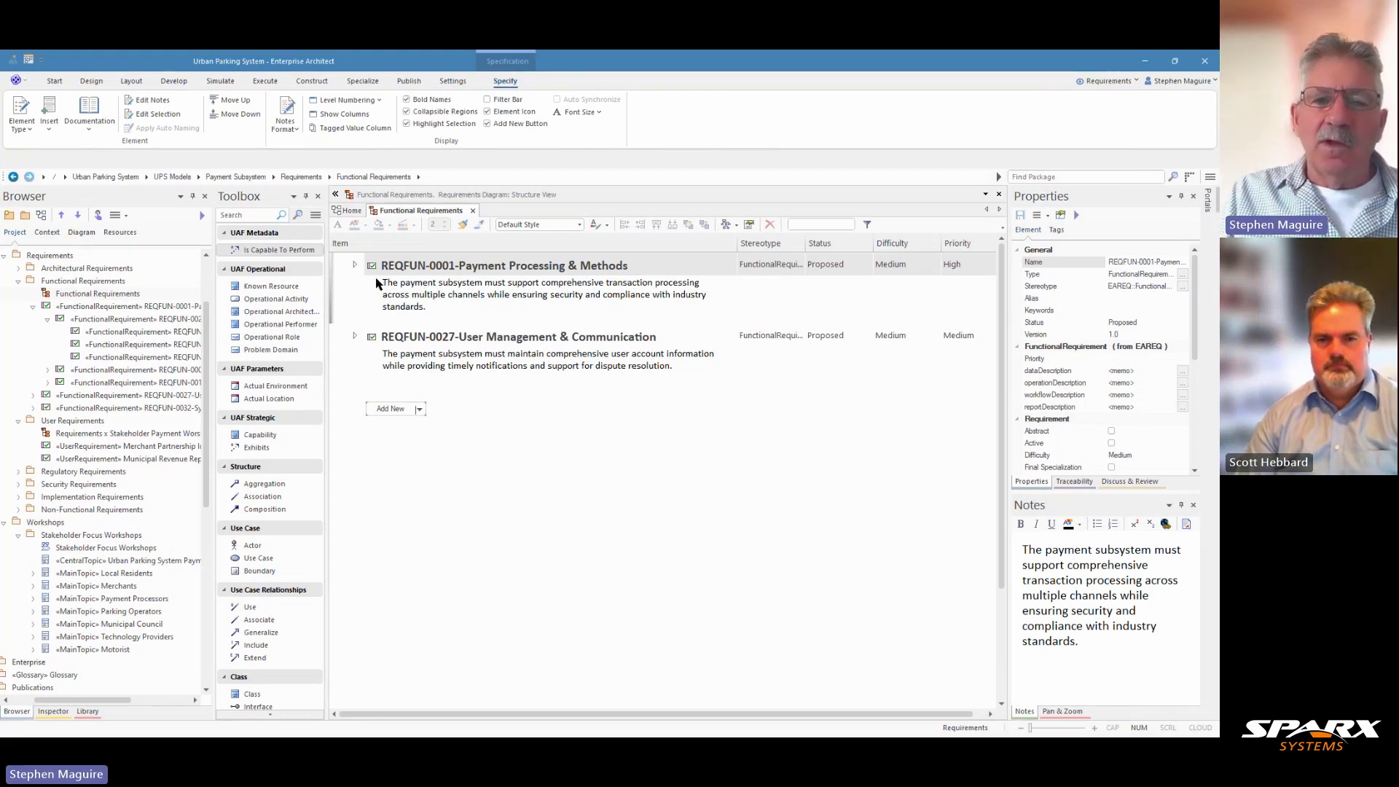
Step: Expand REQFUN-0001 Payment Processing & Methods and its REQFUN-0005 Payment Methods child in the specification
{"action": "left_click", "coordinate": [354, 266]}
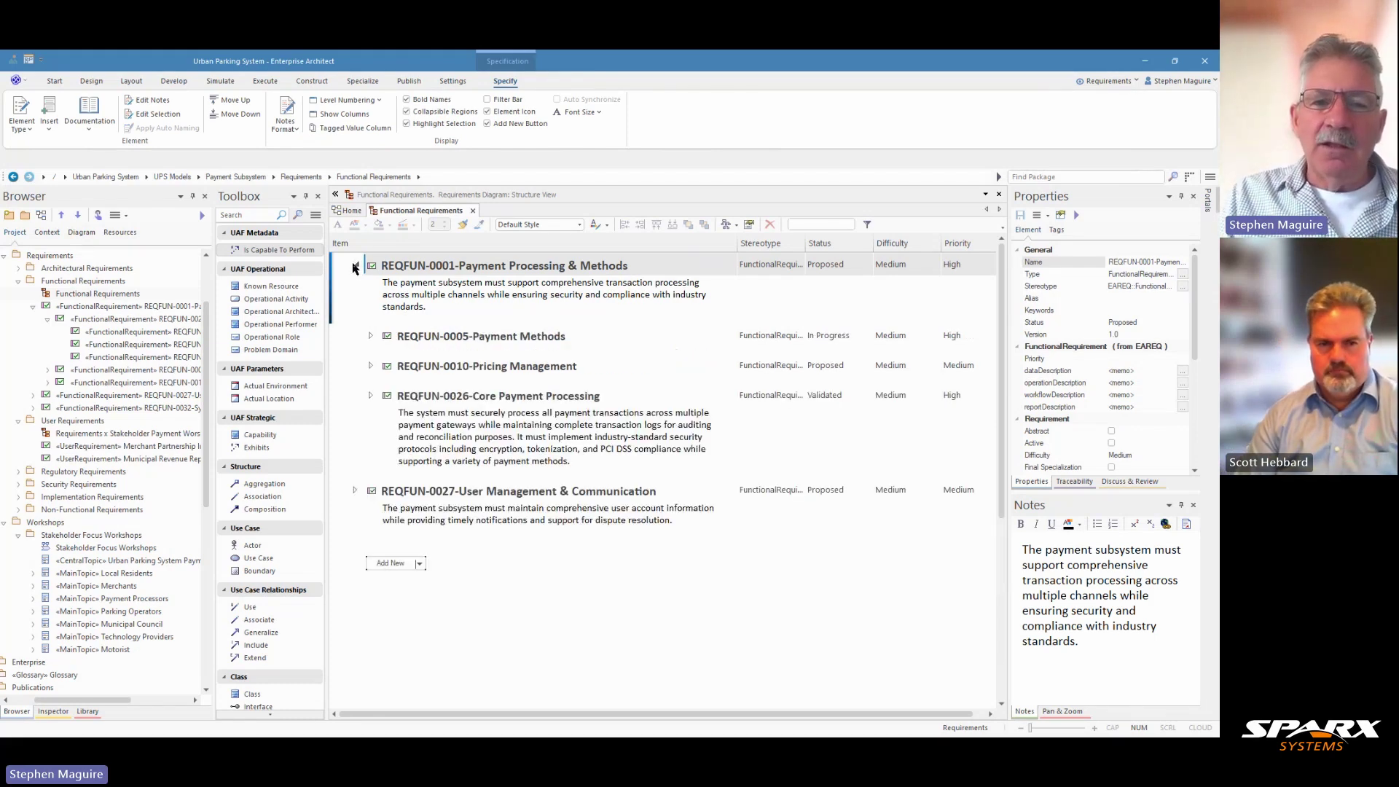
{"action": "left_click", "coordinate": [370, 337]}
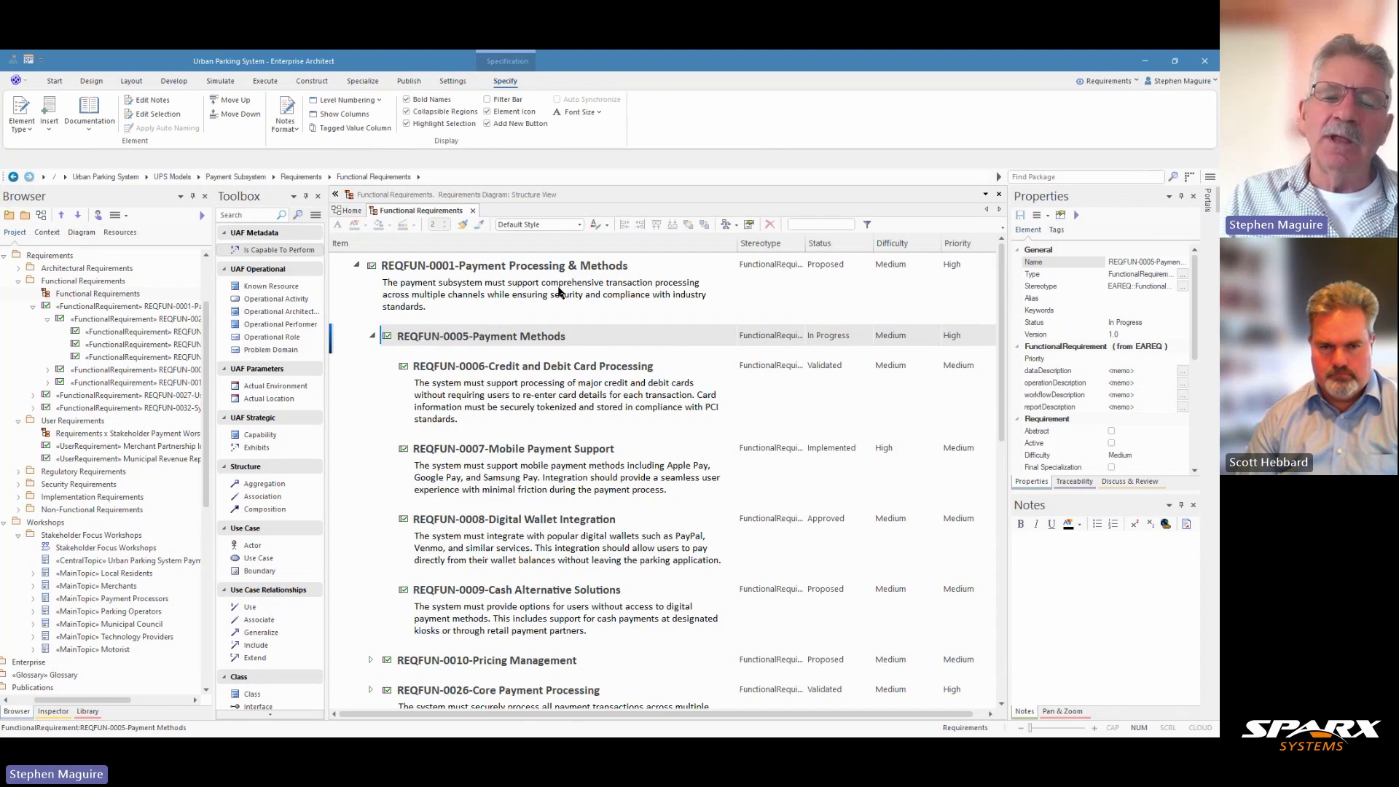
Step: Try adding the words "the new text" at the end of REQFUN-0006 Credit and Debit Card Processing's notes, and remove them again
{"action": "left_click", "coordinate": [490, 389]}
{"action": "double_click", "coordinate": [492, 384]}
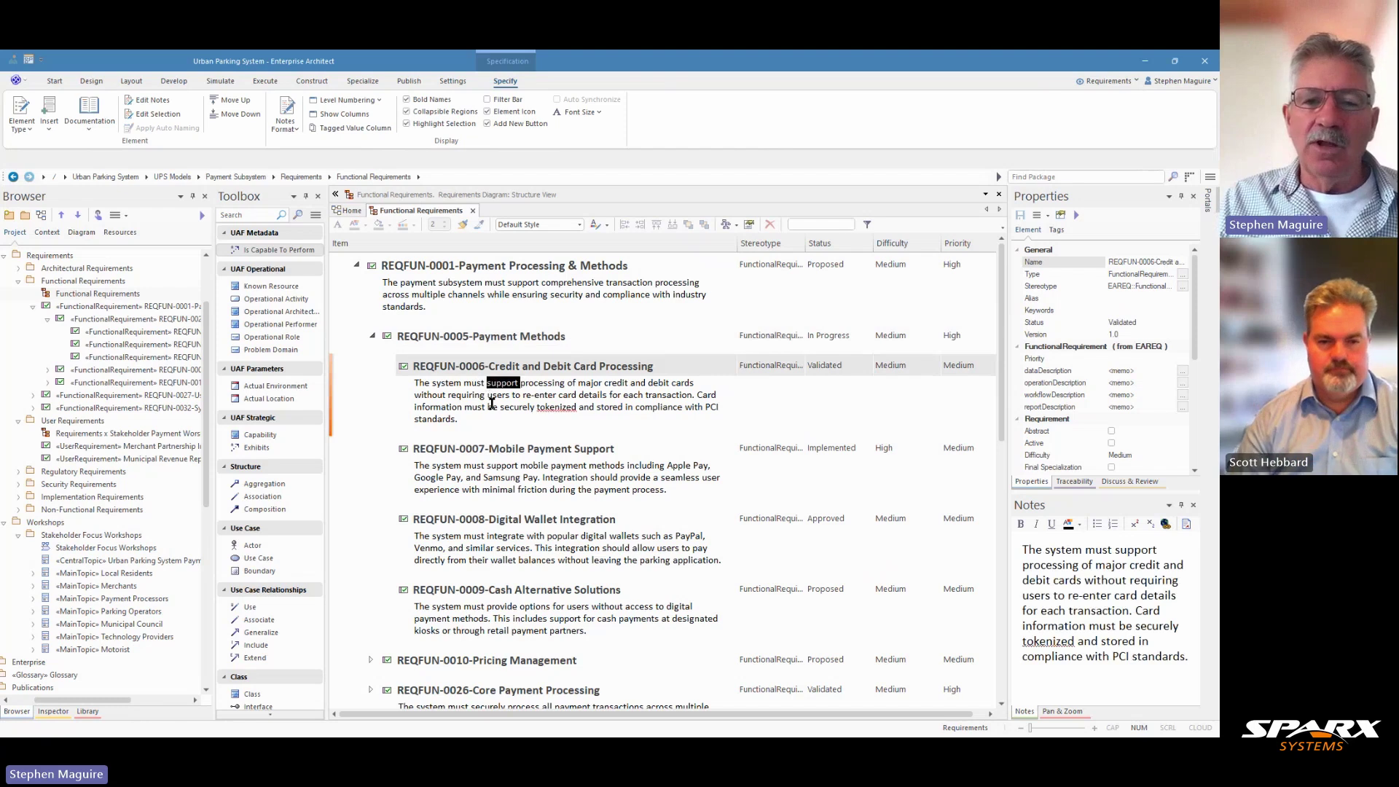
{"action": "double_click", "coordinate": [588, 406]}
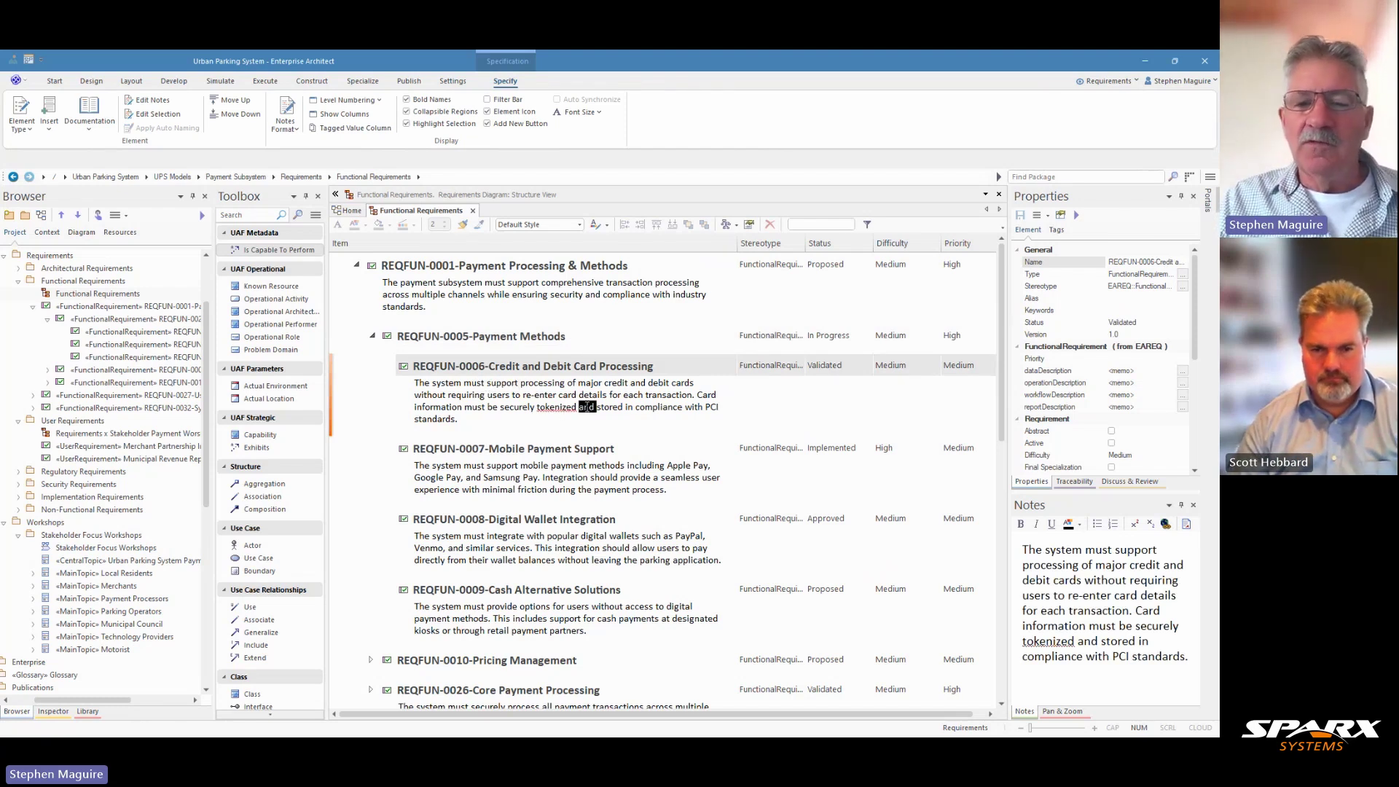
{"action": "left_click", "coordinate": [452, 421]}
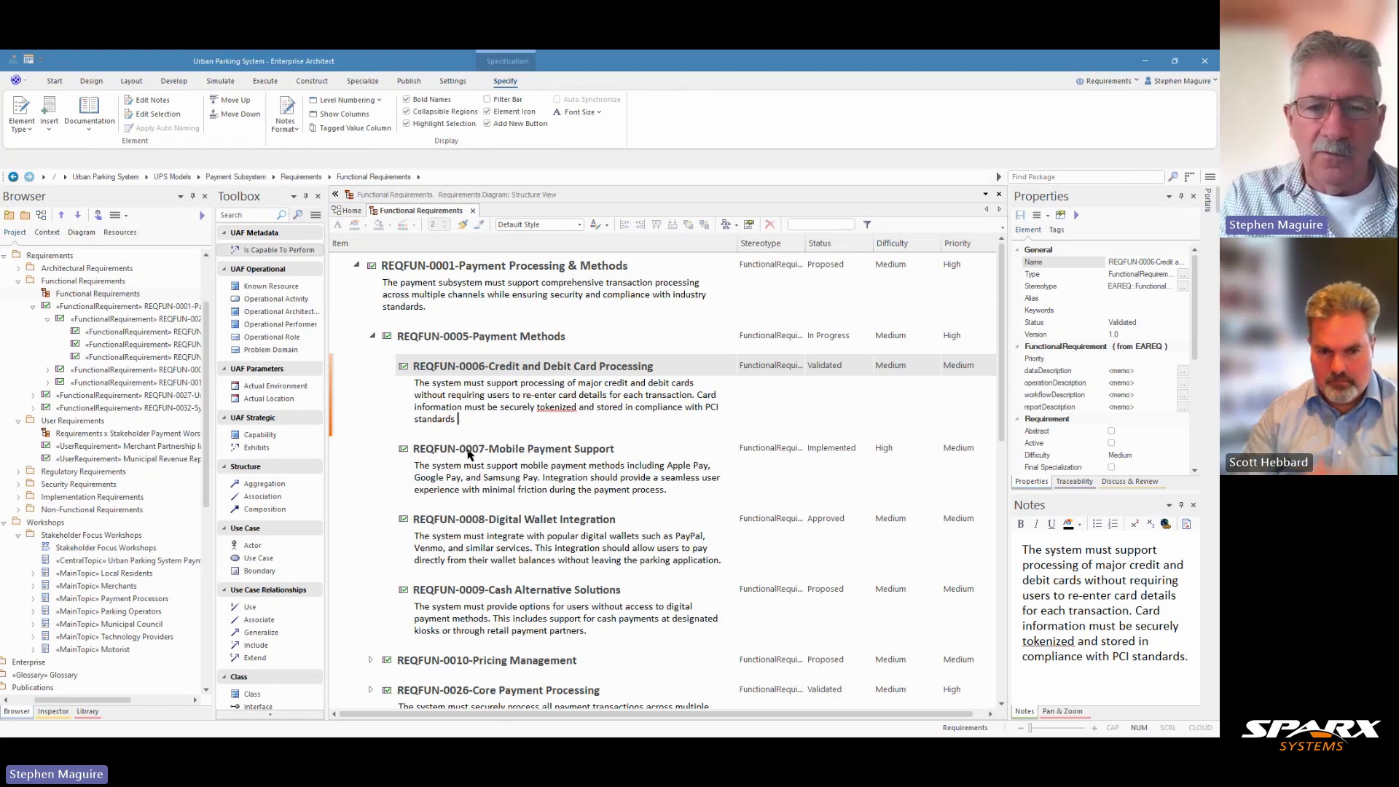
{"action": "type", "text": "the new "}
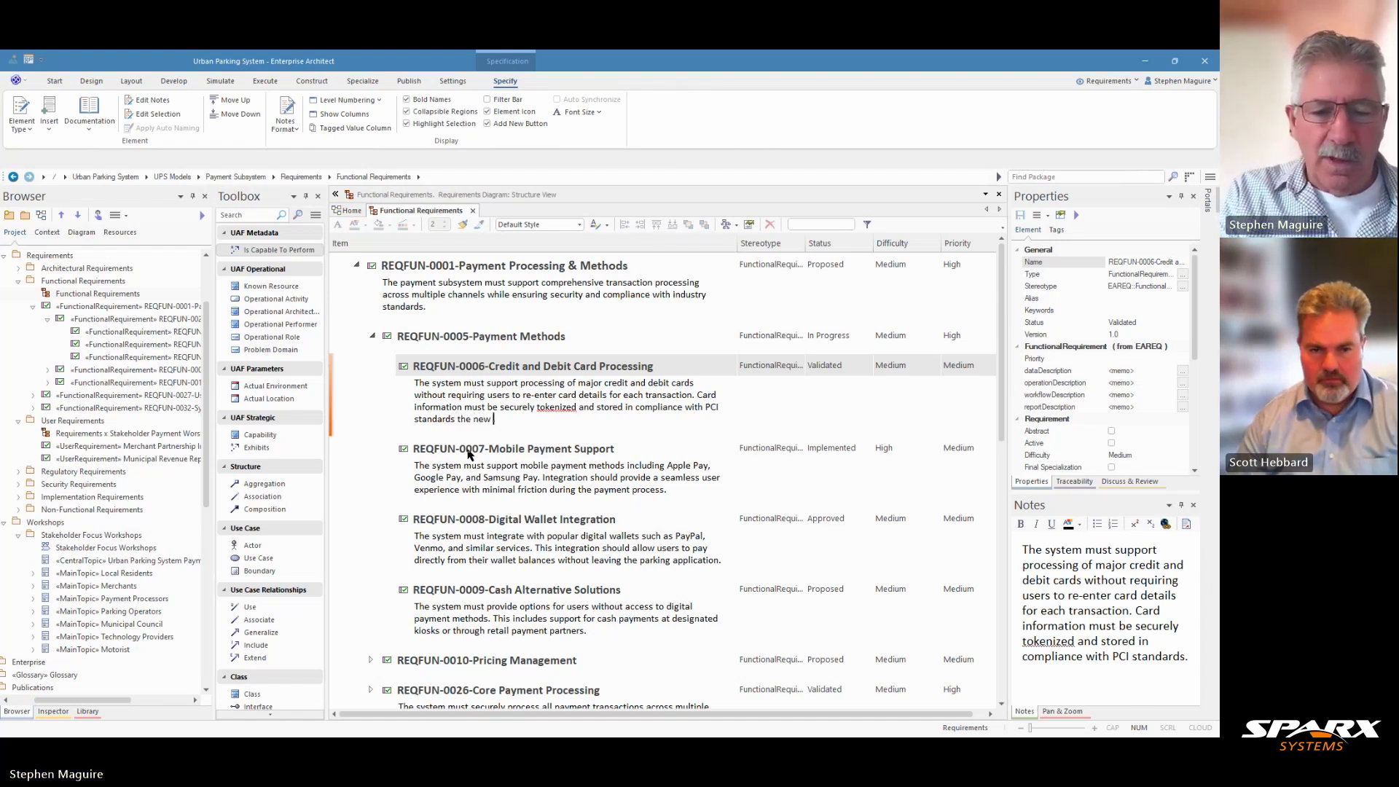
{"action": "type", "text": "text"}
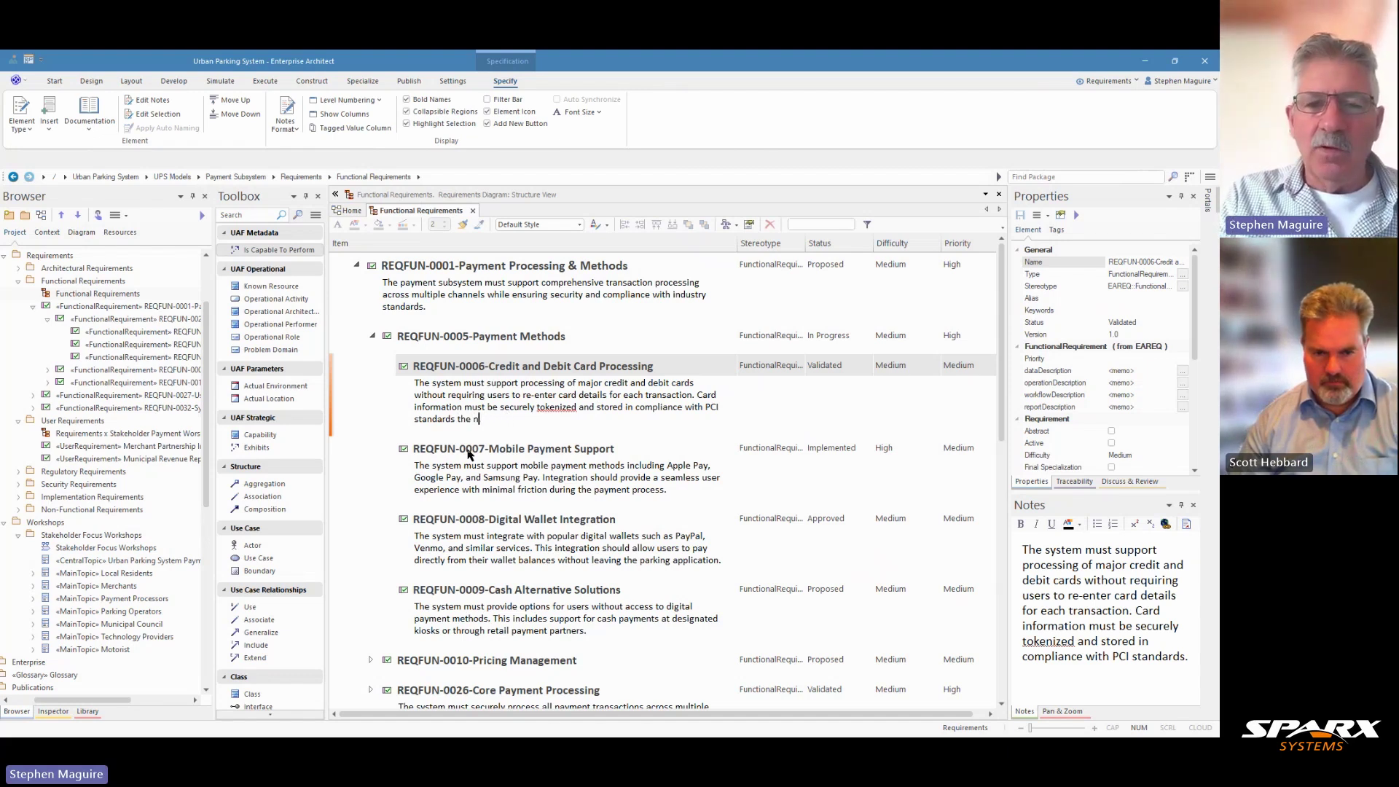
{"action": "key", "text": "BackSpace"}
{"action": "key", "text": "BackSpace"}
{"action": "key", "text": "BackSpace"}
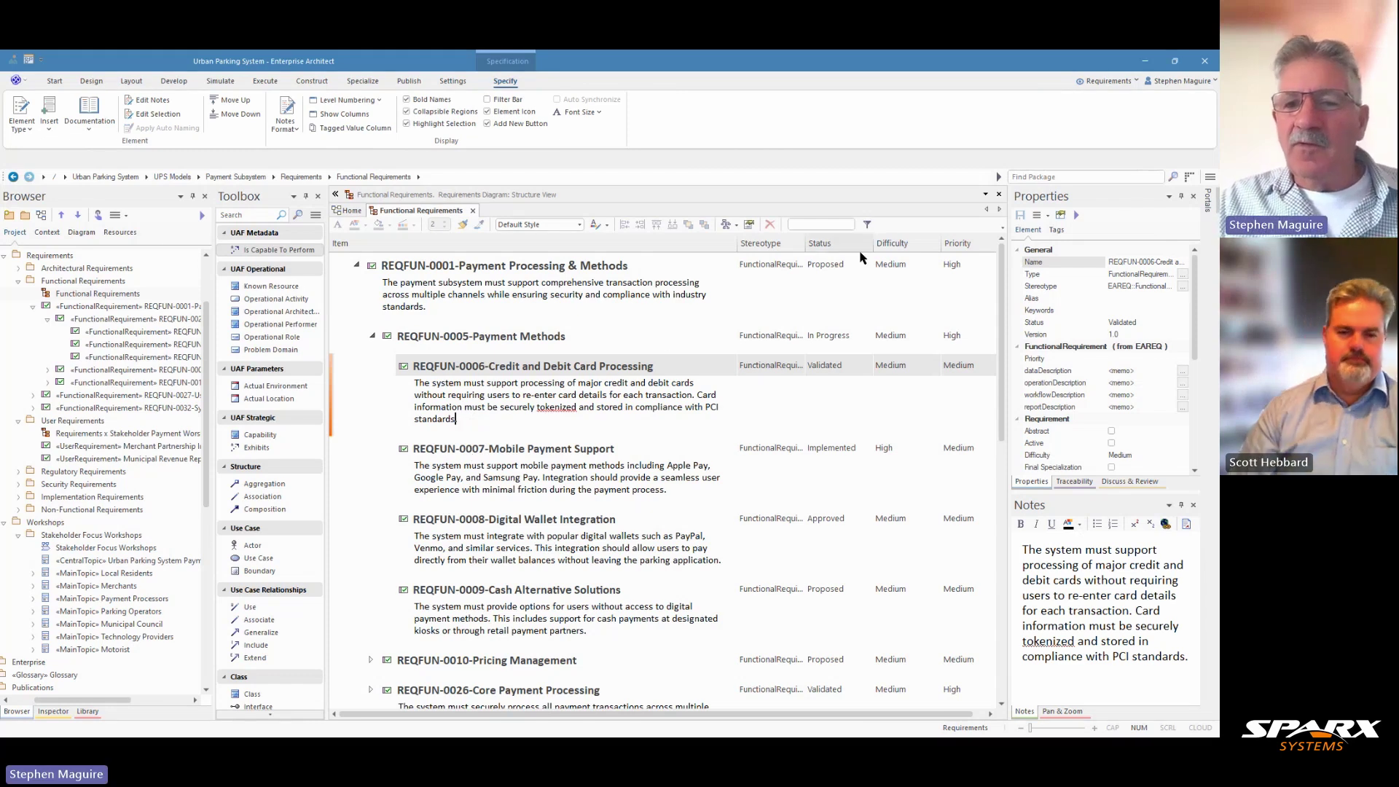
Step: Review the status options offered for REQFUN-0001 Payment Processing & Methods and close the list
{"action": "left_click", "coordinate": [853, 269]}
{"action": "left_click", "coordinate": [853, 269]}
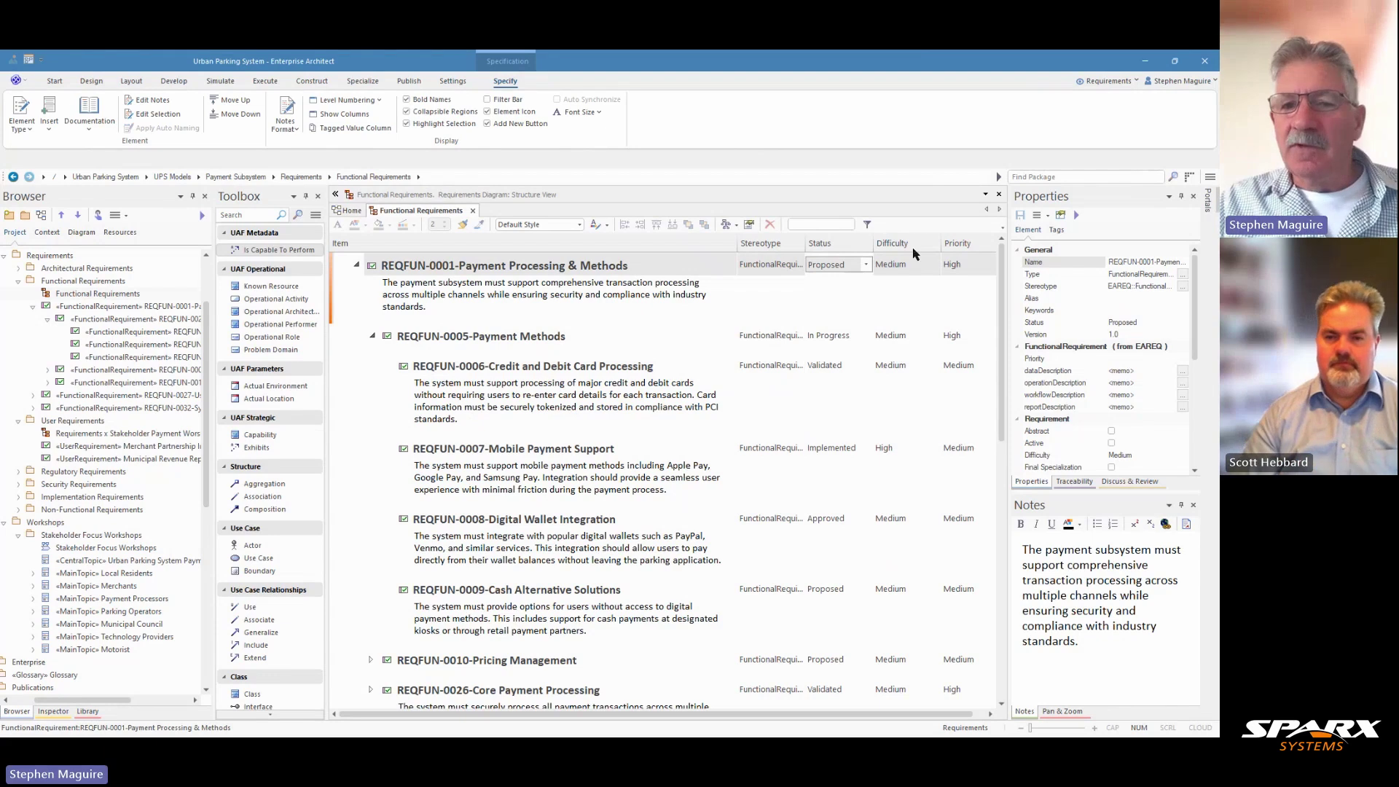
{"action": "left_click", "coordinate": [867, 266]}
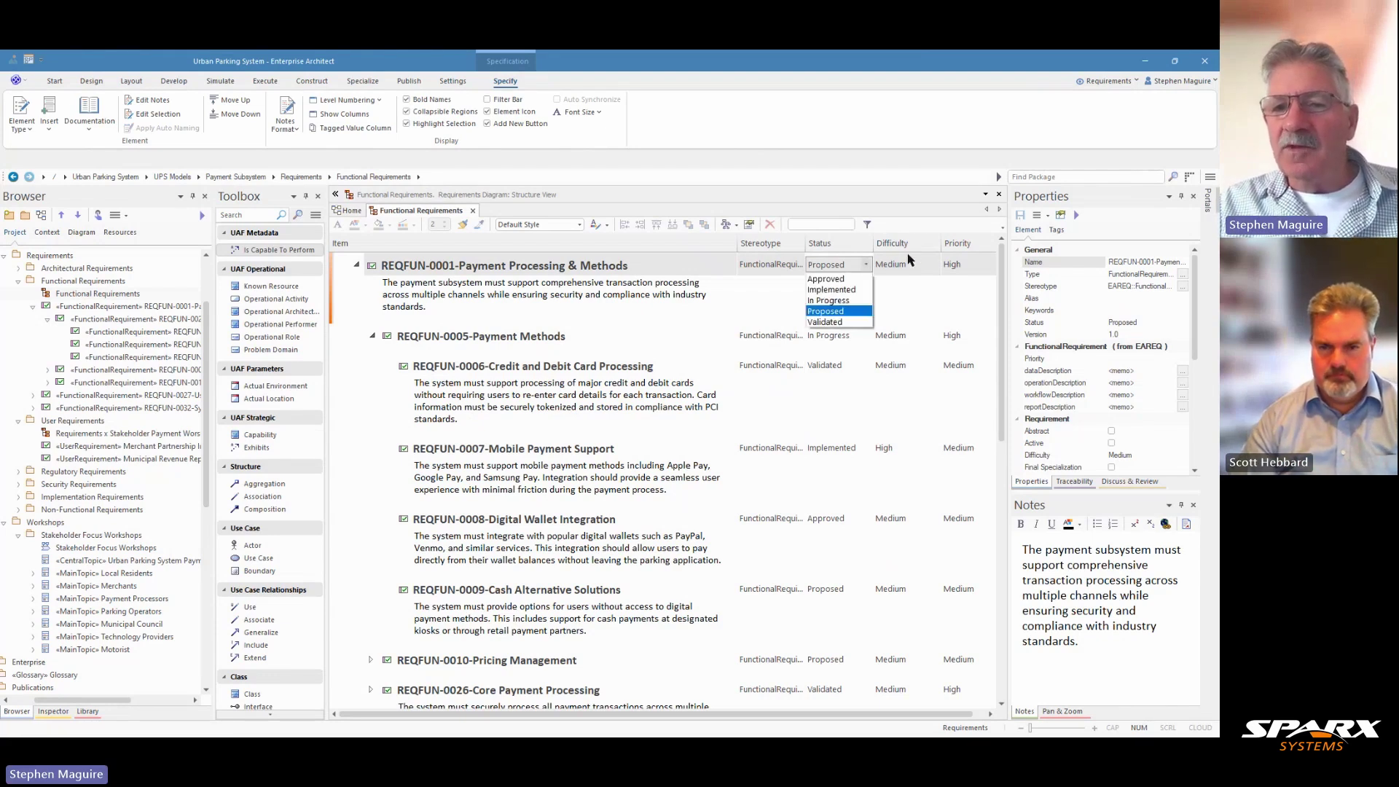
{"action": "left_click", "coordinate": [859, 262]}
Step: Add the Phase field from the Field Chooser as a column between Status and Difficulty
{"action": "right_click", "coordinate": [848, 246]}
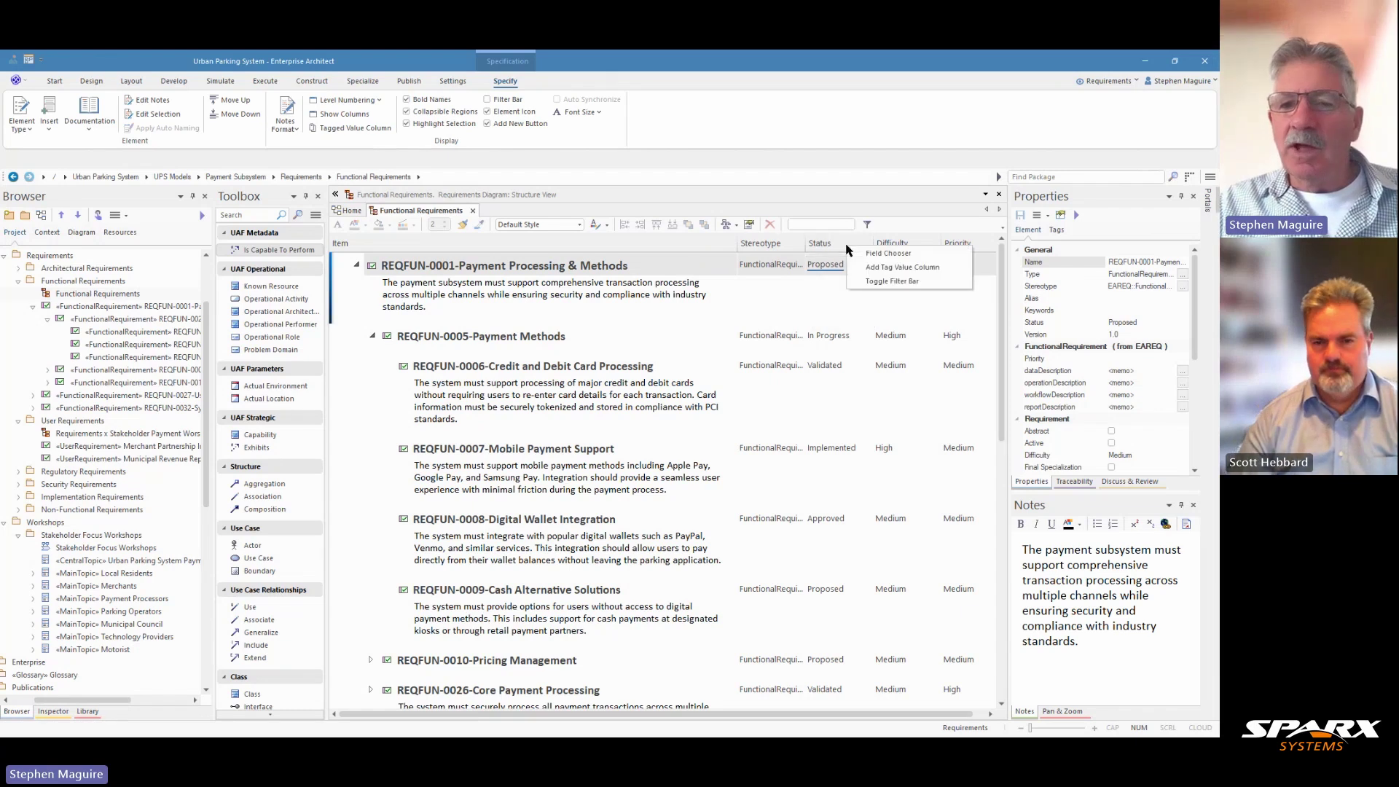
{"action": "left_click", "coordinate": [884, 255]}
{"action": "mouse_move", "coordinate": [1018, 324]}
{"action": "left_mouse_down"}
{"action": "mouse_move", "coordinate": [1027, 376]}
{"action": "mouse_move", "coordinate": [1027, 302]}
{"action": "left_mouse_up"}
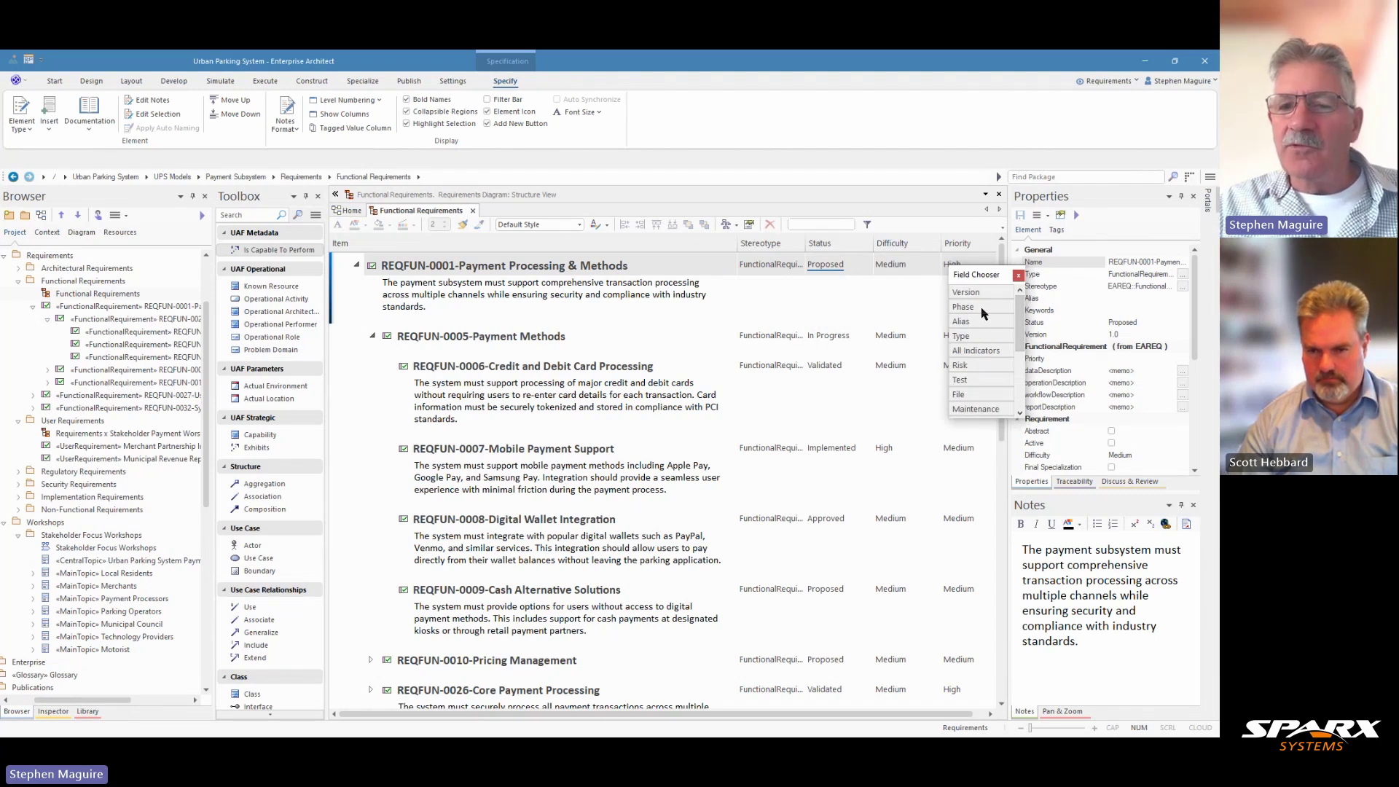
{"action": "left_click_drag", "start_coordinate": [982, 313], "coordinate": [869, 253]}
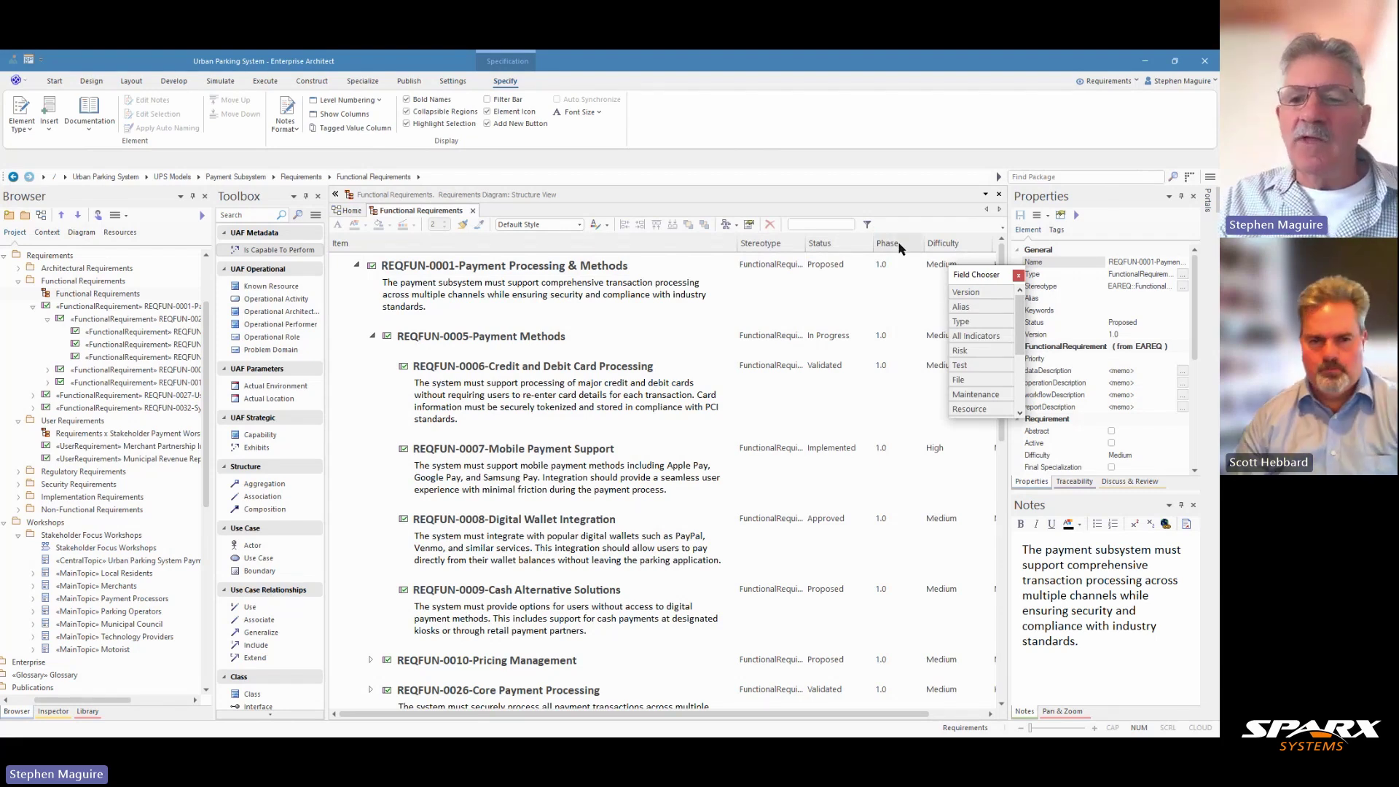
Step: Look through the other available fields, remove the Phase column from the specification and close the Field Chooser
{"action": "left_click_drag", "start_coordinate": [1022, 310], "coordinate": [1029, 373]}
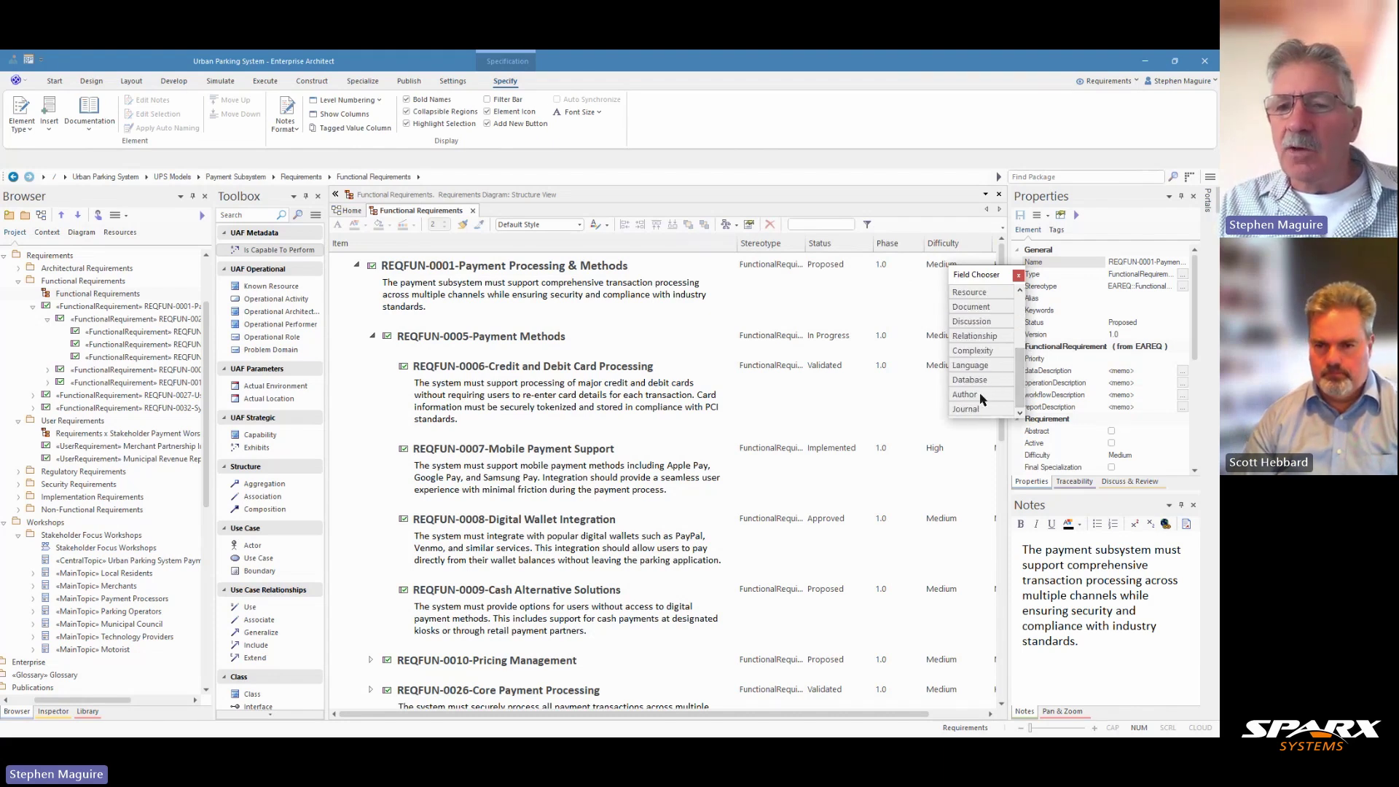
{"action": "scroll", "coordinate": [1001, 372], "scroll_direction": "up", "scroll_amount": 3}
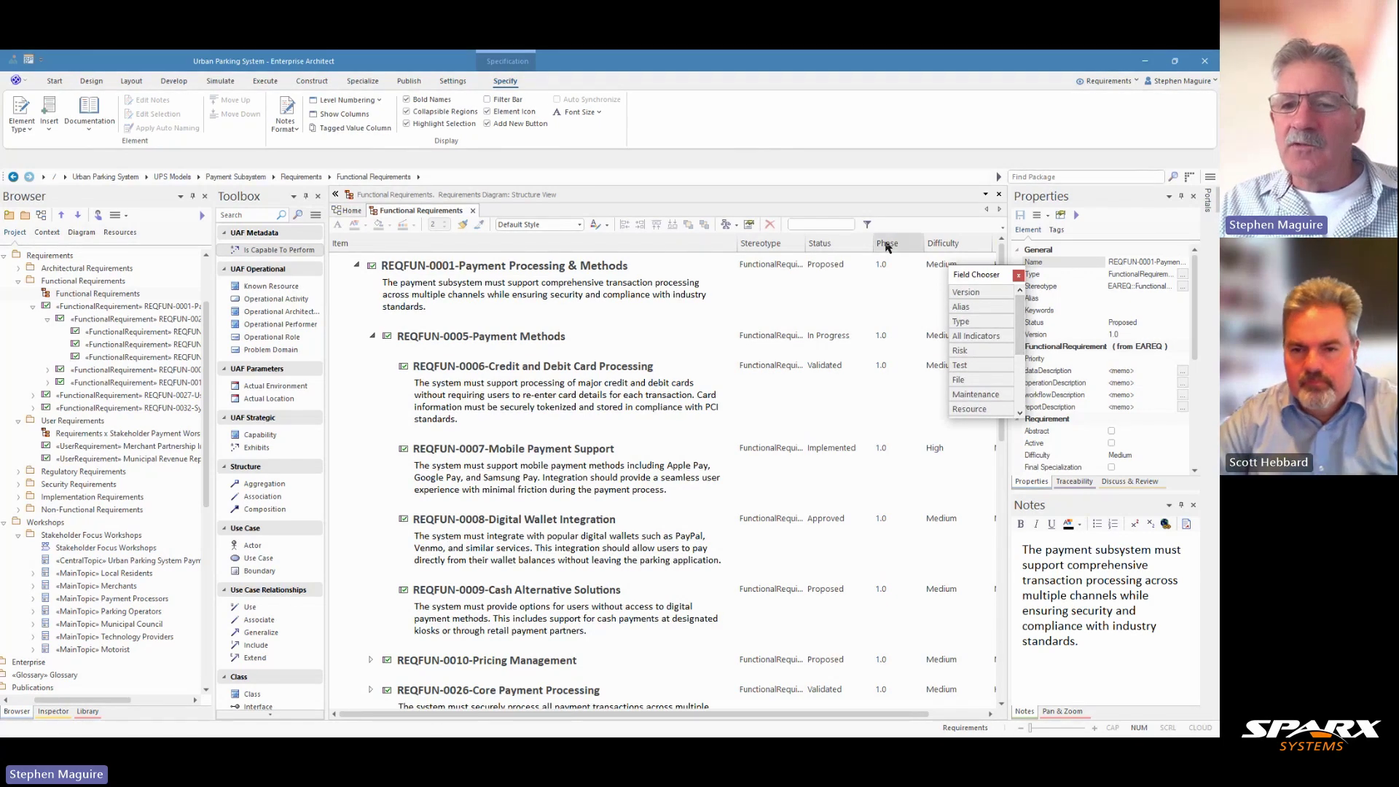
{"action": "left_click_drag", "start_coordinate": [887, 244], "coordinate": [977, 319]}
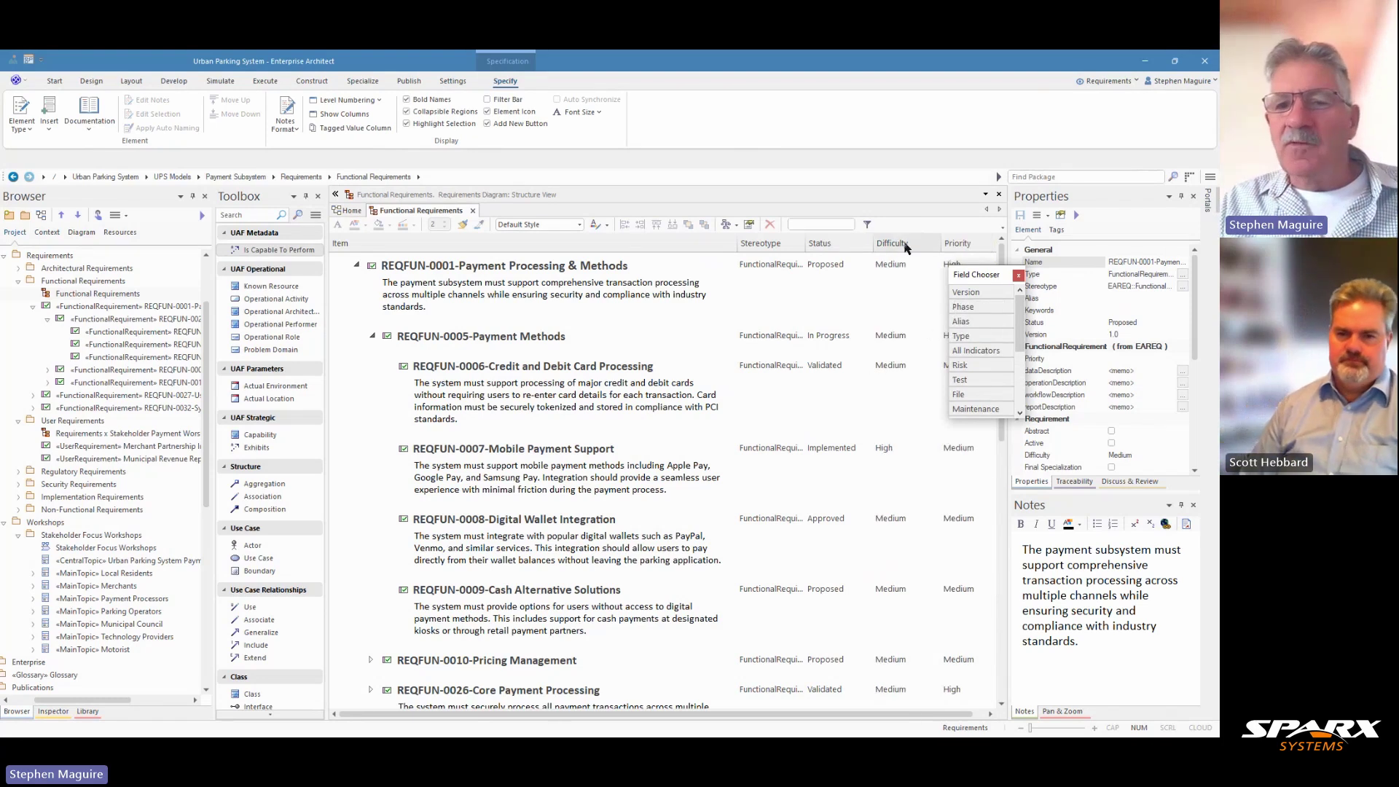
{"action": "left_click", "coordinate": [1018, 275]}
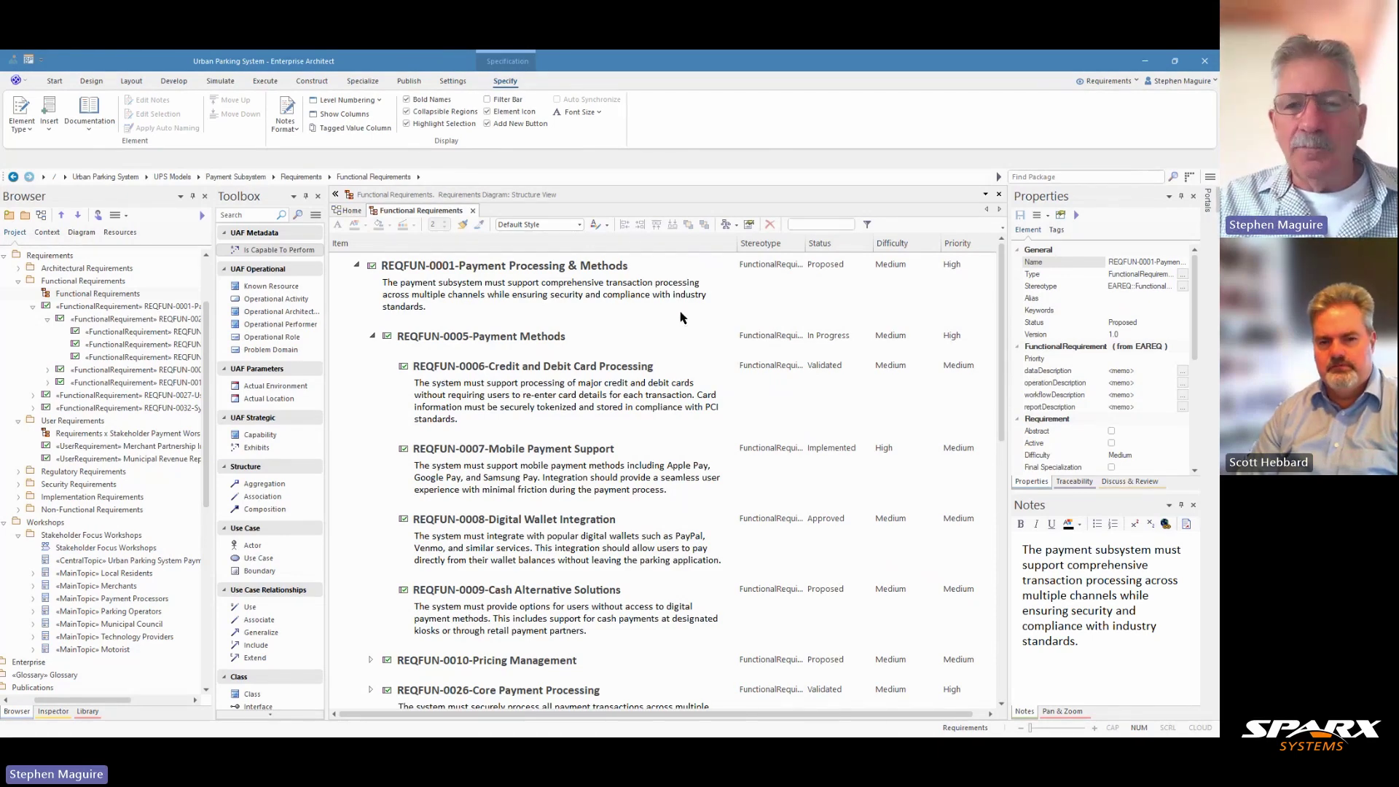
Step: Show the specification's filter bar and try filtering the Item column by "Fr" and by "Kio", clearing each filter
{"action": "right_click", "coordinate": [842, 250]}
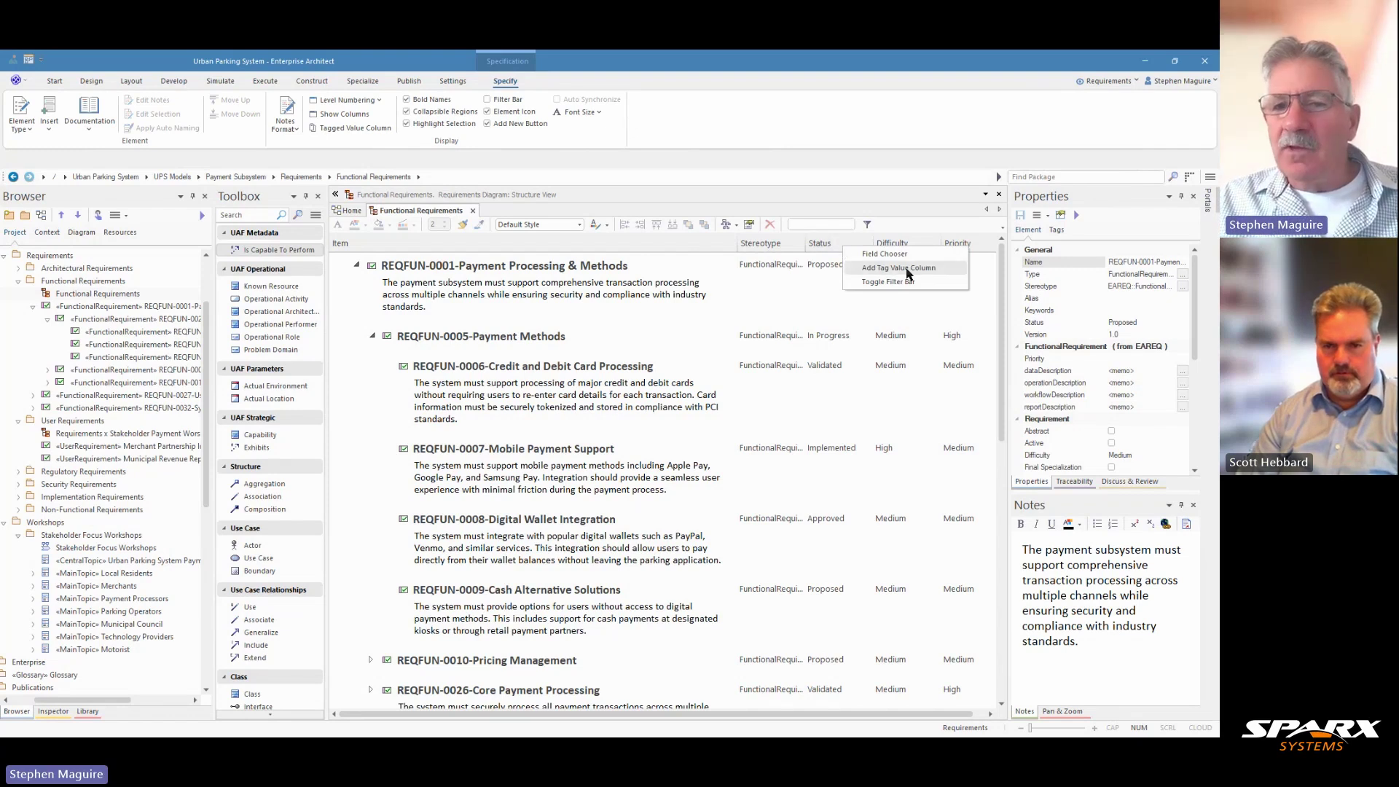
{"action": "left_click", "coordinate": [890, 283]}
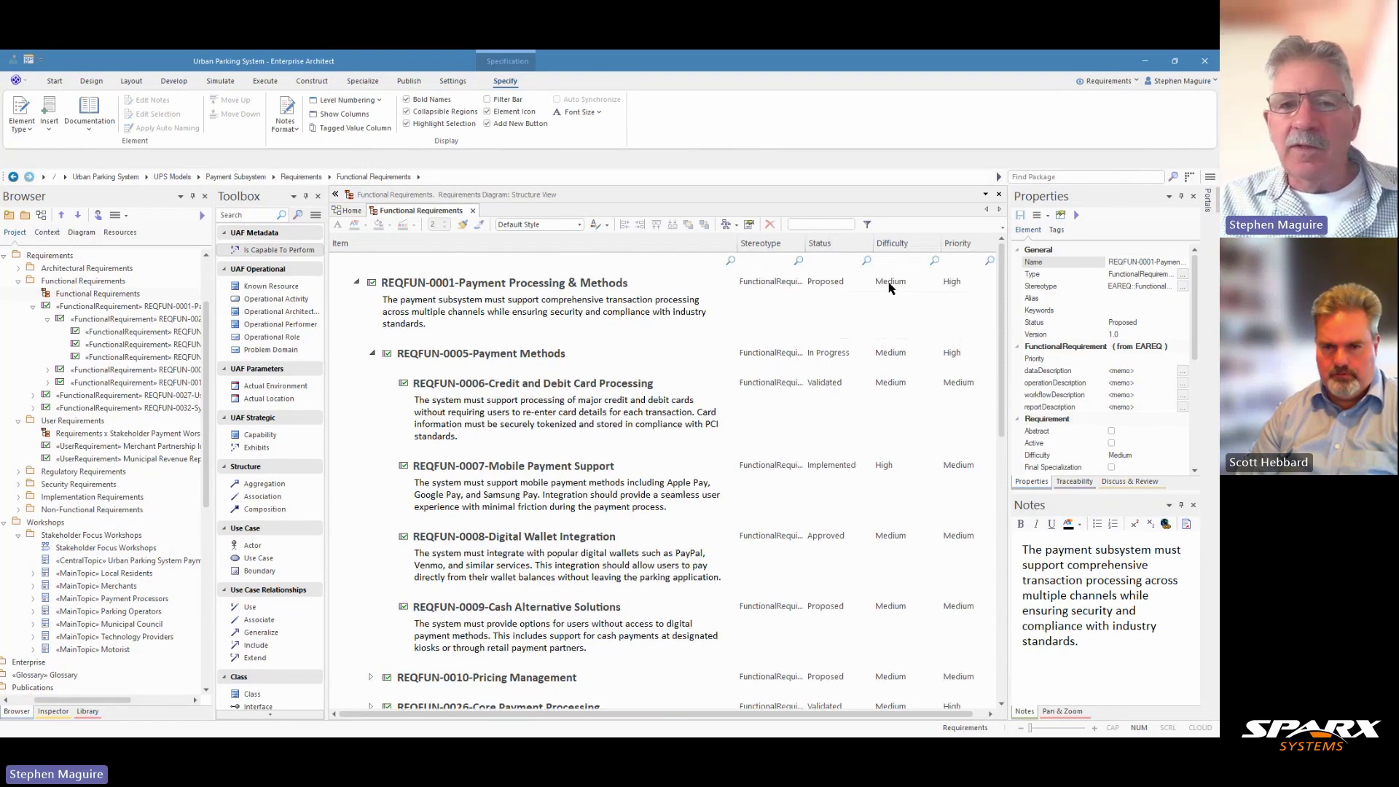
{"action": "left_click", "coordinate": [670, 262]}
{"action": "type", "text": "Fr"}
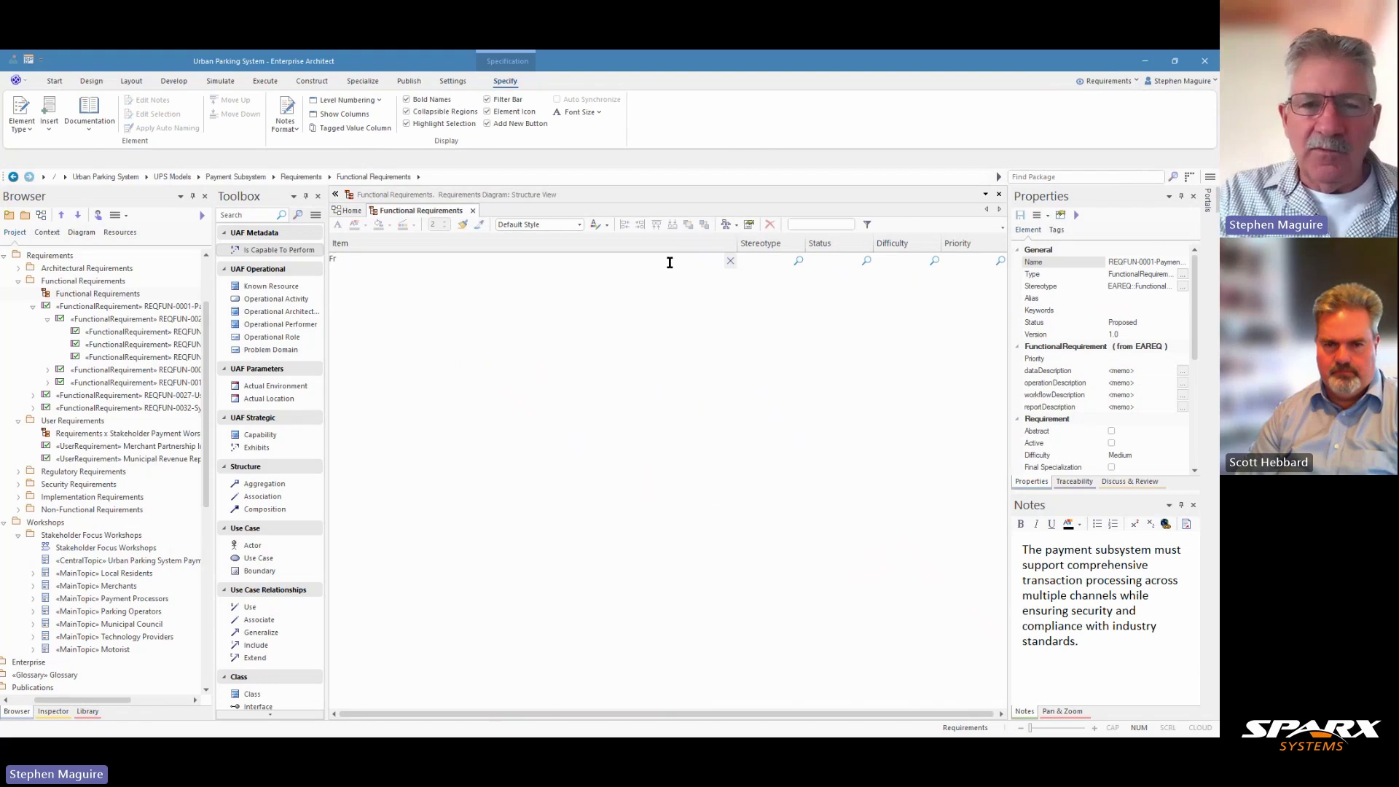
{"action": "key", "text": "BackSpace"}
{"action": "key", "text": "BackSpace"}
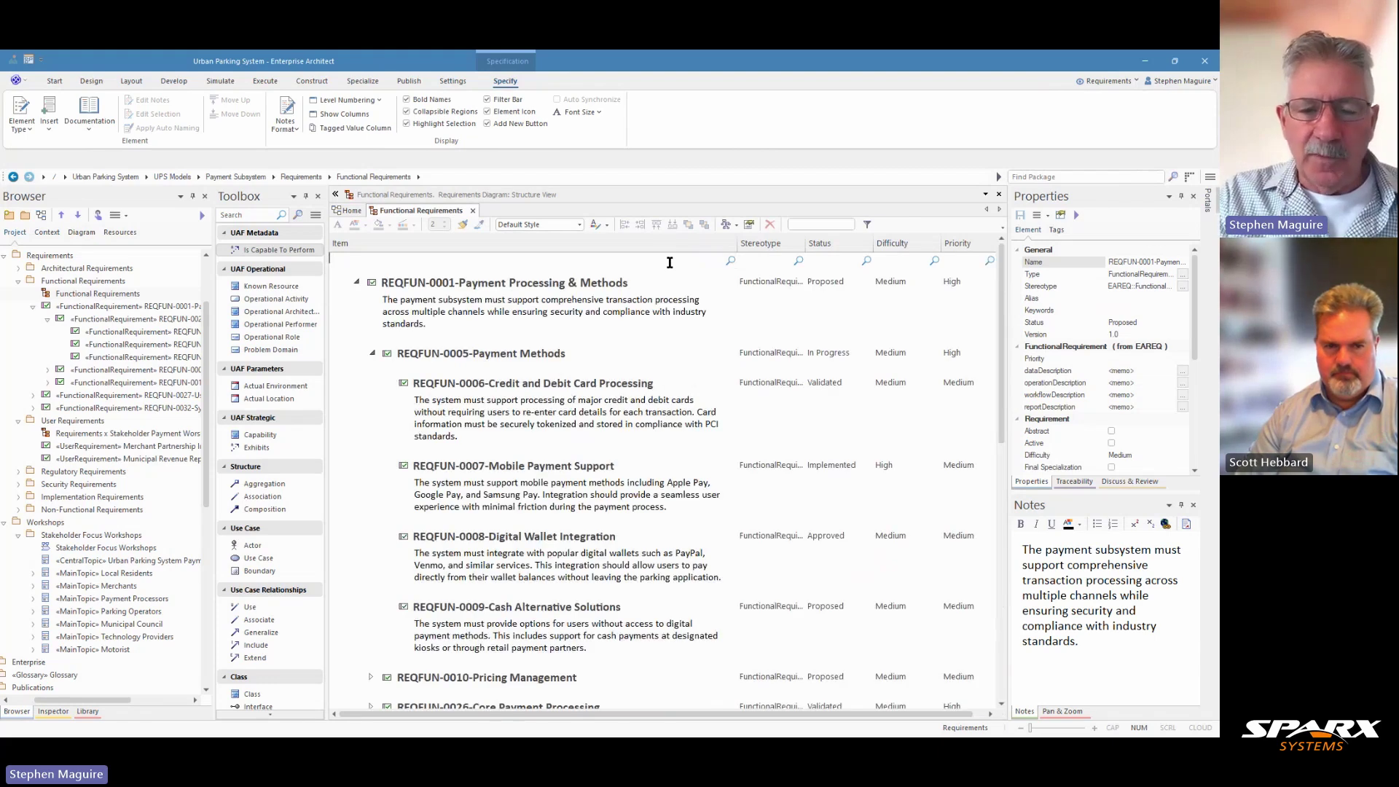
{"action": "type", "text": "Kio"}
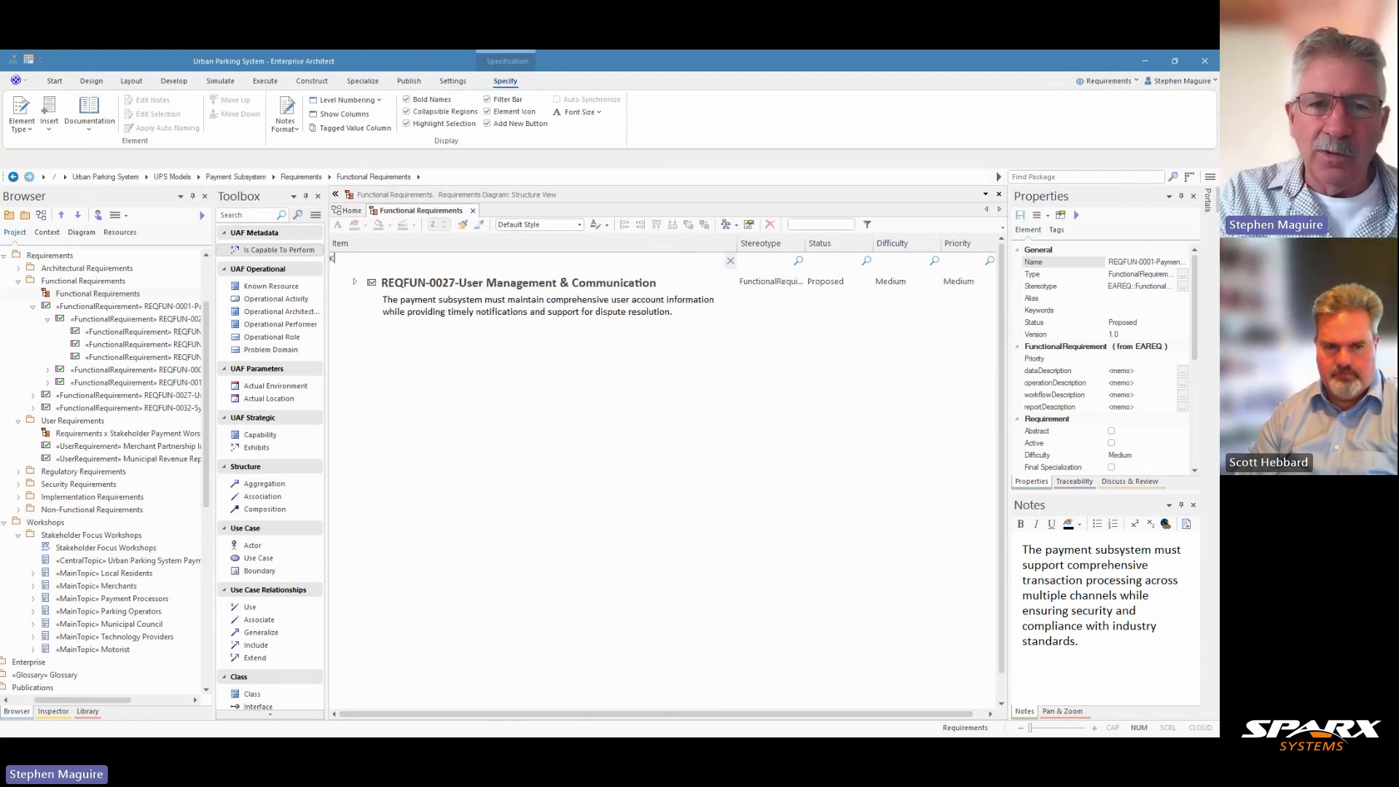
{"action": "key", "text": "BackSpace"}
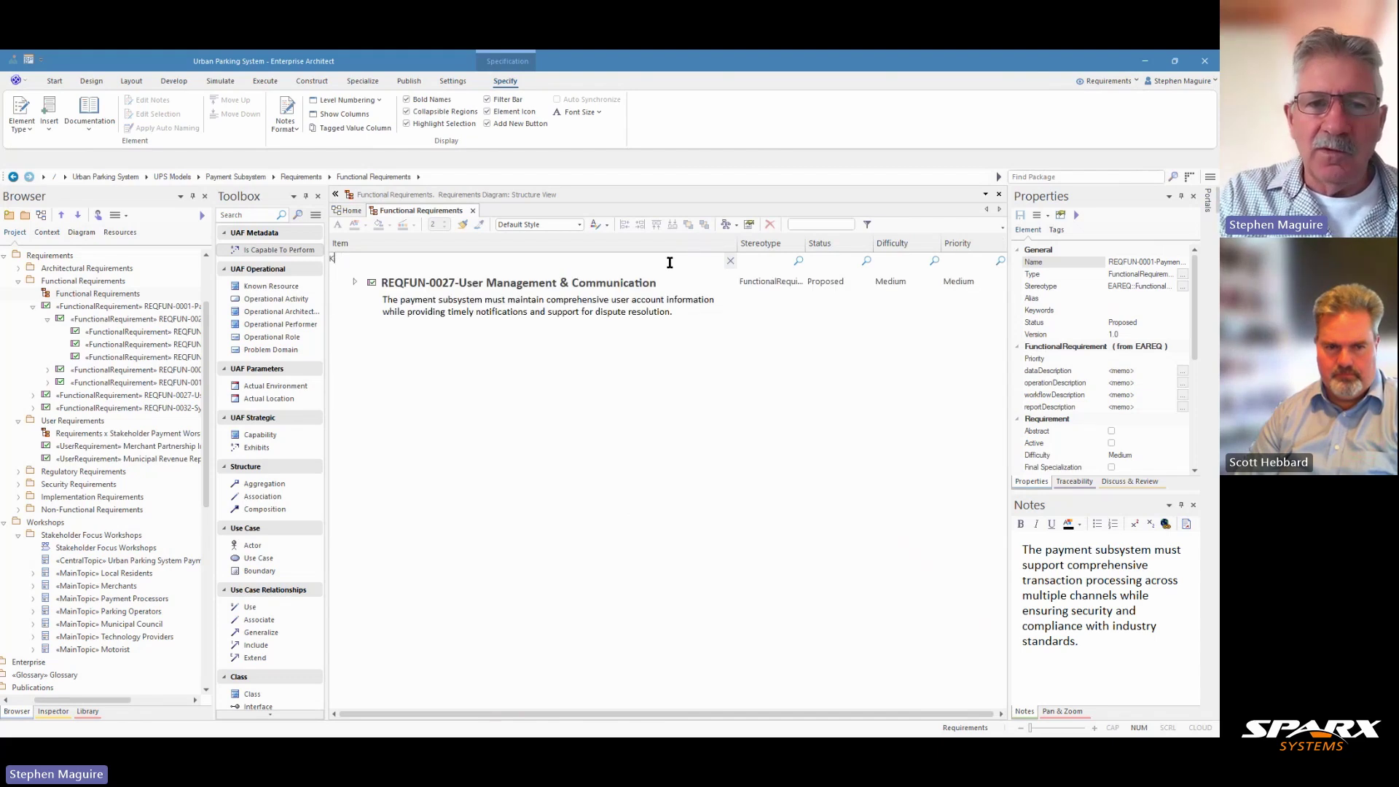
{"action": "key", "text": "BackSpace"}
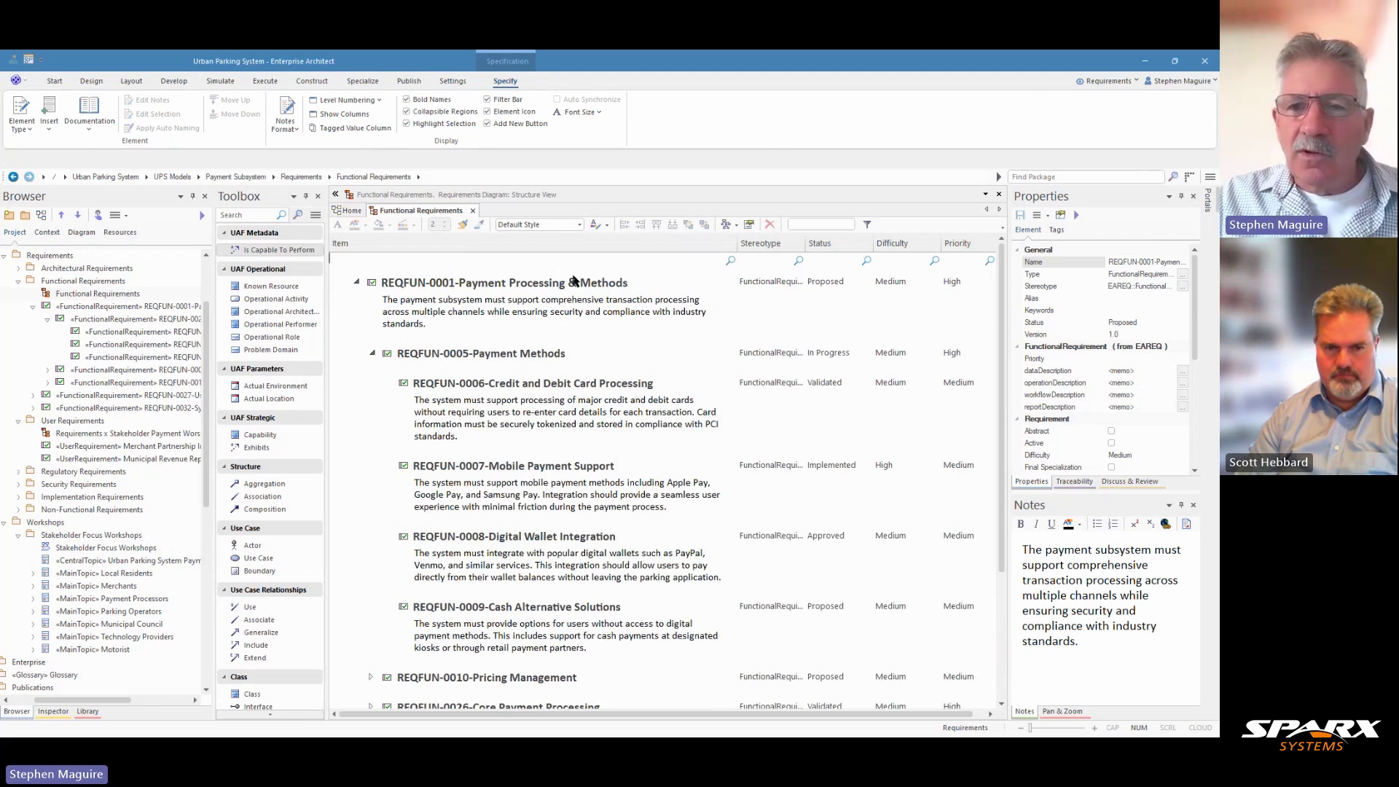
Step: Filter the requirements' Status column by "Valid" and clear the filter again
{"action": "left_click", "coordinate": [840, 260]}
{"action": "type", "text": "Valid"}
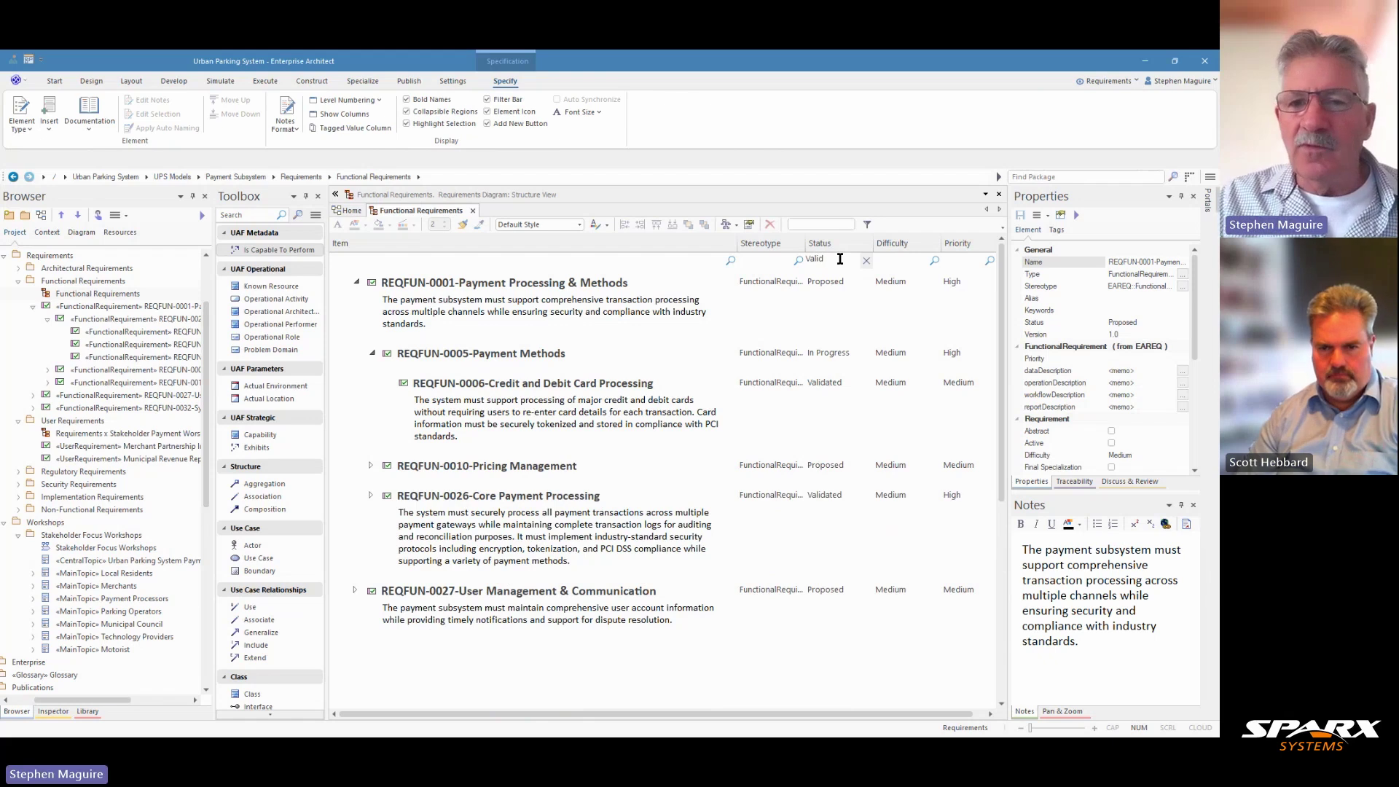
{"action": "key", "text": "BackSpace"}
{"action": "key", "text": "BackSpace"}
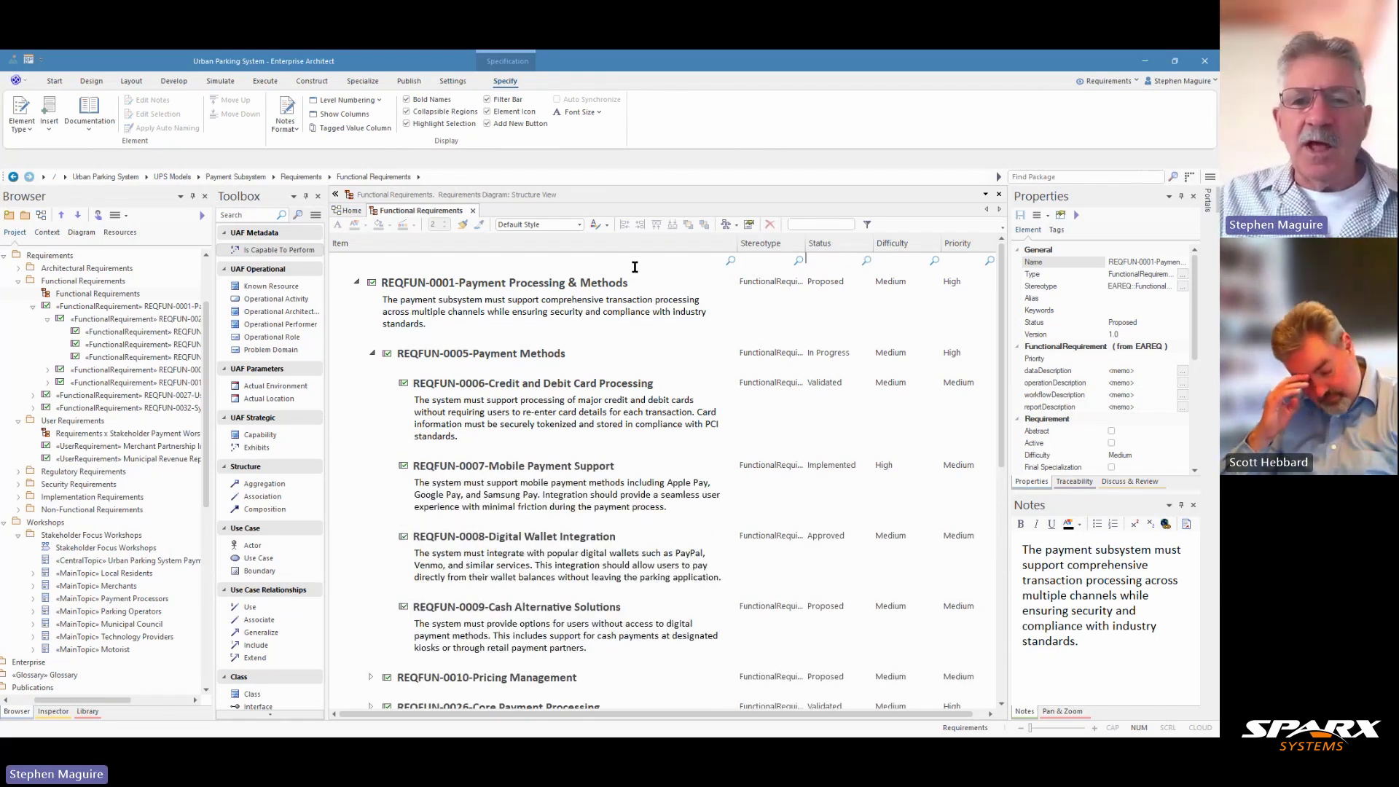
Step: Select REQFUN-0005 Payment Methods and switch the specification back to the graphical diagram view
{"action": "left_click", "coordinate": [653, 349]}
{"action": "right_click", "coordinate": [653, 349]}
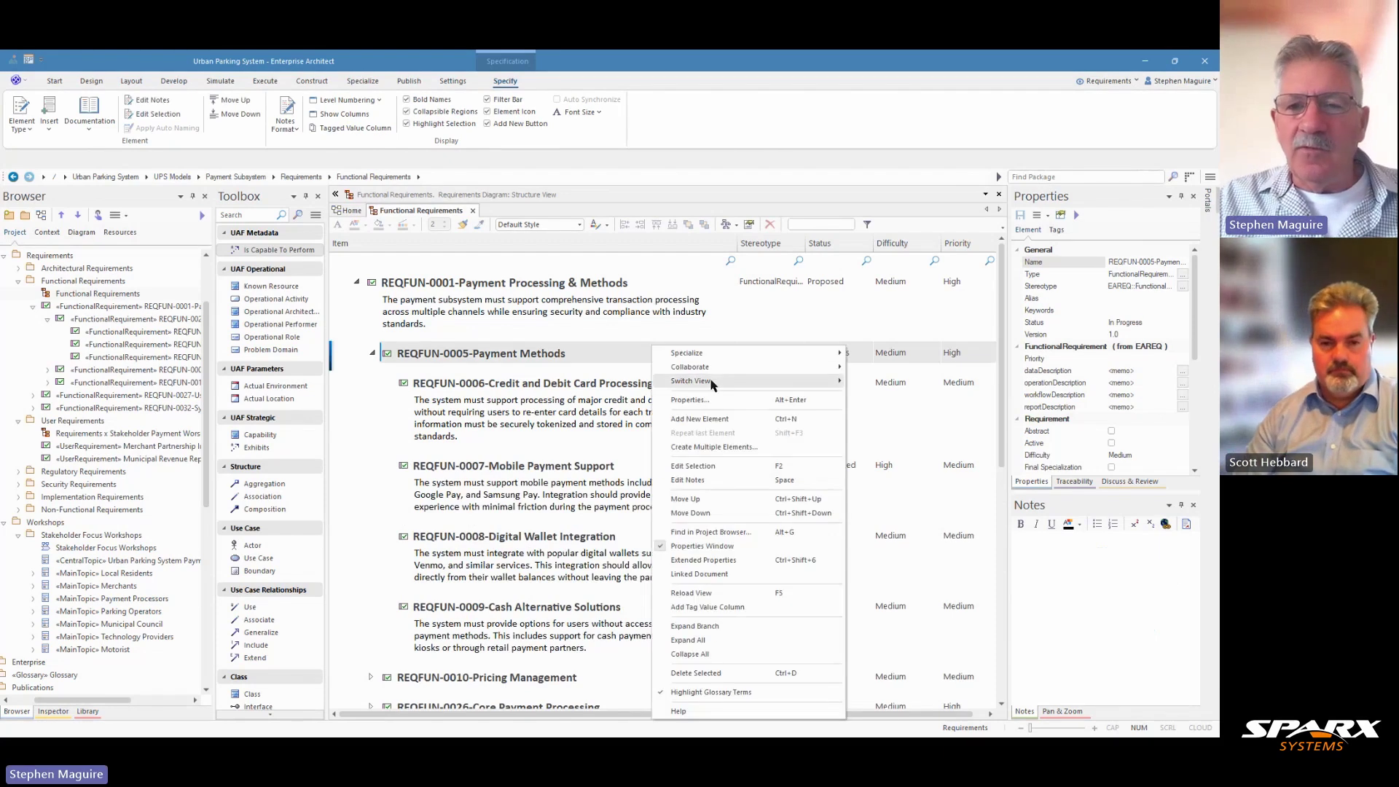
{"action": "mouse_move", "coordinate": [713, 384]}
{"action": "left_click", "coordinate": [924, 383]}
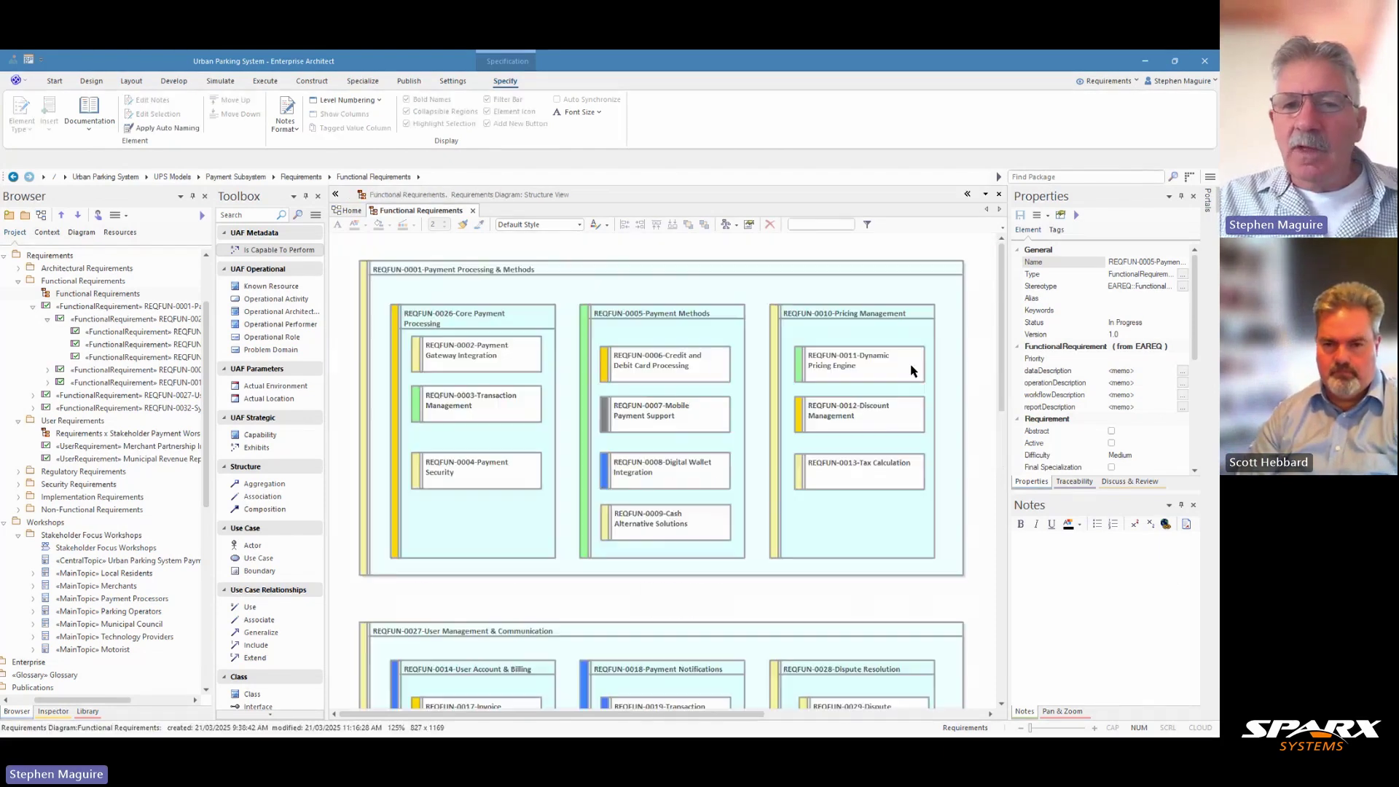
Step: Switch the Functional Requirements diagram to List View
{"action": "right_click", "coordinate": [653, 254]}
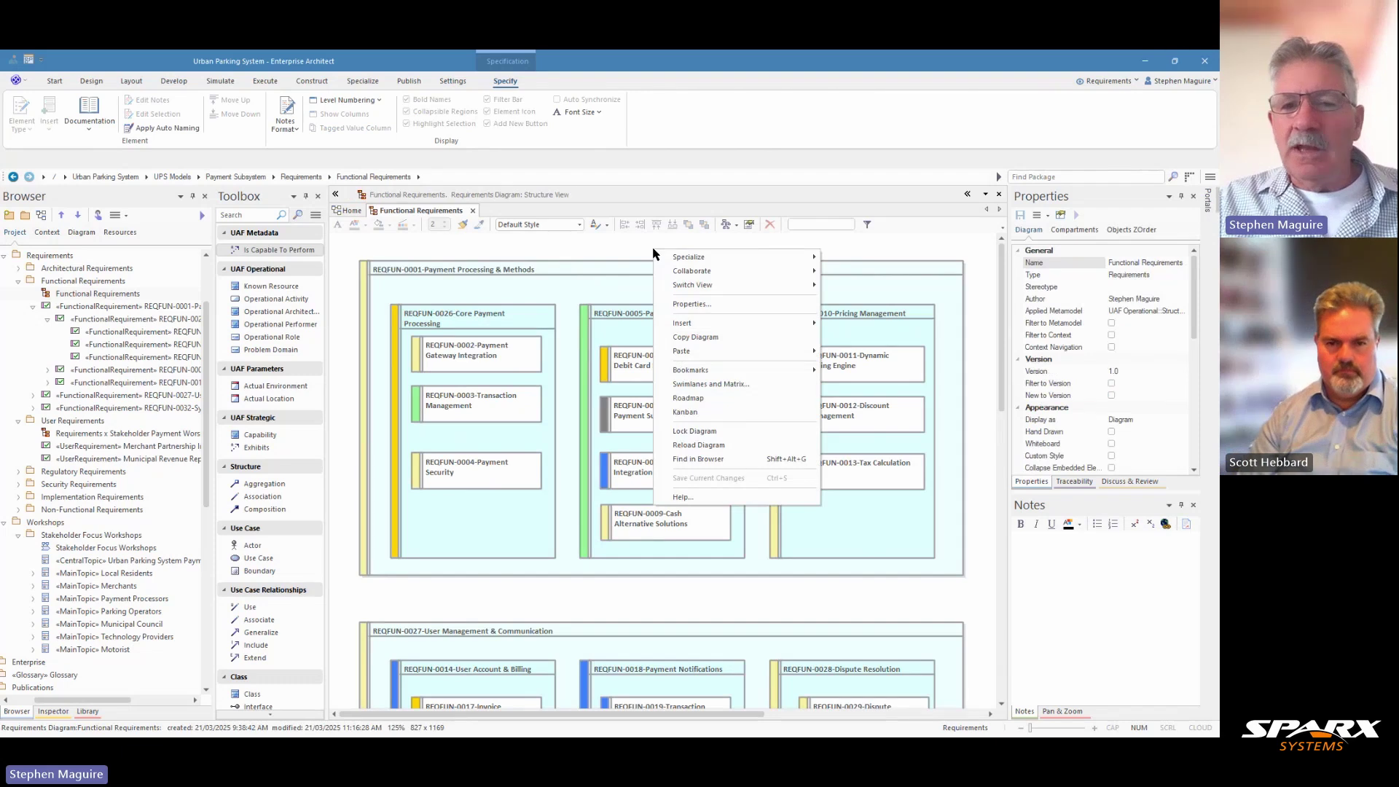
{"action": "mouse_move", "coordinate": [702, 287]}
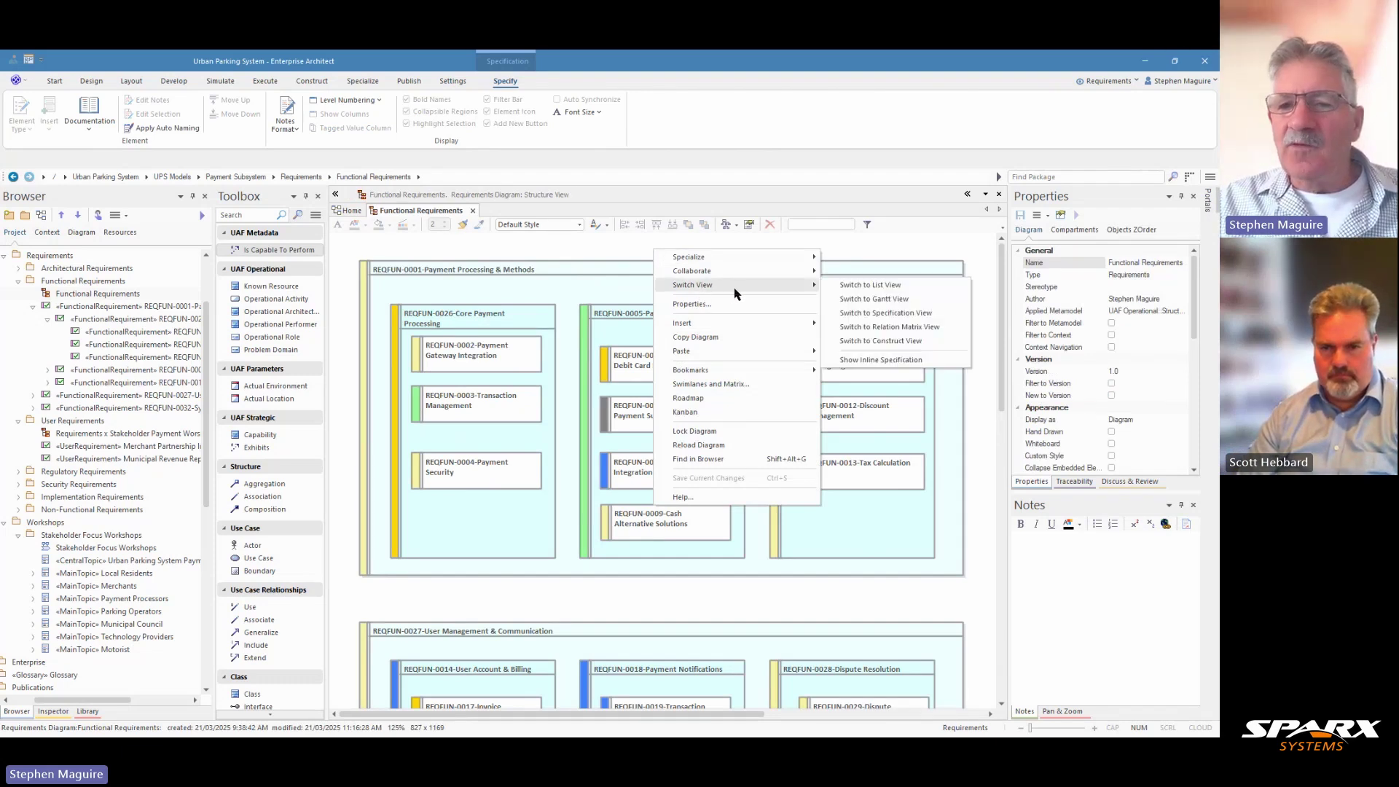
{"action": "left_click", "coordinate": [870, 286]}
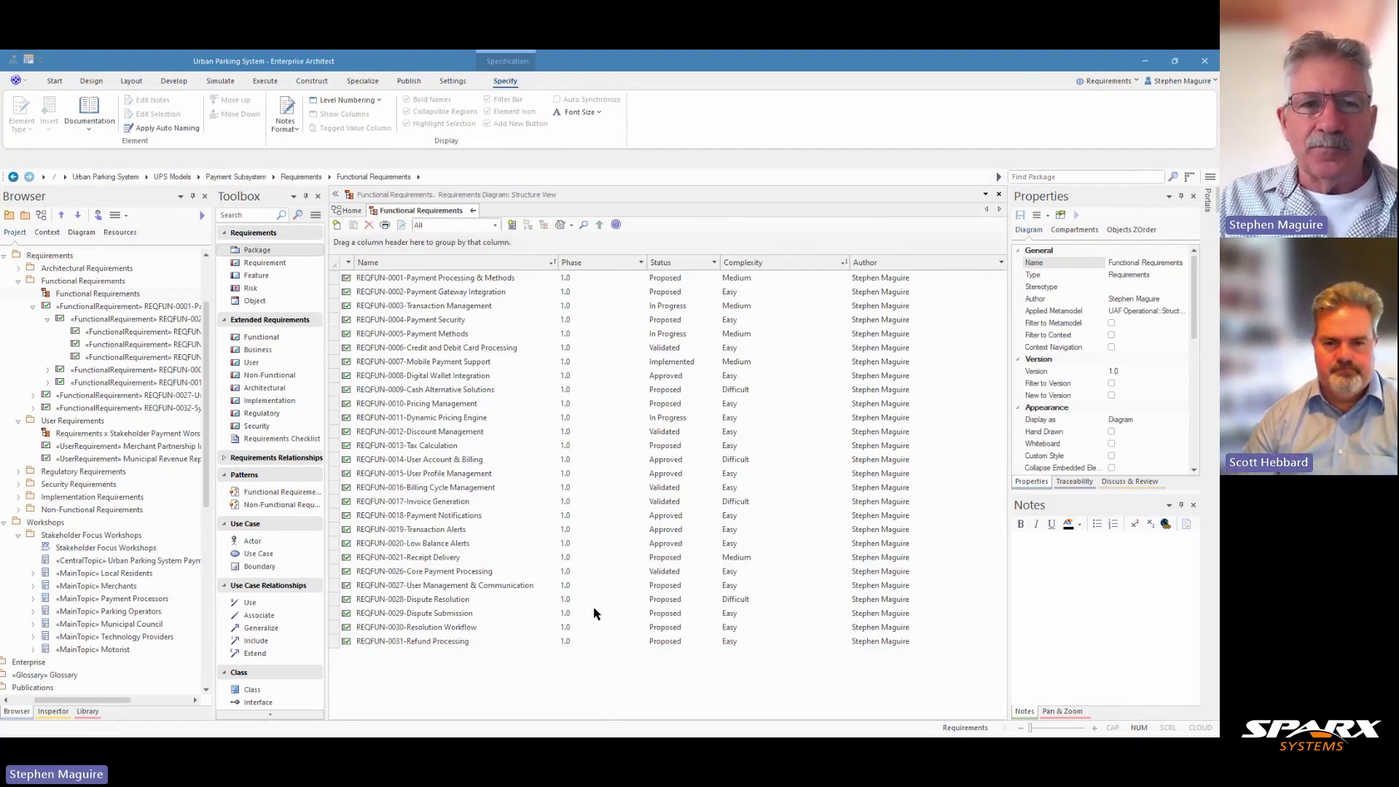
{"action": "left_click", "coordinate": [295, 129]}
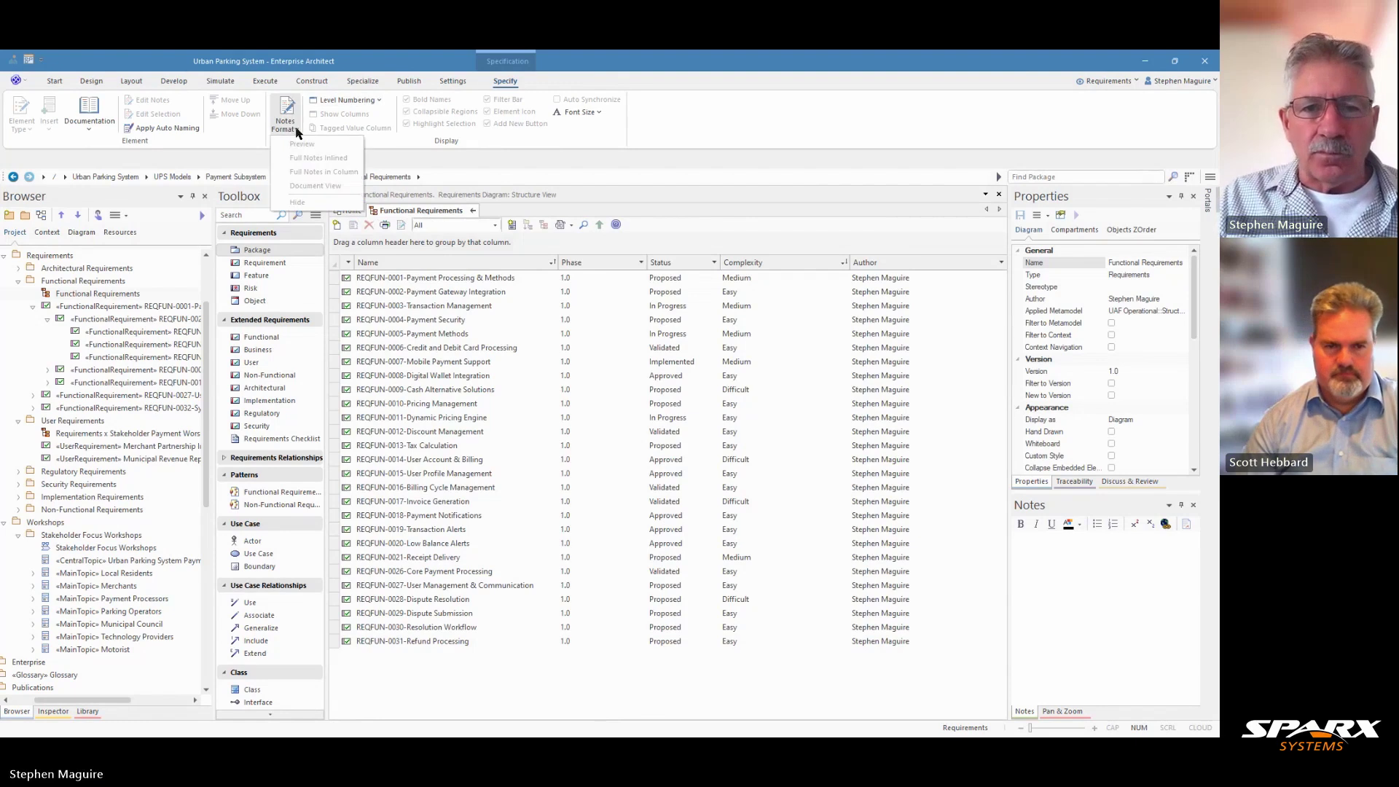
{"action": "left_click", "coordinate": [704, 243]}
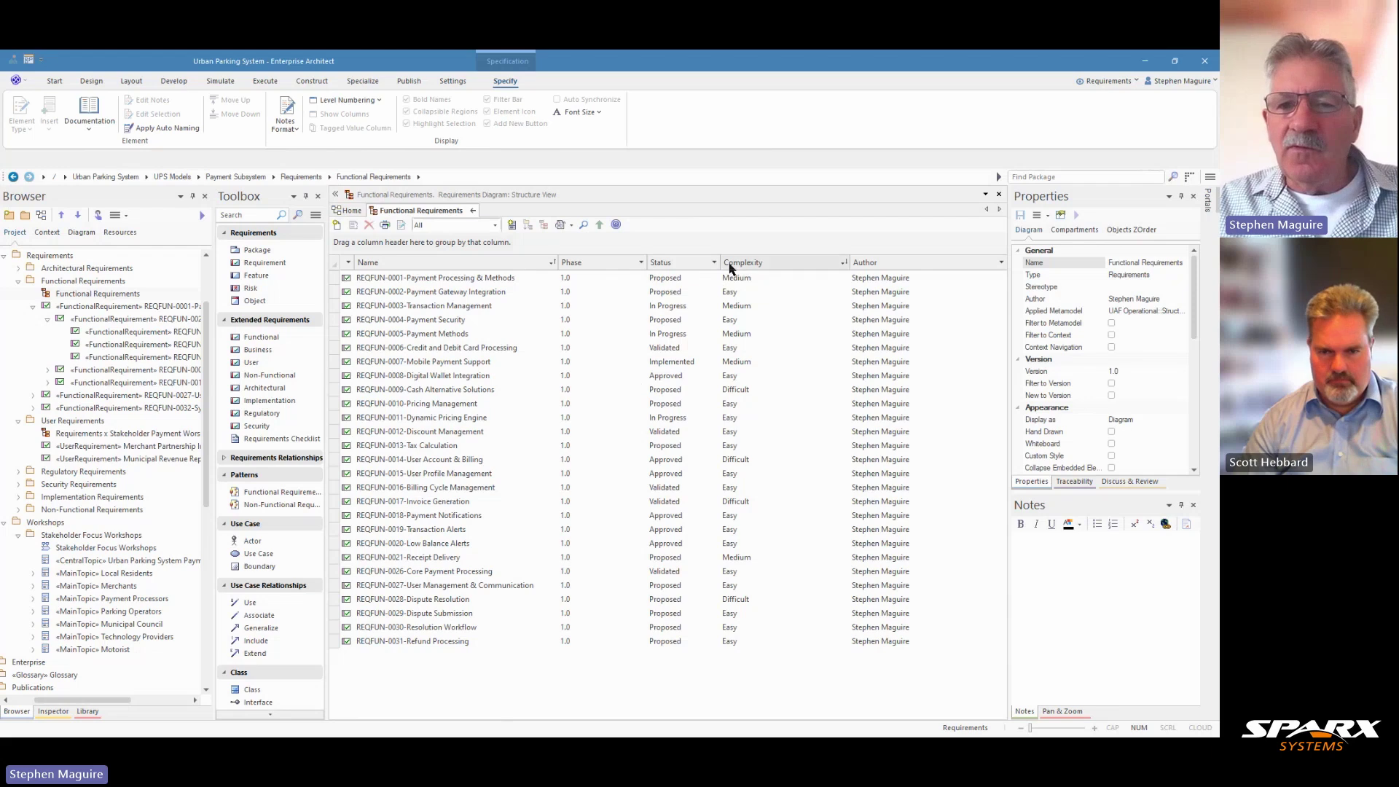
Step: Add the Difficulty and Priority columns to the requirements list with the Field Chooser, placing Priority before Complexity
{"action": "right_click", "coordinate": [790, 268]}
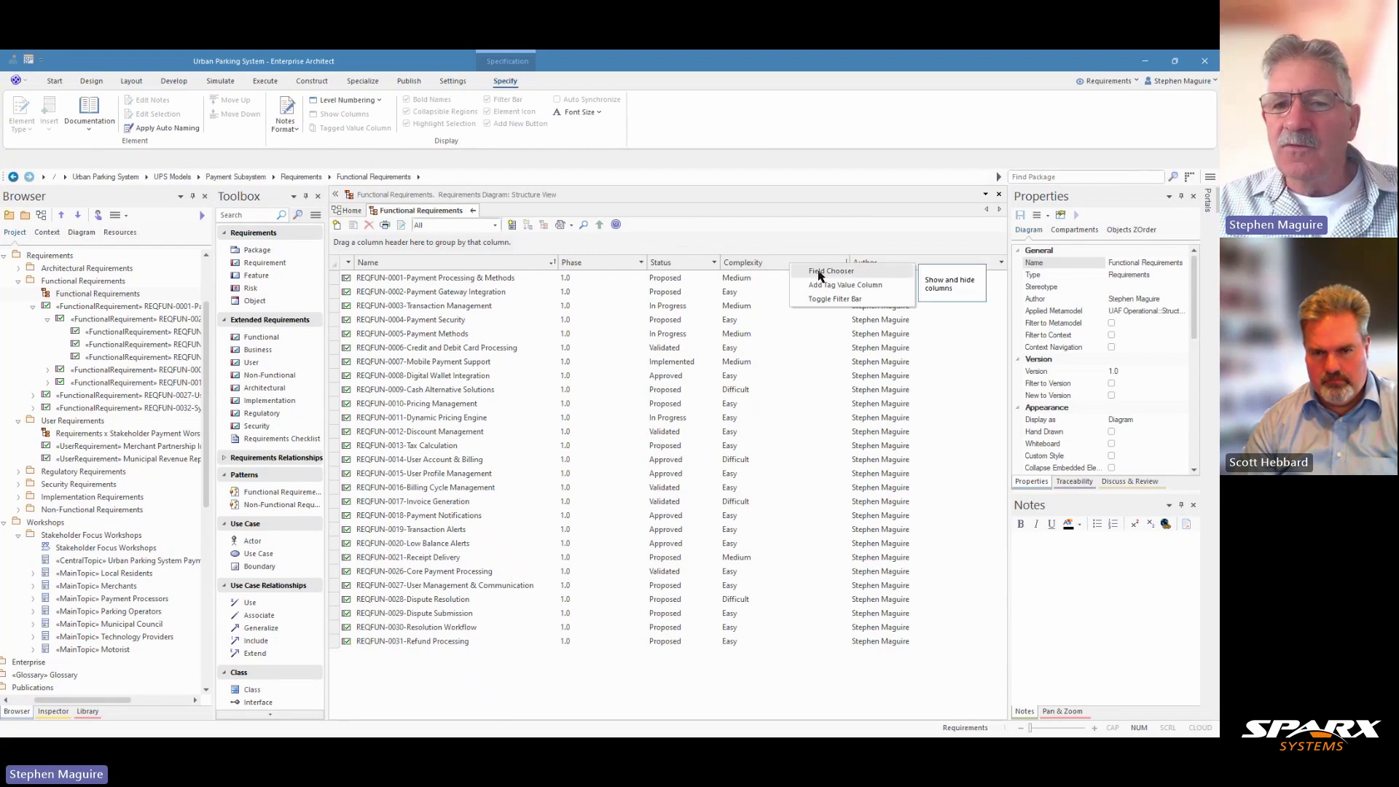
{"action": "left_click", "coordinate": [821, 273]}
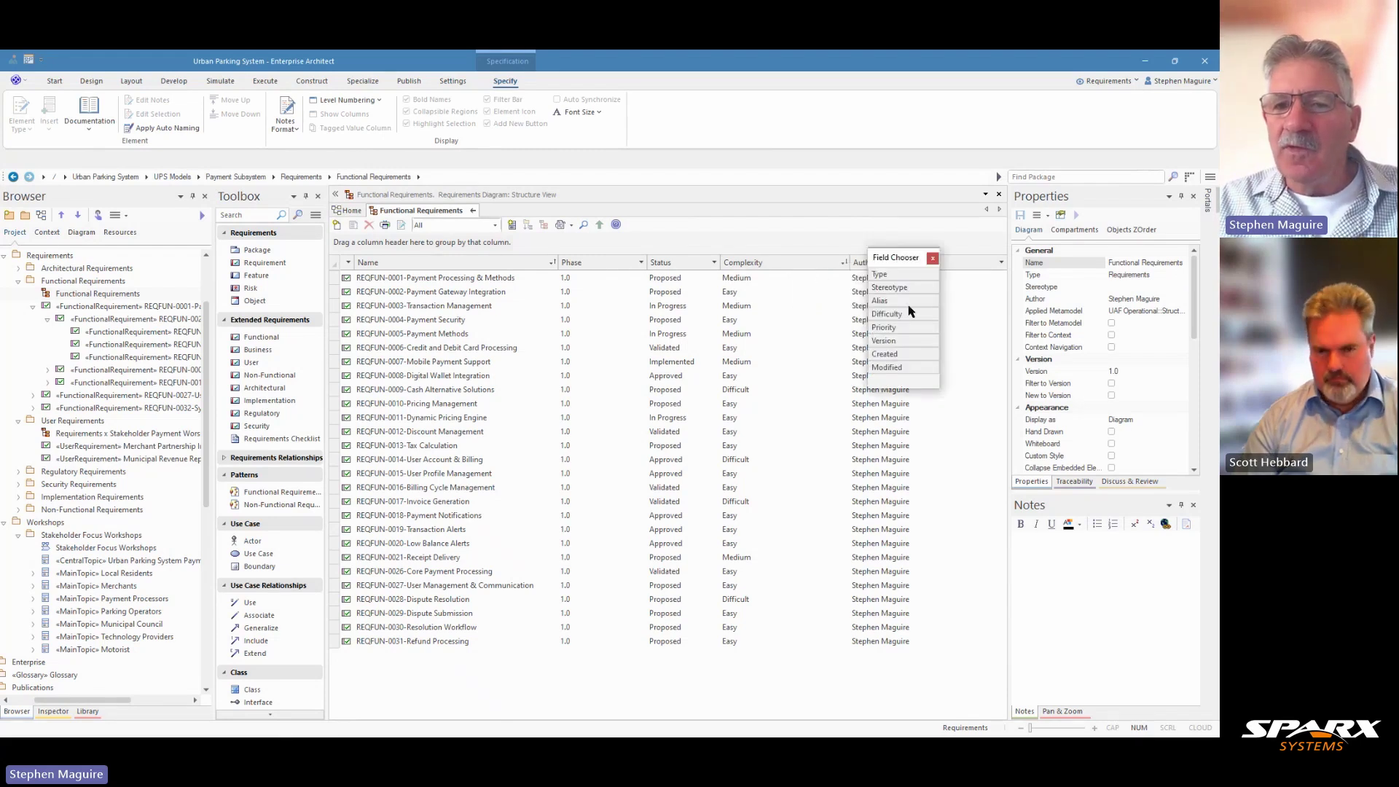
{"action": "left_click_drag", "start_coordinate": [895, 316], "coordinate": [846, 267]}
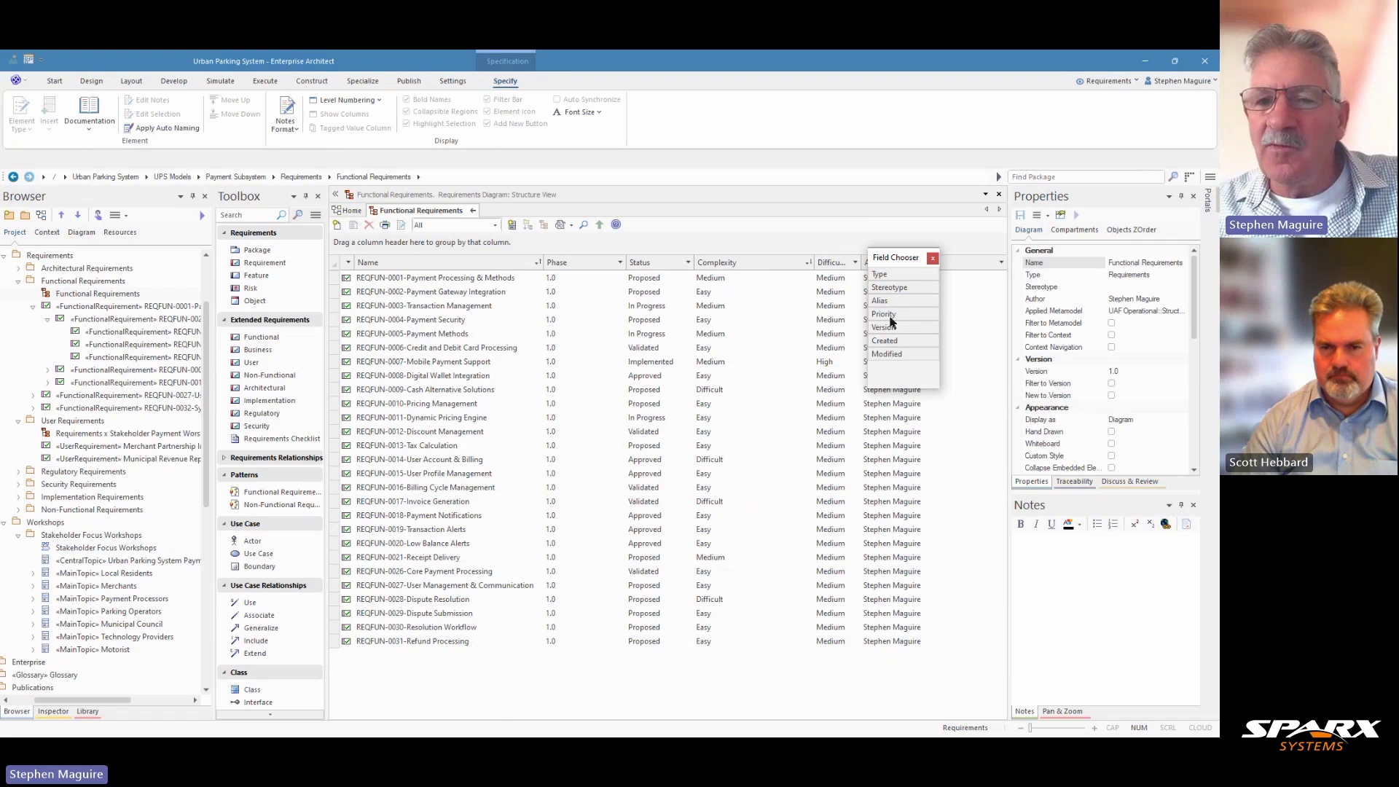
{"action": "left_click_drag", "start_coordinate": [888, 318], "coordinate": [697, 271]}
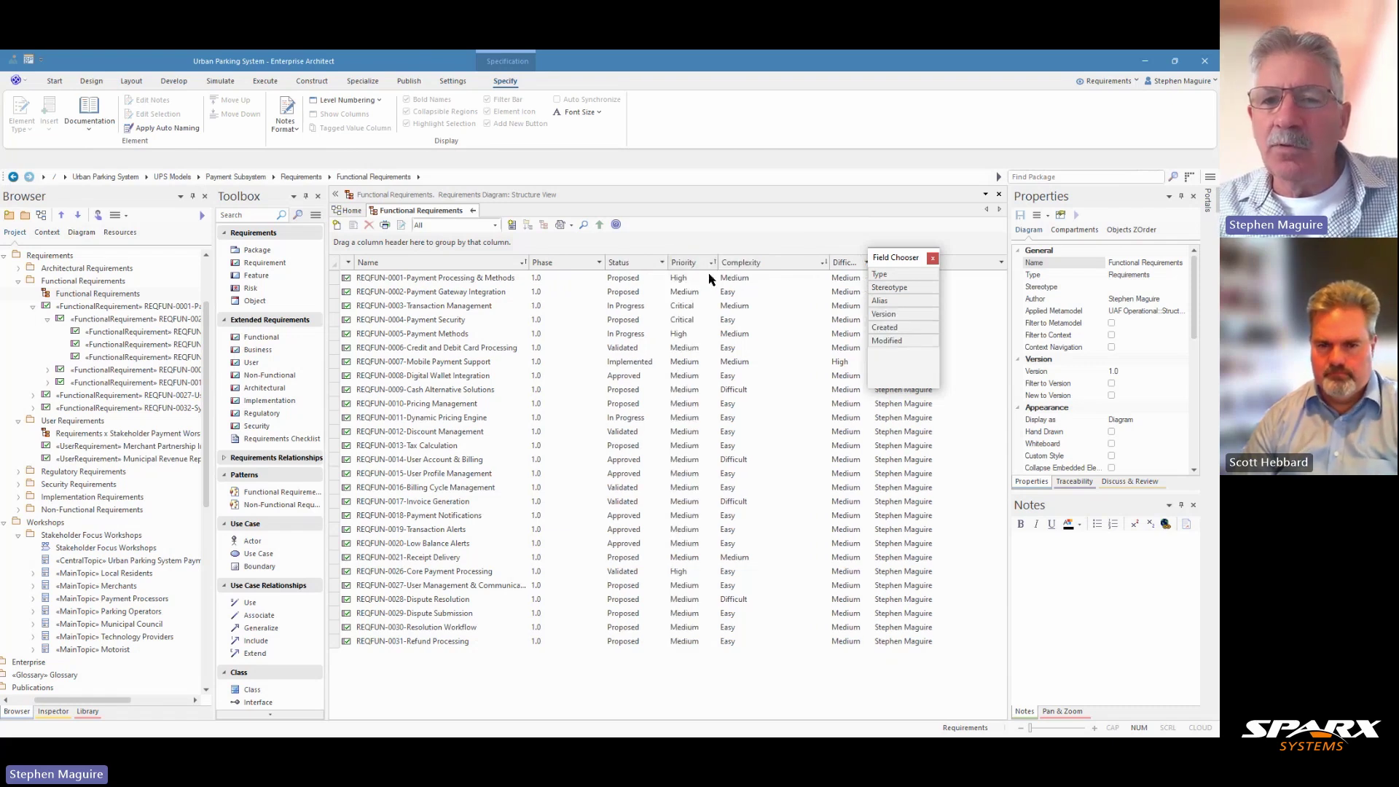
{"action": "left_click", "coordinate": [932, 259]}
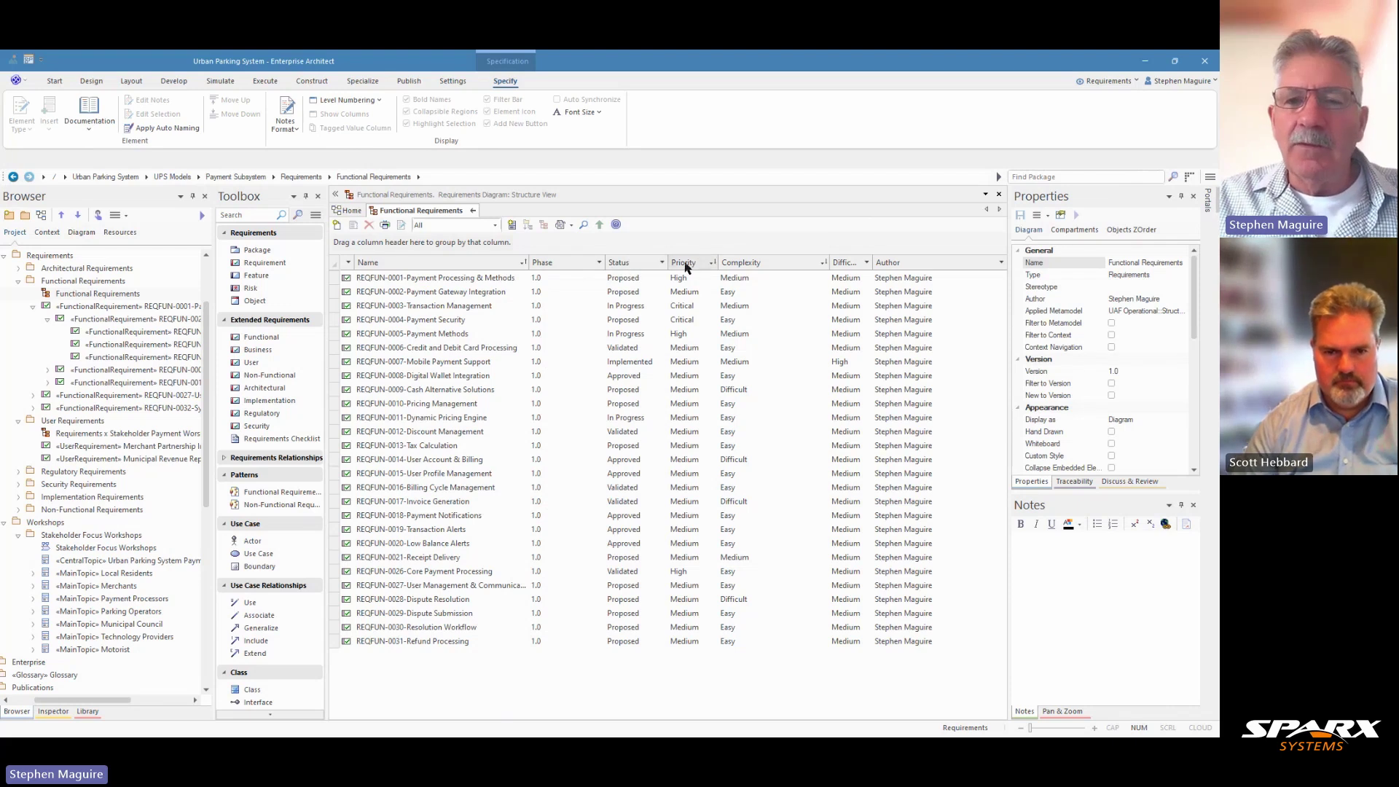
Step: Group the requirements list by Priority, then remove the grouping and place the Priority column after Name
{"action": "left_click_drag", "start_coordinate": [685, 268], "coordinate": [374, 249]}
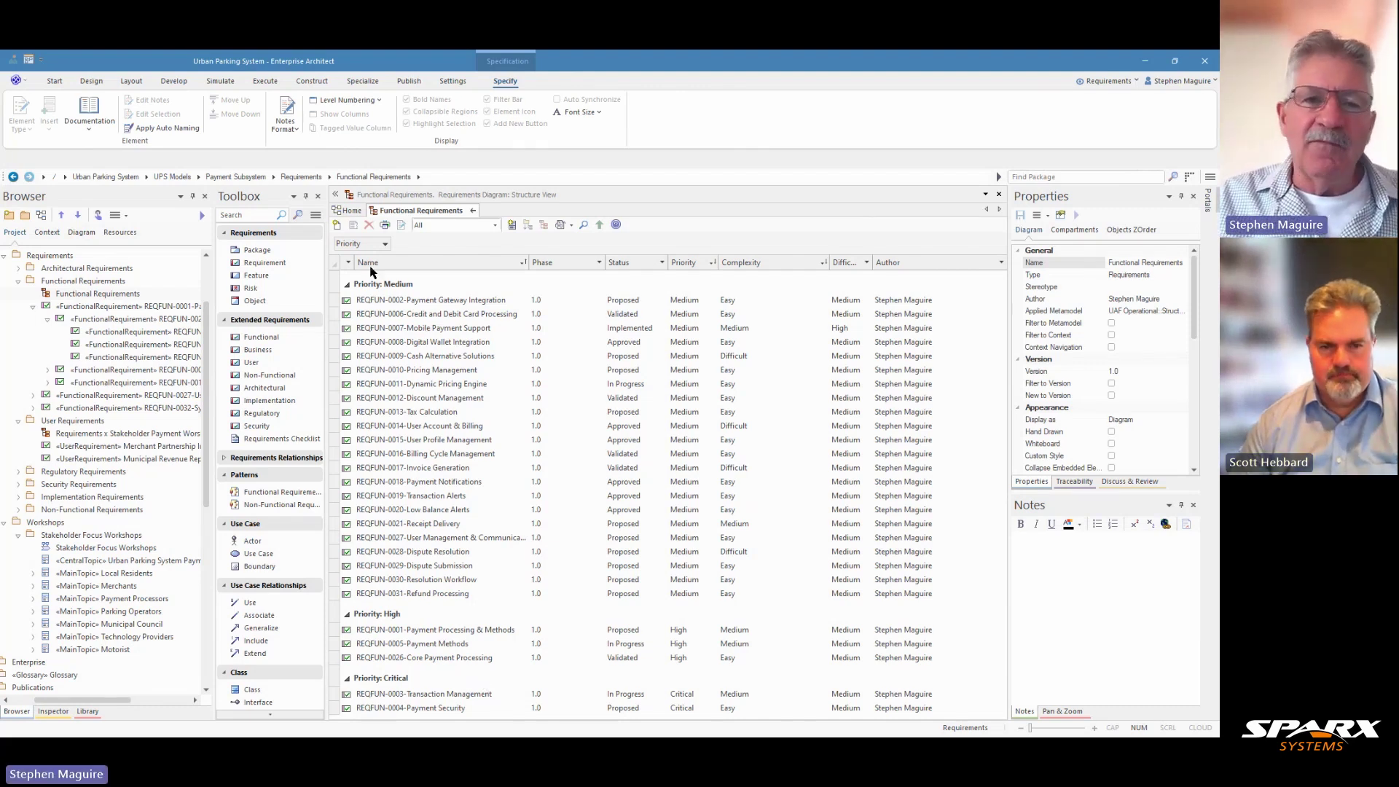
{"action": "left_click_drag", "start_coordinate": [366, 247], "coordinate": [607, 264]}
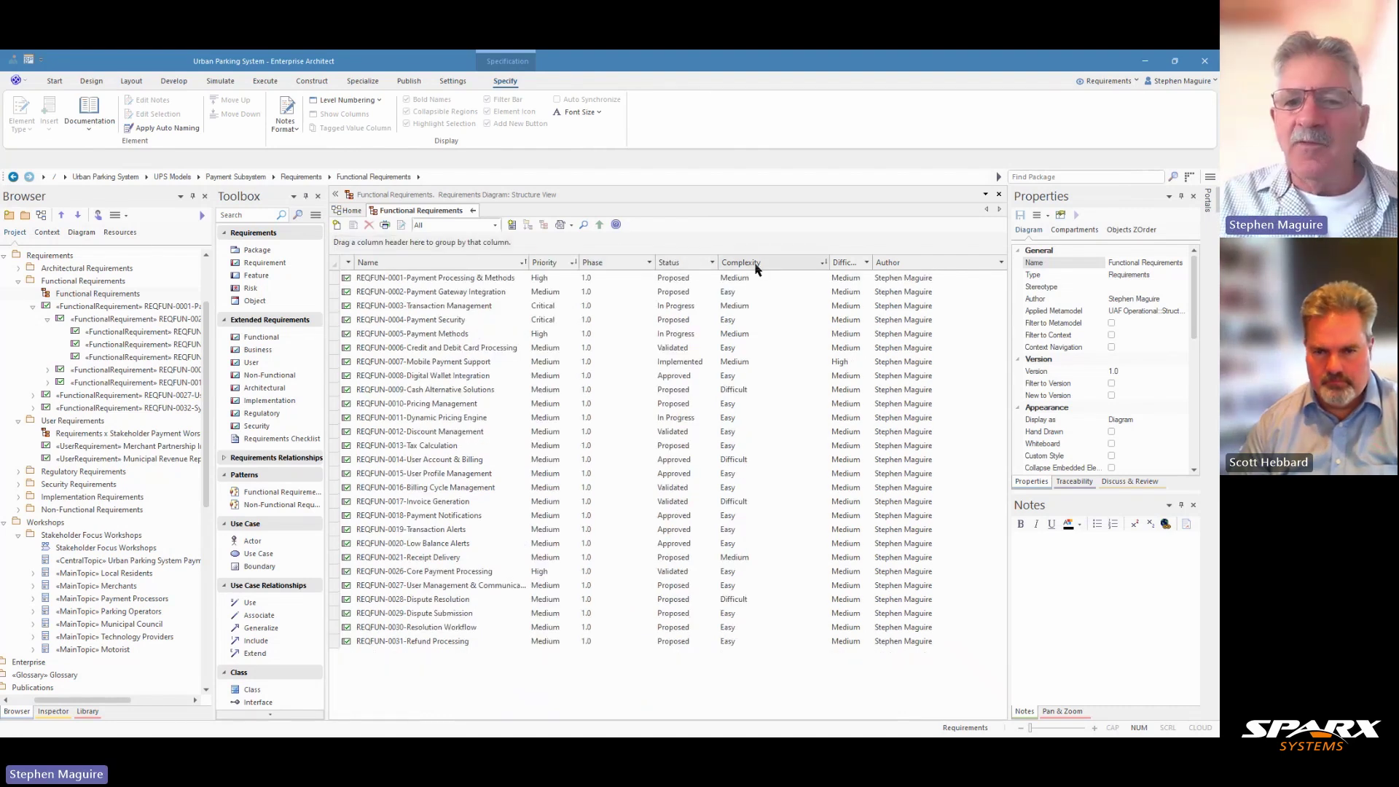
Step: Group the requirements list by Complexity and widen the Difficulty column
{"action": "left_click_drag", "start_coordinate": [758, 264], "coordinate": [513, 255]}
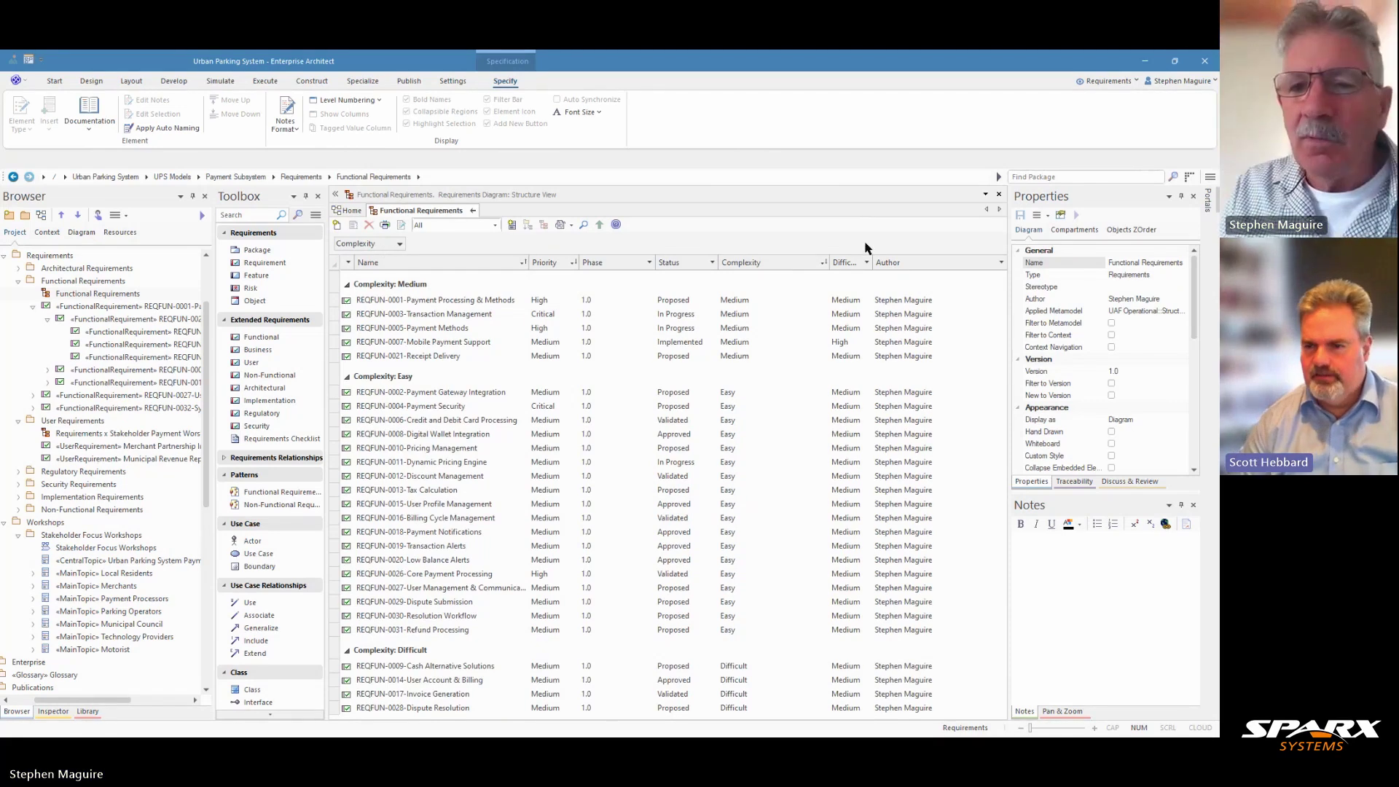
{"action": "left_click_drag", "start_coordinate": [895, 264], "coordinate": [908, 264]}
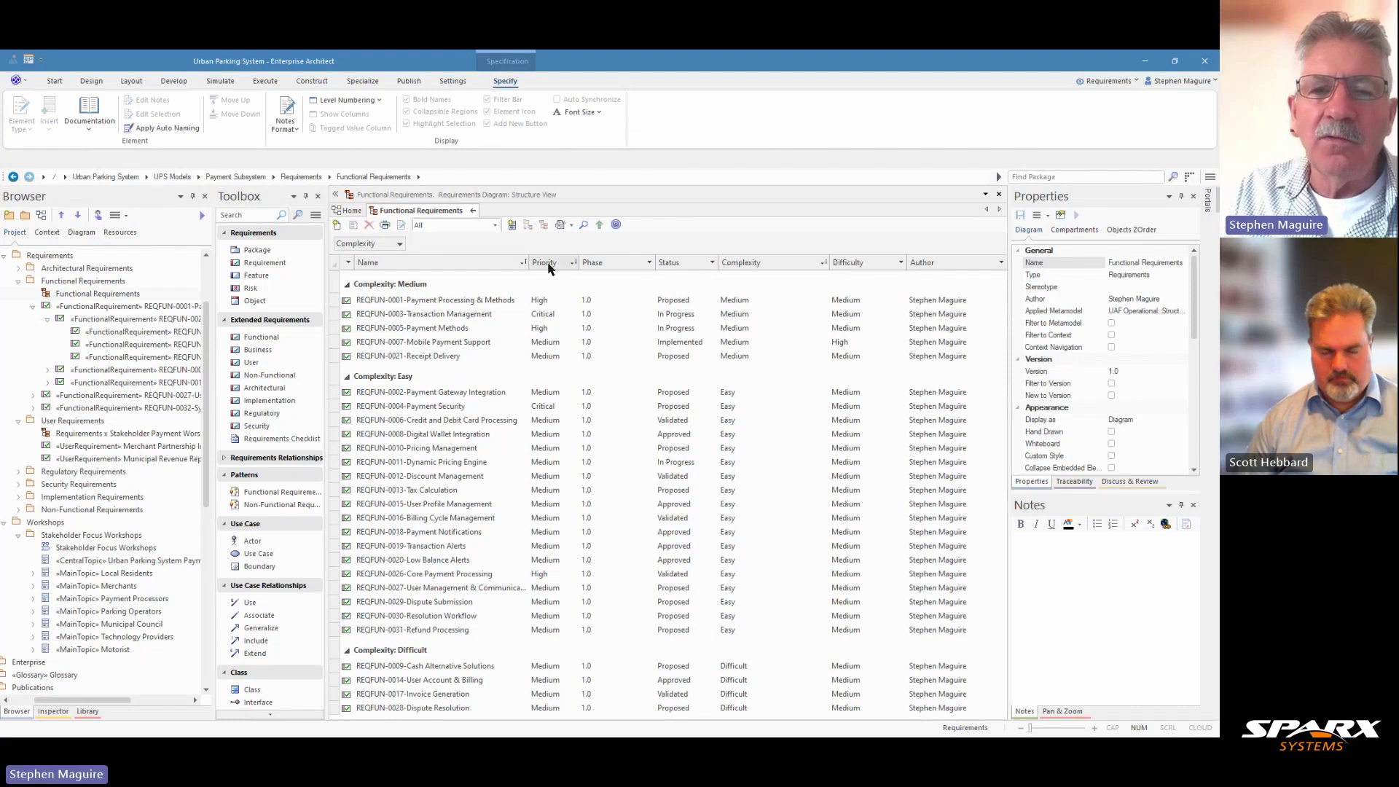
Step: Regroup the list by Priority instead of Complexity, with the Complexity column beside Priority, and try reversing the Name sort order
{"action": "left_click_drag", "start_coordinate": [371, 247], "coordinate": [470, 248]}
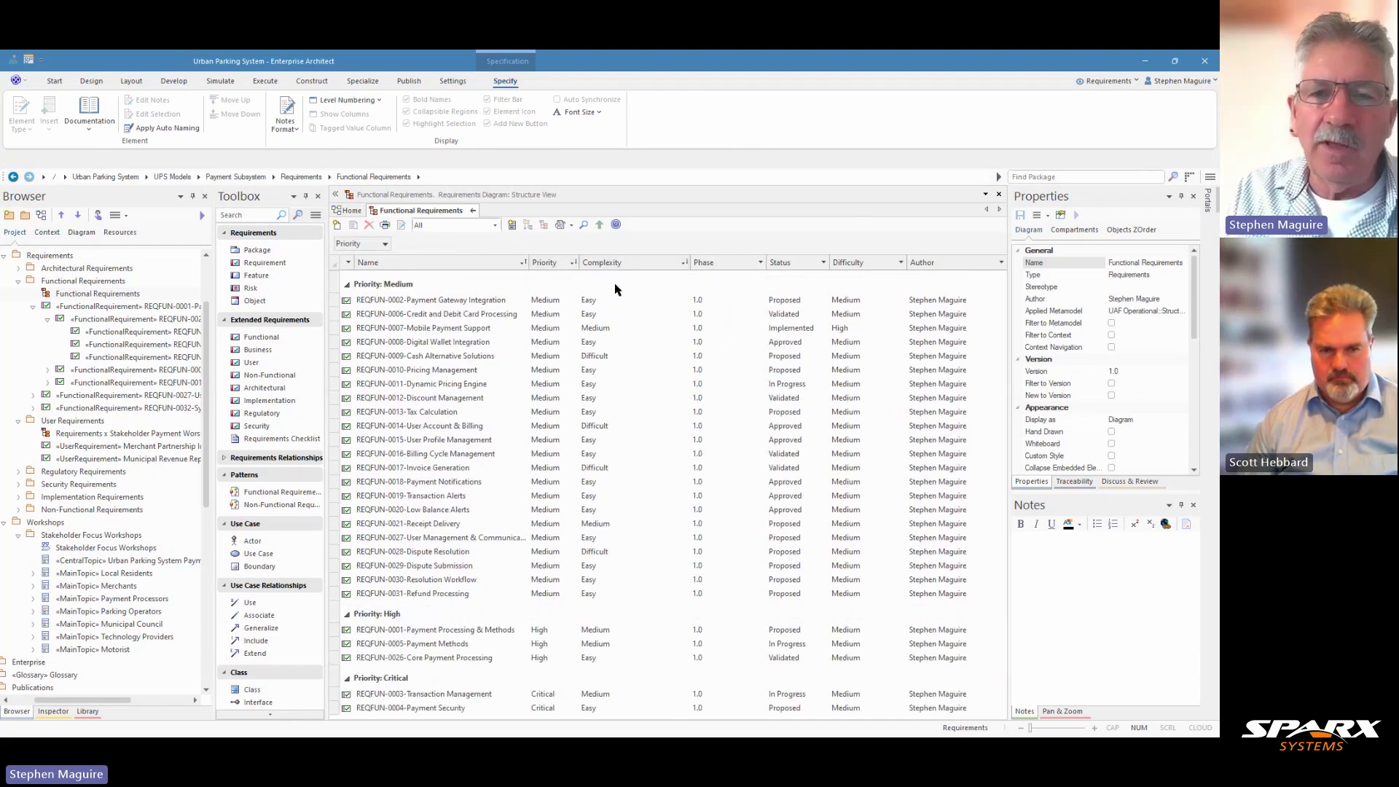
{"action": "left_click", "coordinate": [451, 267]}
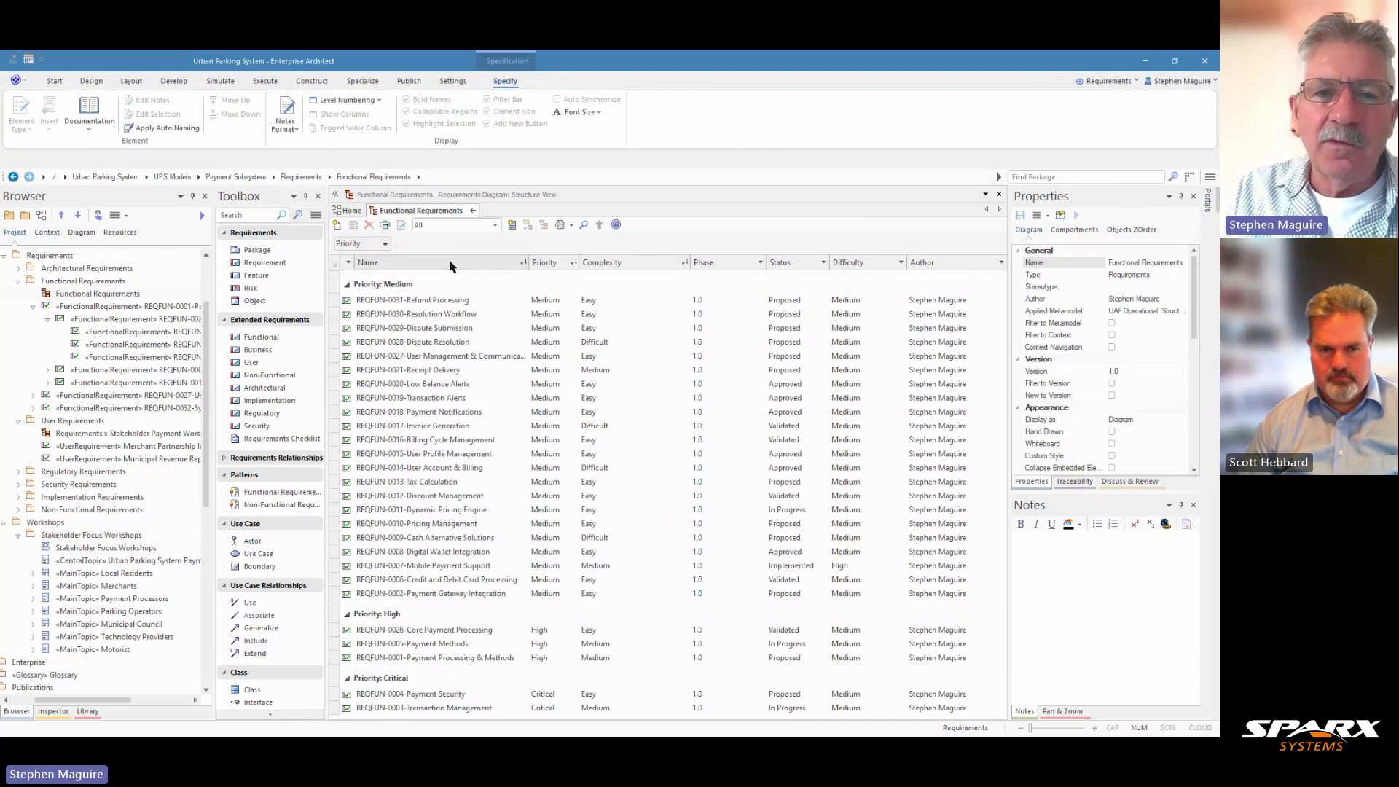
{"action": "left_click", "coordinate": [451, 265]}
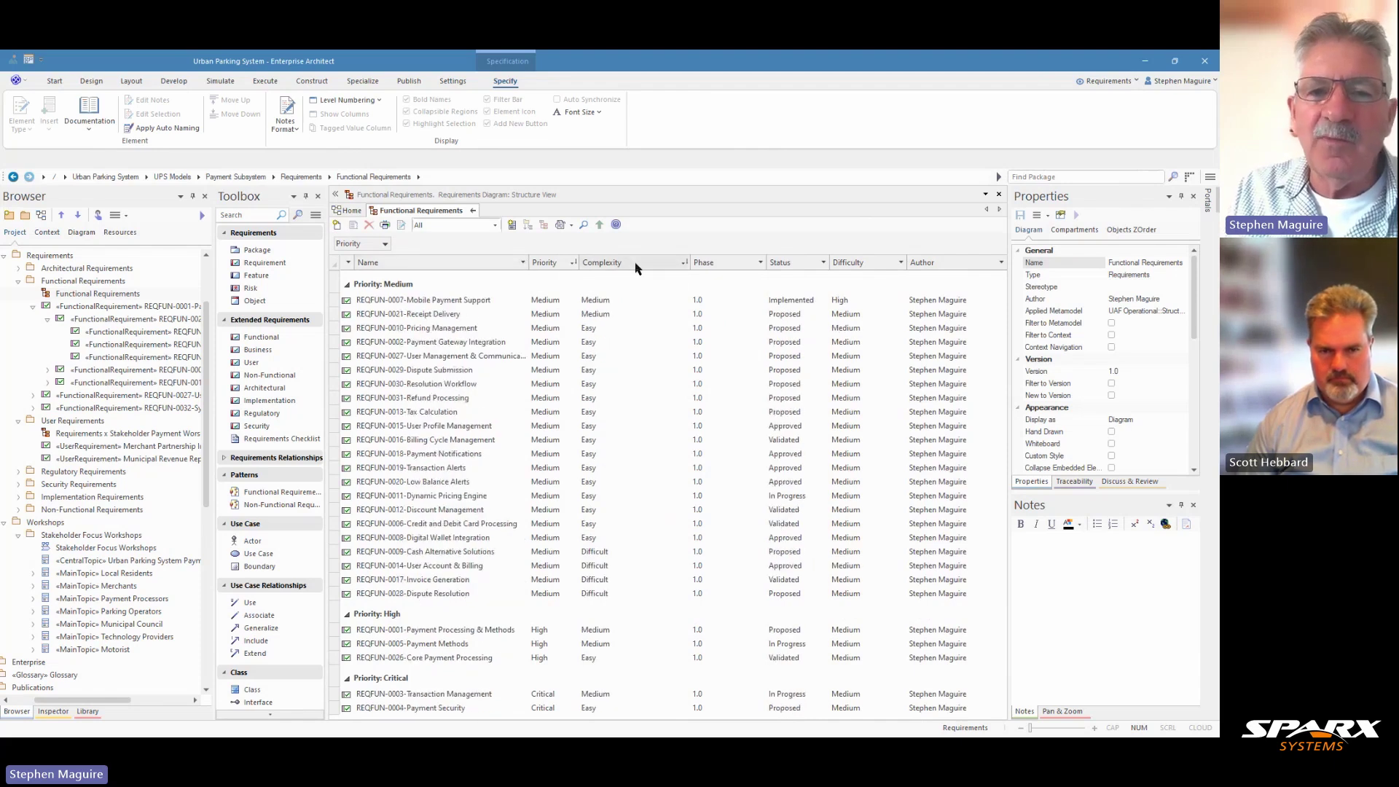
Step: Add Complexity as a second grouping level beneath Priority and review the nested requirement groups
{"action": "left_click_drag", "start_coordinate": [634, 264], "coordinate": [435, 257]}
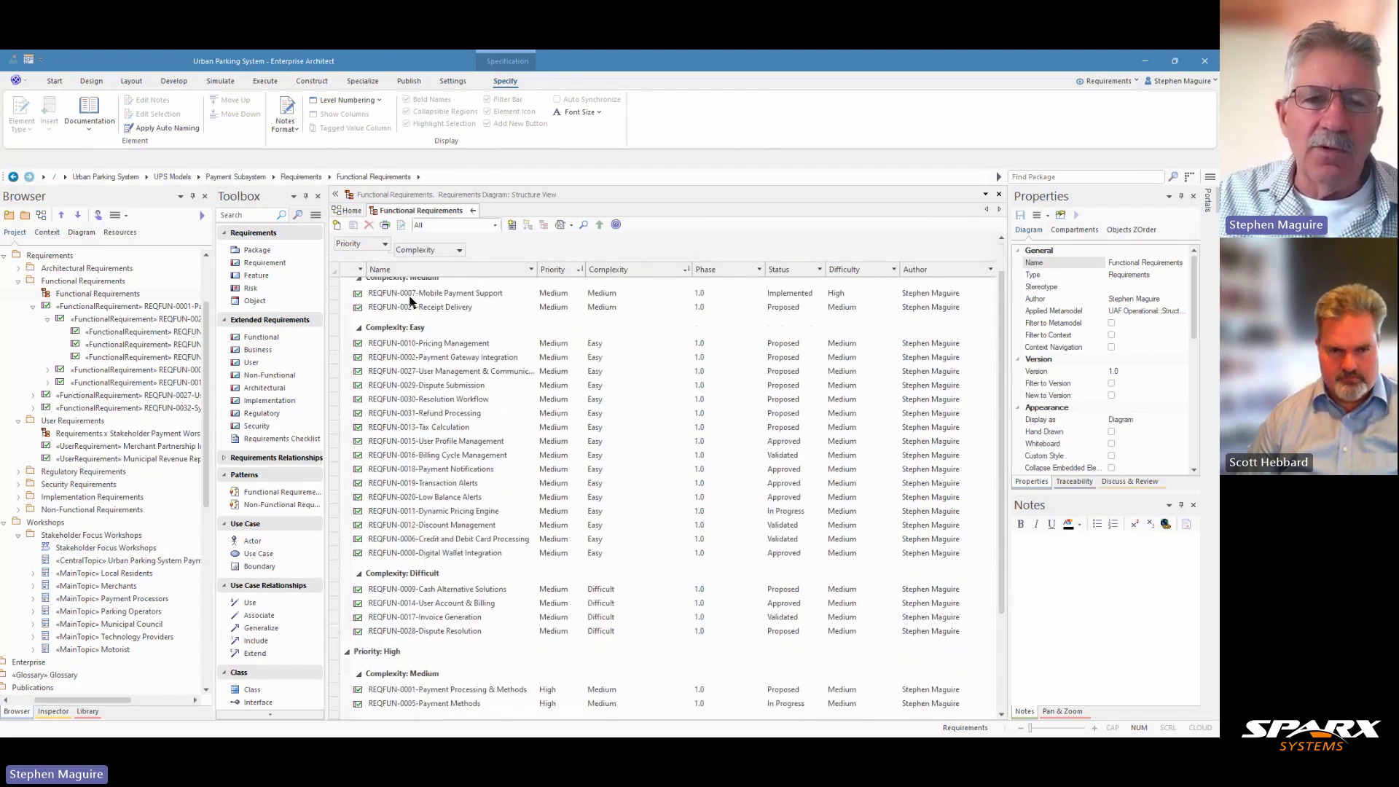
{"action": "scroll", "coordinate": [425, 294], "scroll_direction": "down", "scroll_amount": 4}
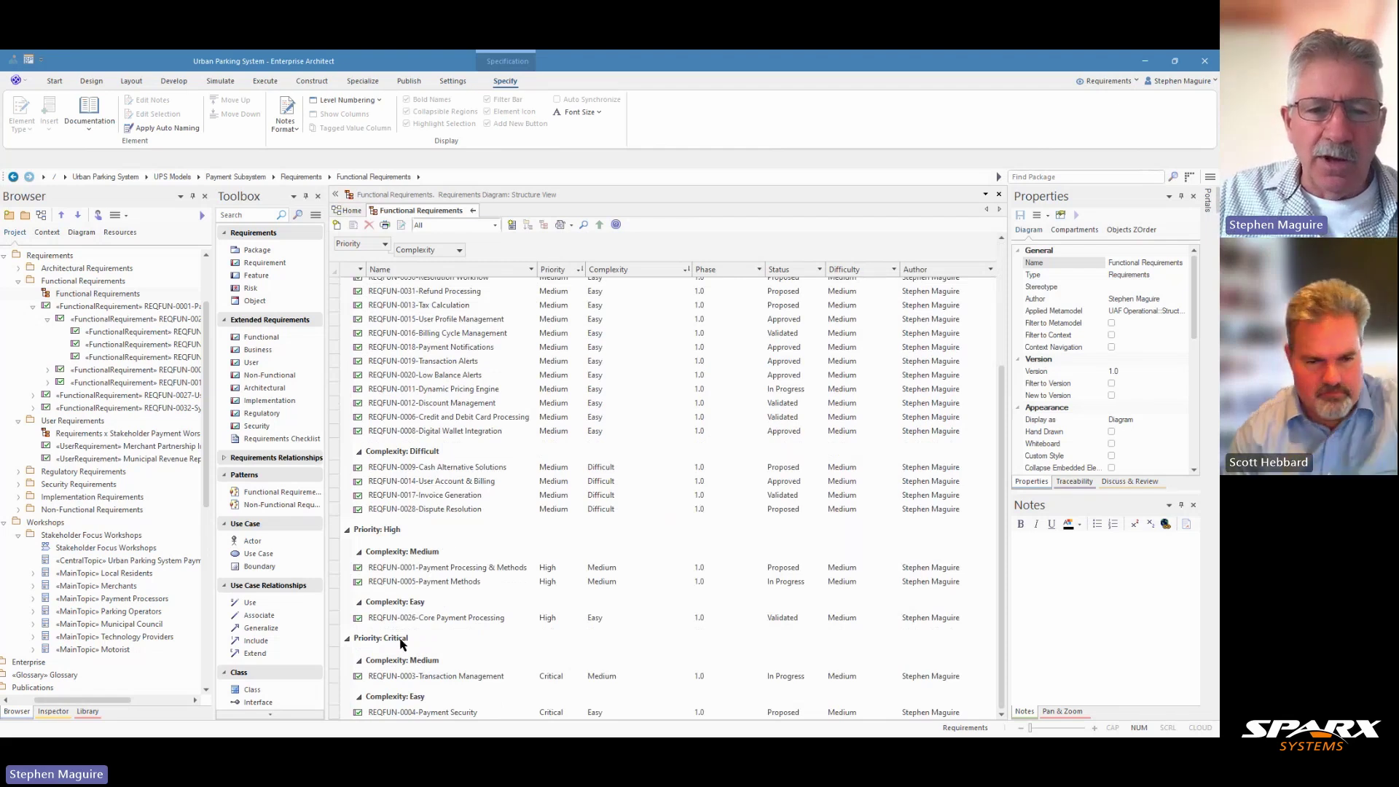
{"action": "scroll", "coordinate": [514, 453], "scroll_direction": "up", "scroll_amount": 4}
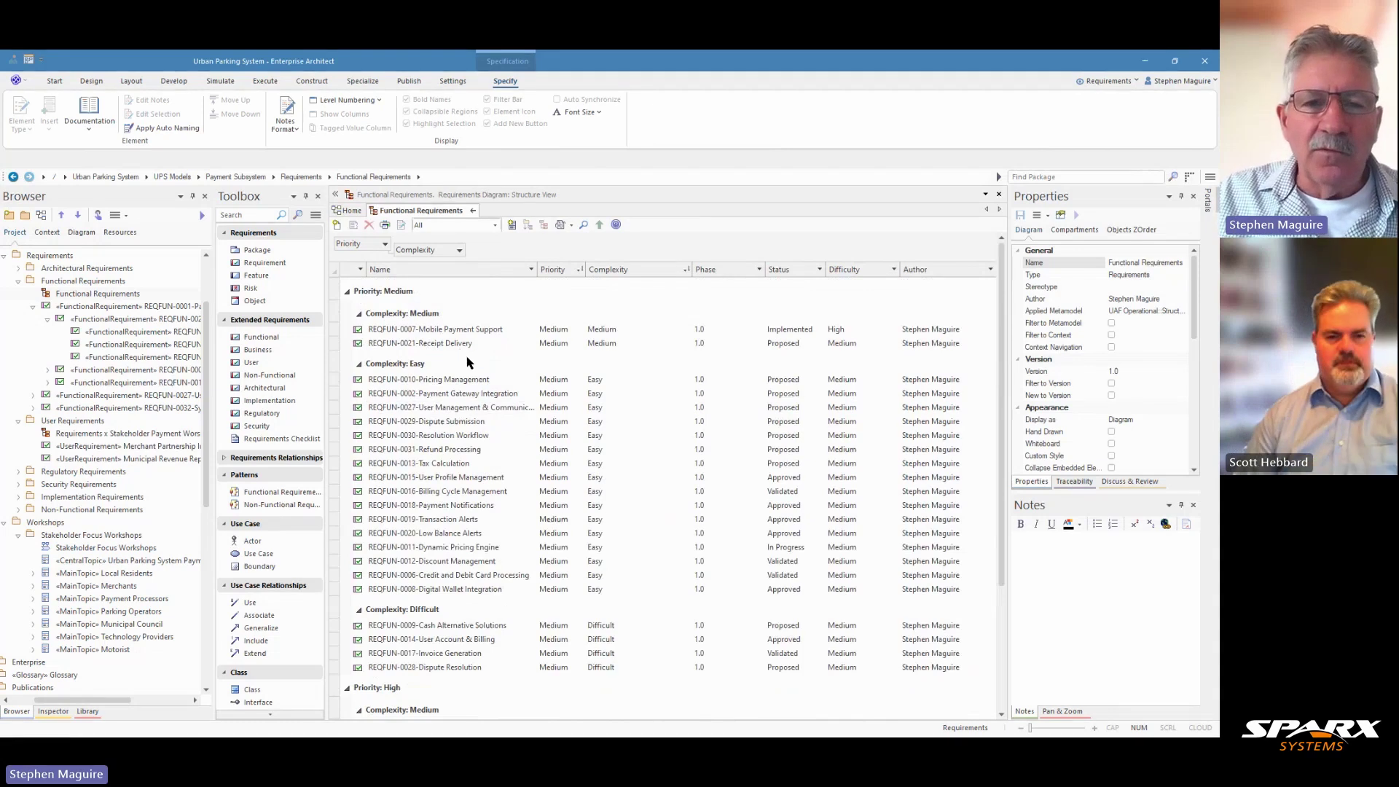
{"action": "scroll", "coordinate": [458, 405], "scroll_direction": "down", "scroll_amount": 2}
{"action": "scroll", "coordinate": [458, 404], "scroll_direction": "down", "scroll_amount": 2}
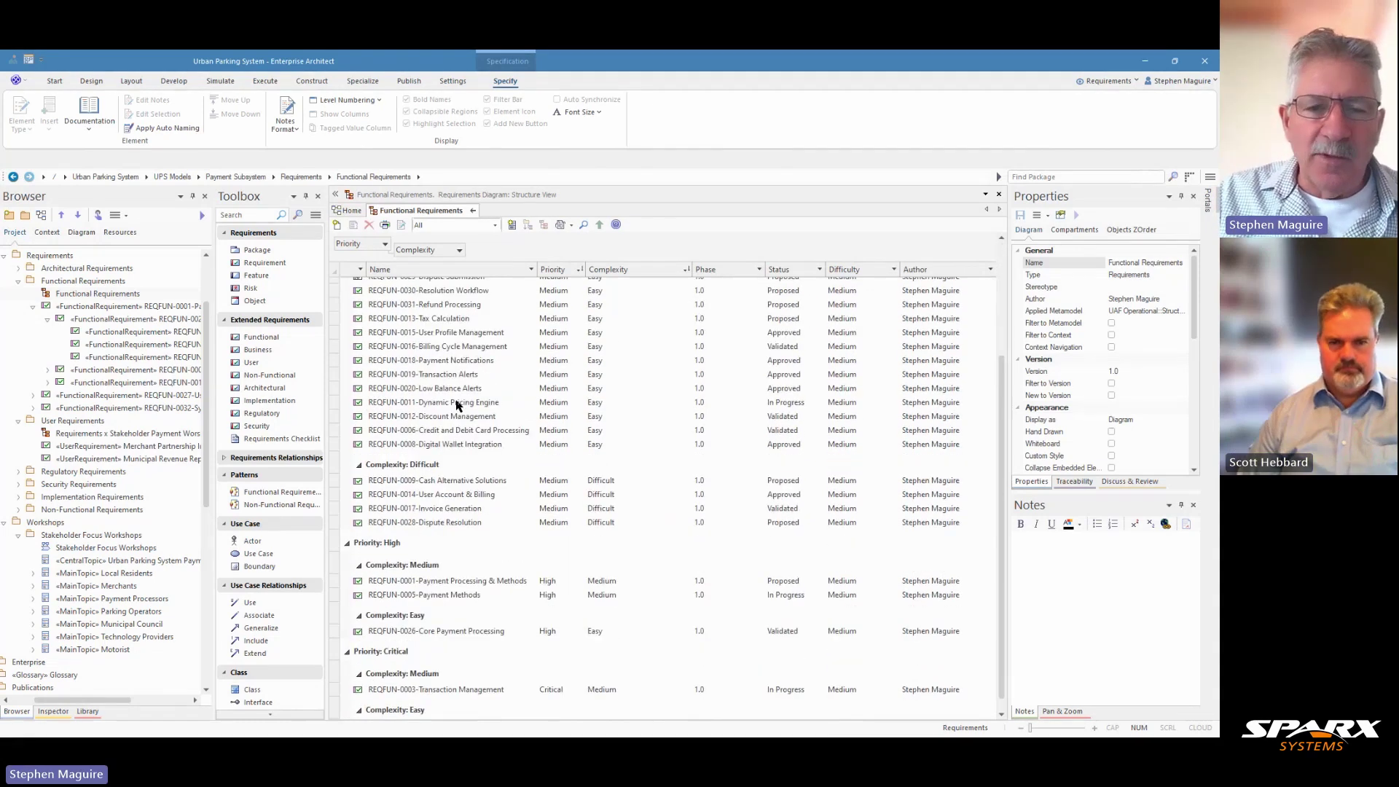
{"action": "scroll", "coordinate": [458, 404], "scroll_direction": "down", "scroll_amount": 1}
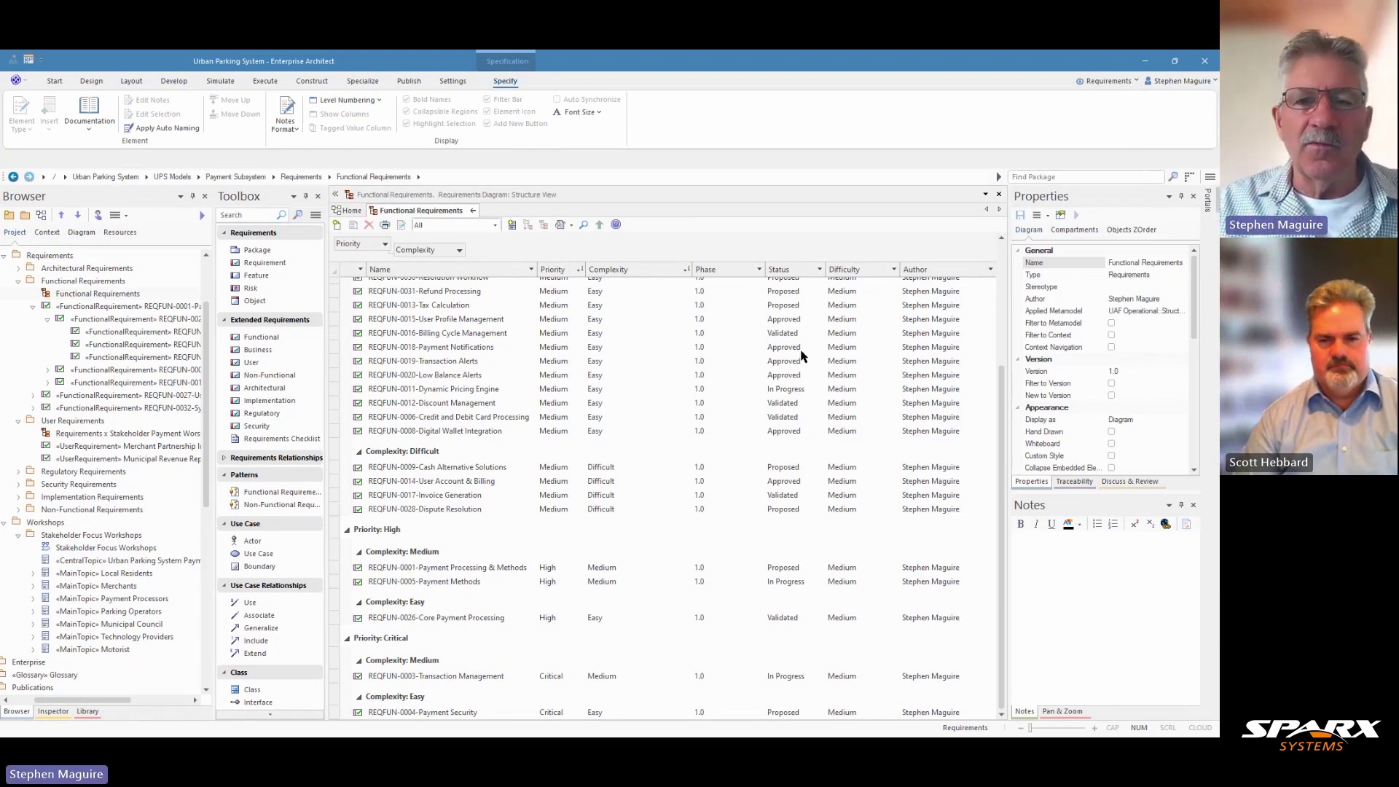
{"action": "scroll", "coordinate": [786, 385], "scroll_direction": "up", "scroll_amount": 4}
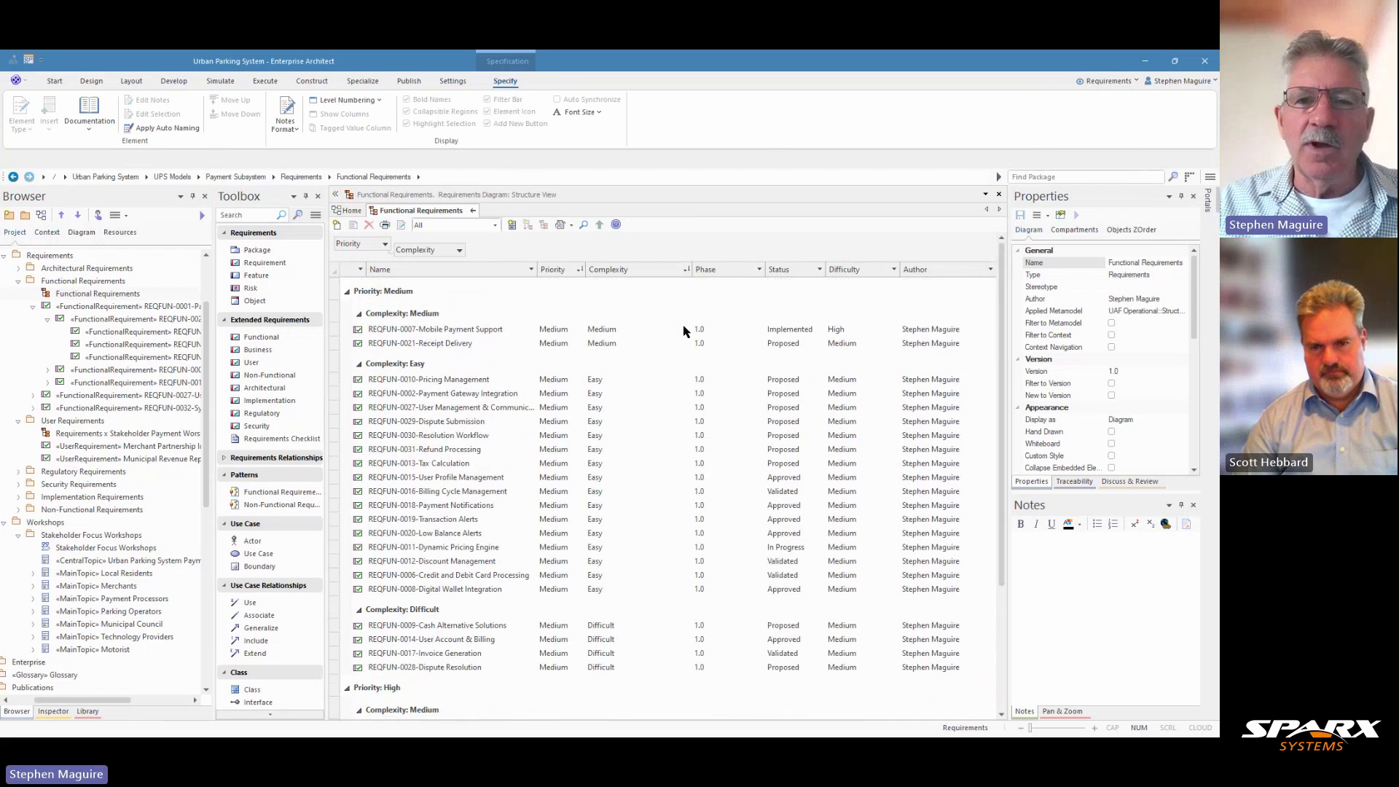
Step: Show the list's Columns Layout options for loading, saving and deleting layouts, and close them without choosing one
{"action": "right_click", "coordinate": [702, 255]}
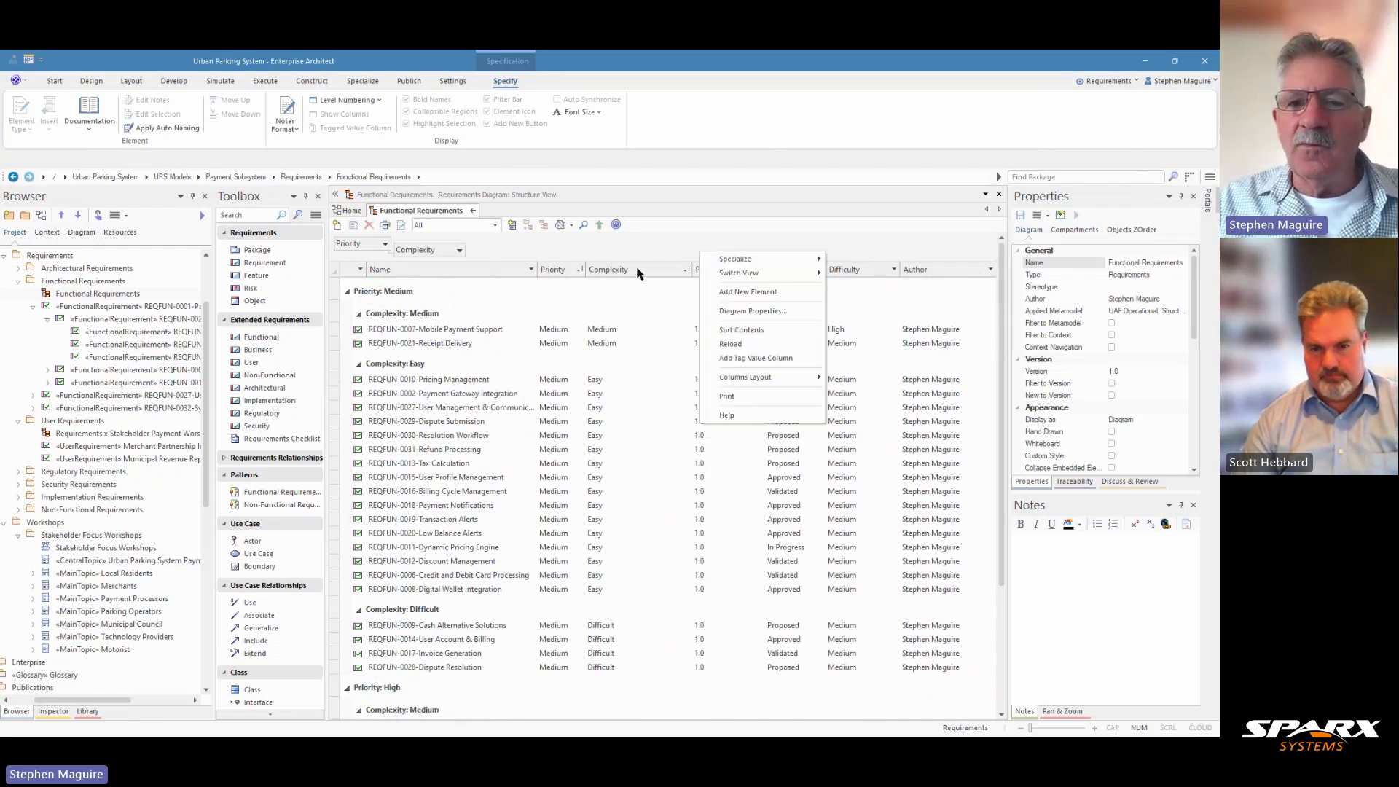
{"action": "right_click", "coordinate": [648, 360]}
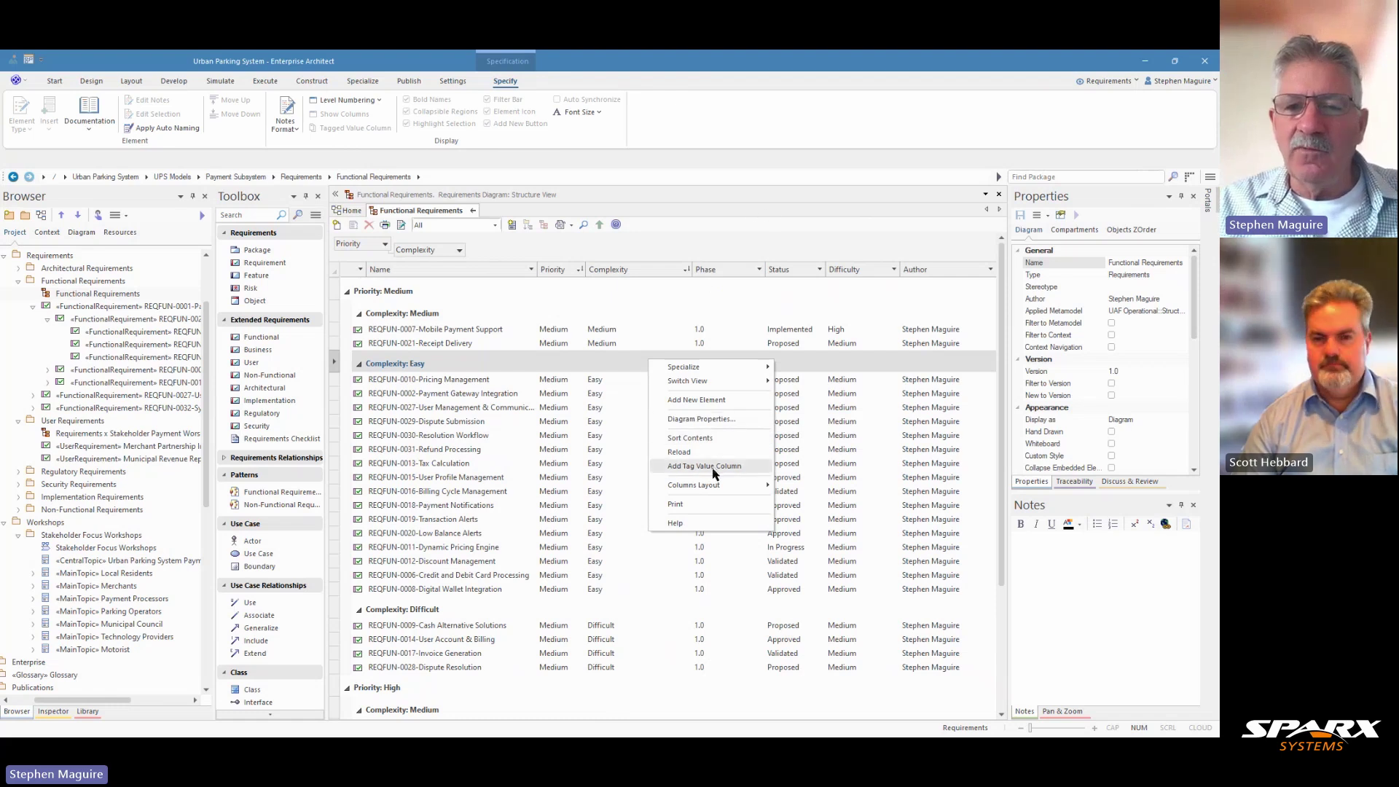
{"action": "mouse_move", "coordinate": [725, 484]}
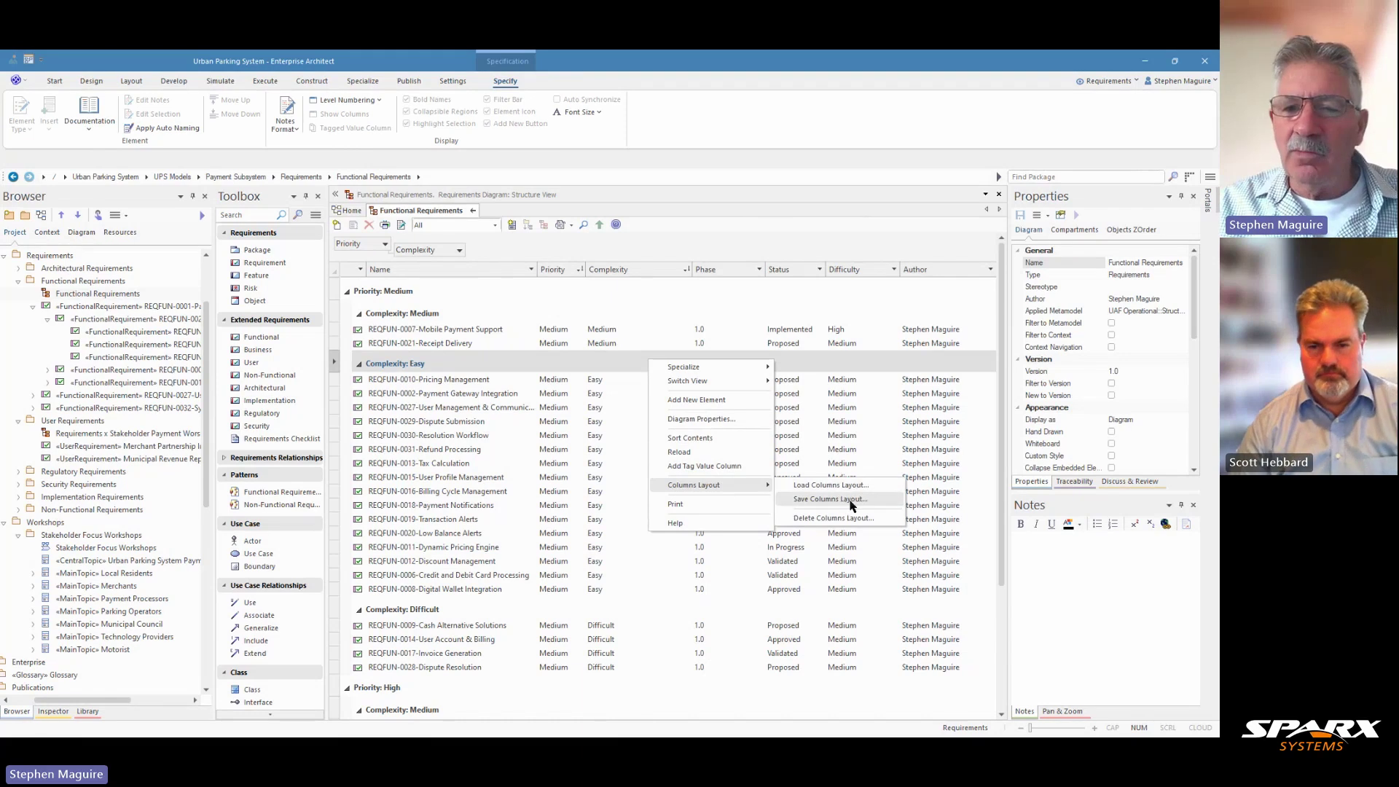
{"action": "left_click", "coordinate": [662, 255]}
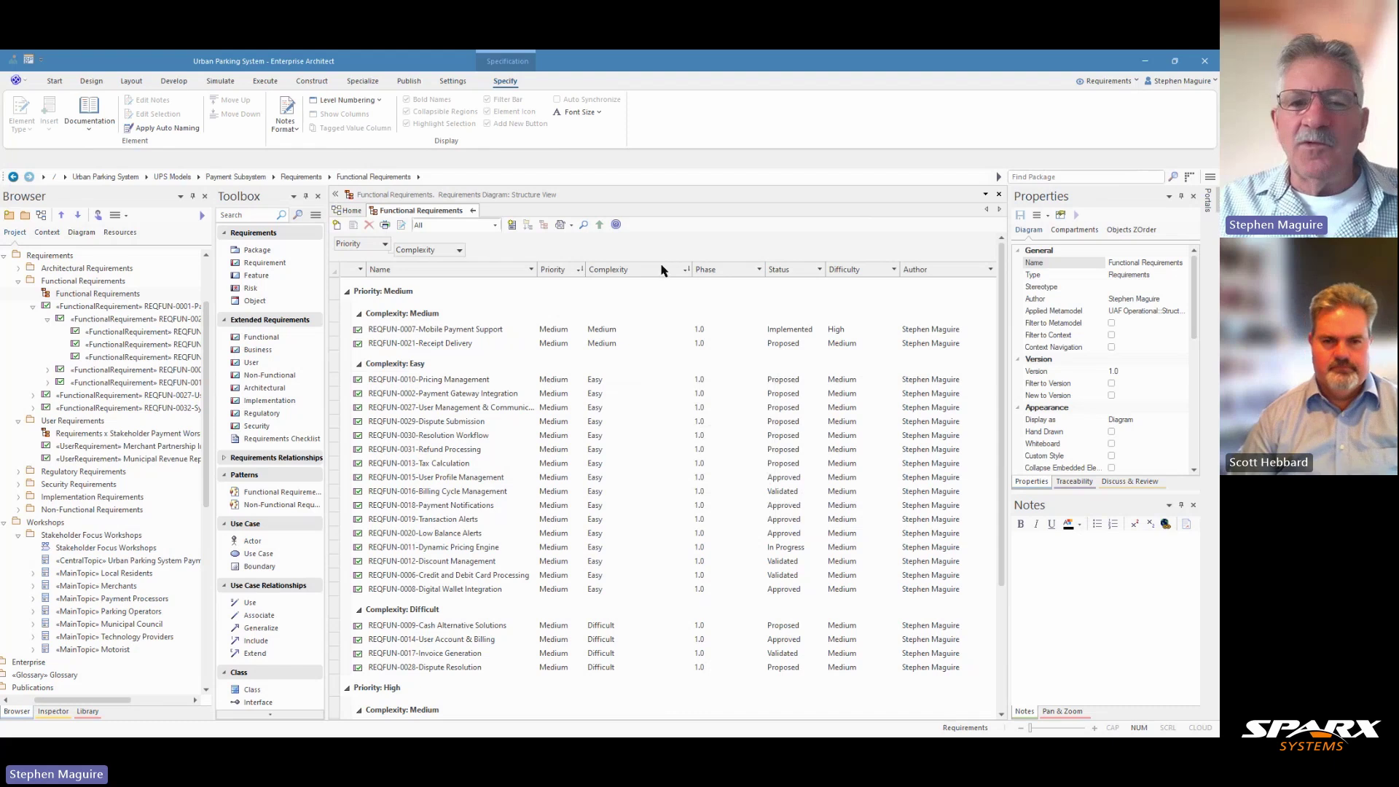
Step: Switch the Functional Requirements list back to Graphical View and from there to Gantt View
{"action": "right_click", "coordinate": [685, 299]}
{"action": "mouse_move", "coordinate": [714, 321]}
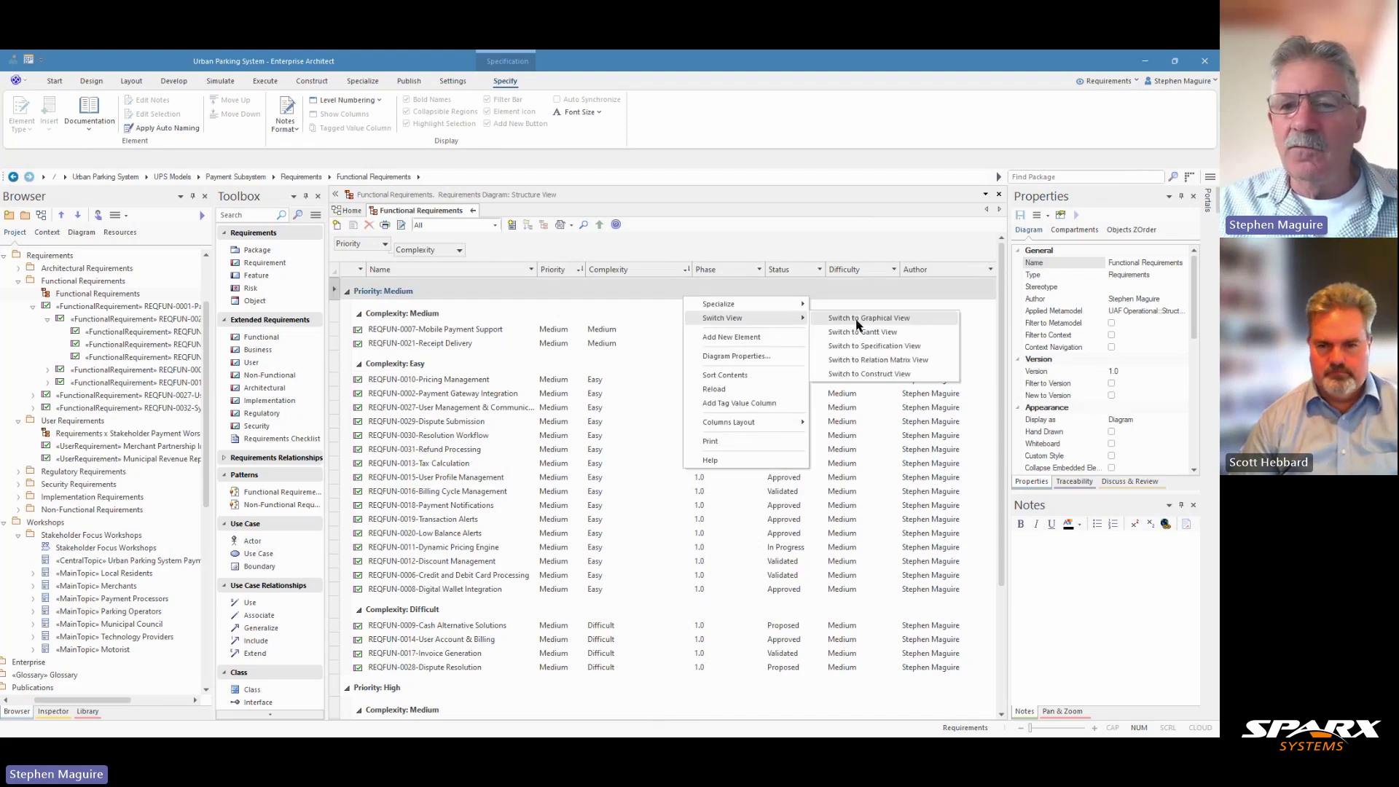
{"action": "left_click", "coordinate": [858, 325]}
{"action": "right_click", "coordinate": [761, 252]}
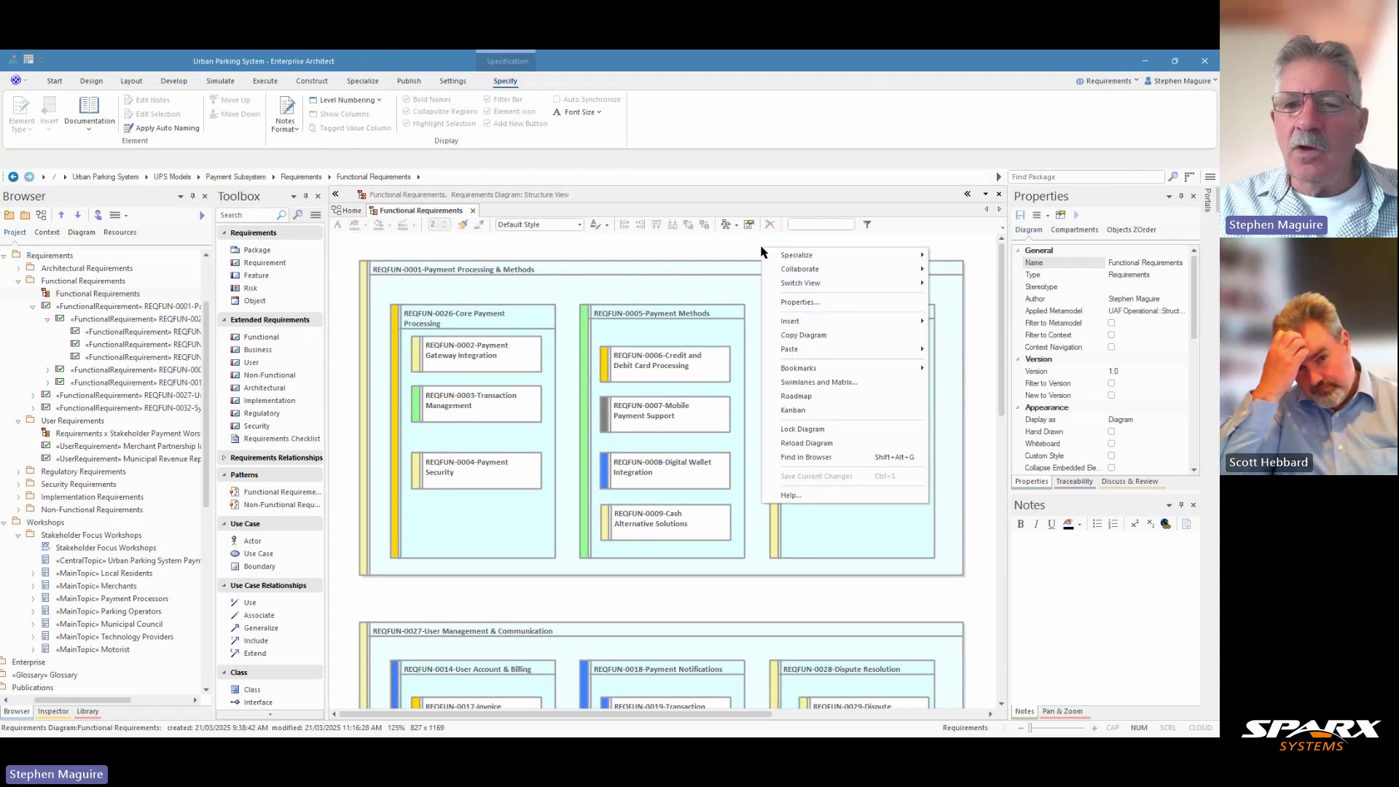
{"action": "mouse_move", "coordinate": [810, 285]}
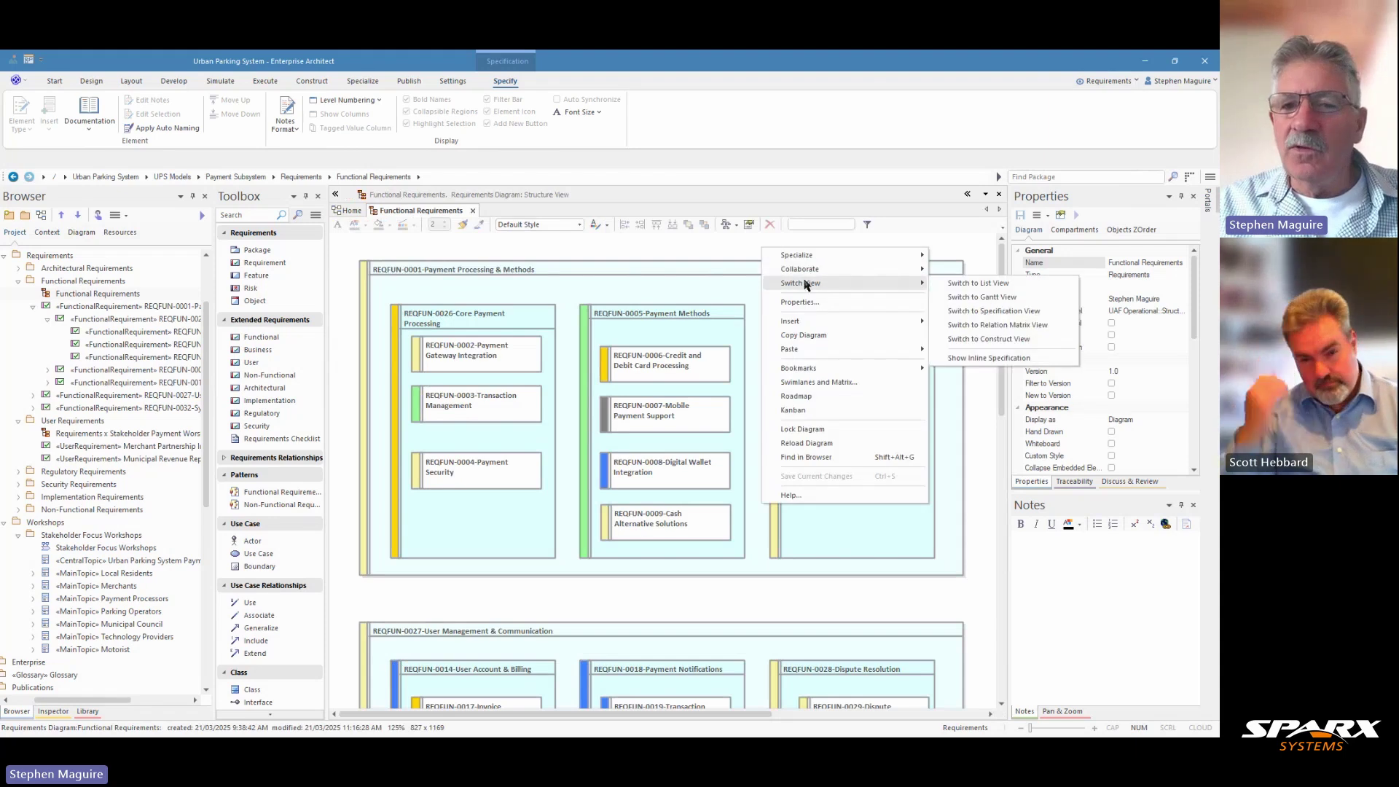
{"action": "left_click", "coordinate": [992, 299]}
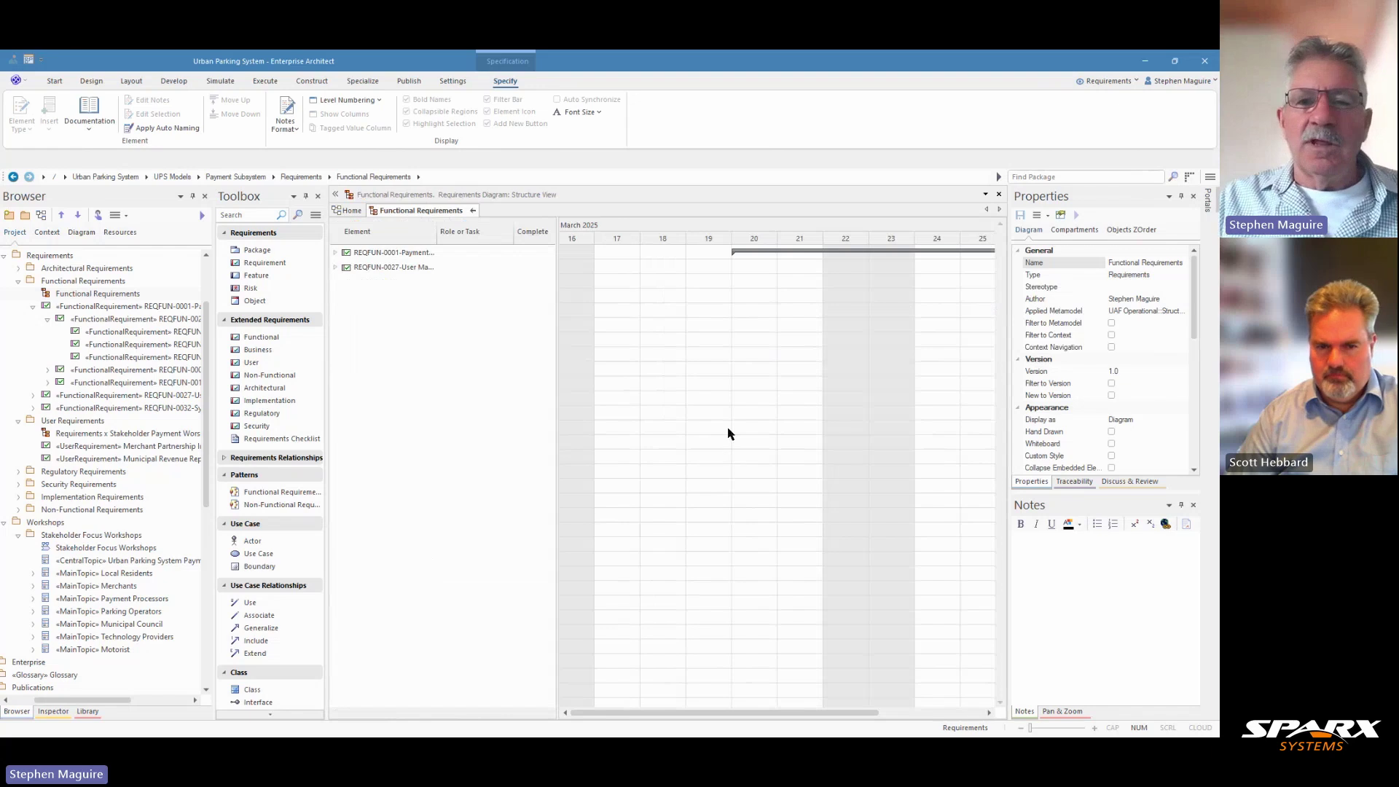
Step: Expand REQFUN-0001, REQFUN-0027, REQFUN-0014 and REQFUN-0026 in the Gantt view to show their child requirements and assigned resources
{"action": "left_click", "coordinate": [336, 253]}
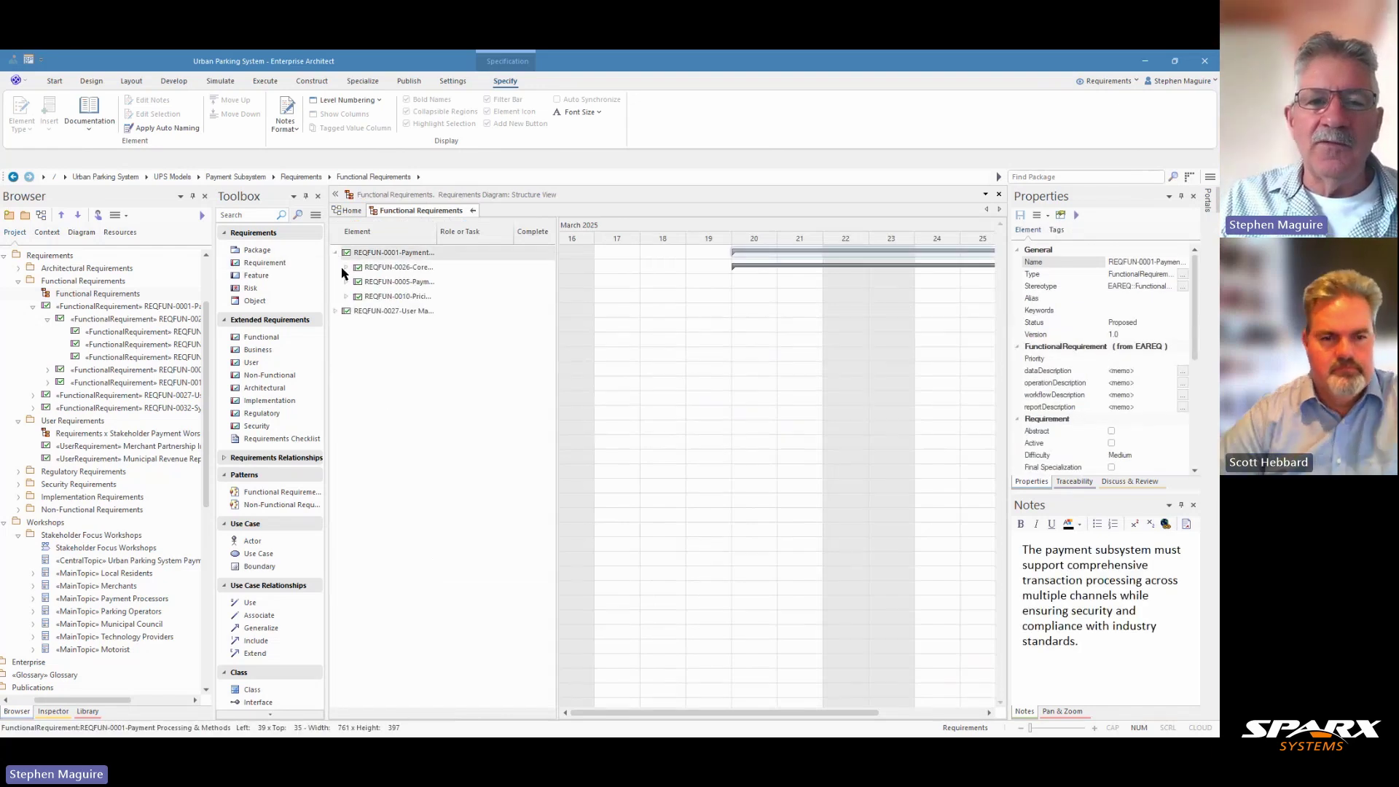
{"action": "left_click", "coordinate": [337, 313]}
{"action": "left_click", "coordinate": [347, 326]}
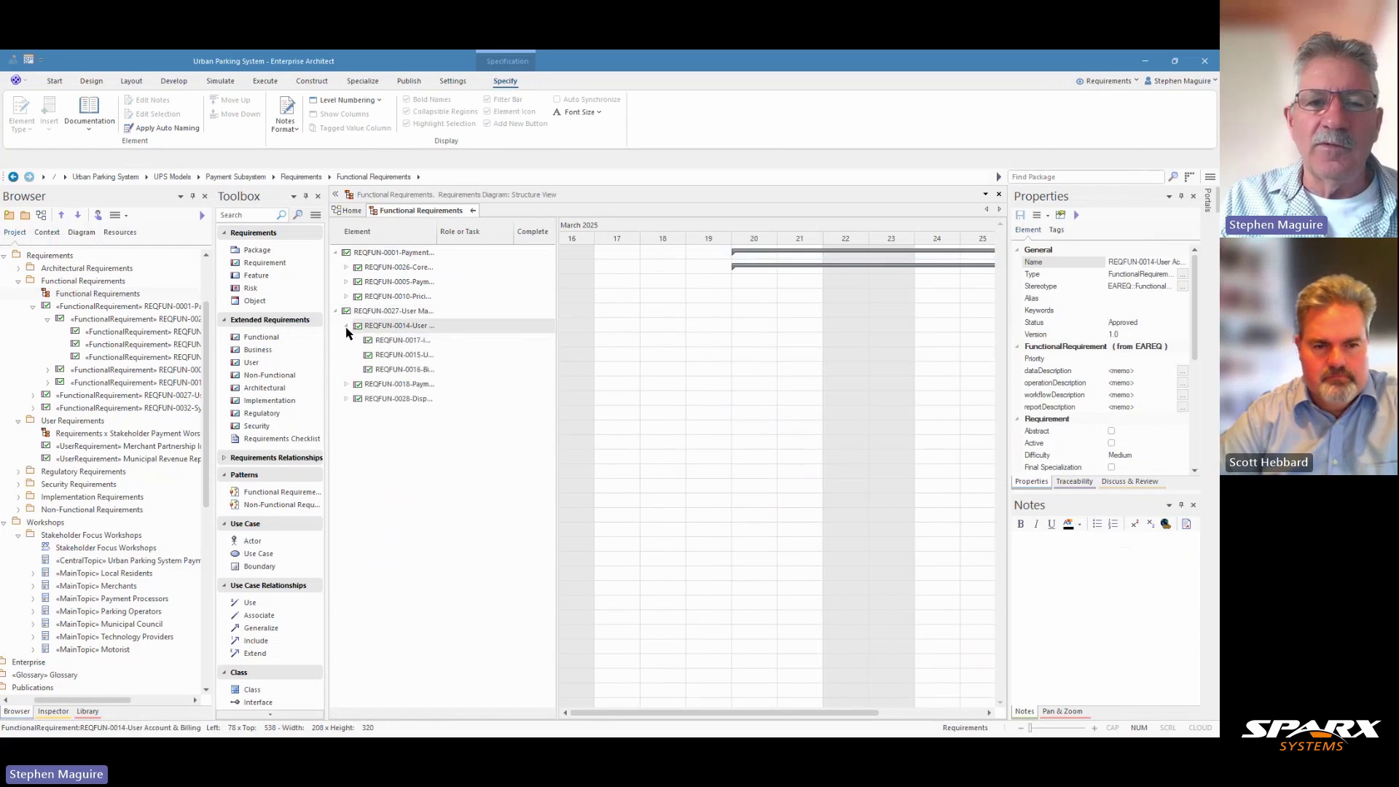
{"action": "left_click", "coordinate": [344, 268]}
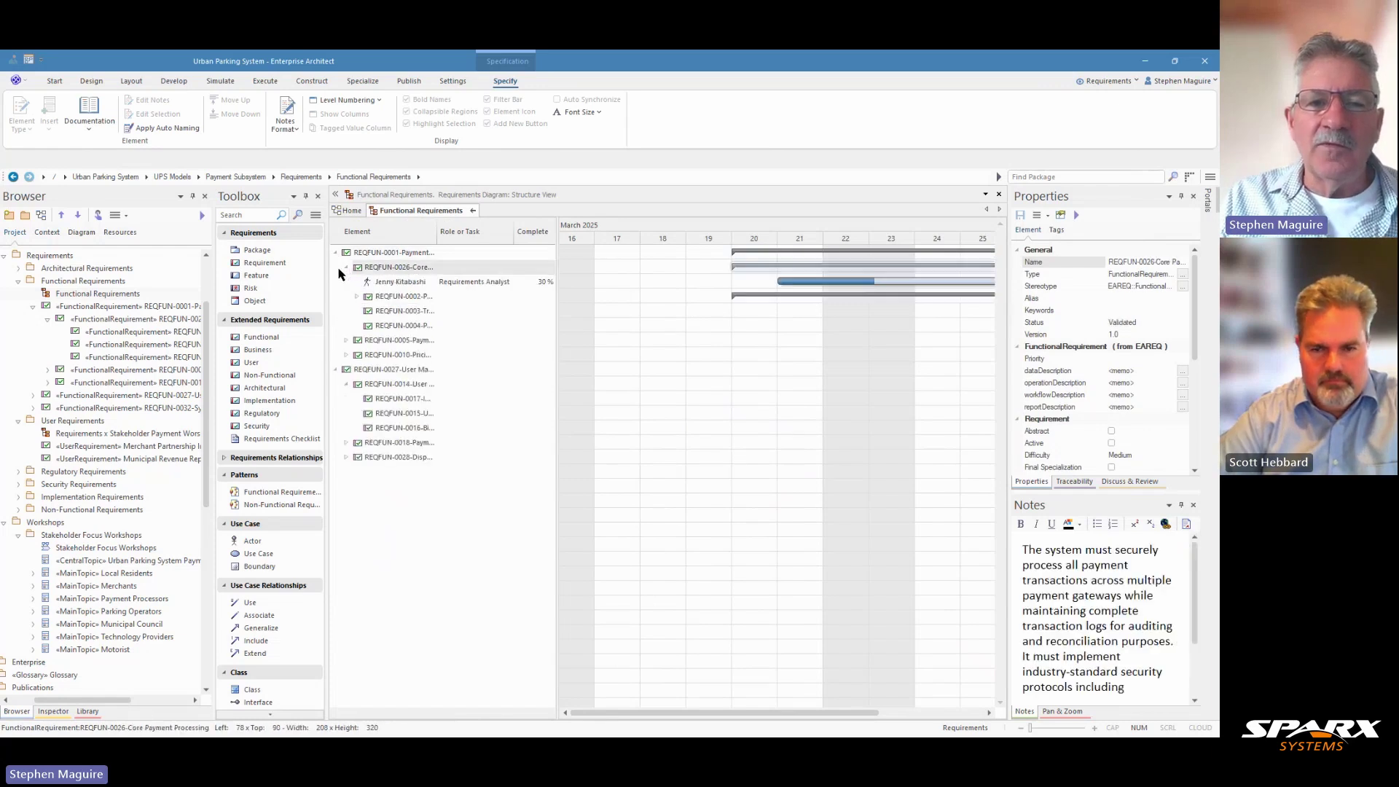
Step: Expand REQFUN-0002 Payment Gateway Integration and examine the Requirements Analyst and Business Analyst assignments along the March 2025 timeline
{"action": "left_click", "coordinate": [393, 284]}
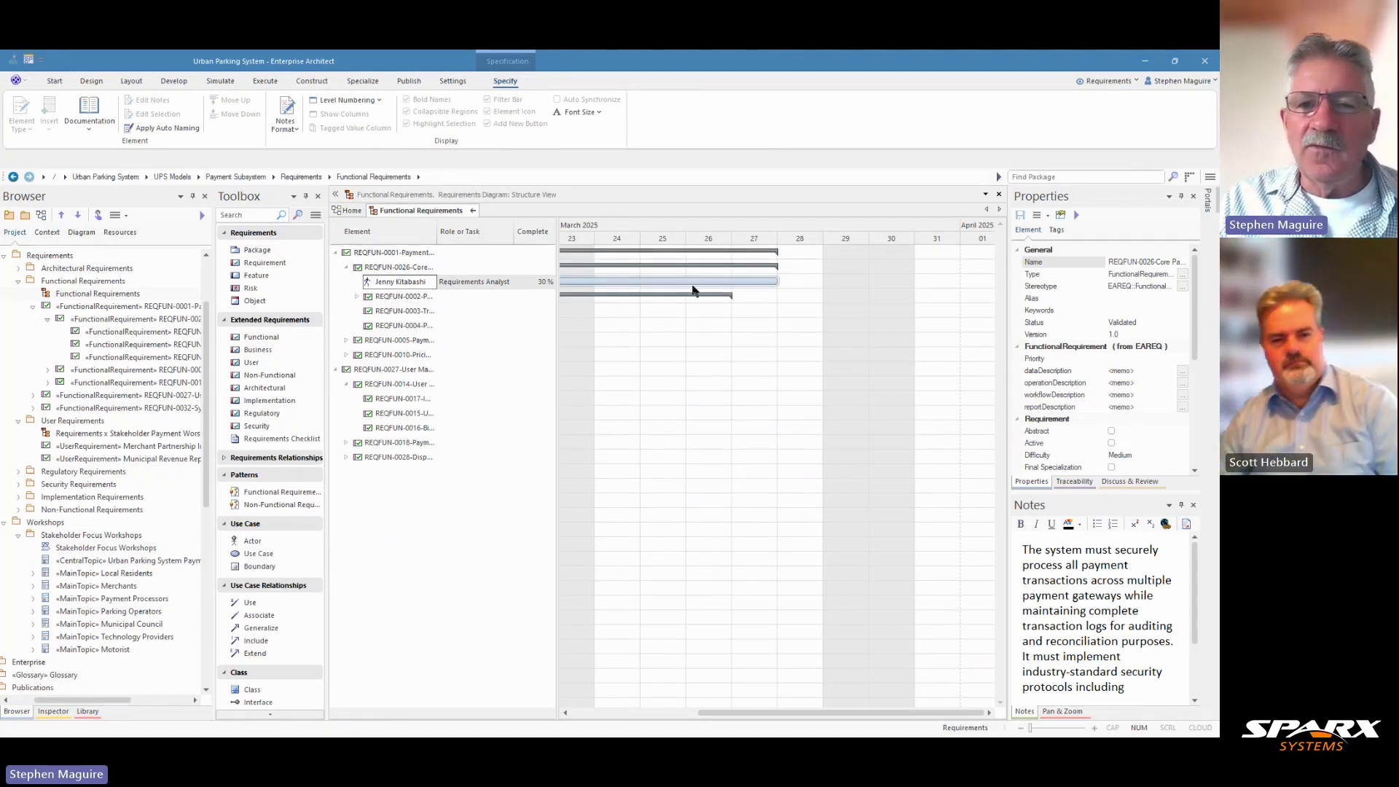
{"action": "left_click", "coordinate": [357, 297]}
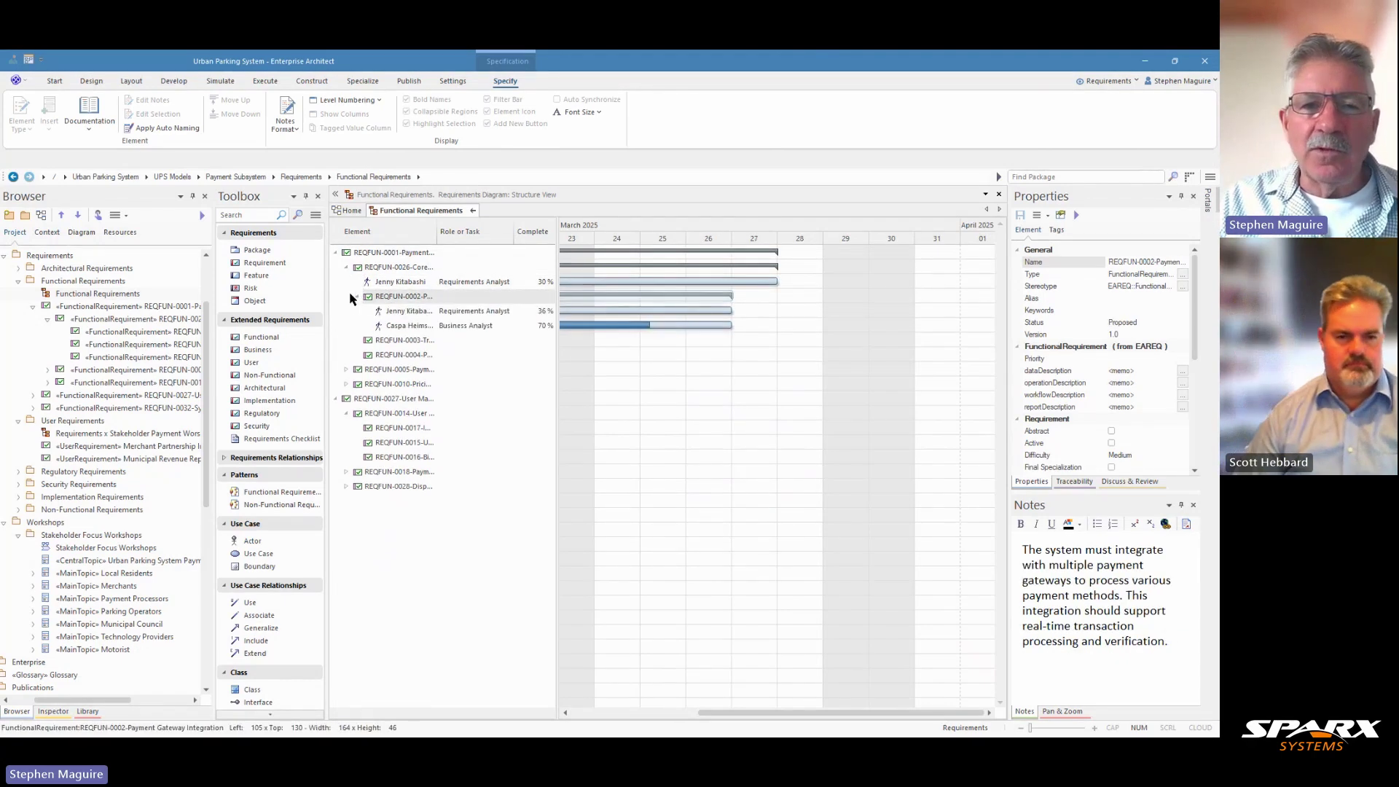
{"action": "left_click", "coordinate": [604, 325]}
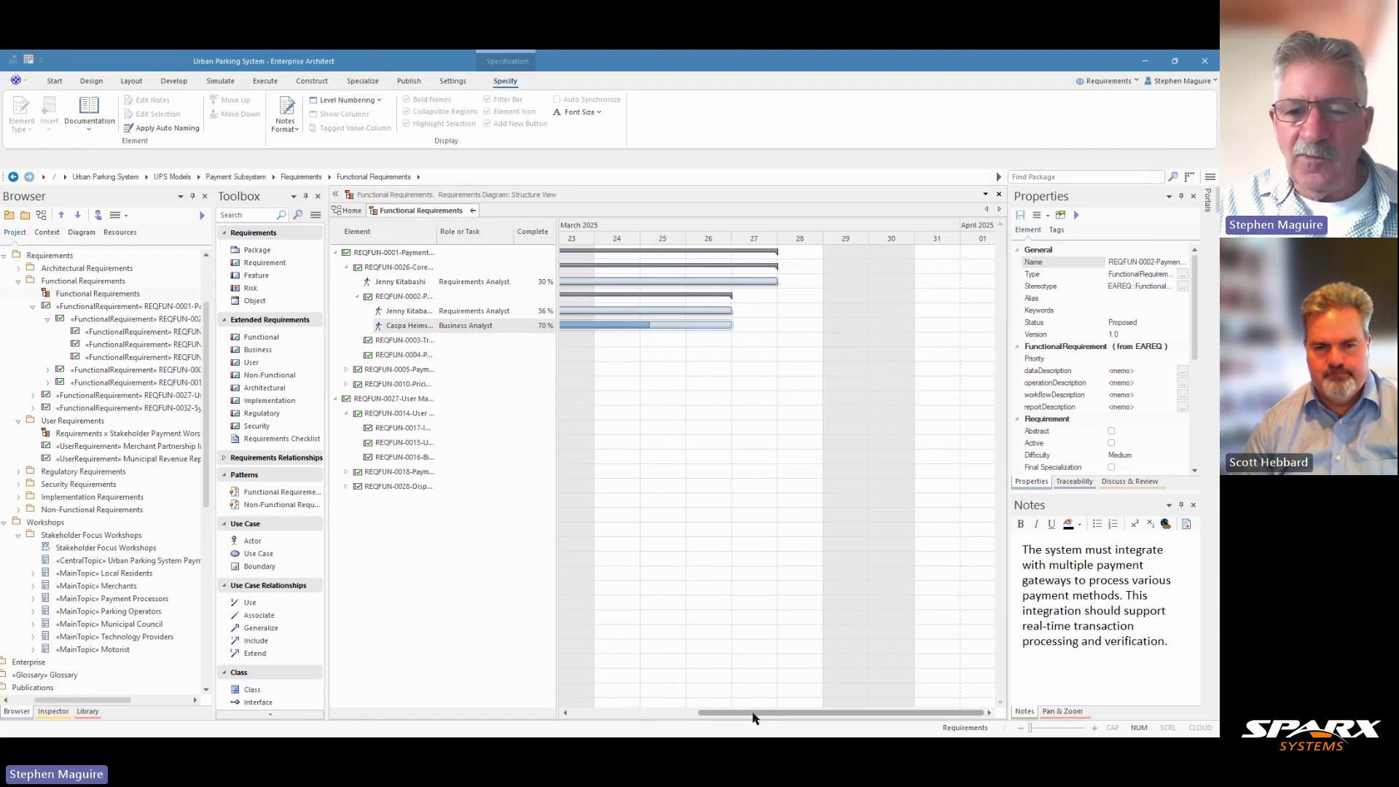
{"action": "left_click_drag", "start_coordinate": [753, 714], "coordinate": [701, 712]}
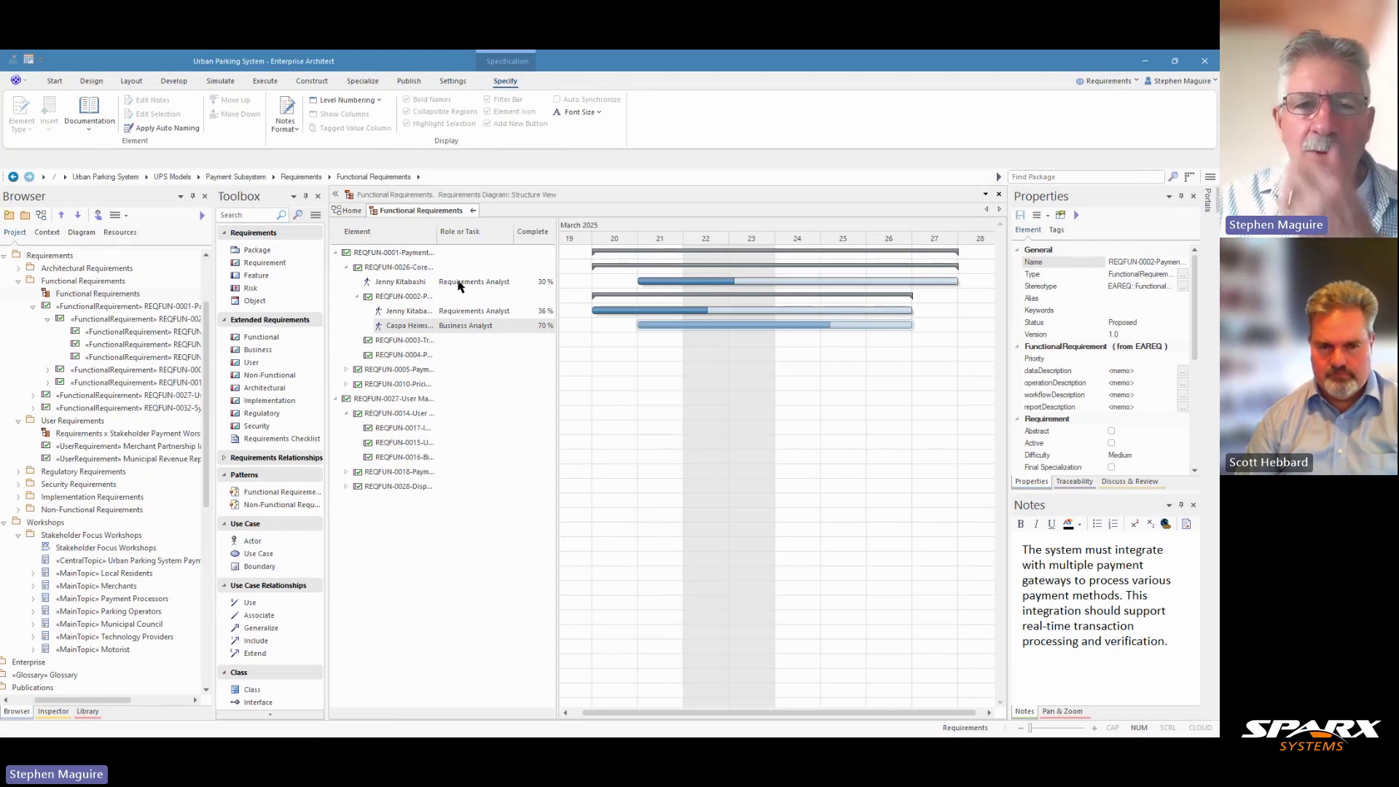
Step: Set the Requirements Analyst assignment under REQFUN-0002 Payment Gateway Integration to 54 % complete
{"action": "left_click", "coordinate": [461, 314]}
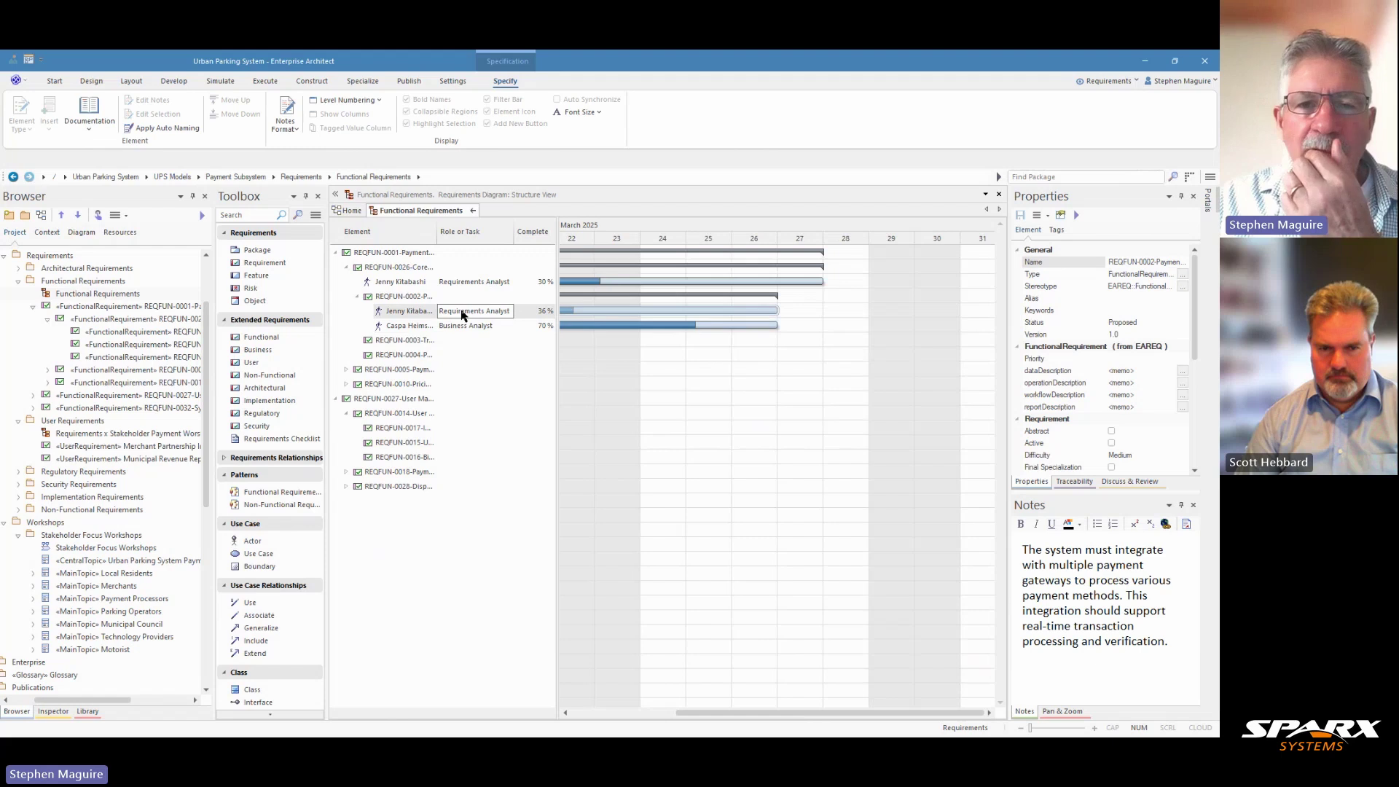
{"action": "double_click", "coordinate": [462, 314]}
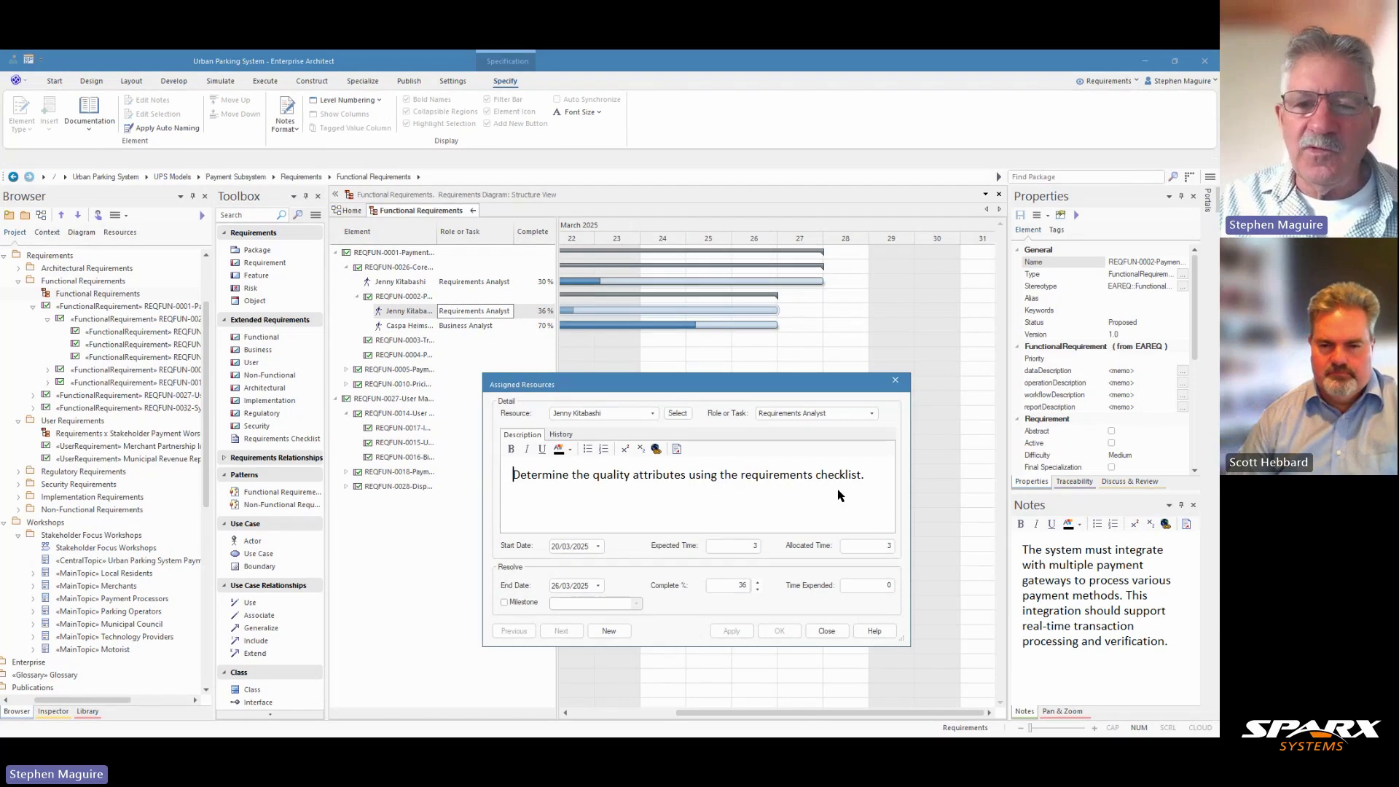
{"action": "left_click", "coordinate": [759, 583]}
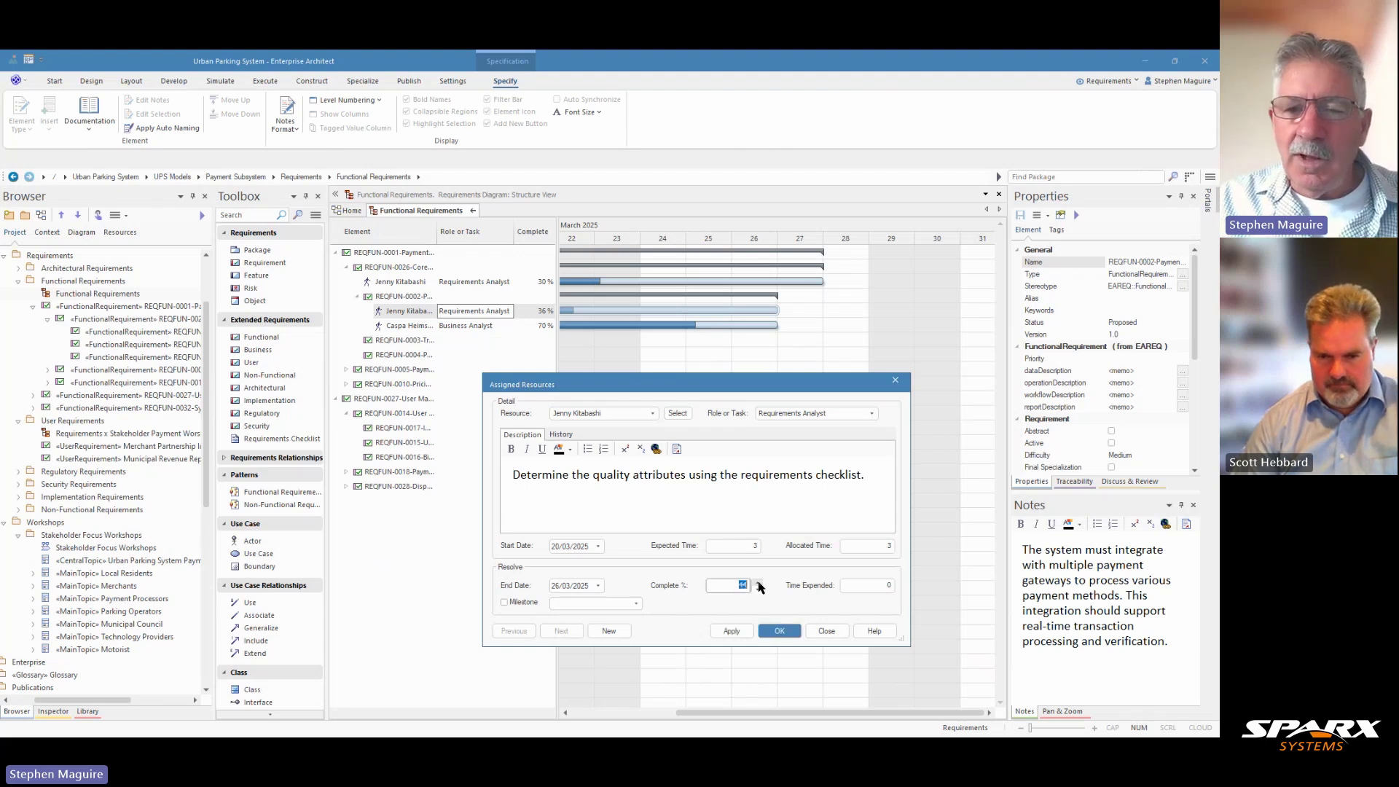
{"action": "left_click", "coordinate": [758, 583]}
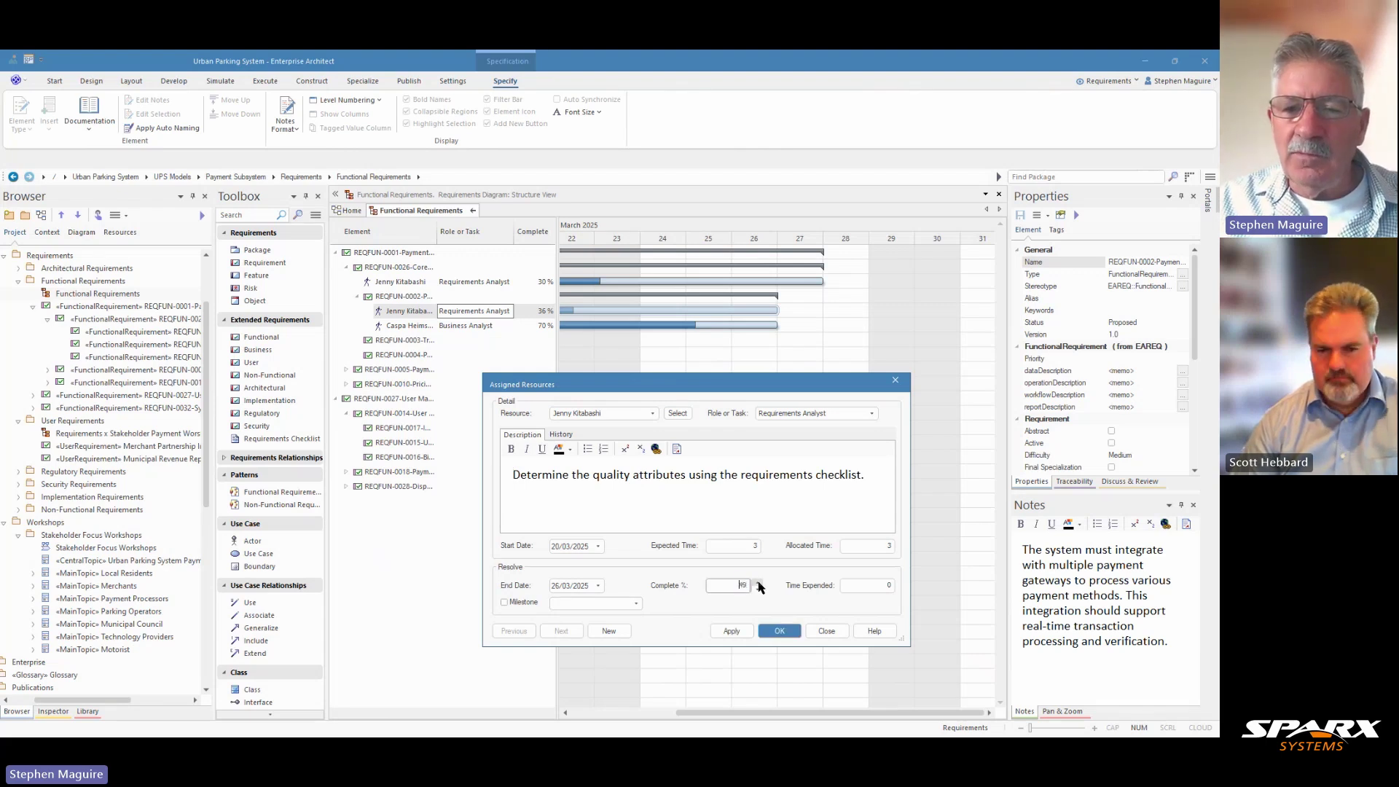
{"action": "left_click", "coordinate": [779, 631]}
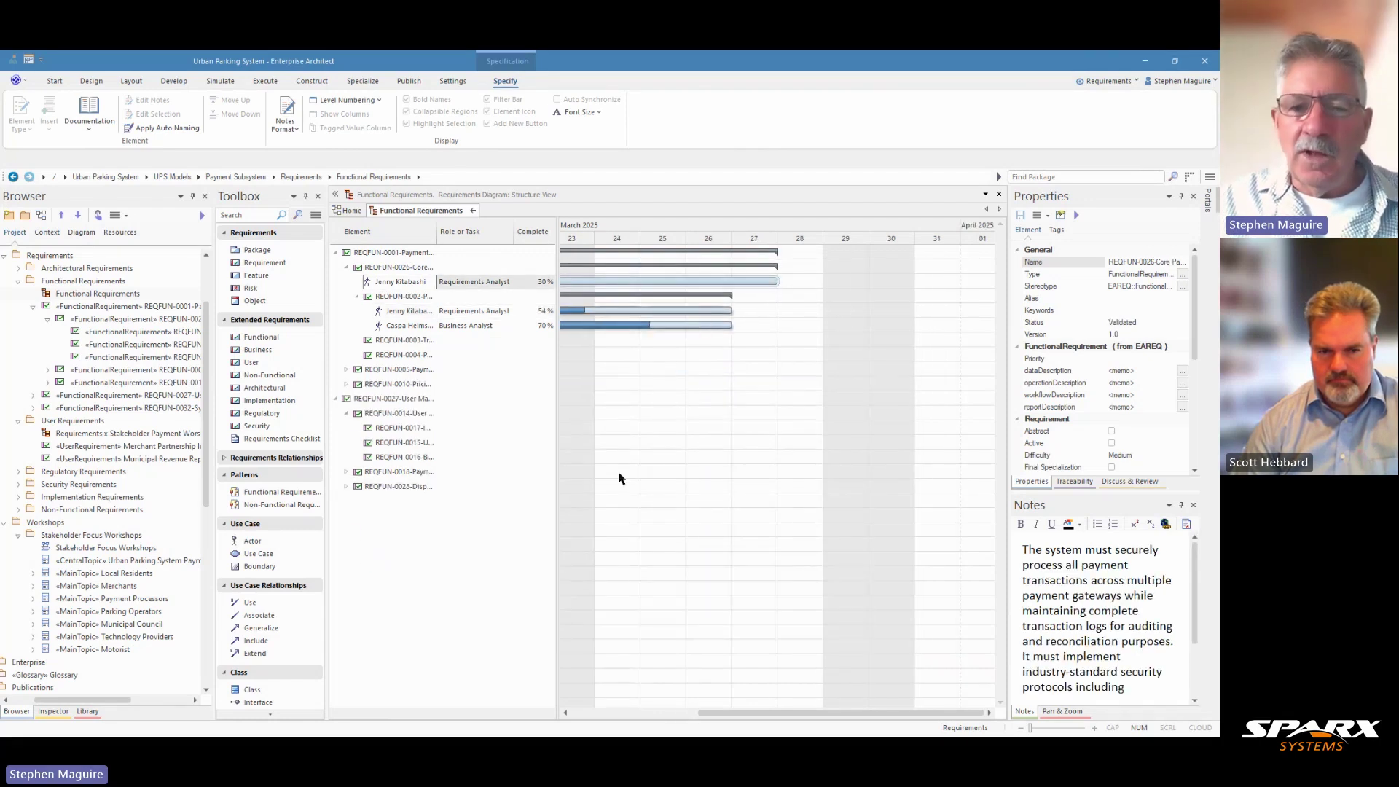
{"action": "left_click_drag", "start_coordinate": [743, 715], "coordinate": [593, 717]}
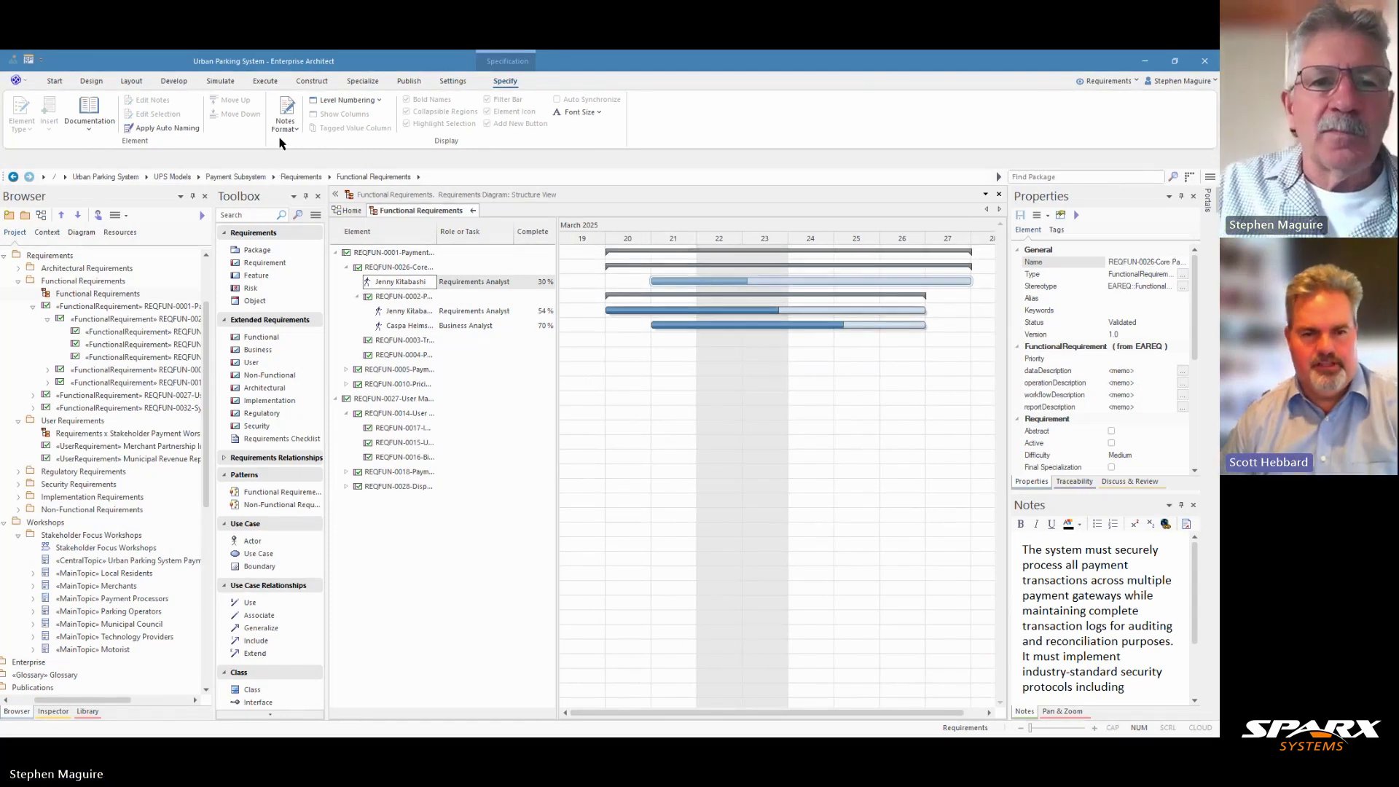
Step: Open the Resource Allocation window and show the resources assigned to REQFUN-0026 Core Payment Processing and REQFUN-0002 Payment Gateway Integration
{"action": "left_click", "coordinate": [312, 81]}
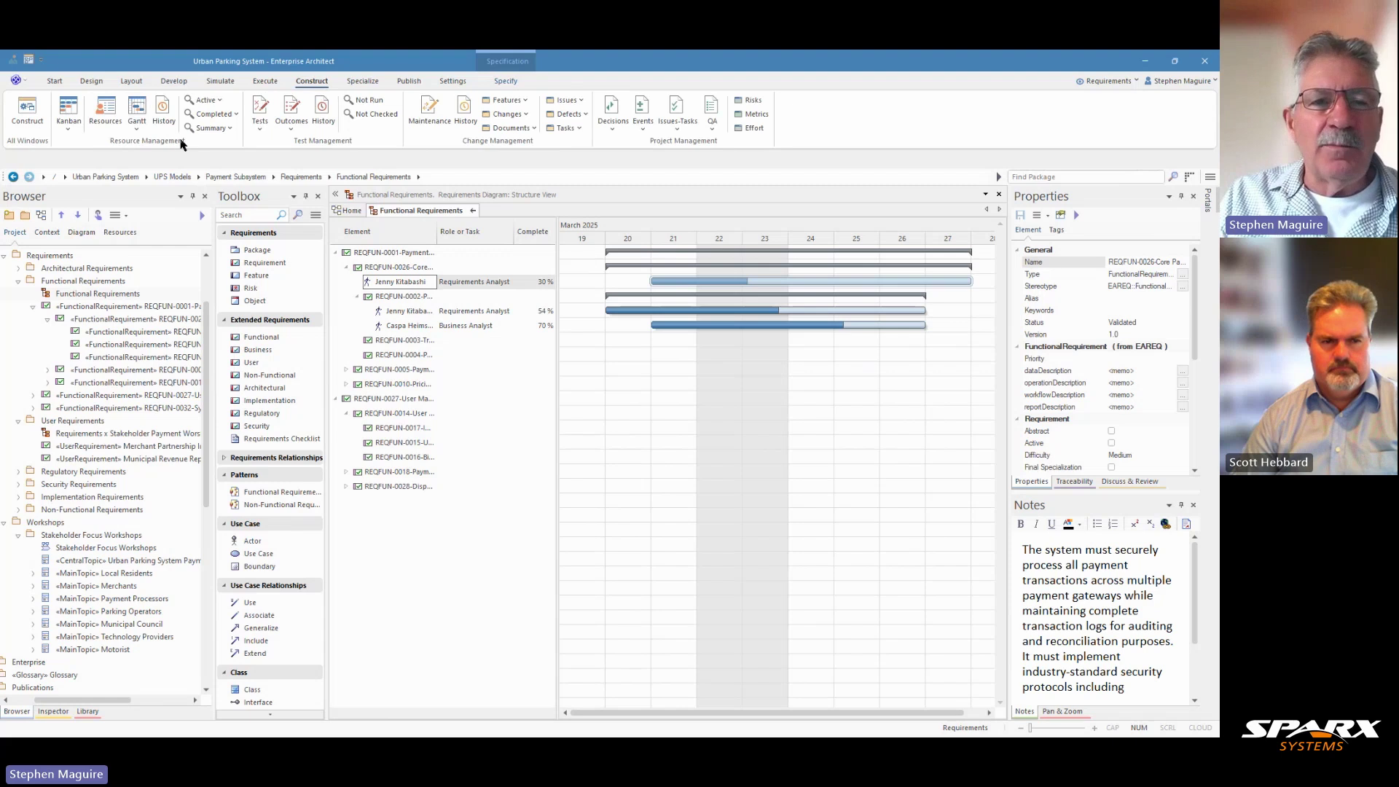
{"action": "left_click", "coordinate": [106, 113]}
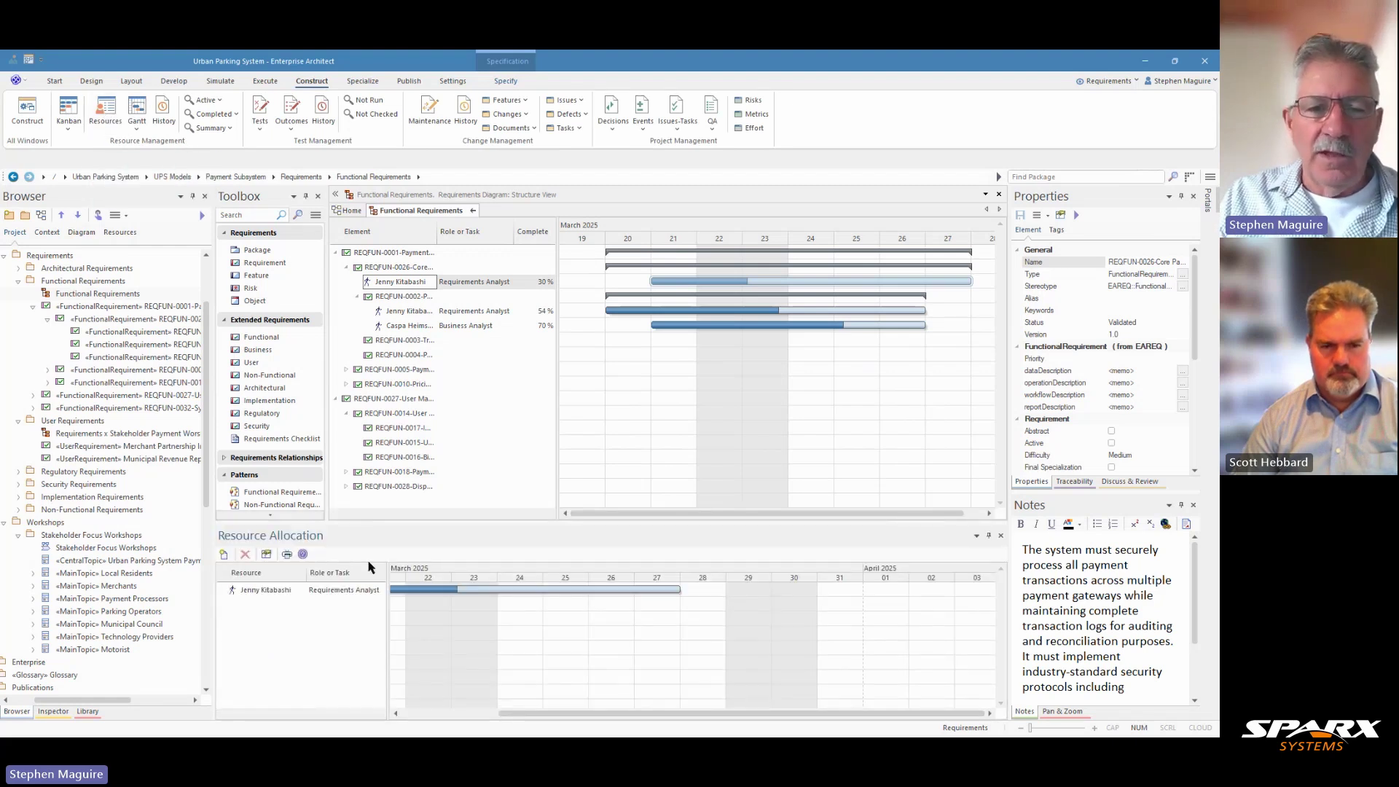
{"action": "left_click", "coordinate": [261, 594]}
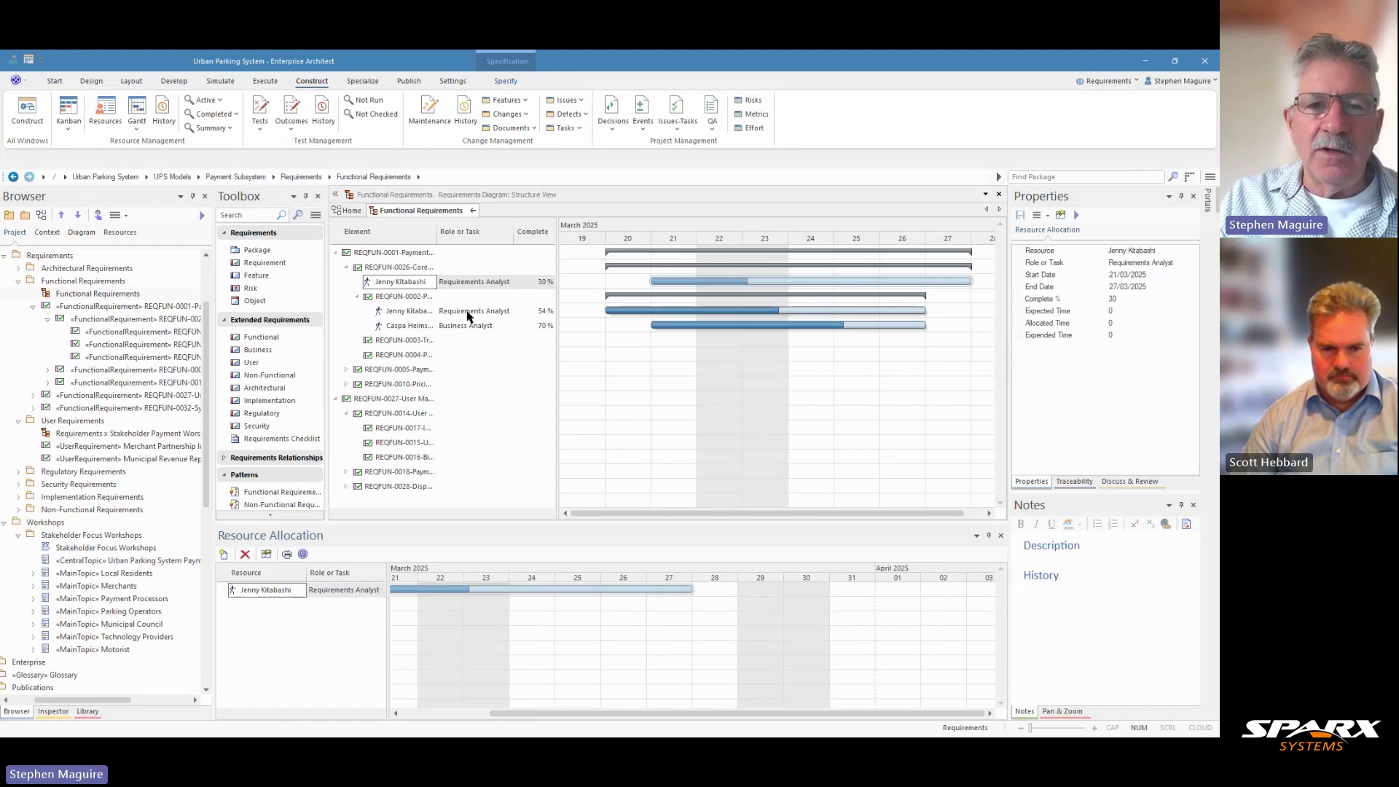
{"action": "left_click", "coordinate": [415, 297]}
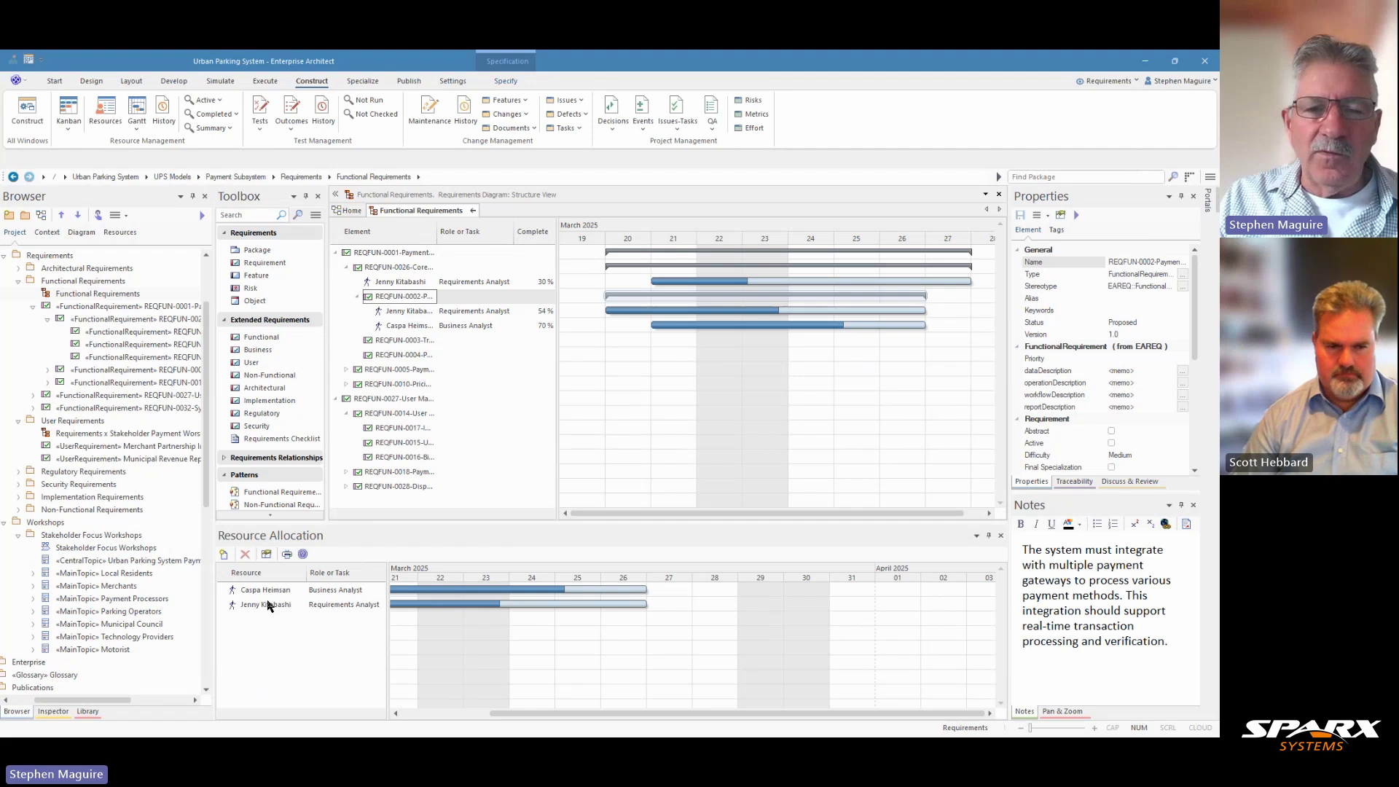
Step: Assign another listed resource to REQFUN-0002 as Java Programmer, starting 21/03/2025 and ending 28/03/2025, and save the record
{"action": "left_click", "coordinate": [224, 555]}
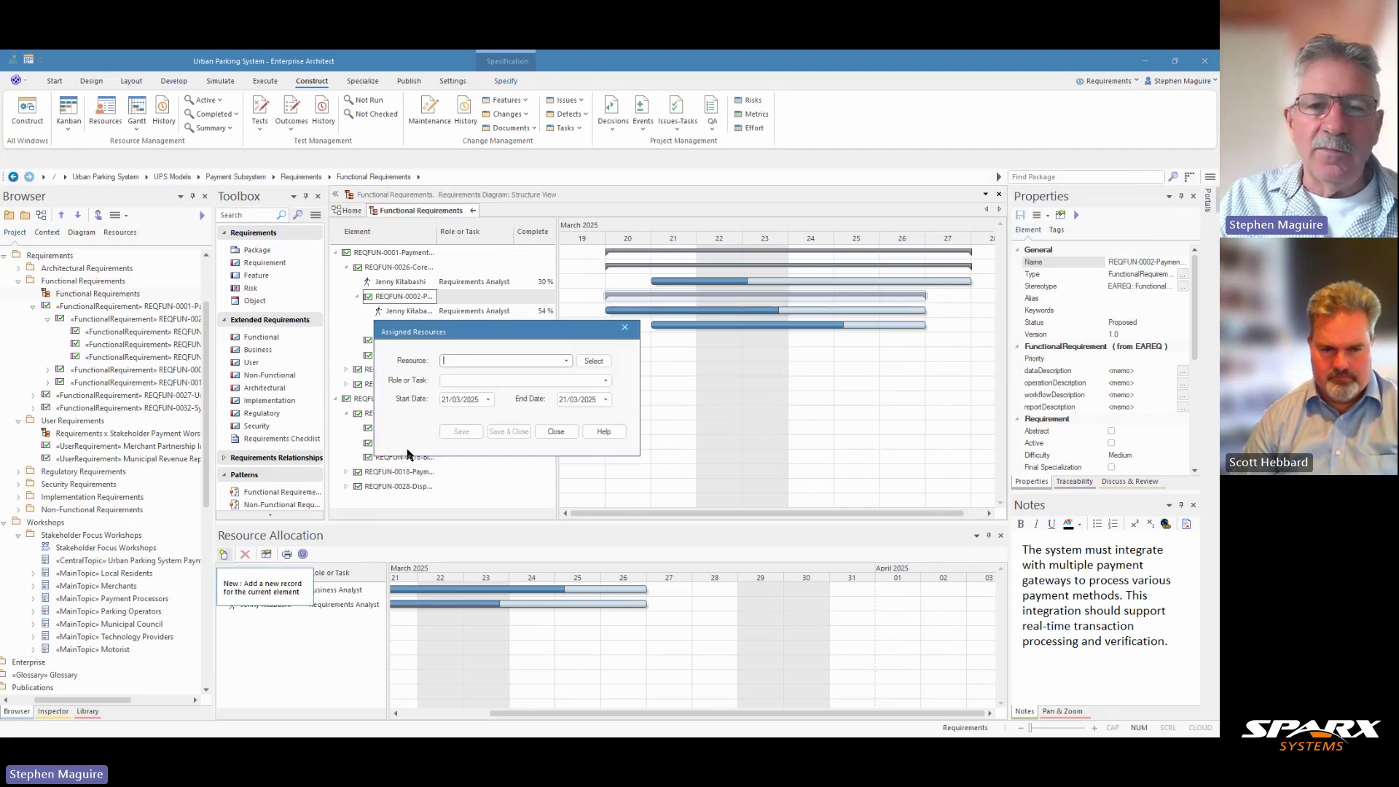
{"action": "left_click", "coordinate": [567, 362]}
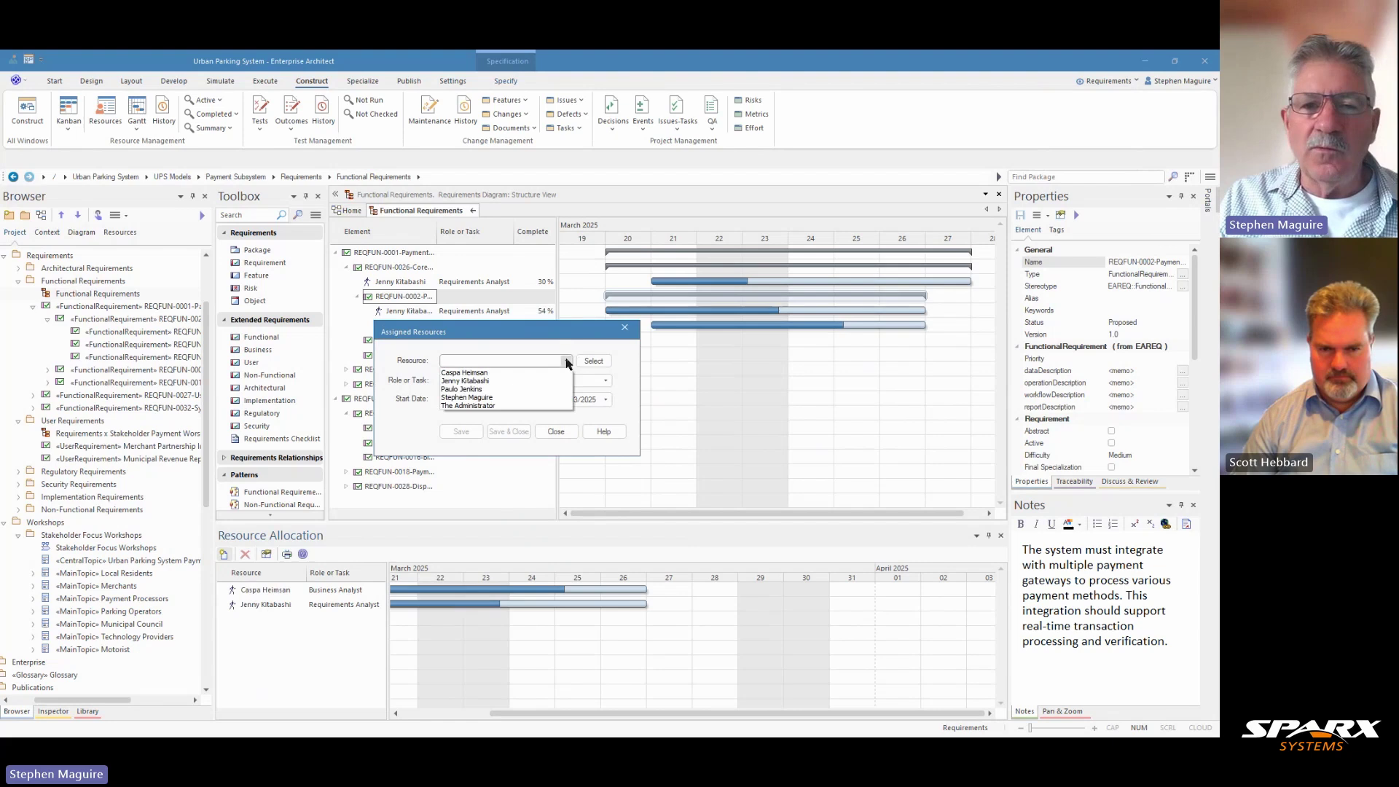
{"action": "left_click", "coordinate": [503, 389]}
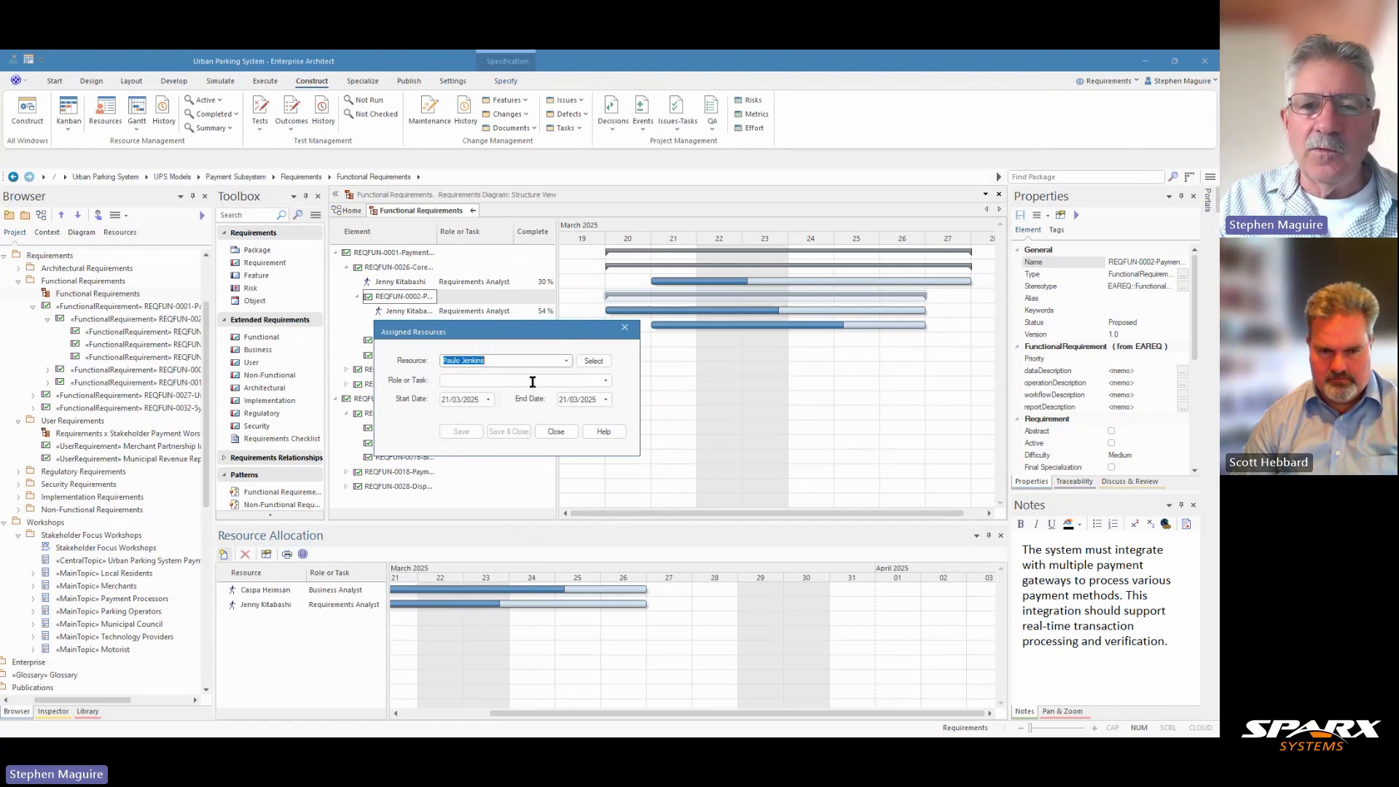
{"action": "left_click", "coordinate": [607, 382]}
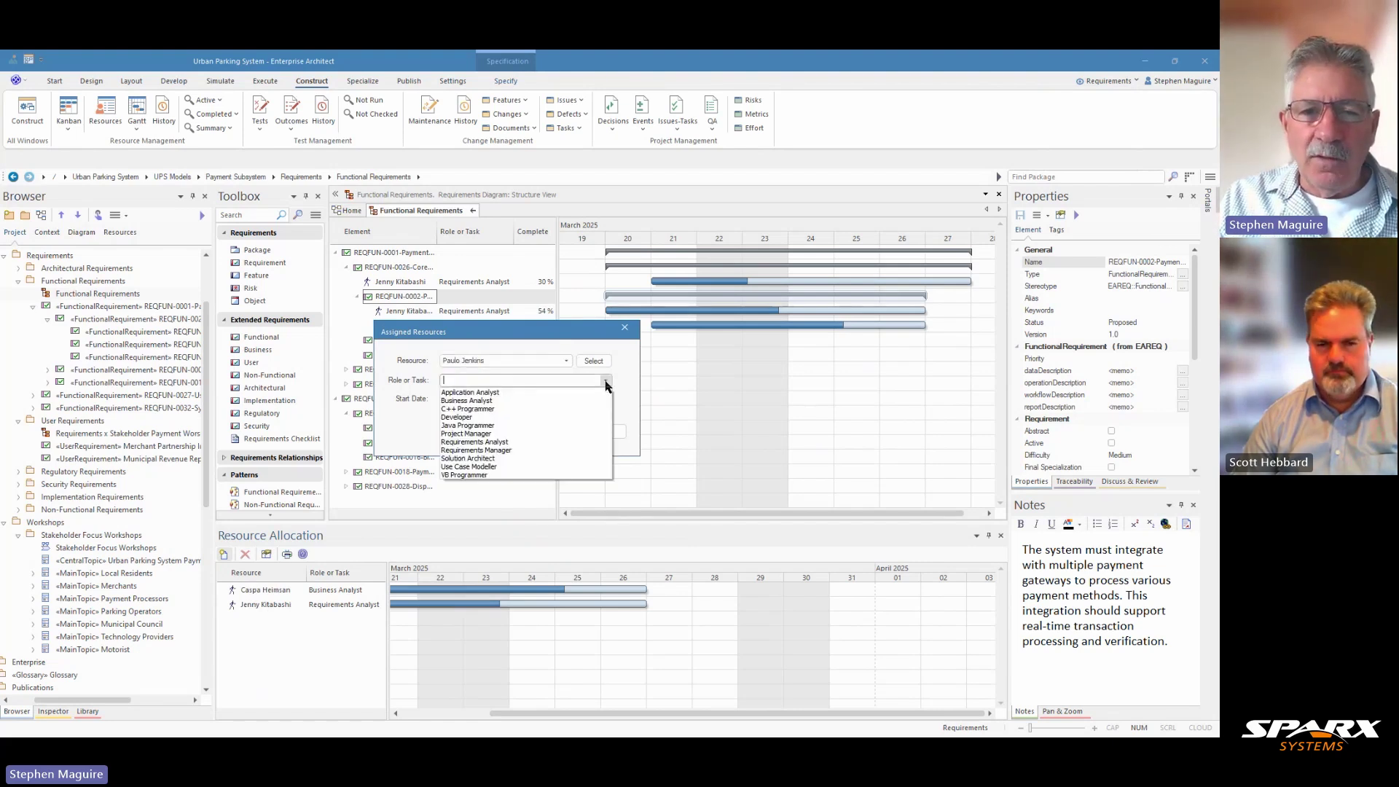
{"action": "left_click", "coordinate": [478, 431]}
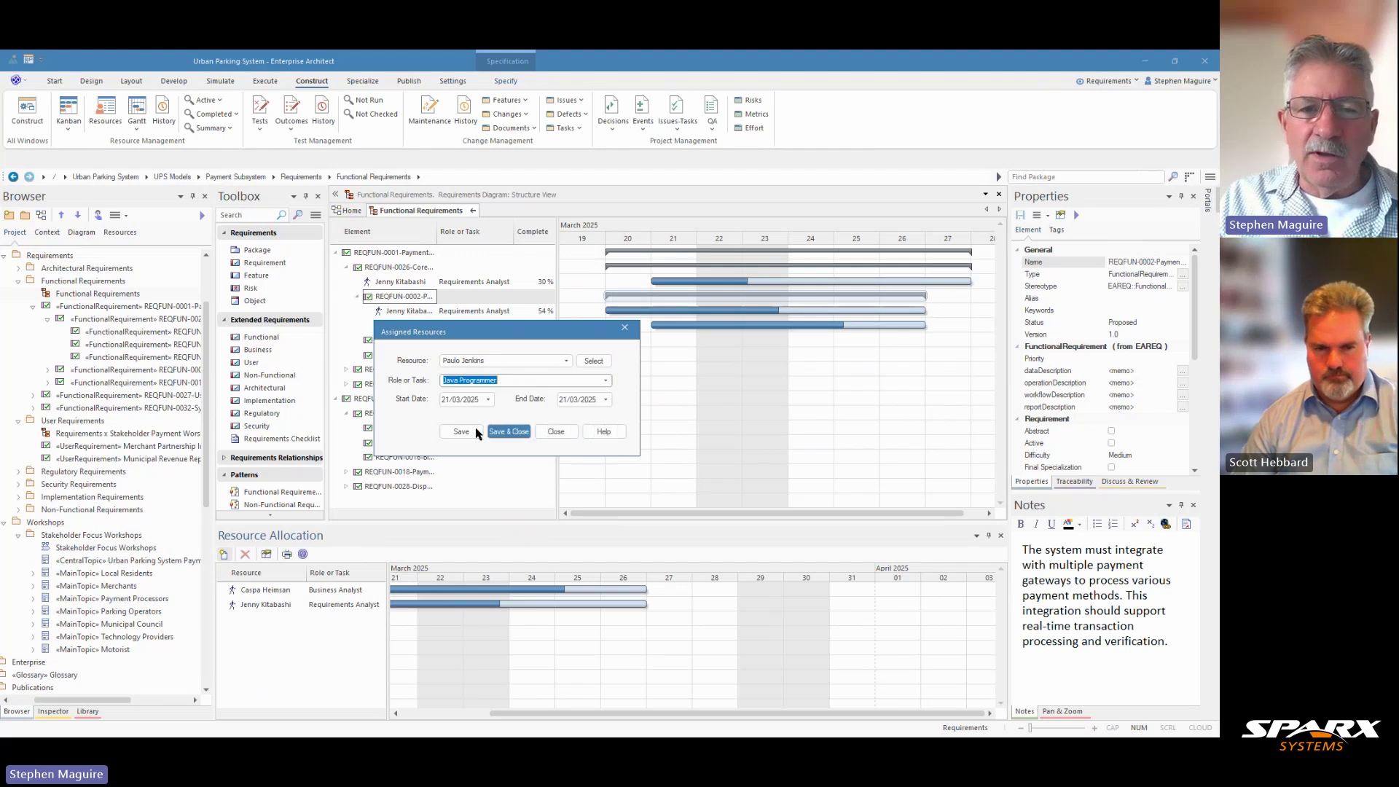
{"action": "left_click", "coordinate": [606, 400]}
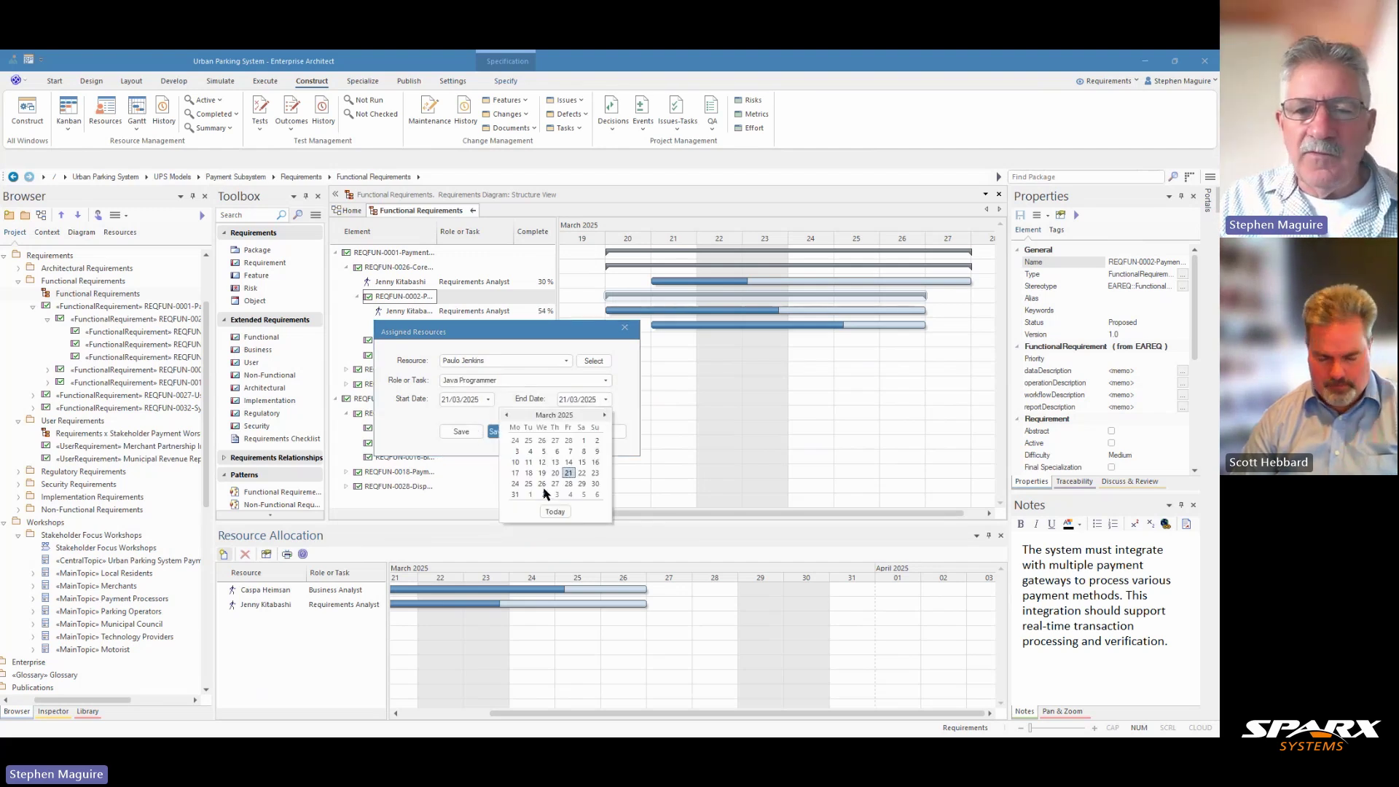
{"action": "left_click", "coordinate": [569, 483]}
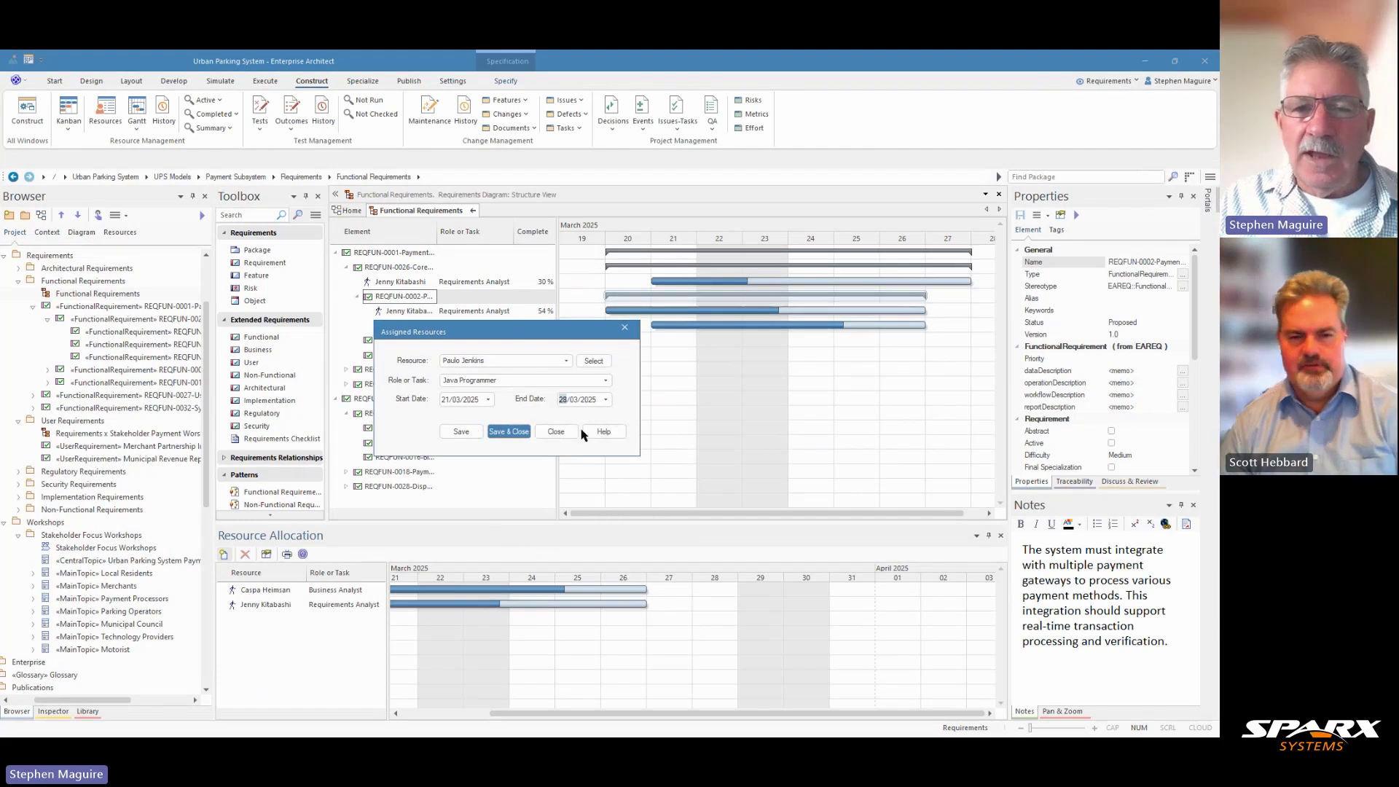
{"action": "left_click", "coordinate": [519, 434]}
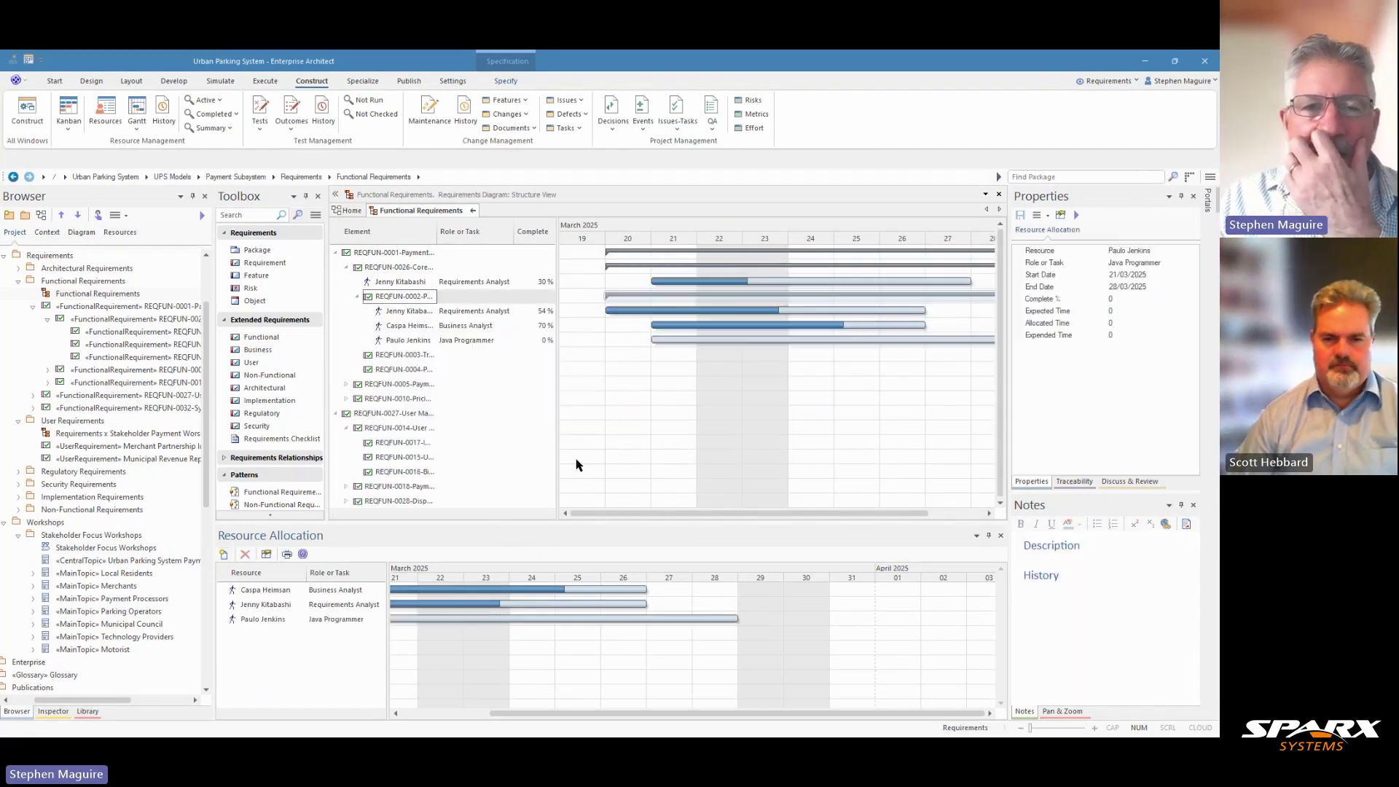
Step: Locate the Java Programmer assignment on the Gantt timeline and close the Resource Allocation window
{"action": "left_click", "coordinate": [417, 340]}
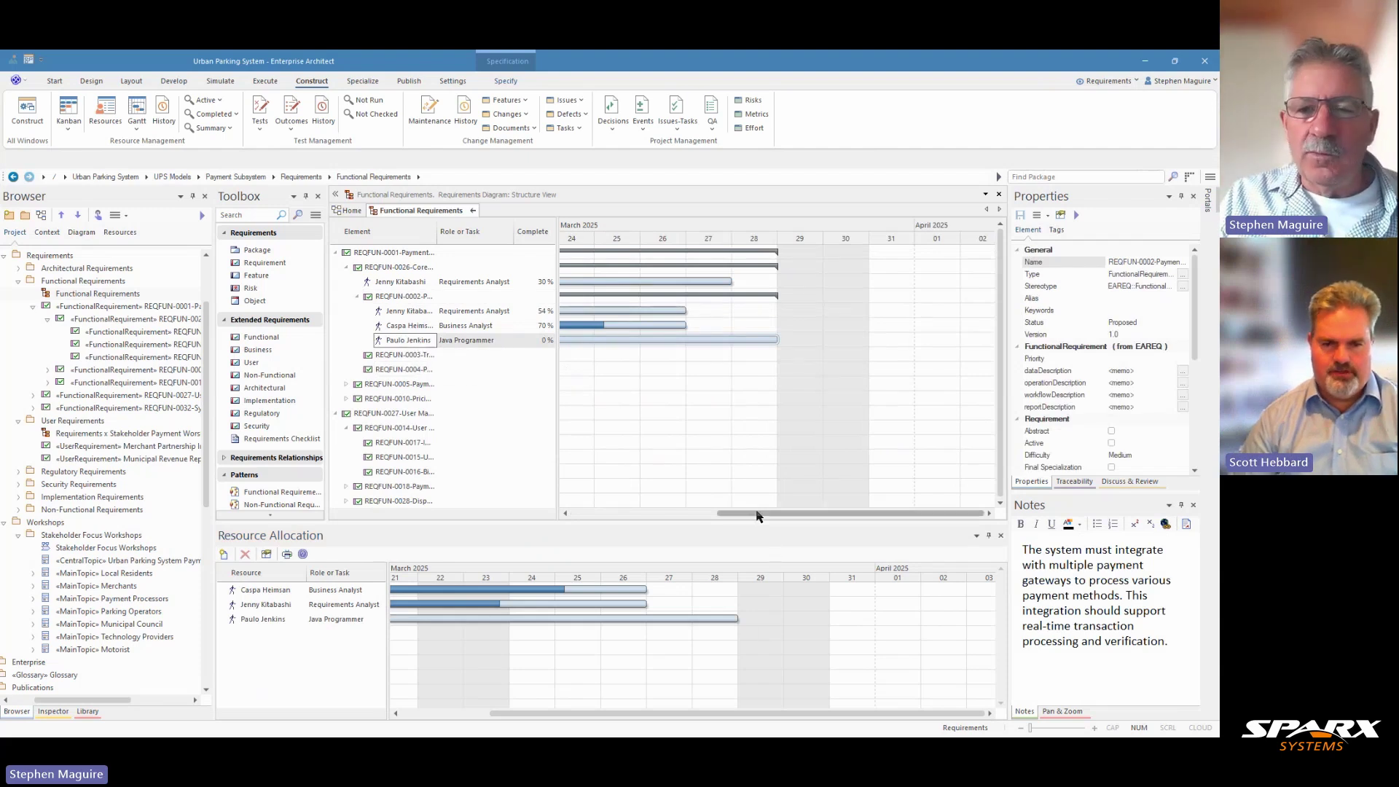
{"action": "left_click_drag", "start_coordinate": [773, 513], "coordinate": [592, 519]}
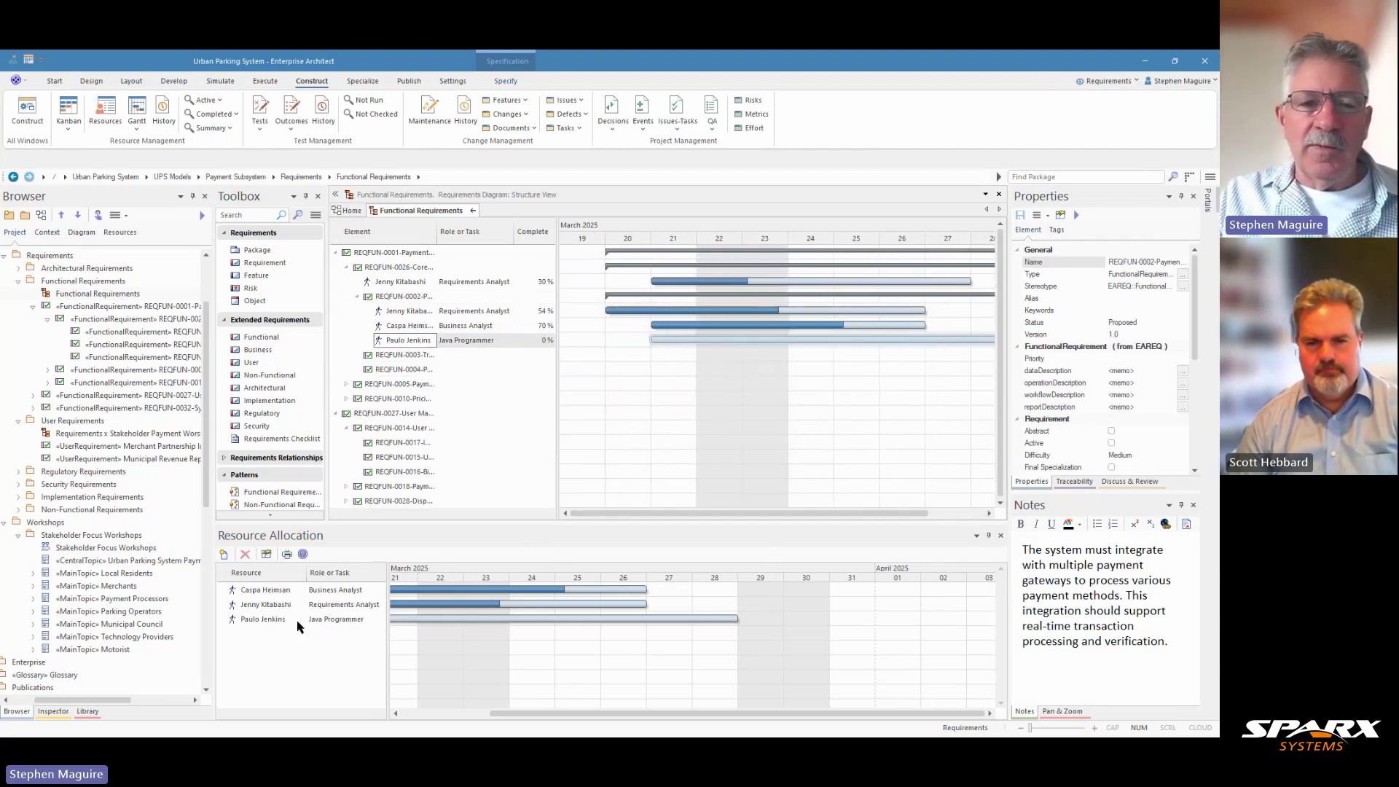
{"action": "left_click", "coordinate": [1001, 536]}
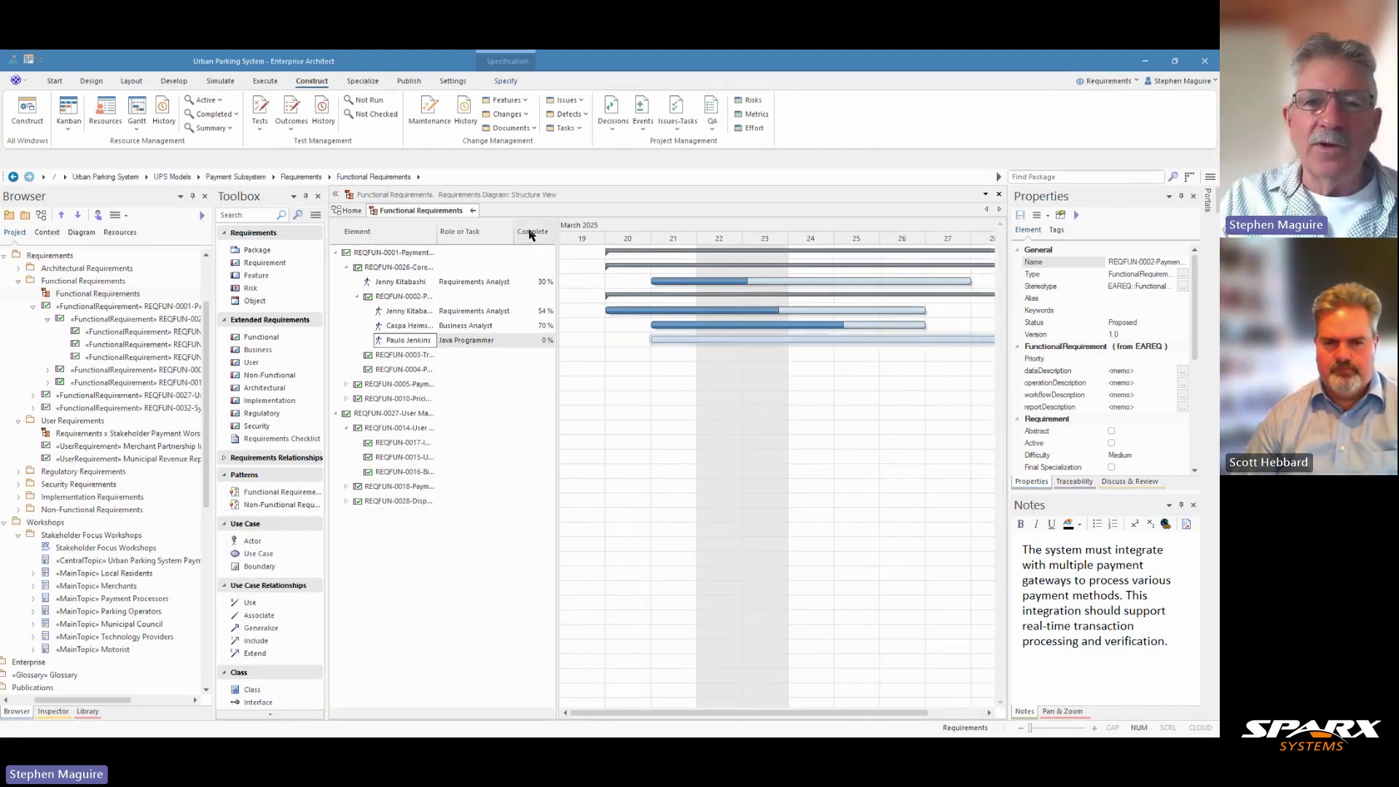
Step: Switch the Functional Requirements Gantt chart back to Graphical View and from there to Construct View
{"action": "right_click", "coordinate": [545, 526]}
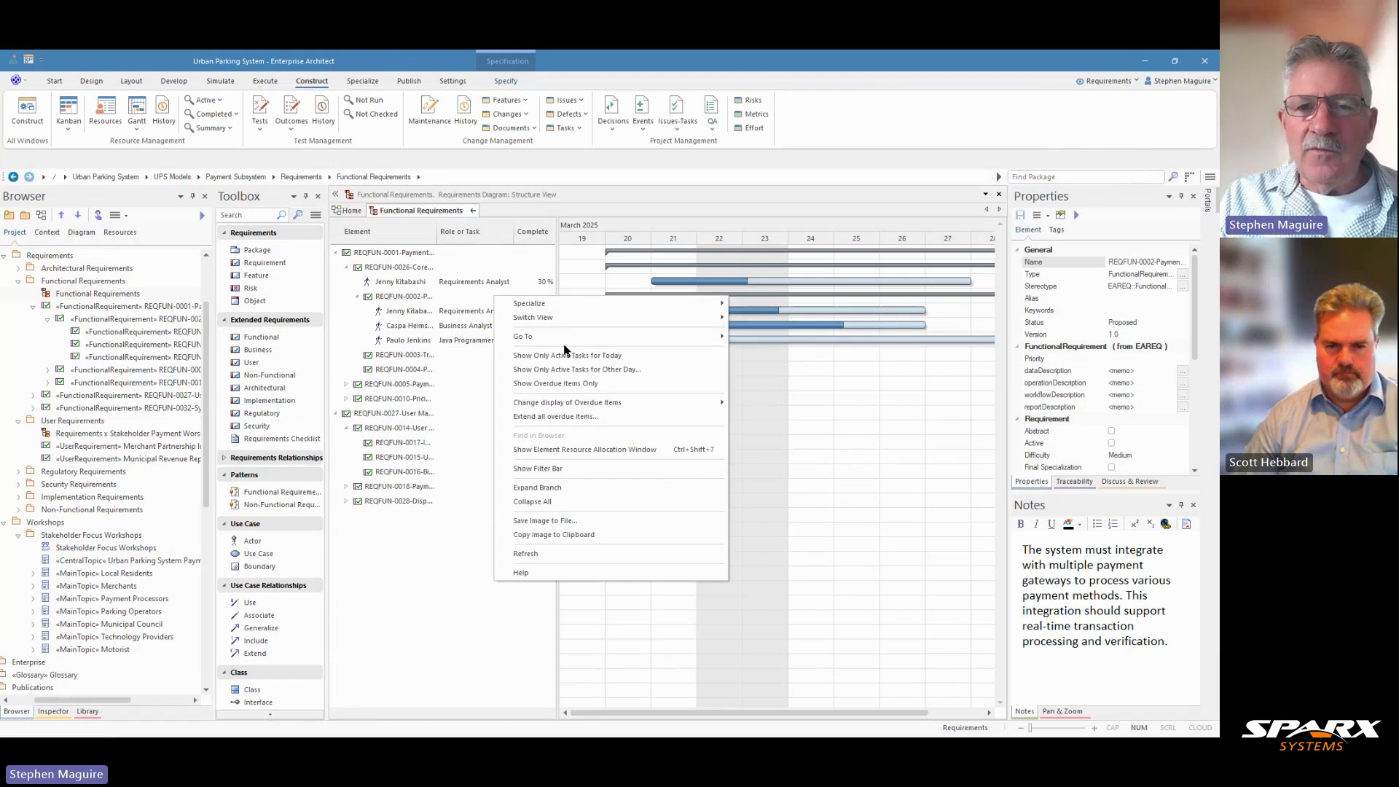
{"action": "mouse_move", "coordinate": [578, 317]}
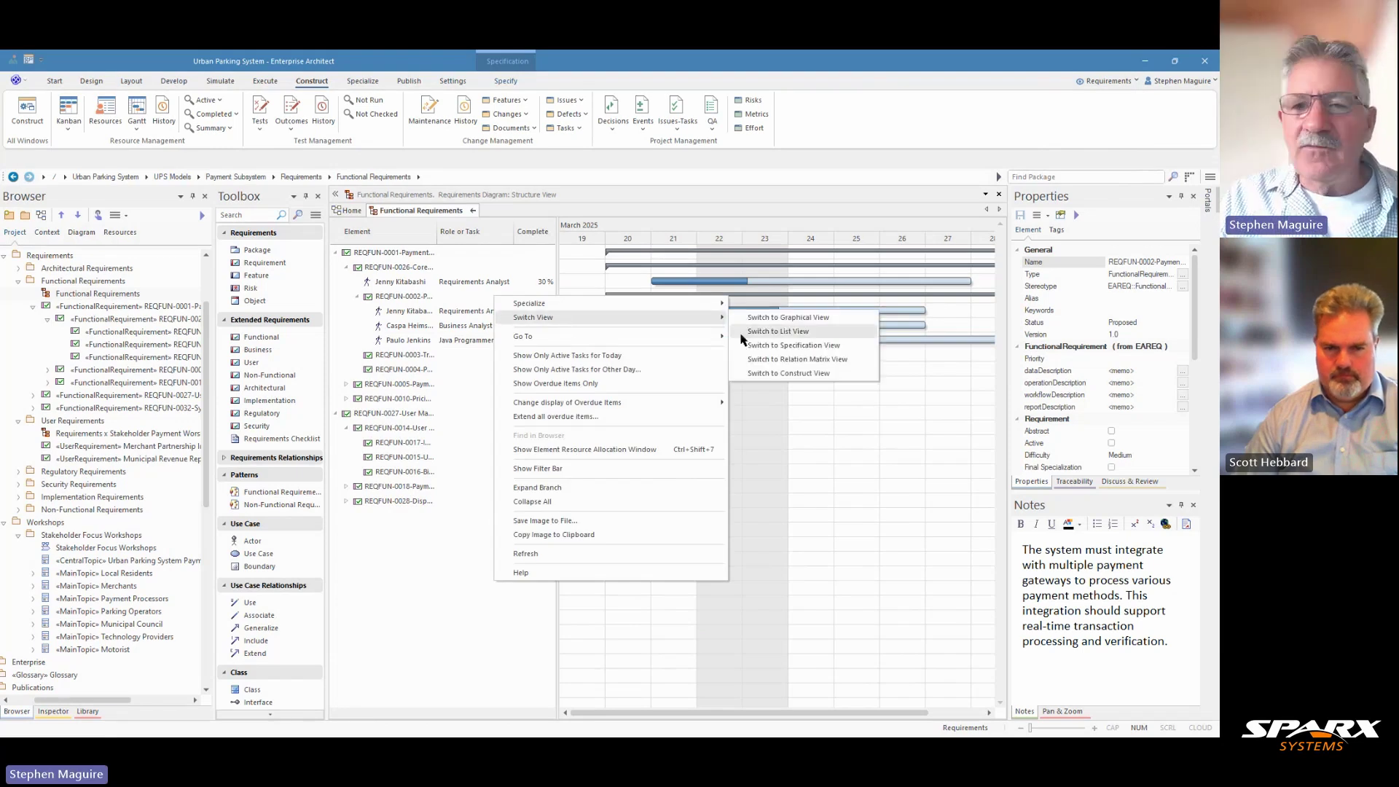
{"action": "left_click", "coordinate": [779, 320]}
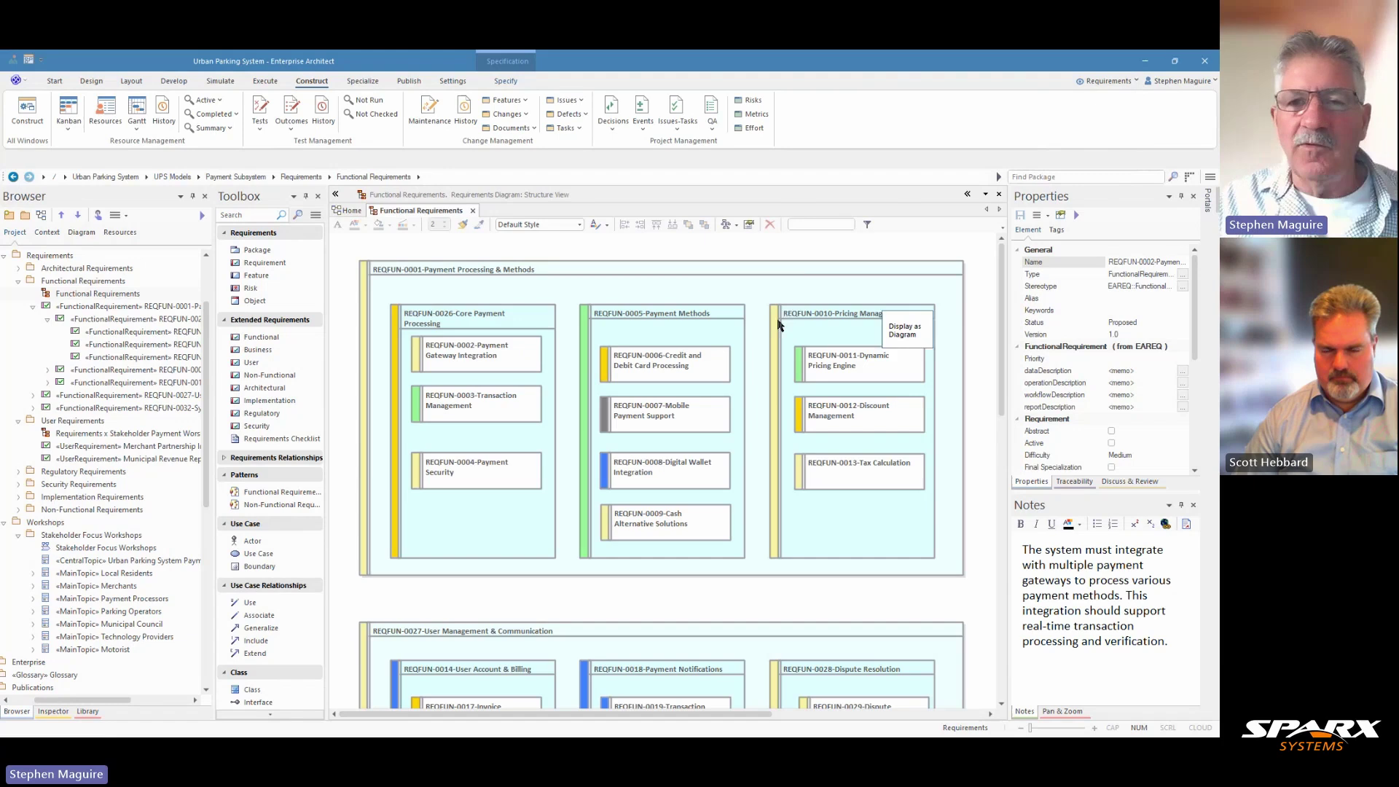
{"action": "right_click", "coordinate": [798, 258]}
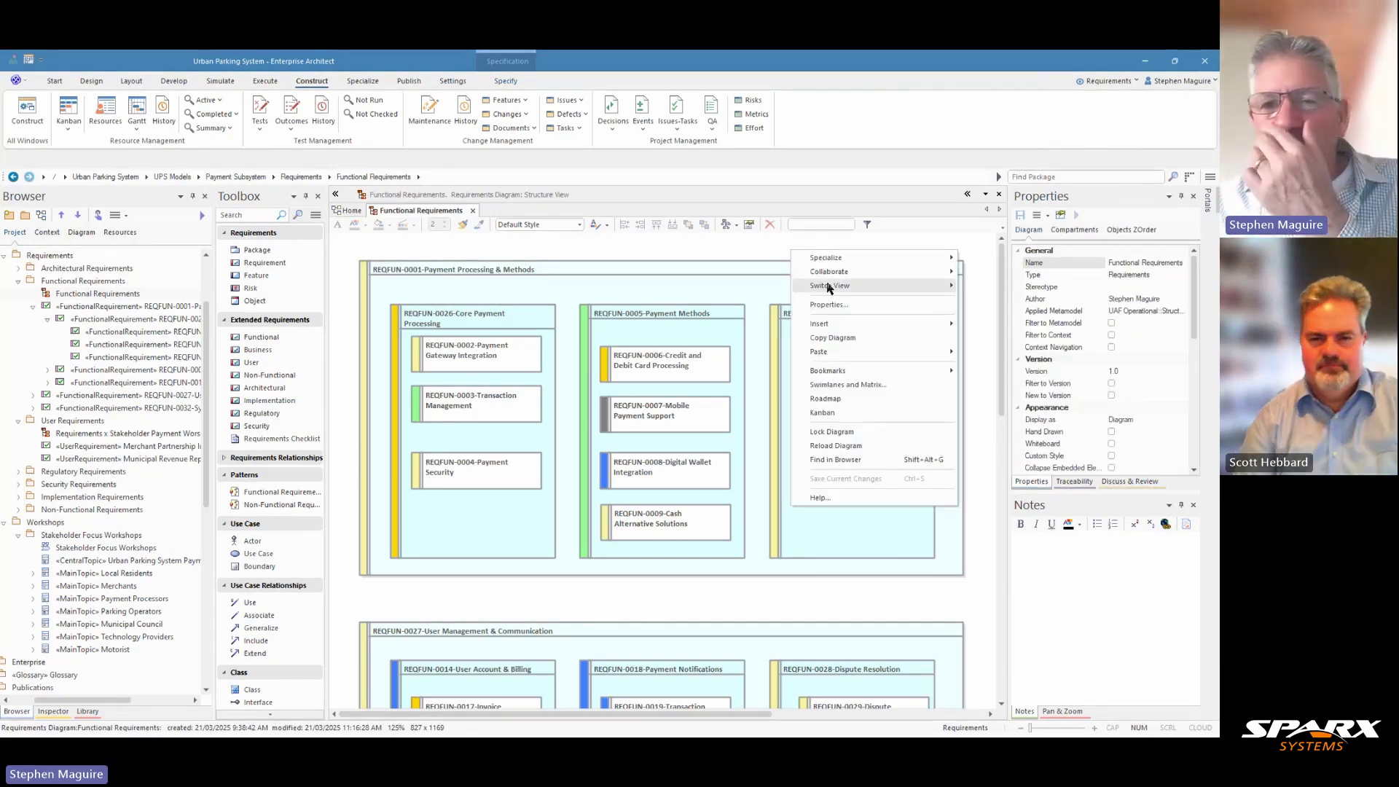
{"action": "mouse_move", "coordinate": [831, 286]}
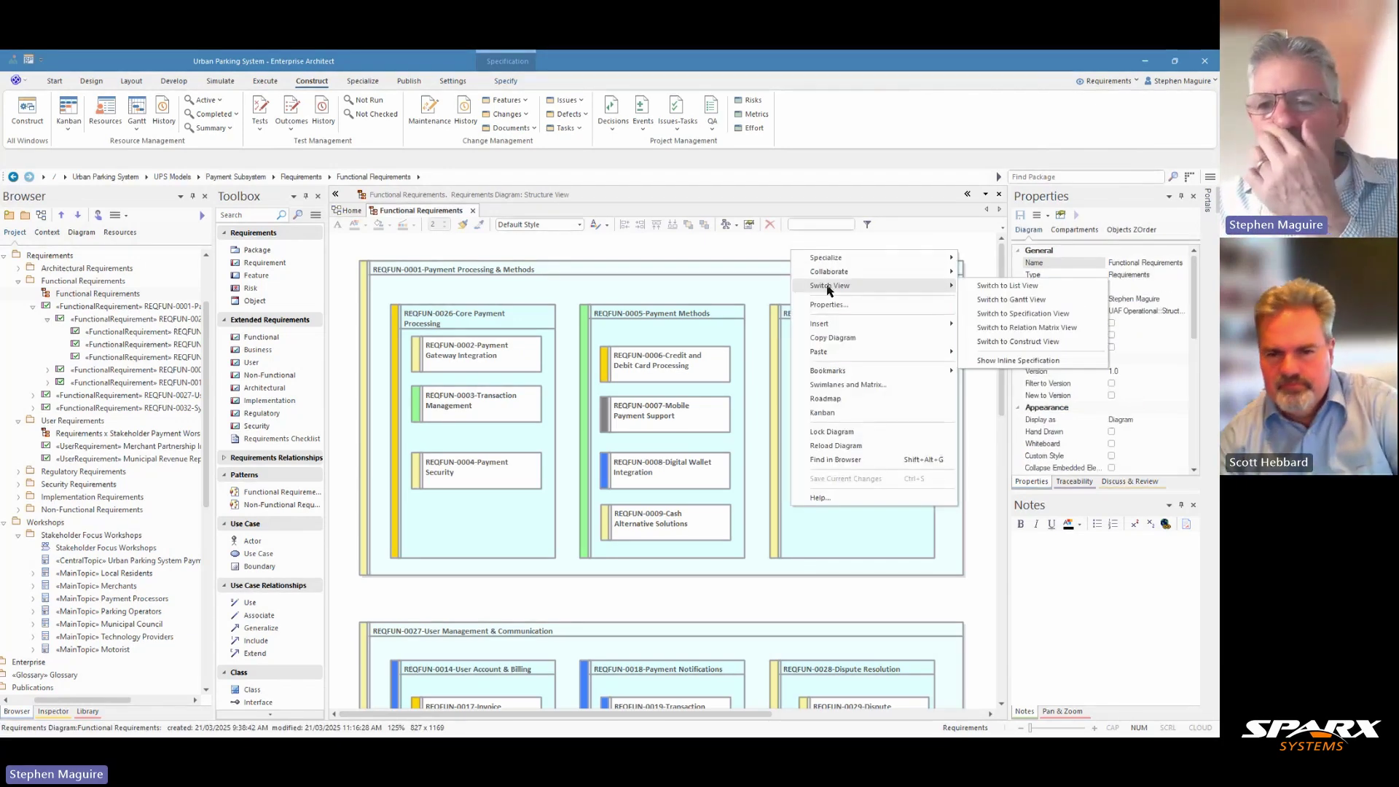
{"action": "left_click", "coordinate": [1031, 342]}
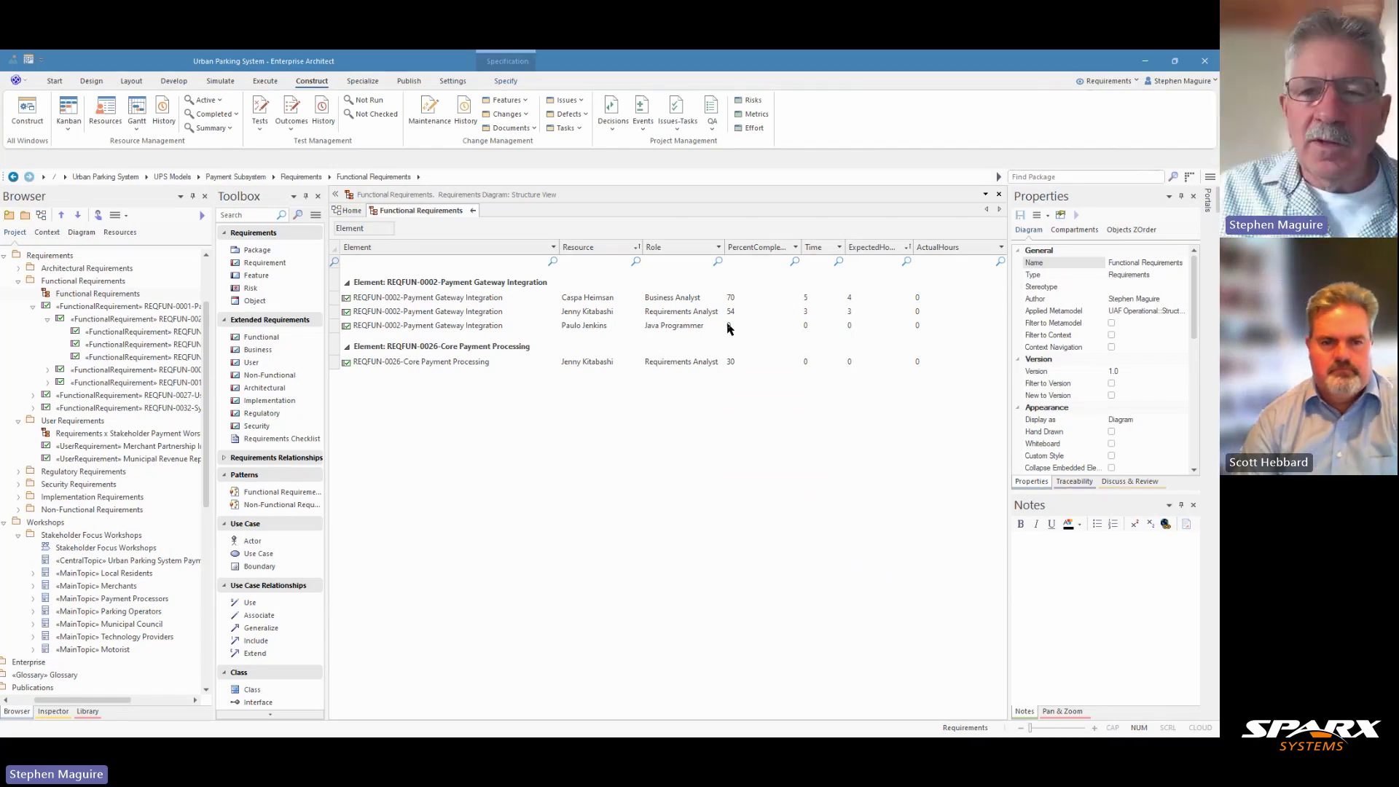
Step: Return the Functional Requirements diagram from Construct View to Graphical View
{"action": "right_click", "coordinate": [585, 477]}
{"action": "mouse_move", "coordinate": [634, 481]}
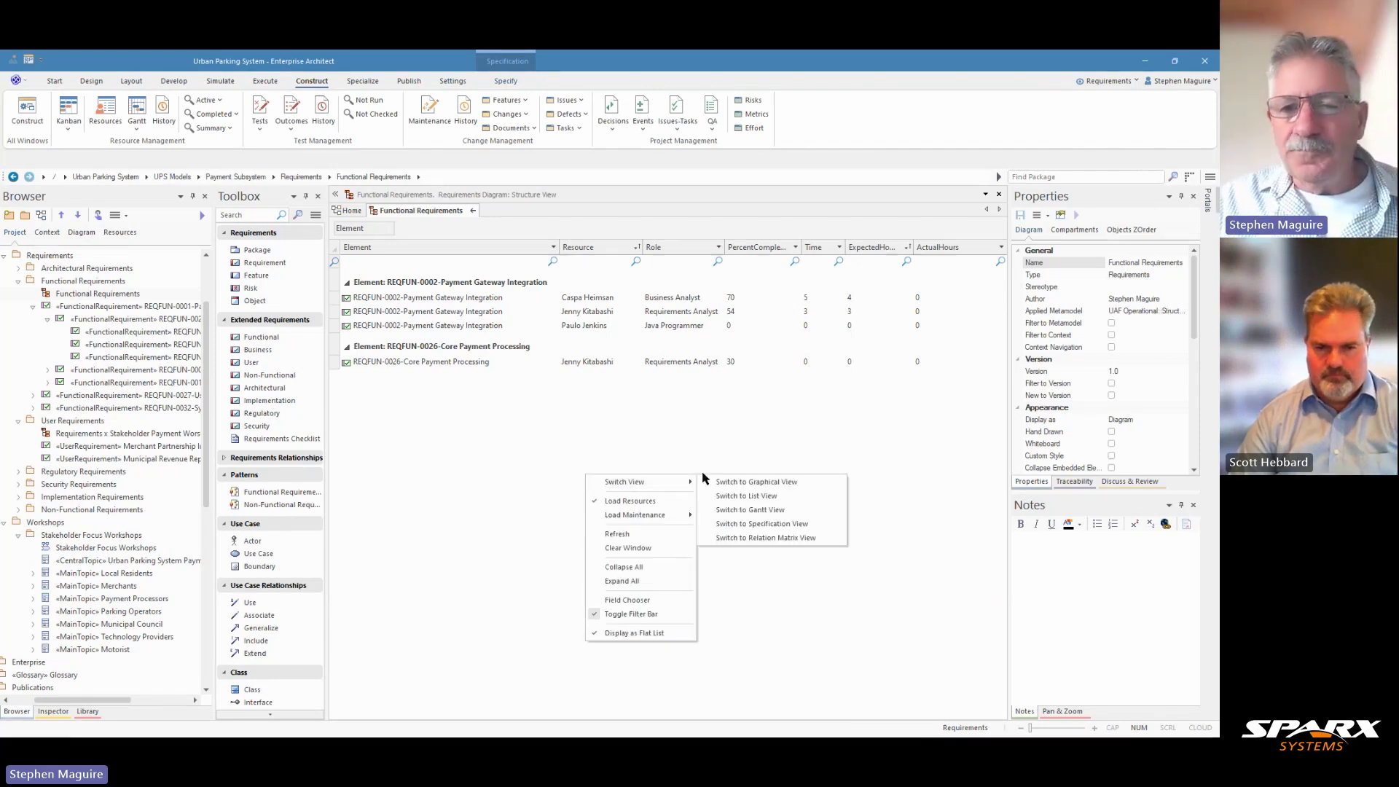
{"action": "left_click", "coordinate": [739, 487]}
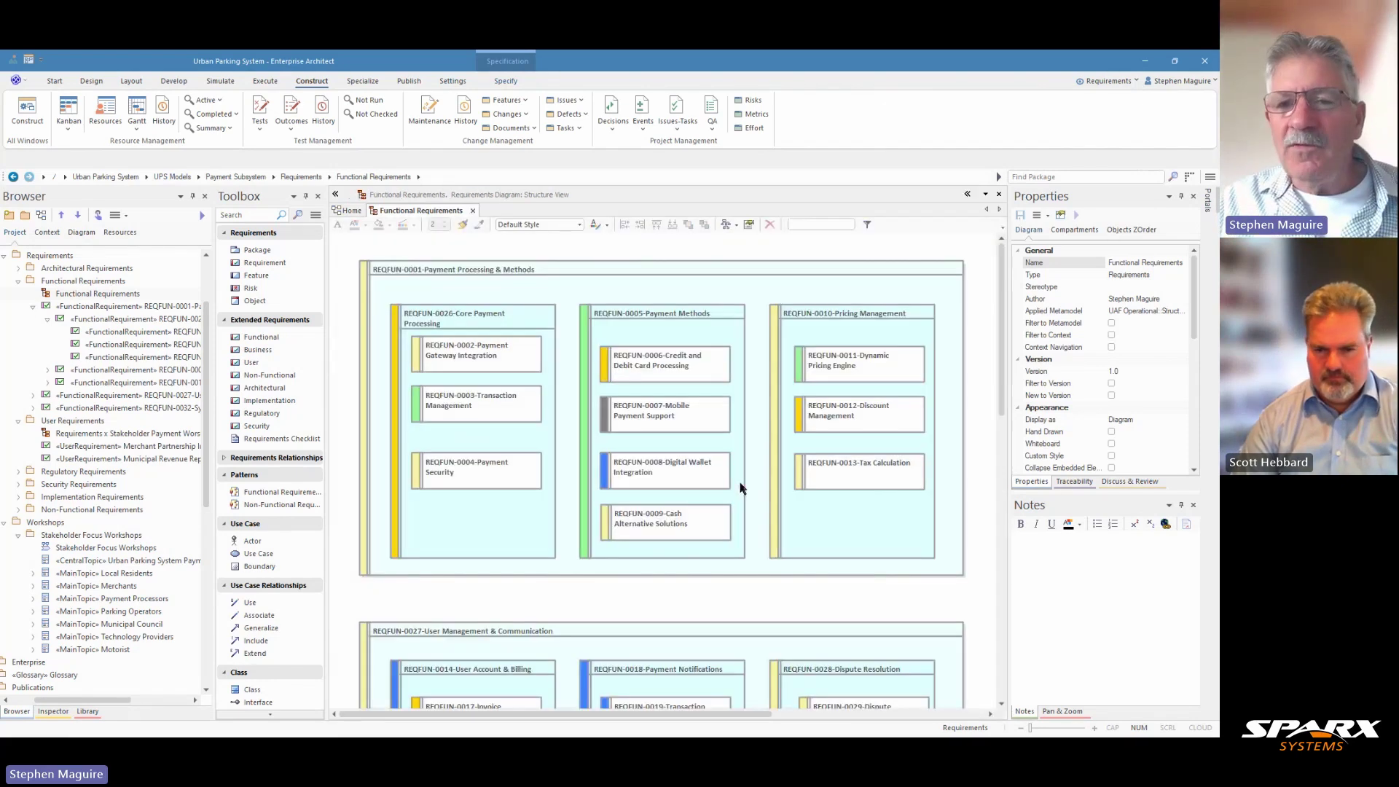
Step: Show the diagram's view-switching options, pointing out Relation Matrix View, and close them without choosing one
{"action": "right_click", "coordinate": [874, 251]}
{"action": "mouse_move", "coordinate": [921, 284]}
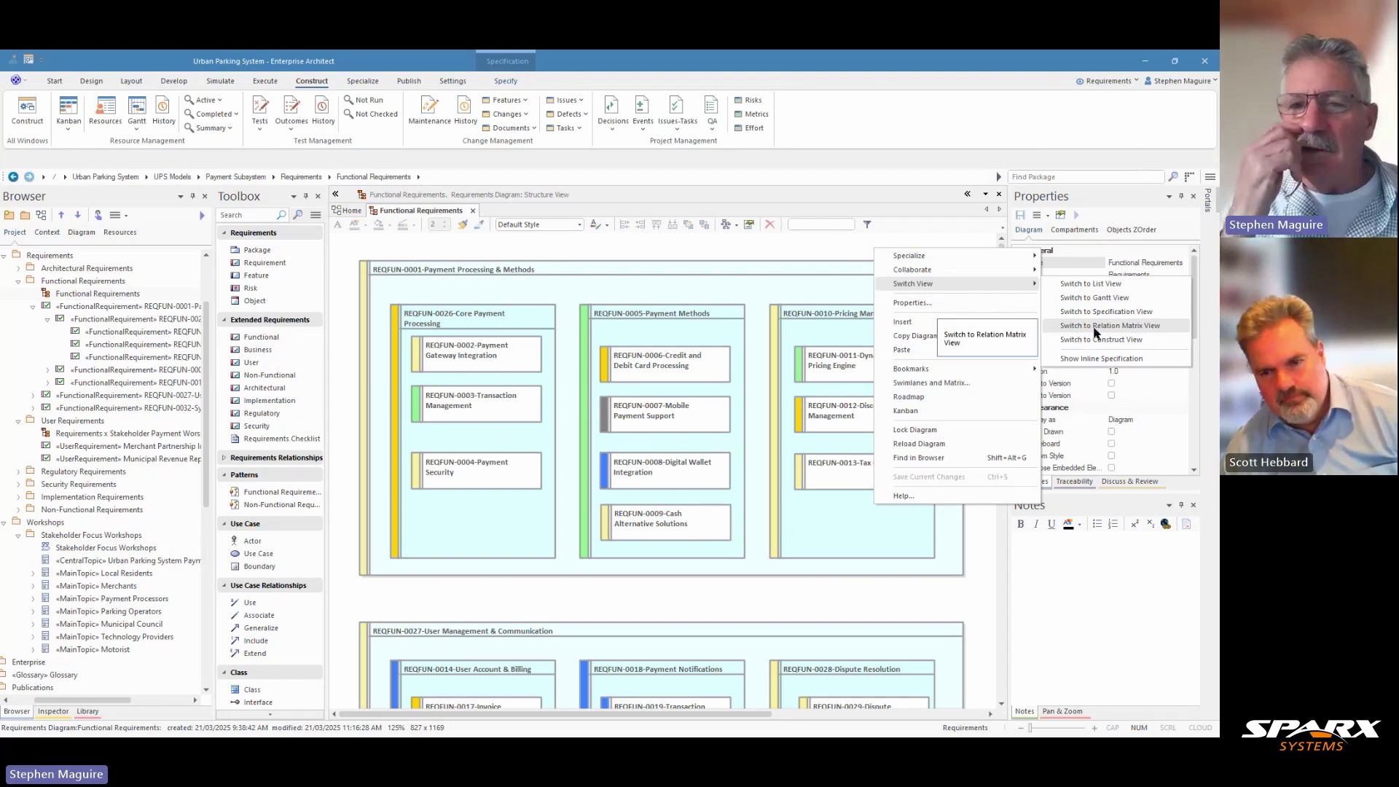
{"action": "left_click", "coordinate": [805, 248]}
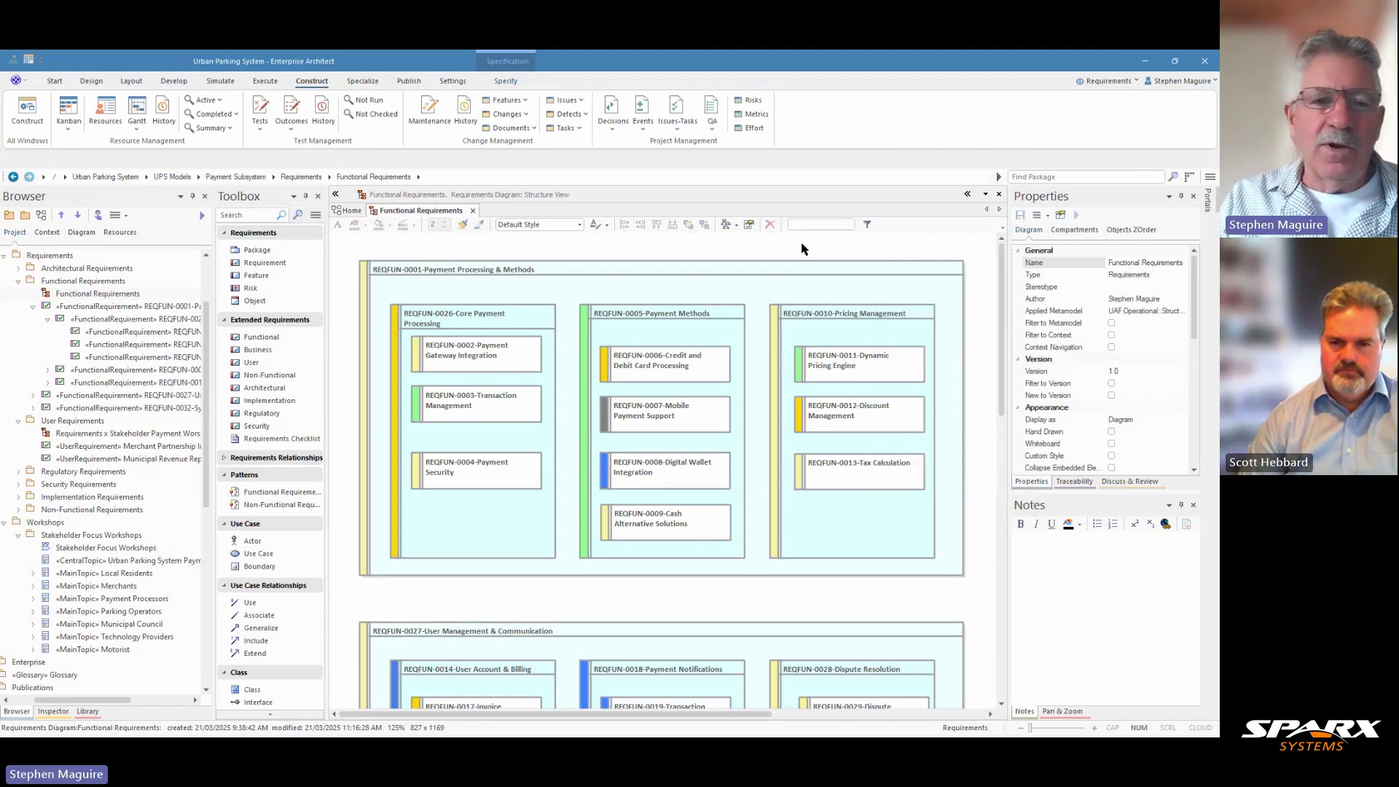
Step: Open the Requirements x Use Cases Traceability diagram in the Requirements Model and examine the links from requirements to use cases
{"action": "scroll", "coordinate": [99, 565], "scroll_direction": "down", "scroll_amount": 8}
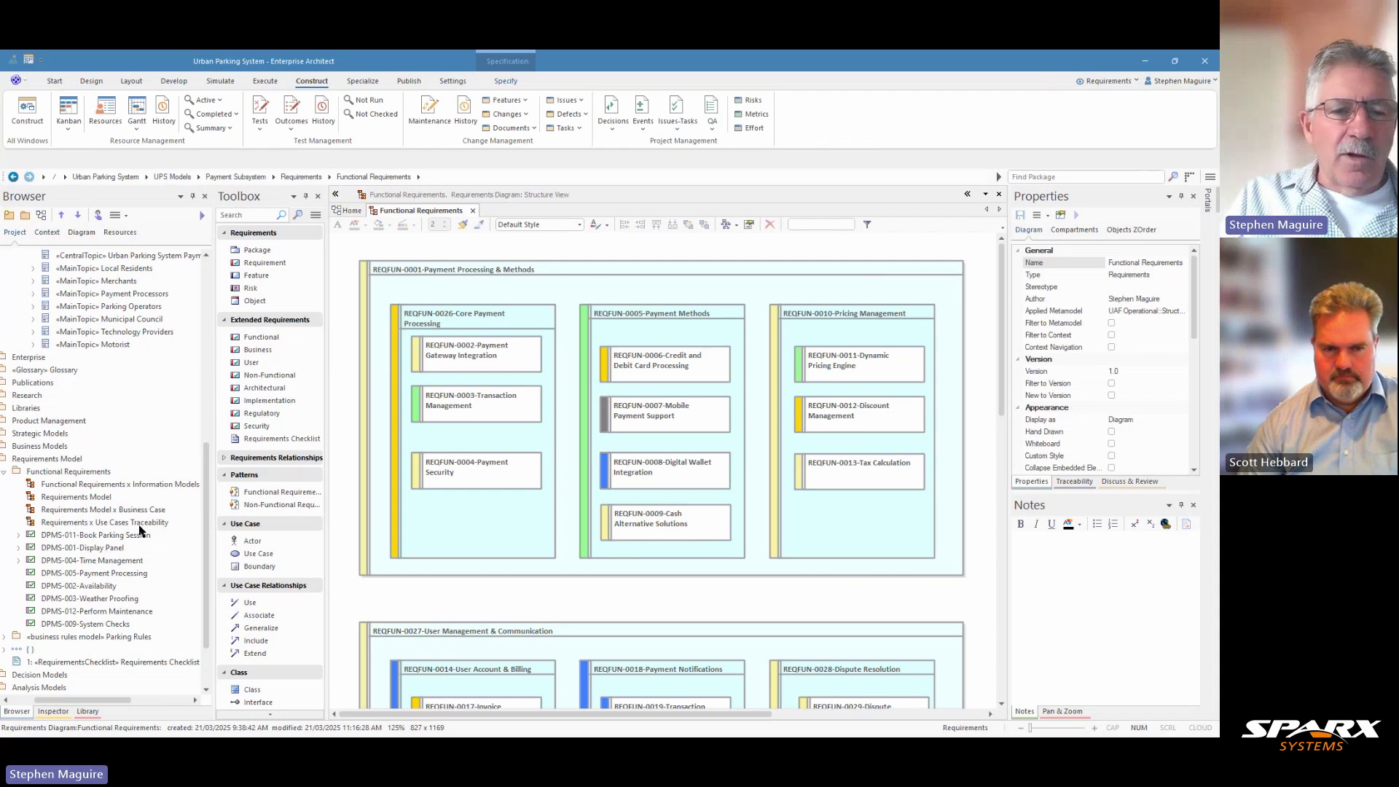
{"action": "double_click", "coordinate": [145, 522]}
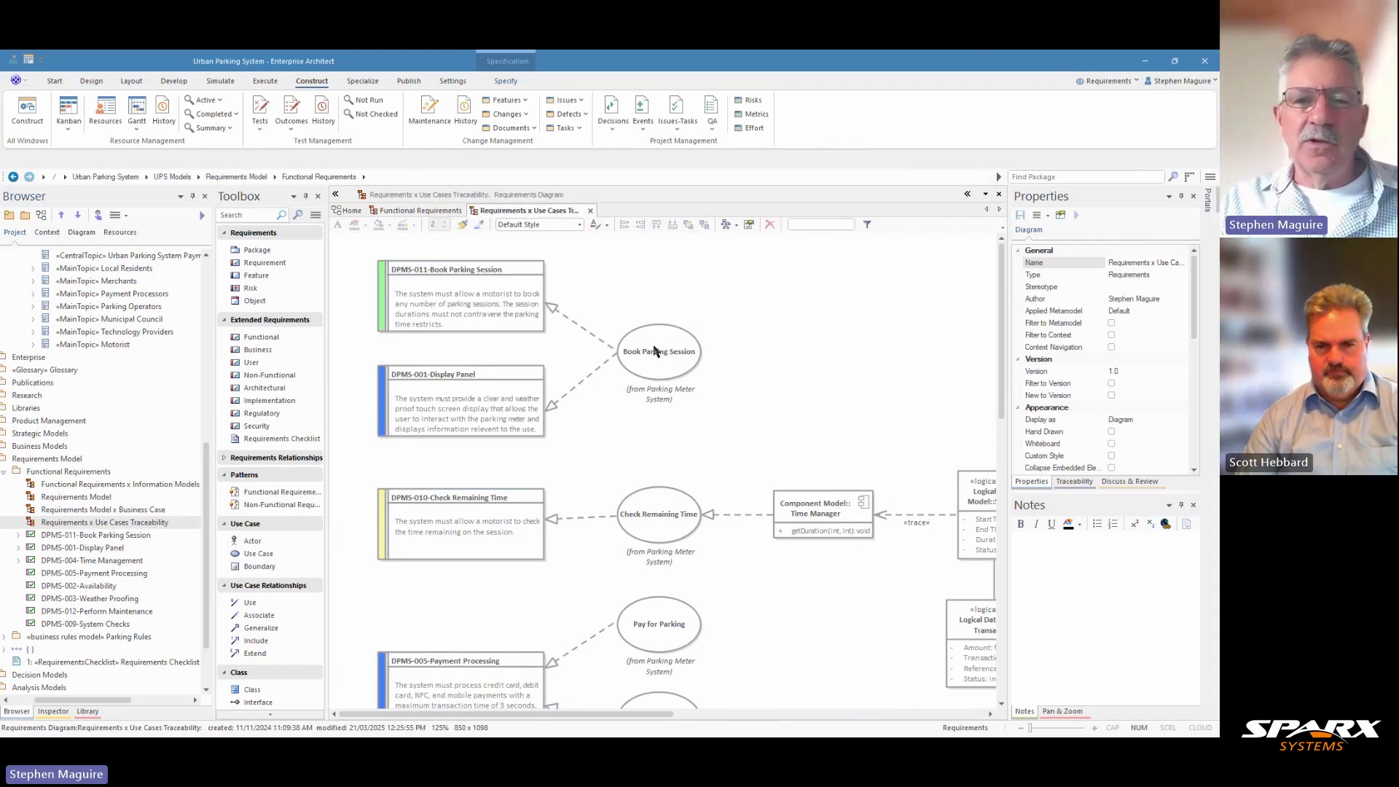
{"action": "scroll", "coordinate": [480, 663], "scroll_direction": "down", "scroll_amount": 3}
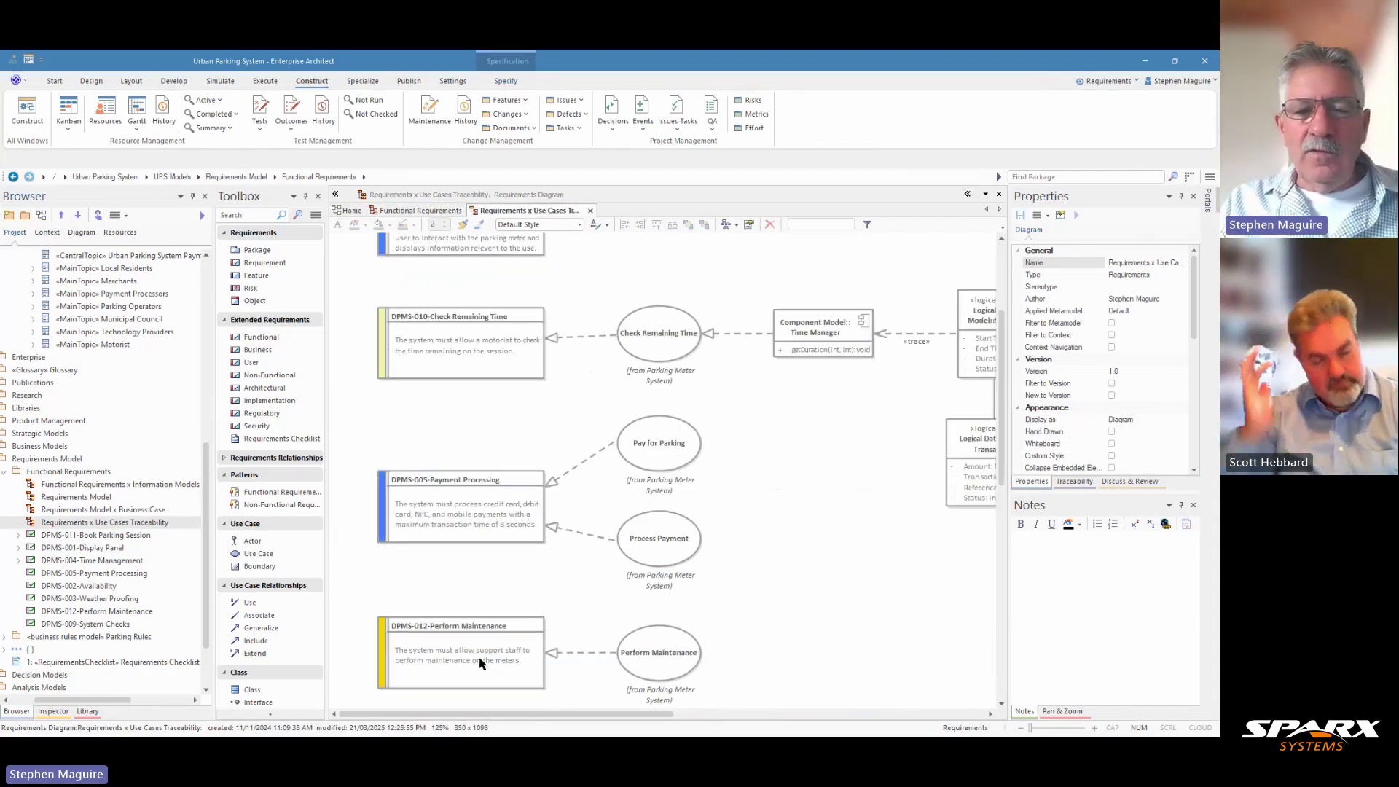
{"action": "scroll", "coordinate": [480, 664], "scroll_direction": "up", "scroll_amount": 3}
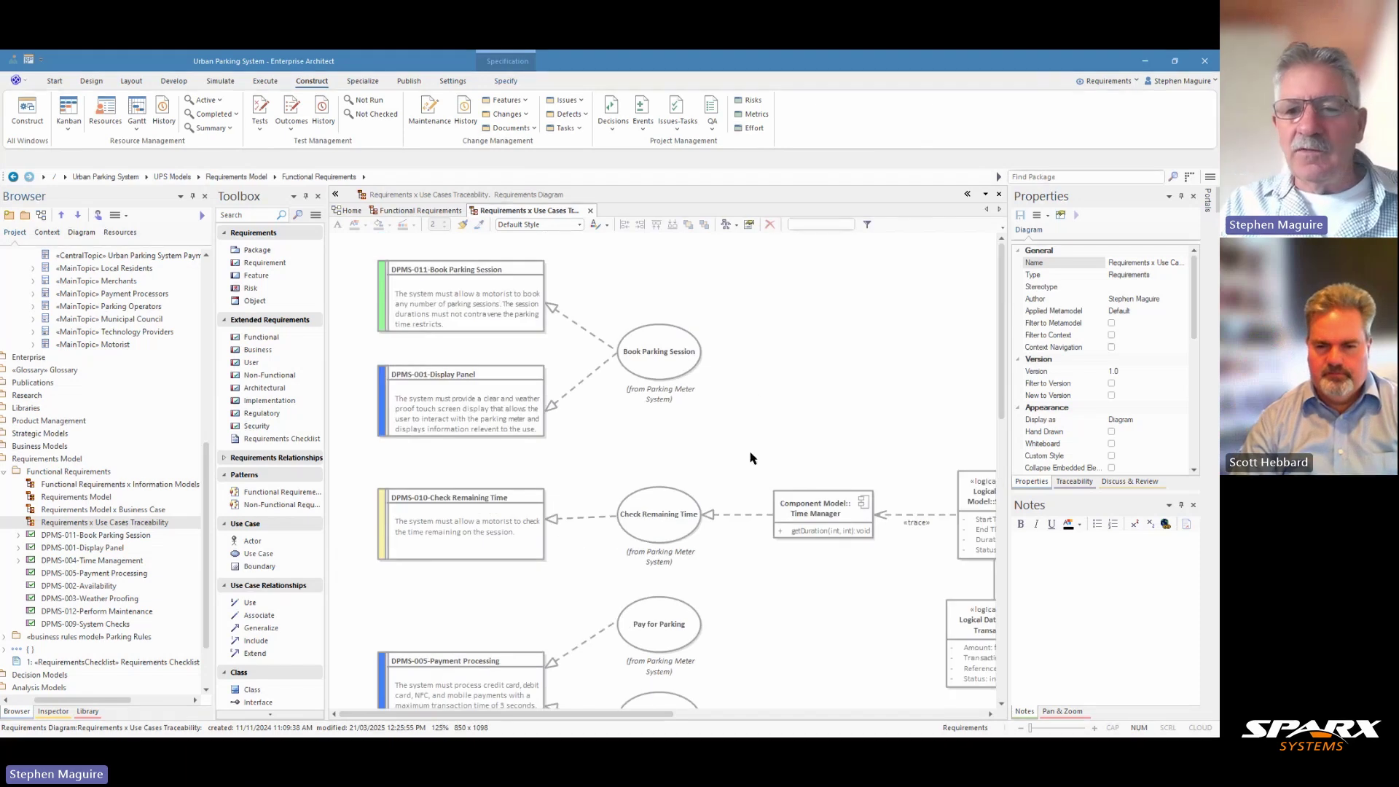
Step: Examine the trace links from the Time Manager component to the logical and physical data model elements in the traceability diagram
{"action": "mouse_move", "coordinate": [658, 722]}
{"action": "left_mouse_down"}
{"action": "mouse_move", "coordinate": [761, 722]}
{"action": "mouse_move", "coordinate": [751, 735]}
{"action": "mouse_move", "coordinate": [644, 726]}
{"action": "left_mouse_up"}
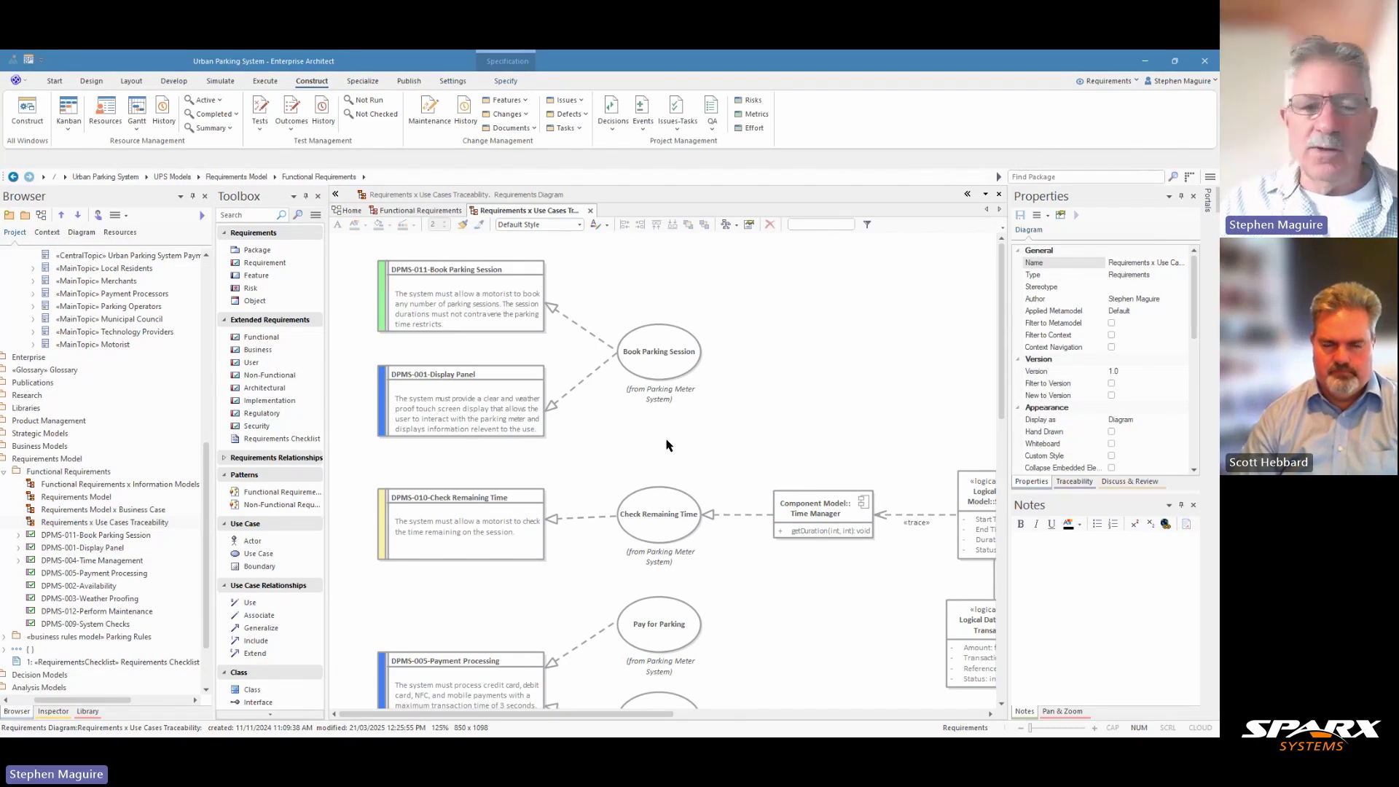
{"action": "left_click_drag", "start_coordinate": [592, 721], "coordinate": [729, 713]}
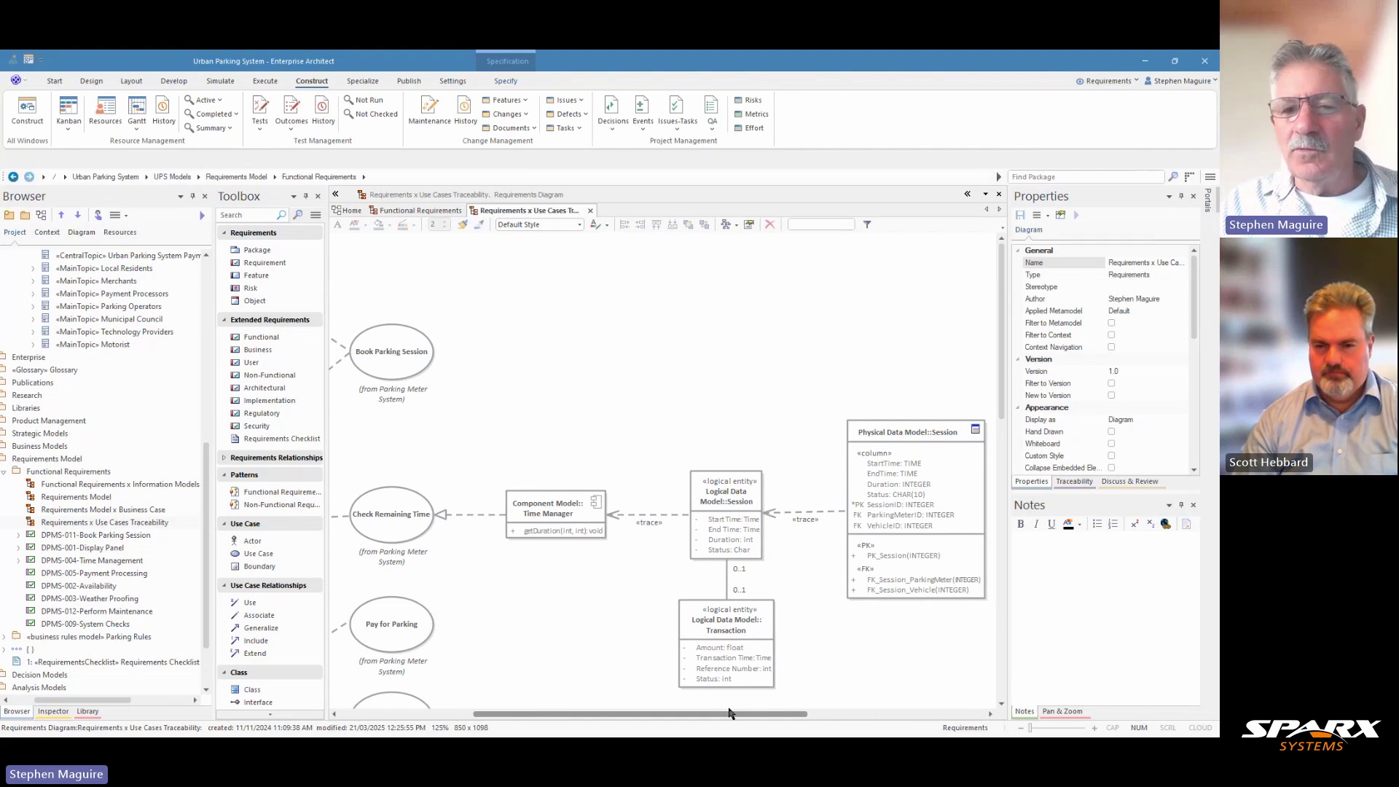
{"action": "left_click_drag", "start_coordinate": [729, 713], "coordinate": [536, 727]}
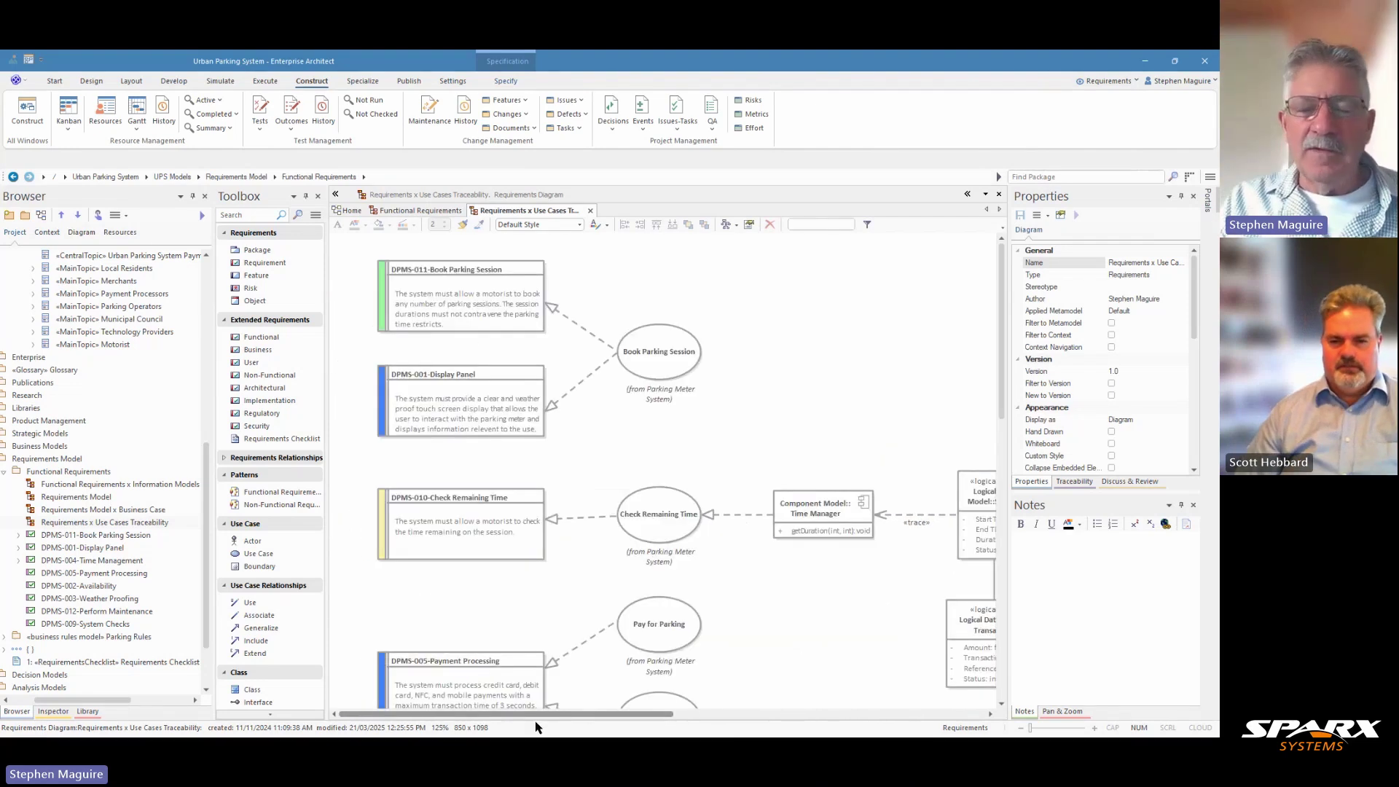
Step: Show the traceability diagram in Specification View, look through its items, and return it to Graphical View
{"action": "left_click", "coordinate": [744, 271]}
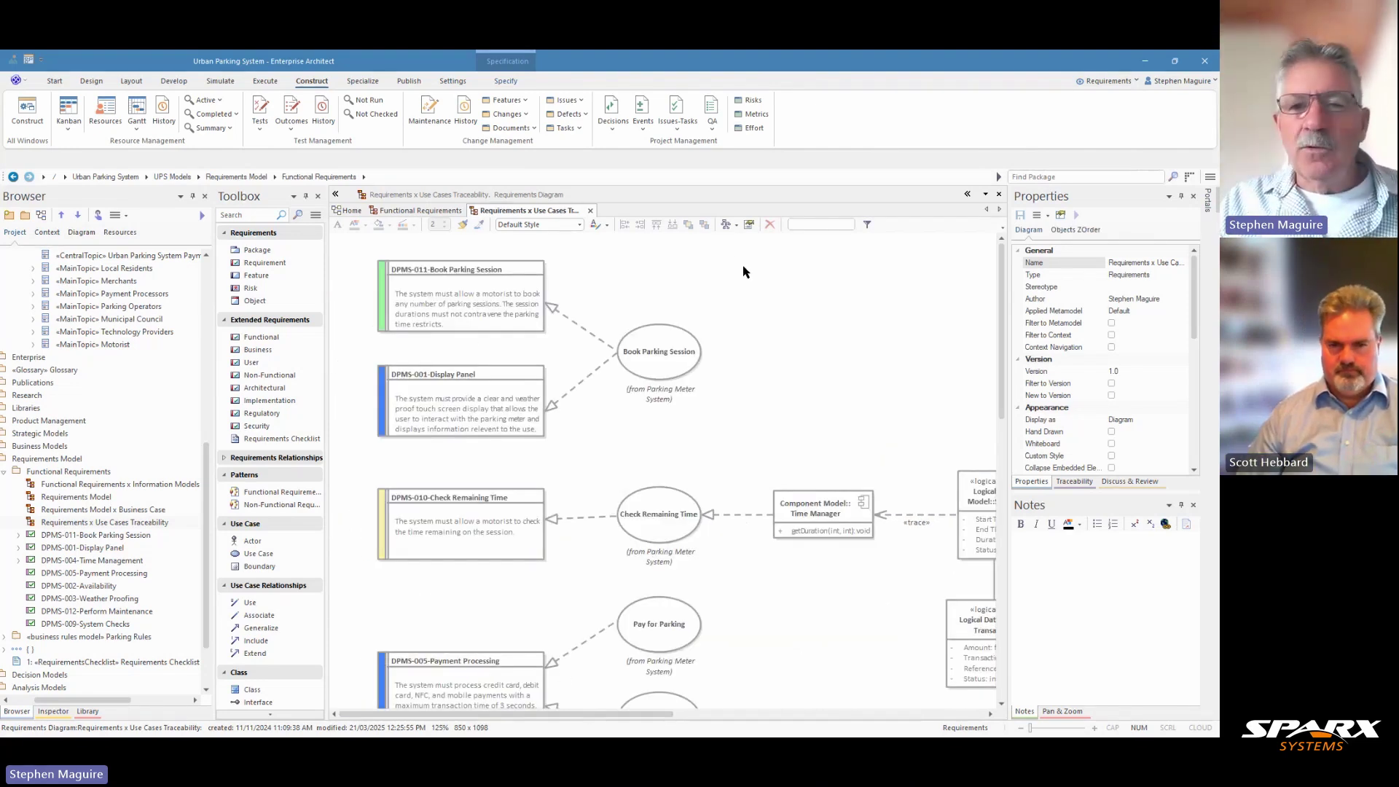
{"action": "right_click", "coordinate": [744, 272]}
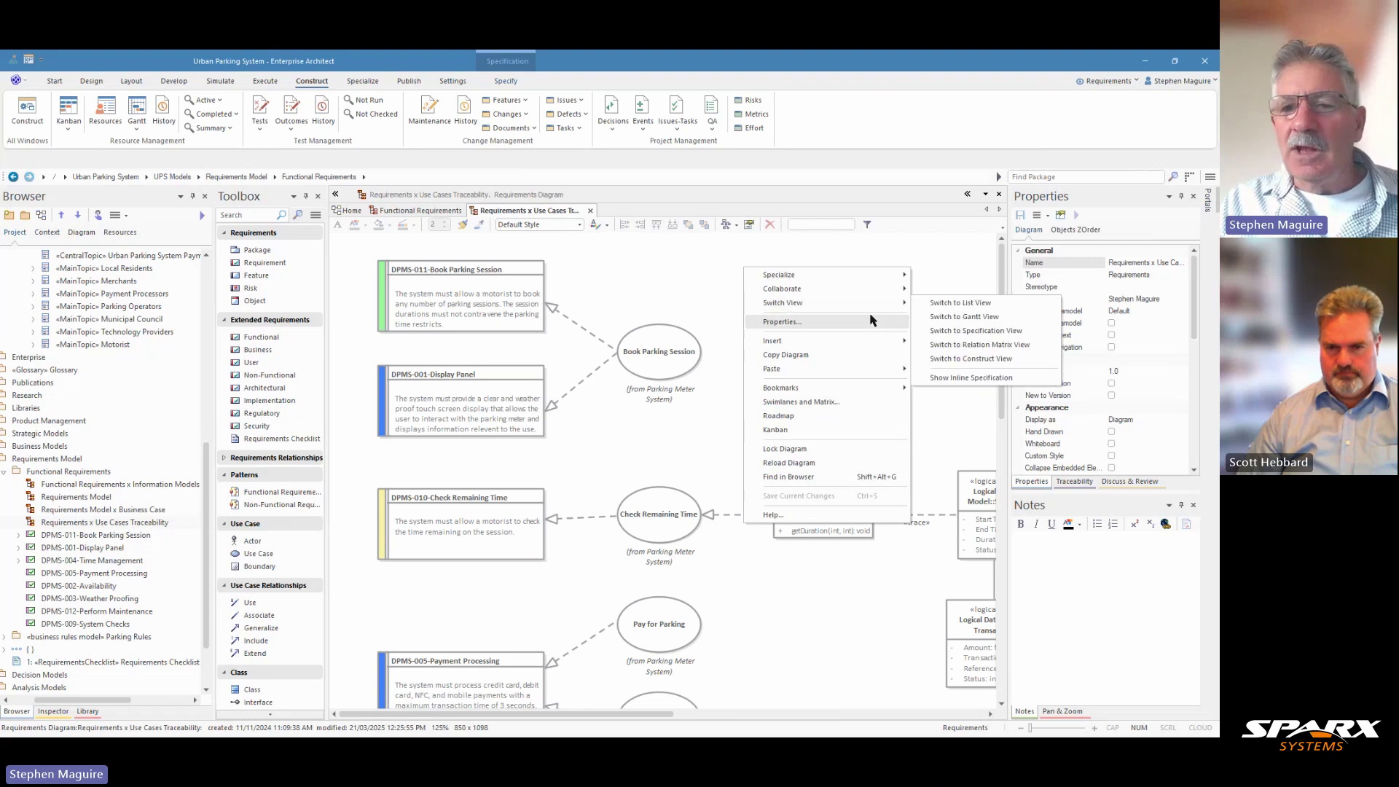
{"action": "left_click", "coordinate": [952, 336]}
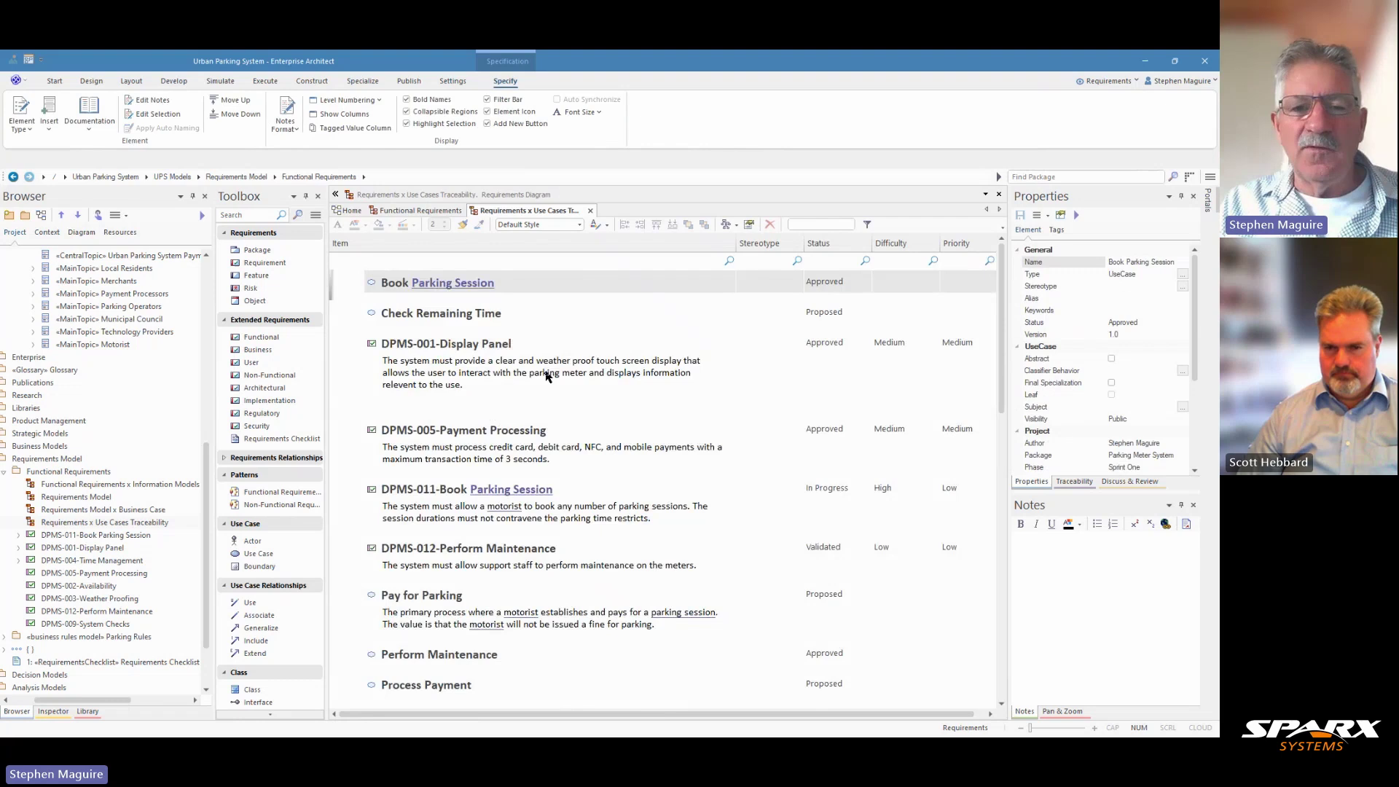
{"action": "scroll", "coordinate": [548, 381], "scroll_direction": "down", "scroll_amount": 3}
{"action": "scroll", "coordinate": [549, 380], "scroll_direction": "up", "scroll_amount": 3}
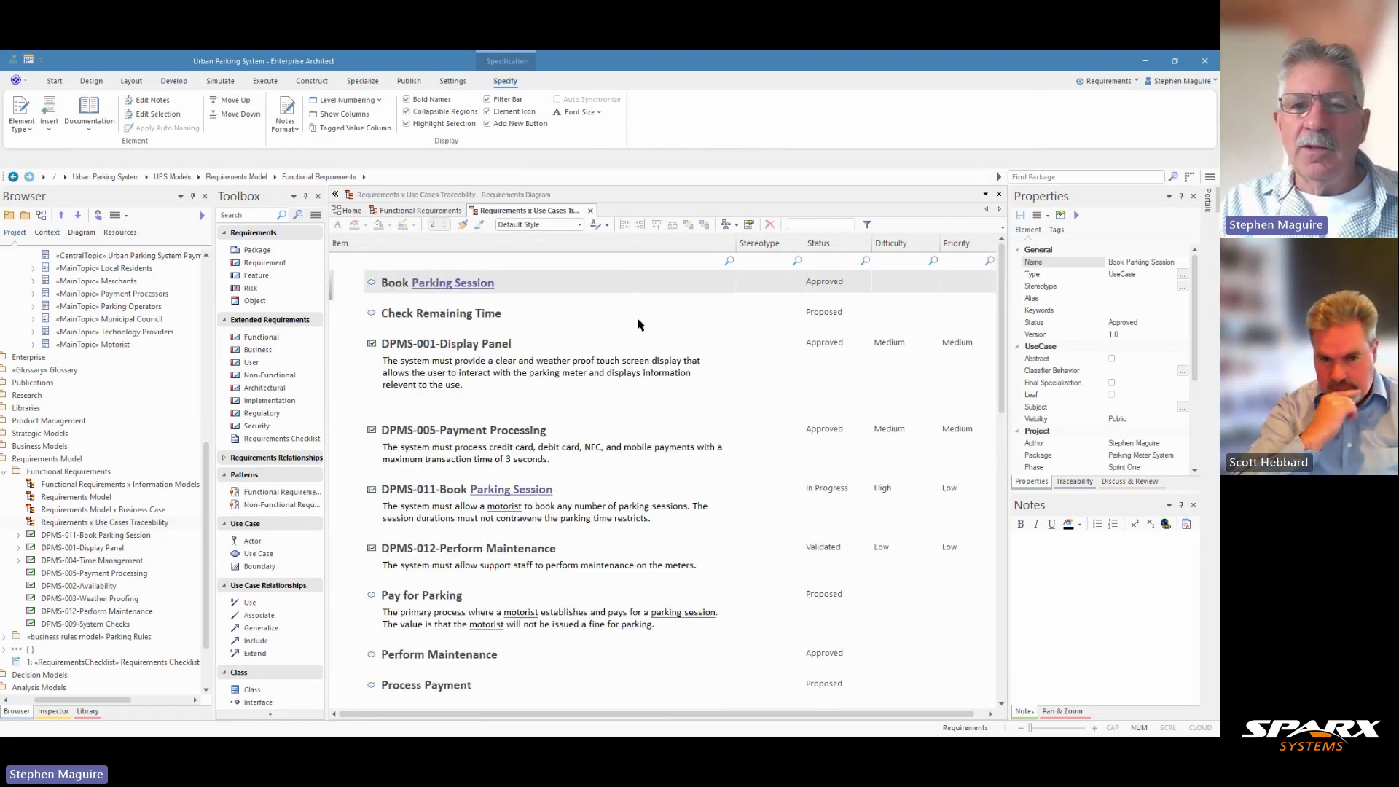
{"action": "right_click", "coordinate": [661, 348]}
{"action": "mouse_move", "coordinate": [717, 378]}
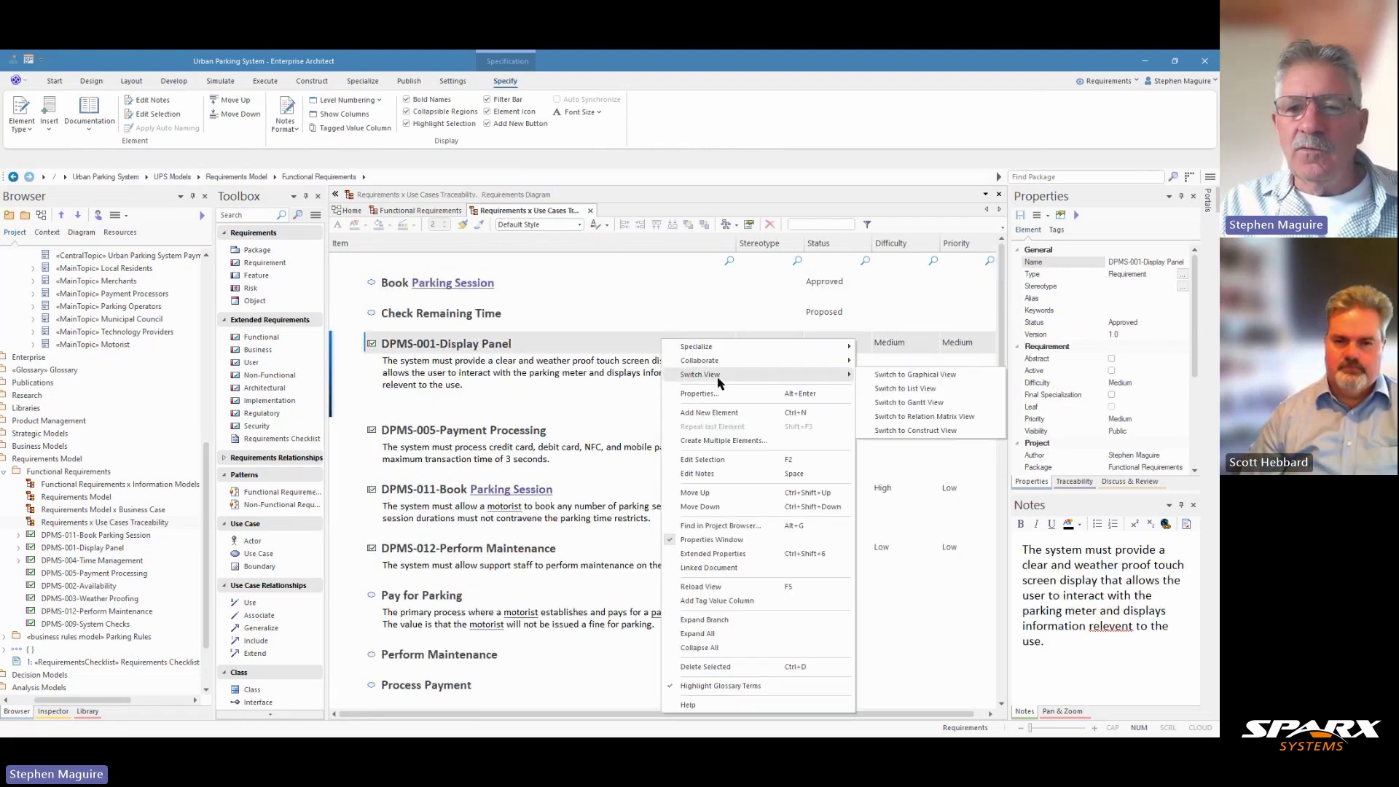
{"action": "left_click", "coordinate": [915, 376]}
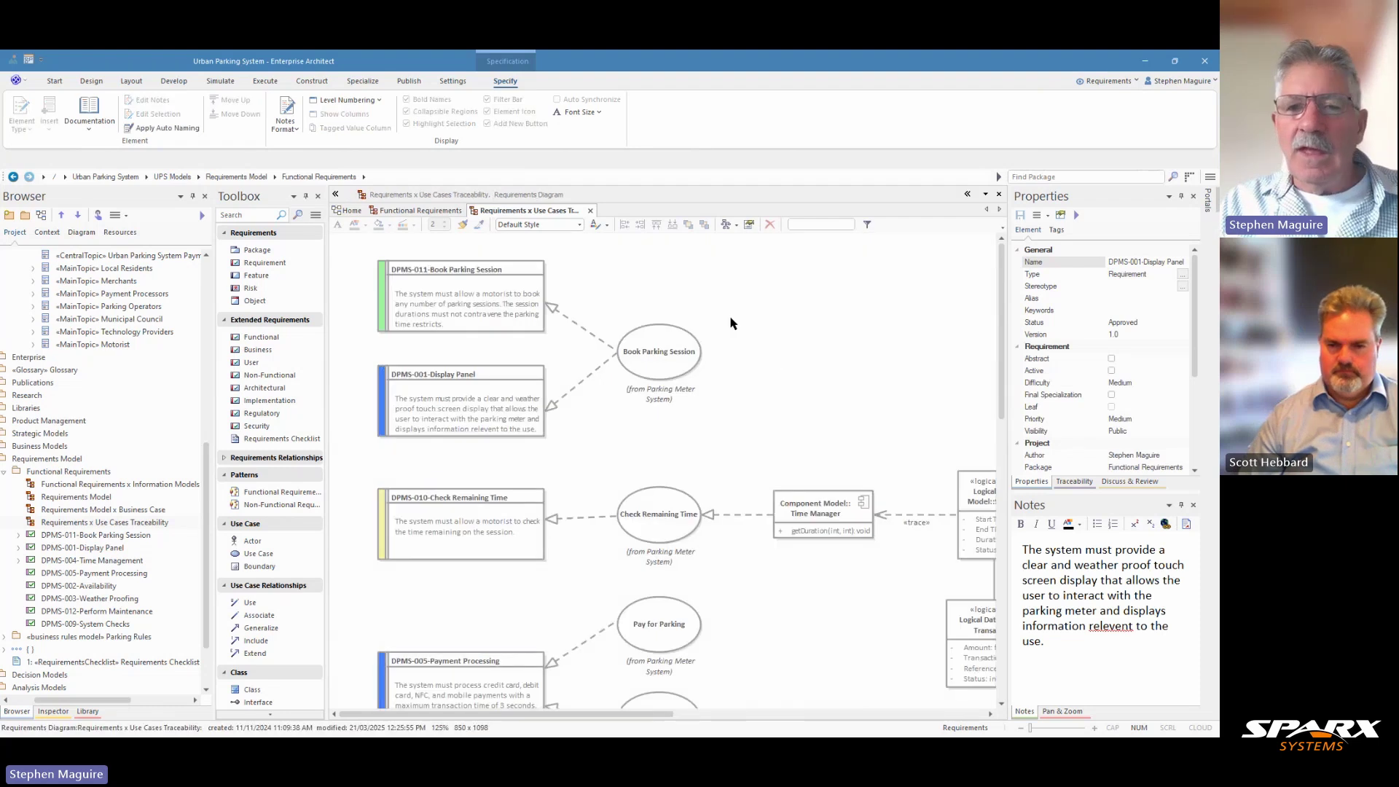
Step: Switch the Requirements x Use Cases Traceability diagram to Relation Matrix View
{"action": "right_click", "coordinate": [740, 285]}
{"action": "mouse_move", "coordinate": [793, 319]}
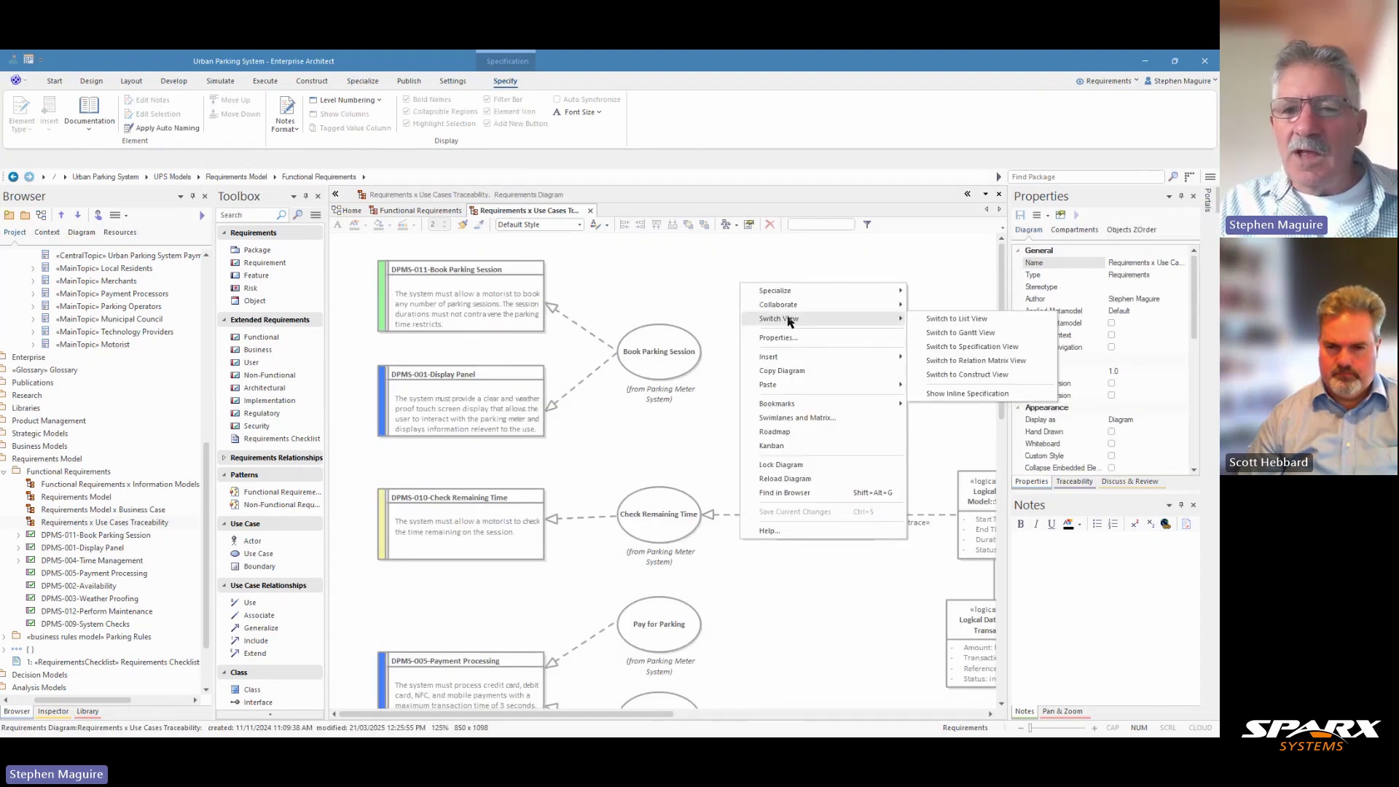
{"action": "left_click", "coordinate": [969, 363]}
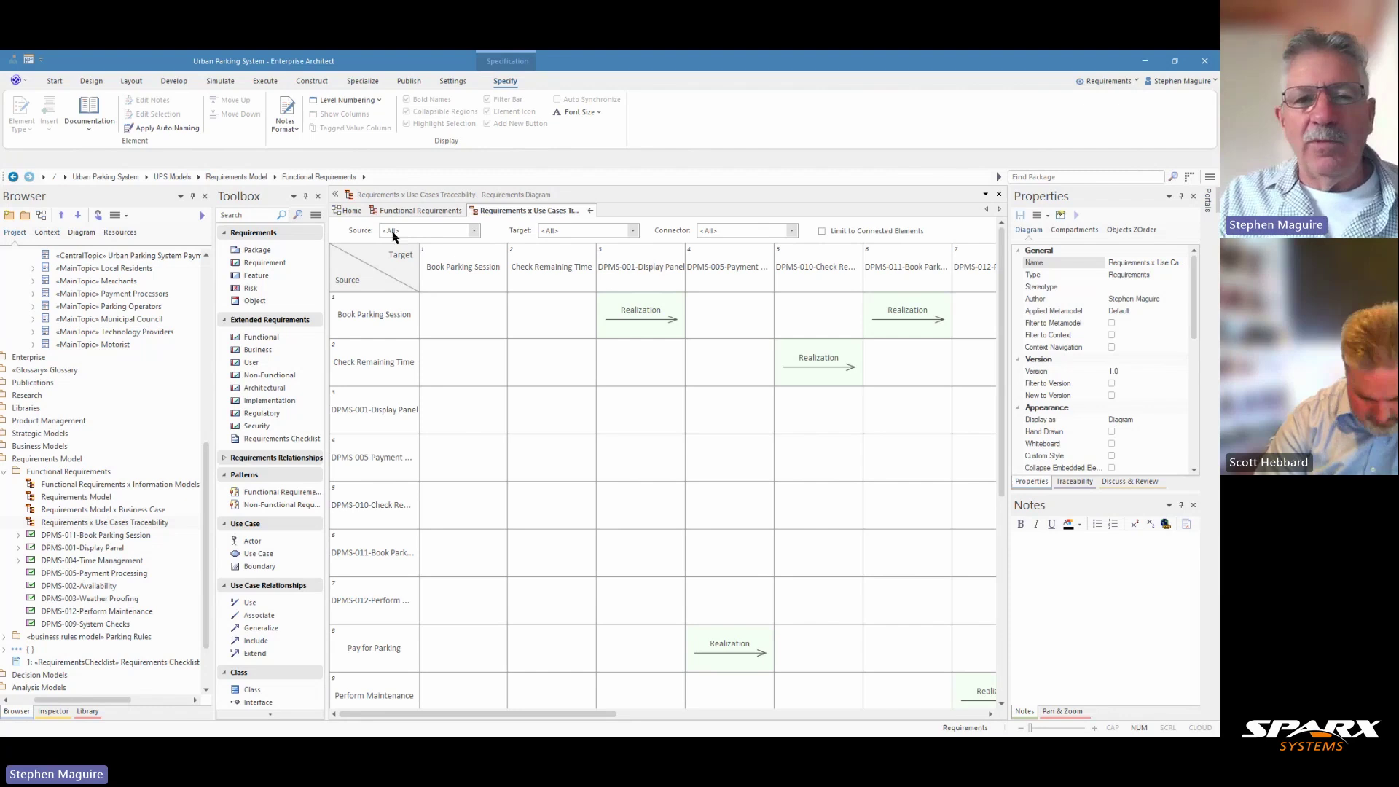
Step: Filter the relation matrix to Requirement as source and UseCase as target, and show the available connector types
{"action": "left_click", "coordinate": [474, 233]}
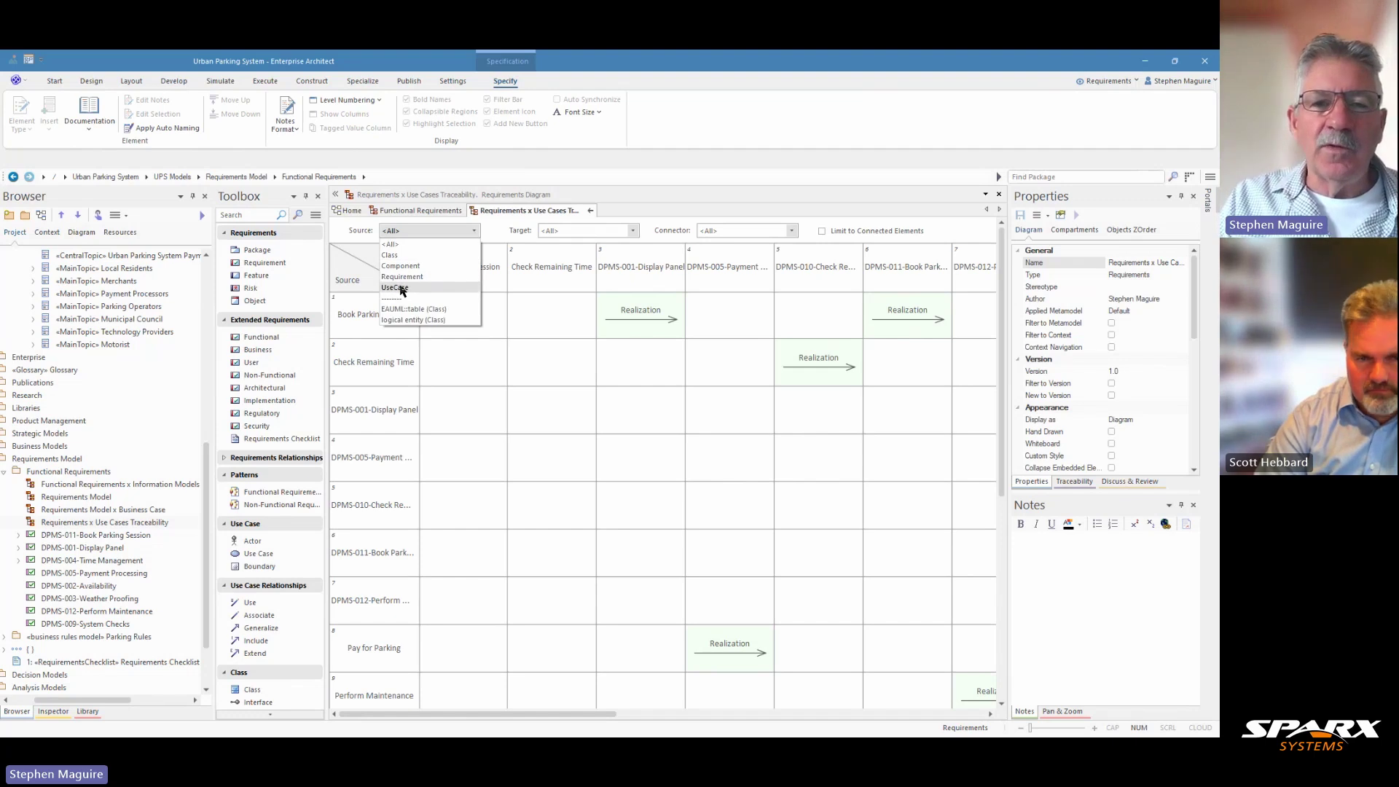
{"action": "left_click", "coordinate": [400, 278]}
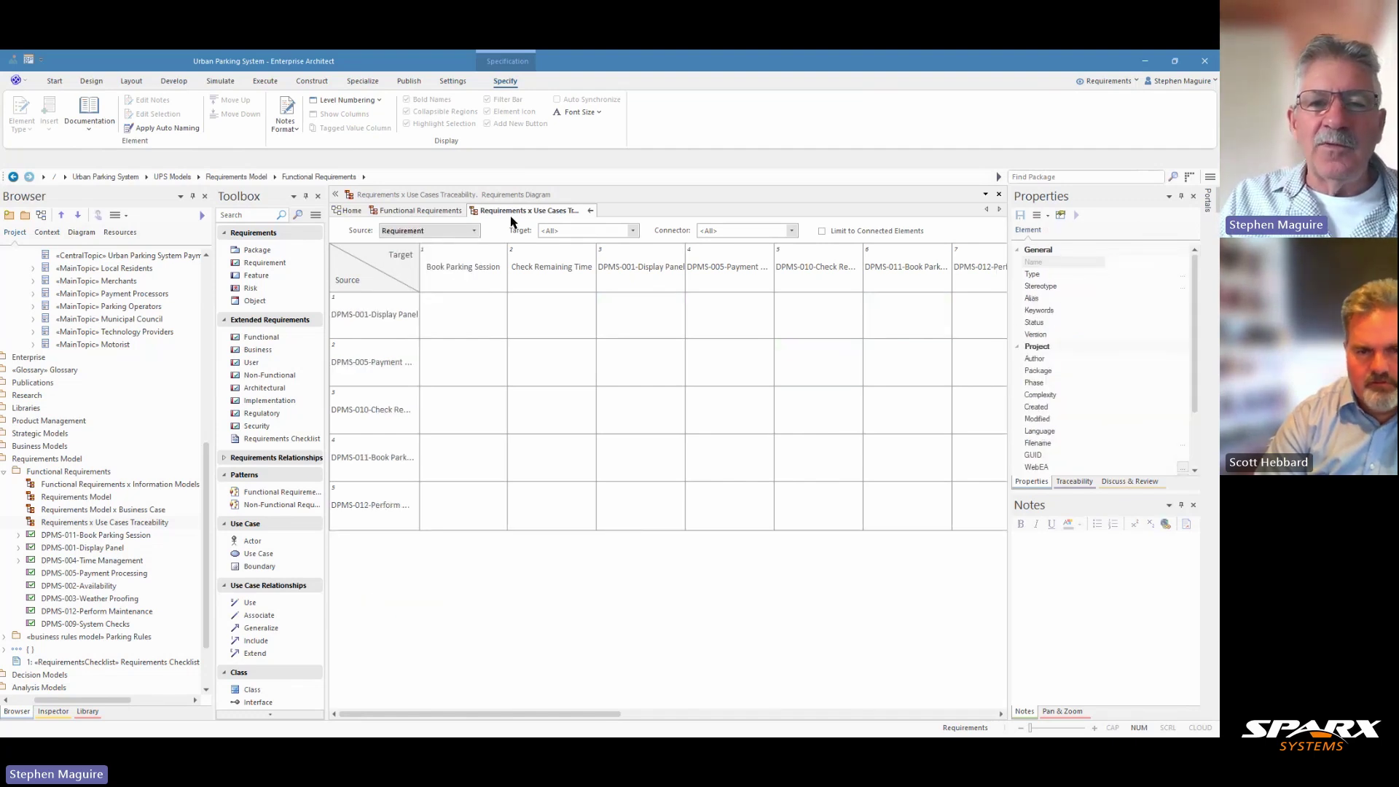
{"action": "left_click", "coordinate": [631, 231]}
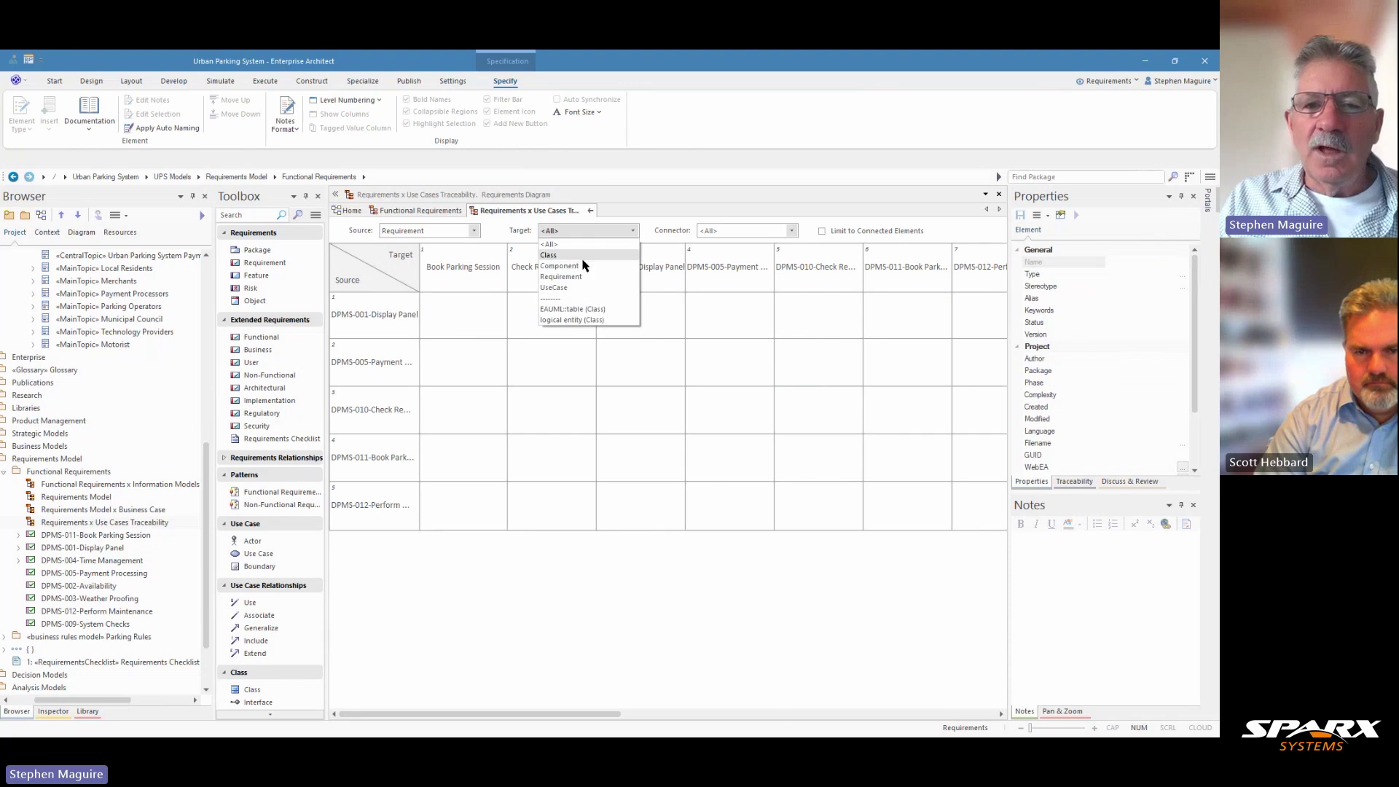
{"action": "left_click", "coordinate": [573, 288]}
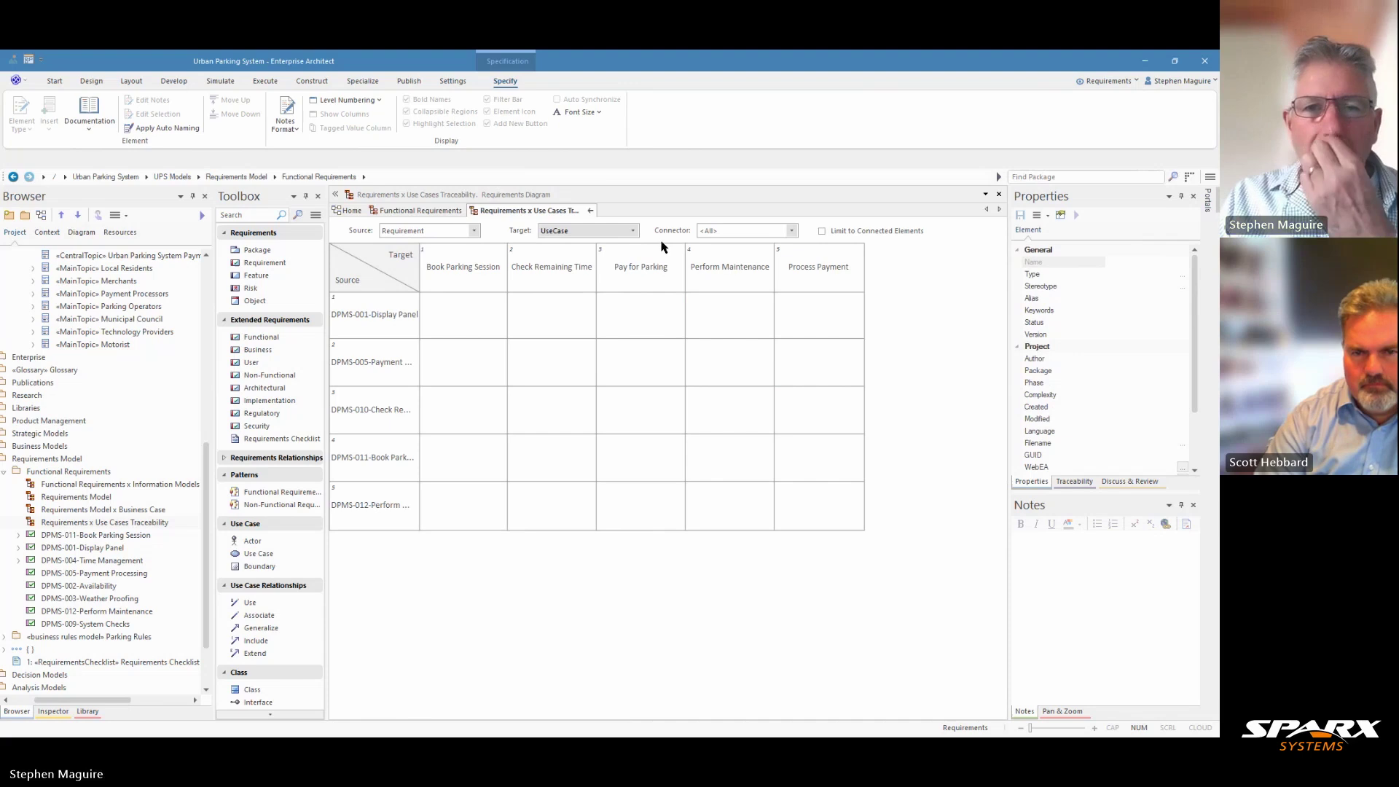
{"action": "left_click", "coordinate": [793, 232]}
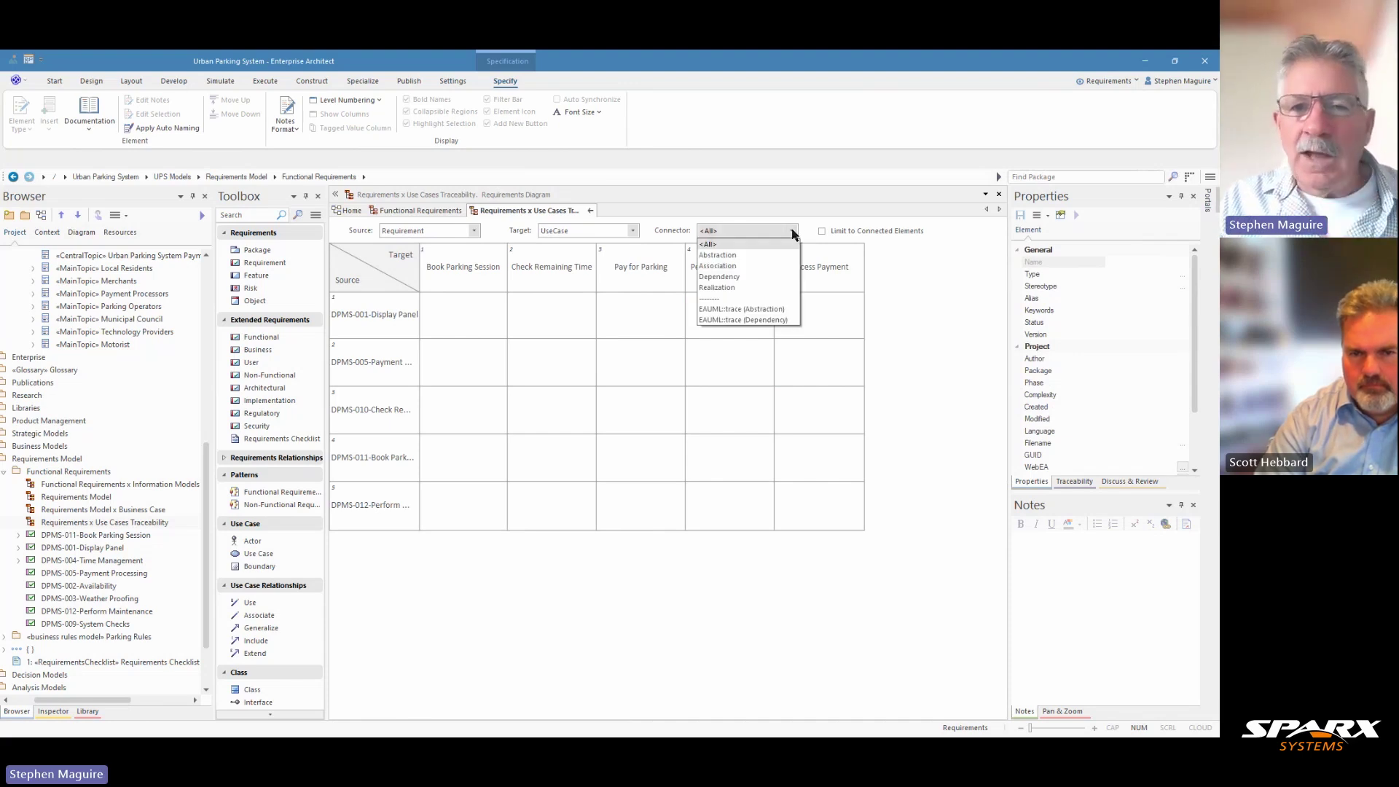
Step: Set the relation matrix source to UseCase and target to Requirement, and limit it to connected elements
{"action": "left_click", "coordinate": [474, 230]}
{"action": "left_click", "coordinate": [475, 230]}
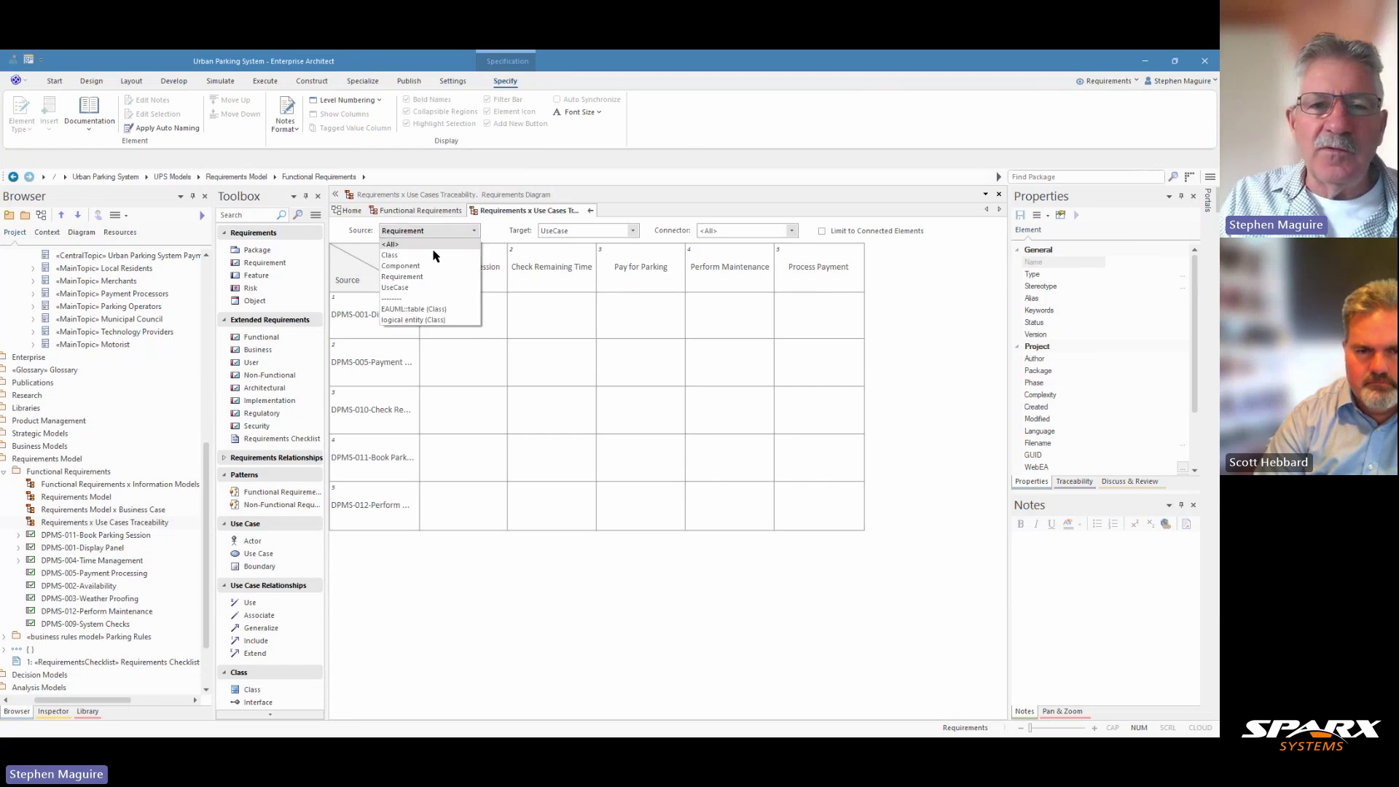
{"action": "left_click", "coordinate": [407, 288]}
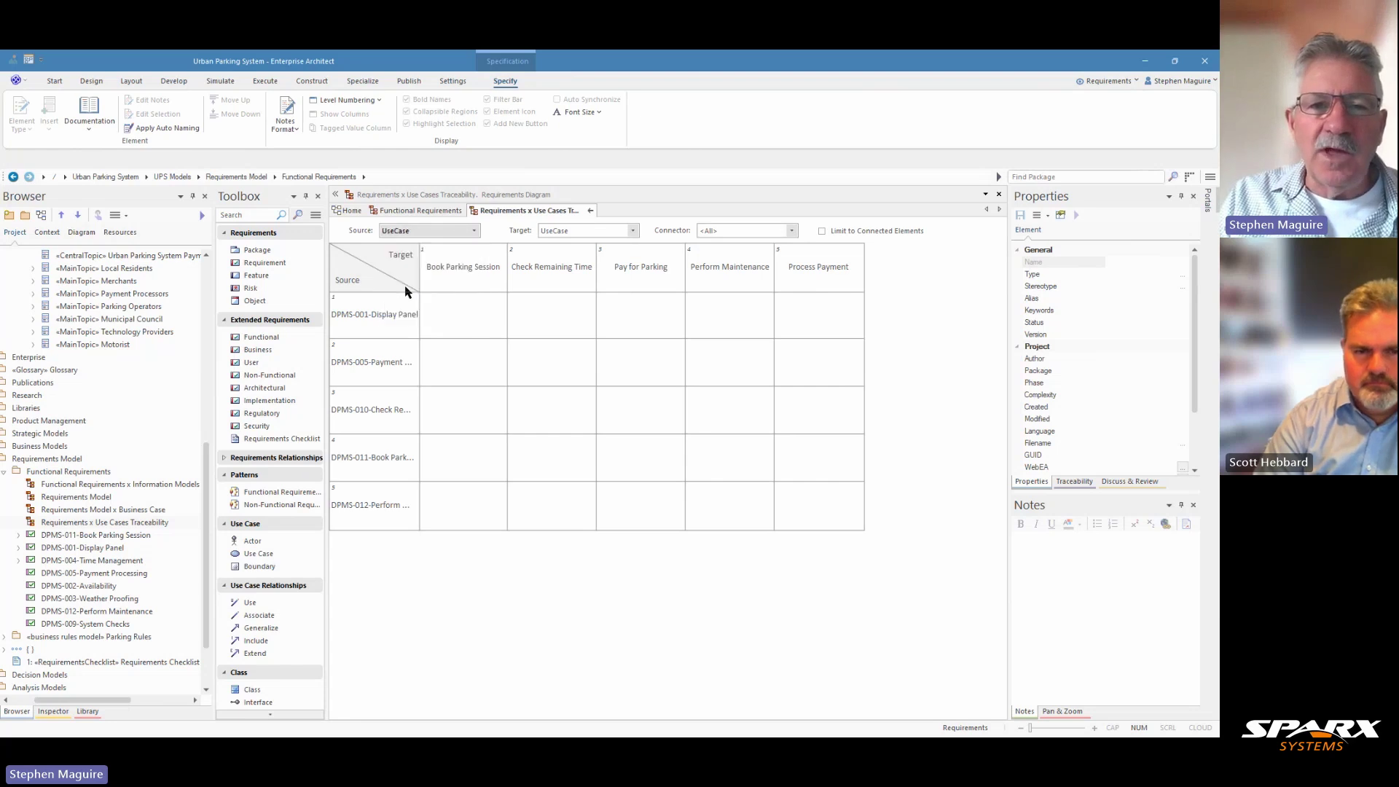
{"action": "left_click", "coordinate": [634, 232]}
{"action": "left_click", "coordinate": [579, 279]}
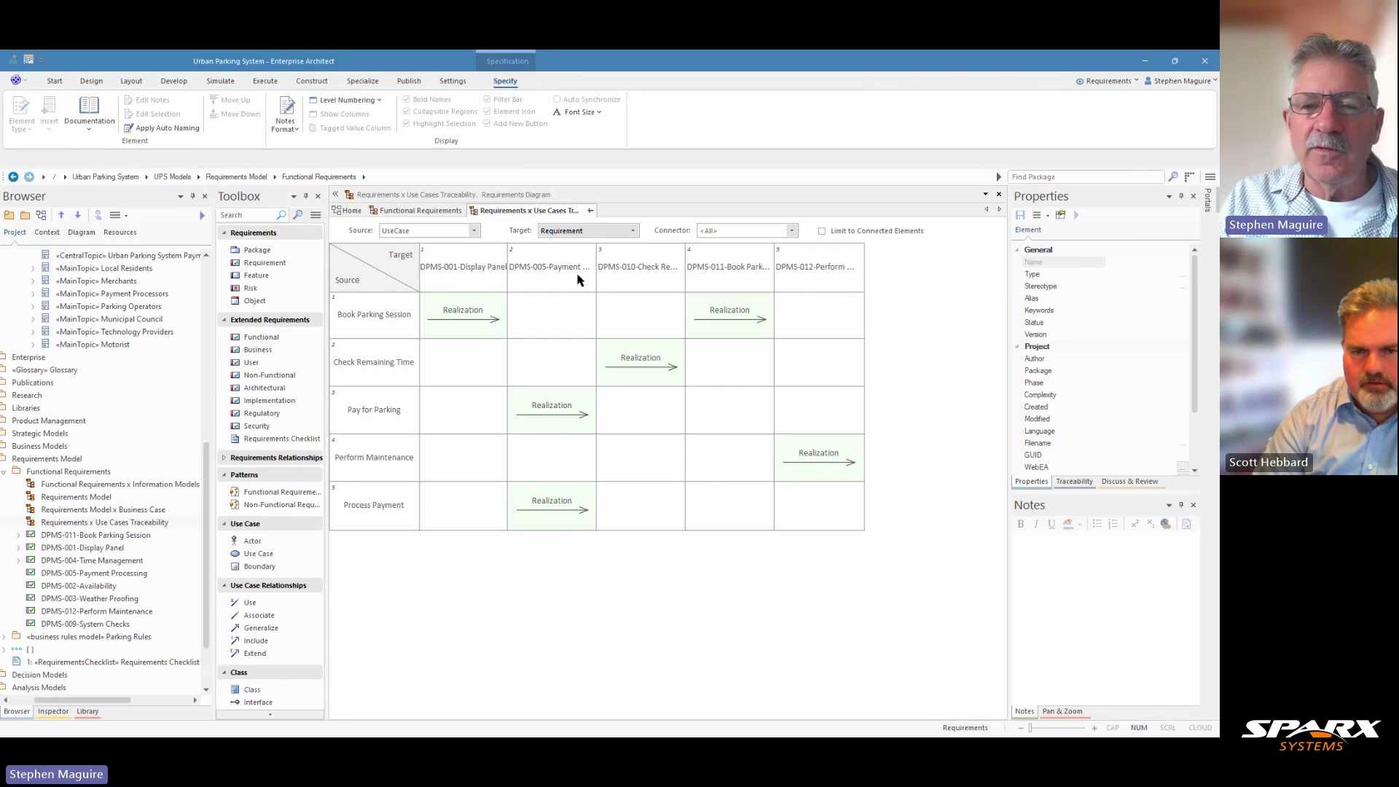
{"action": "left_click", "coordinate": [390, 234]}
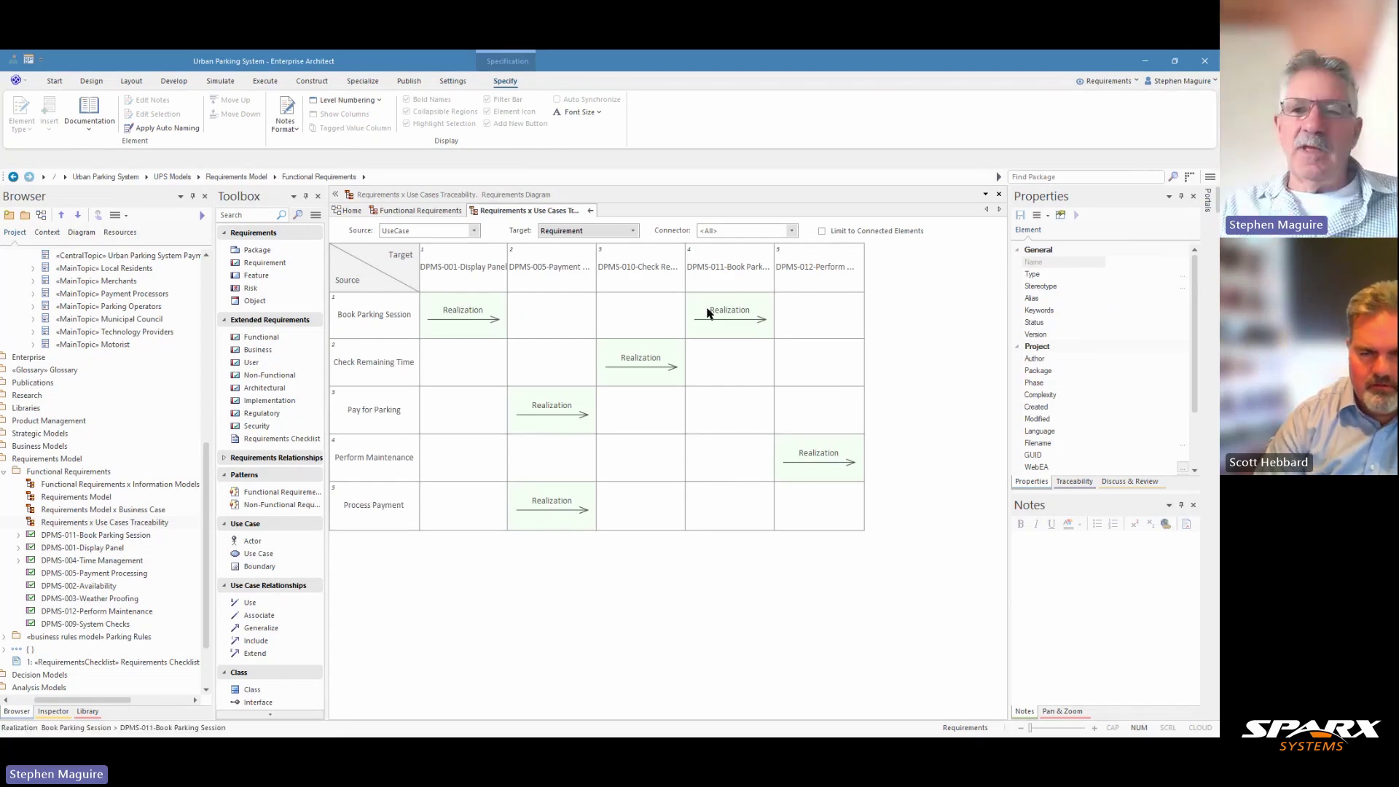
{"action": "left_click", "coordinate": [823, 232]}
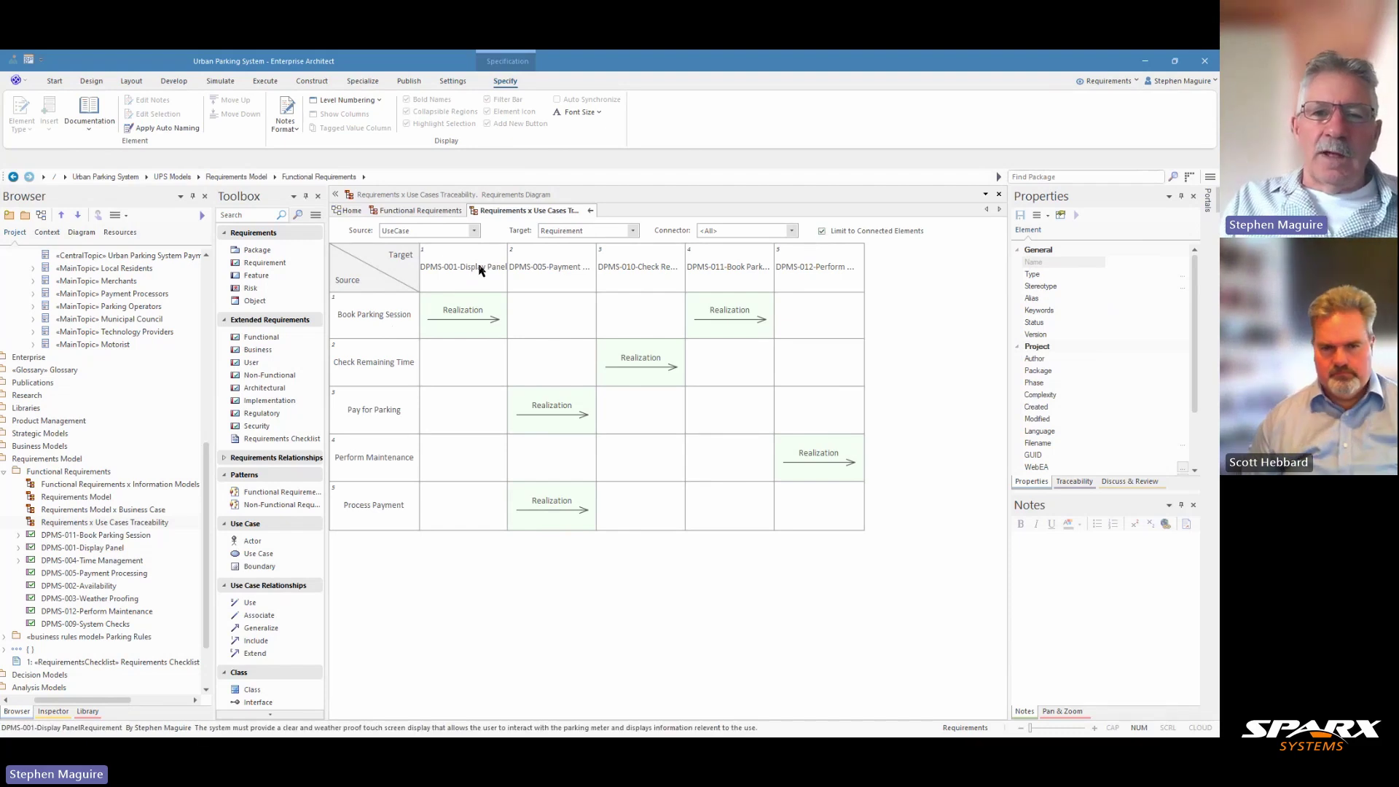
{"action": "right_click", "coordinate": [546, 315]}
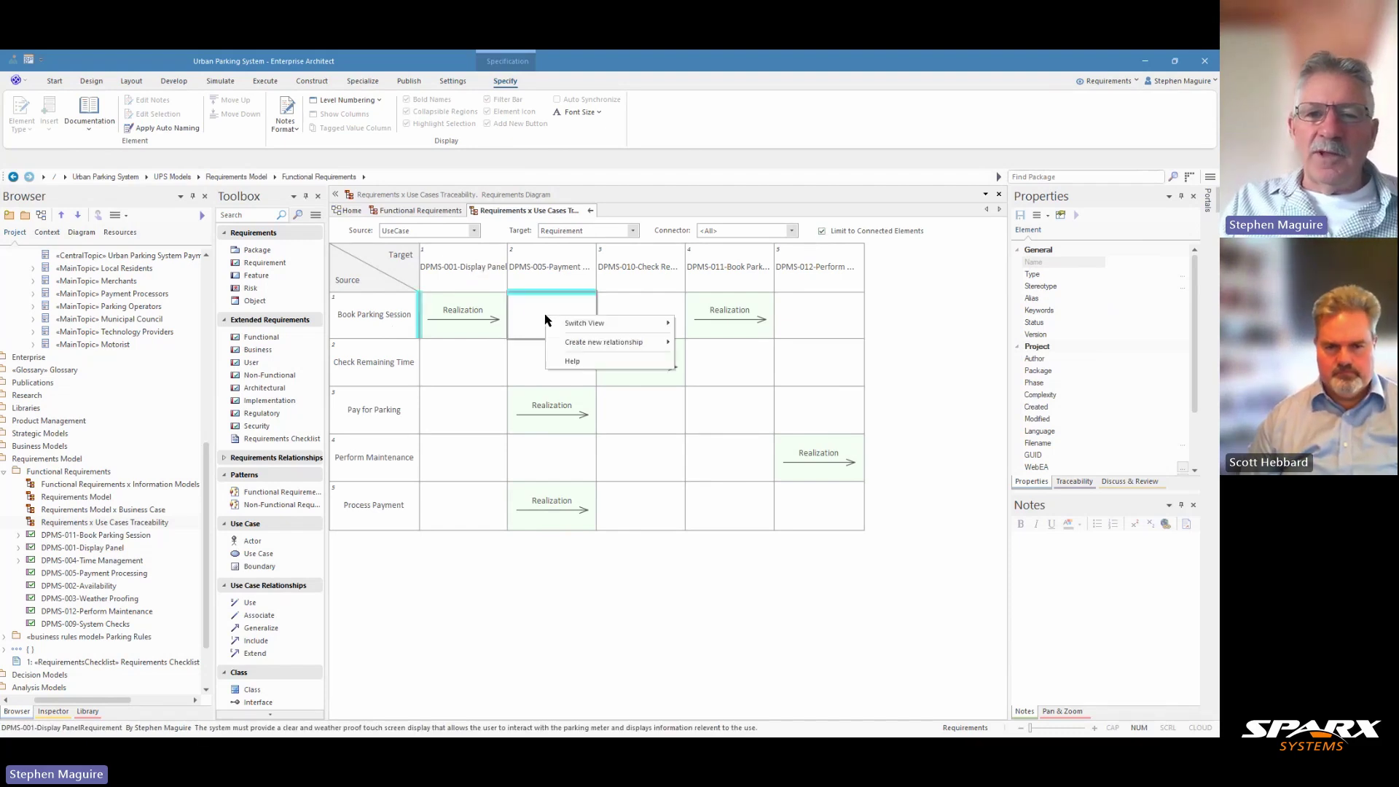
{"action": "mouse_move", "coordinate": [589, 347]}
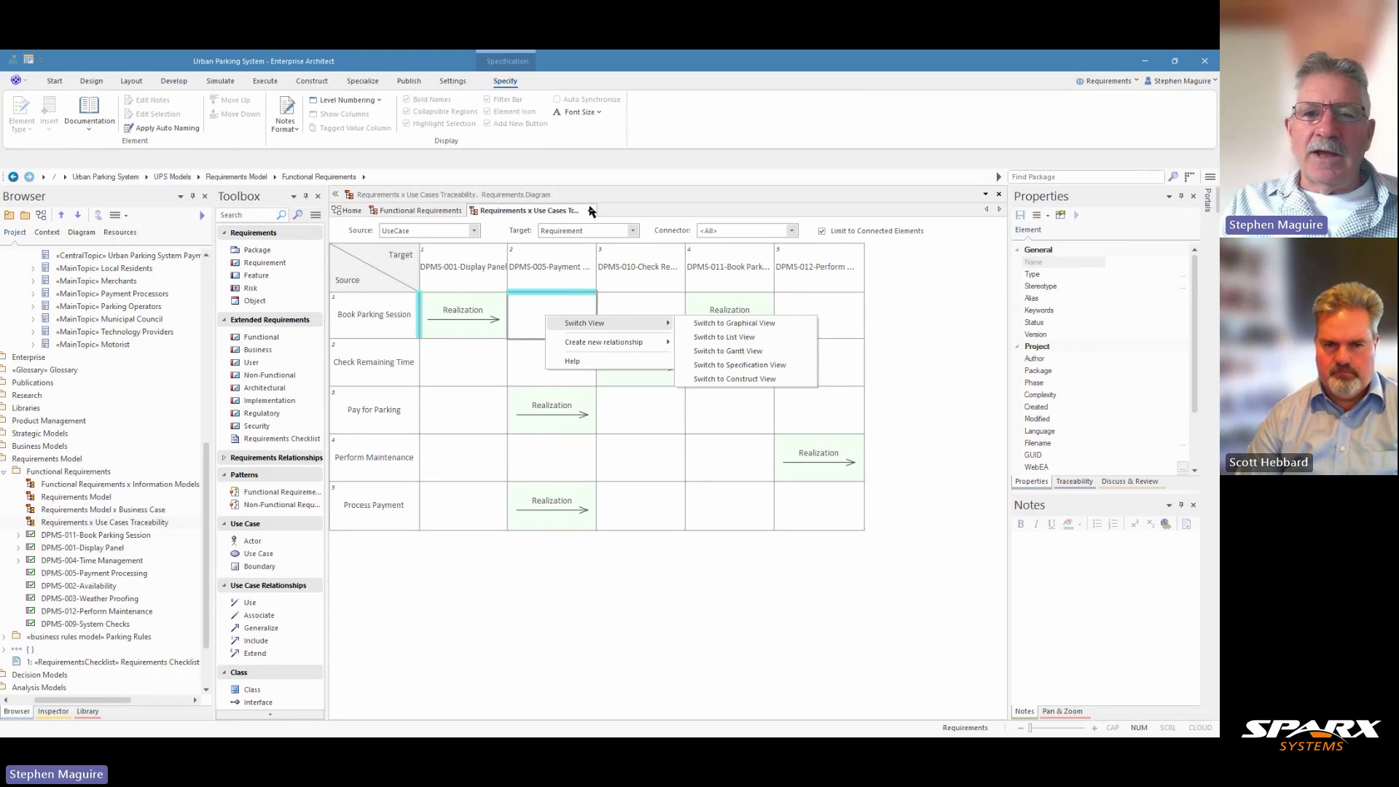
{"action": "left_click", "coordinate": [894, 292]}
{"action": "right_click", "coordinate": [896, 292]}
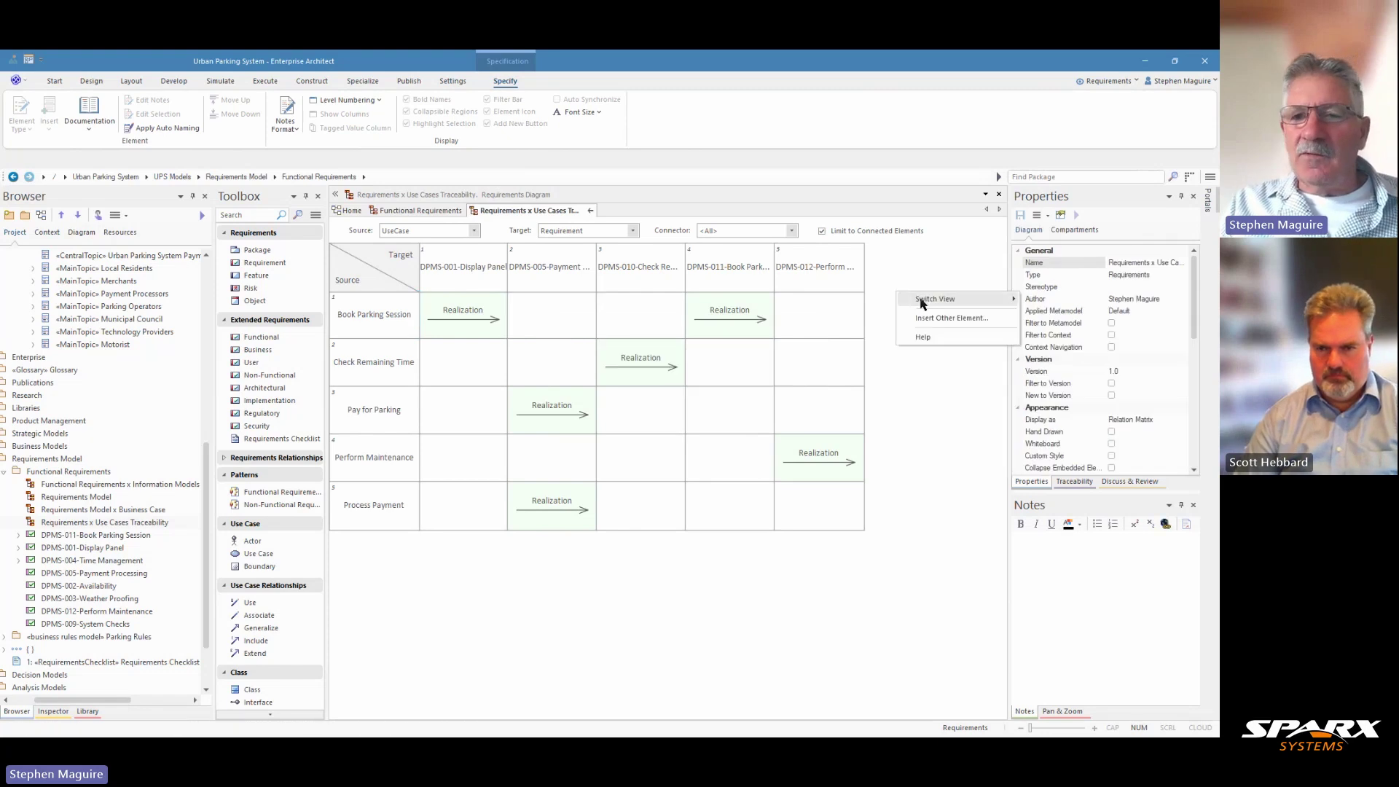
{"action": "mouse_move", "coordinate": [937, 301]}
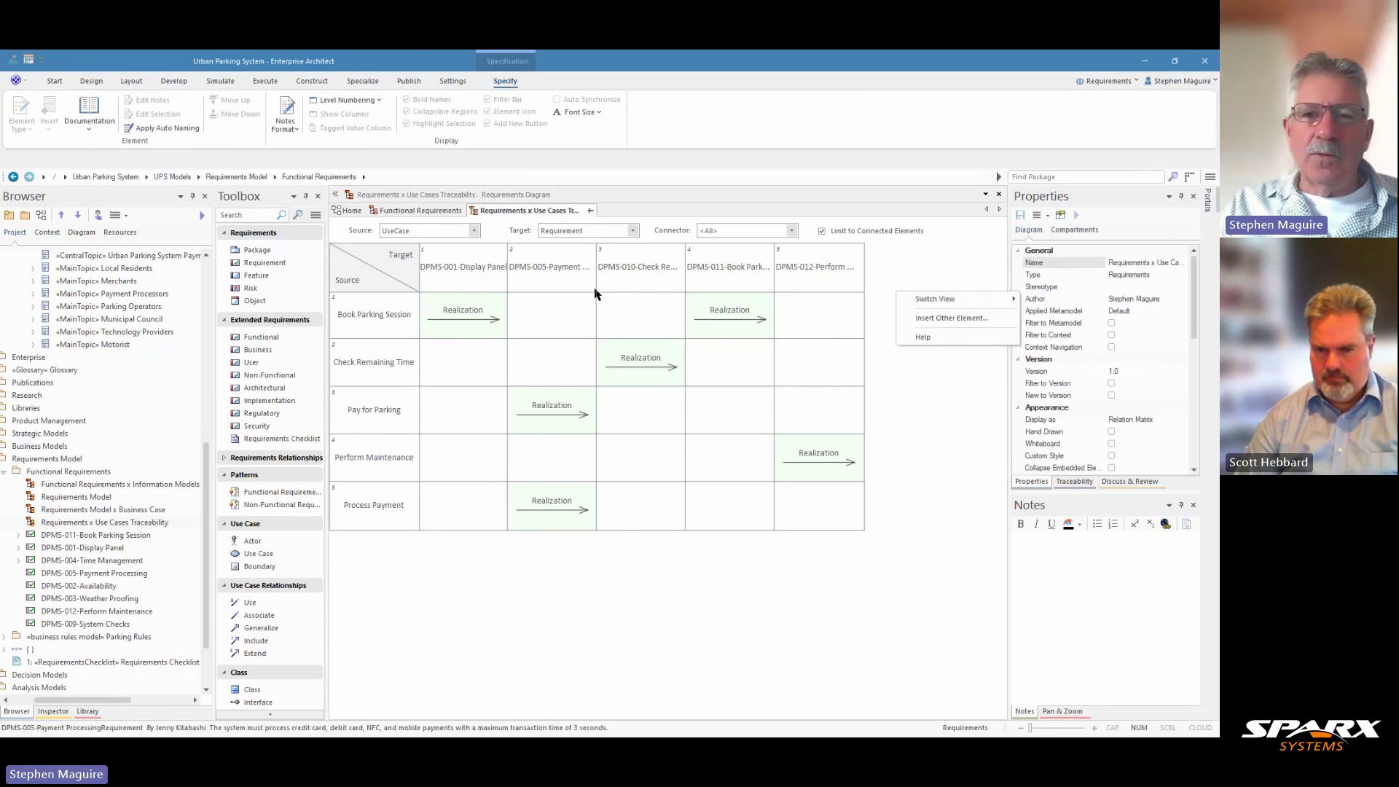
Step: Select the DPMS-005-Payment Processing requirement in the matrix and widen the area showing its properties and notes
{"action": "left_click", "coordinate": [550, 277]}
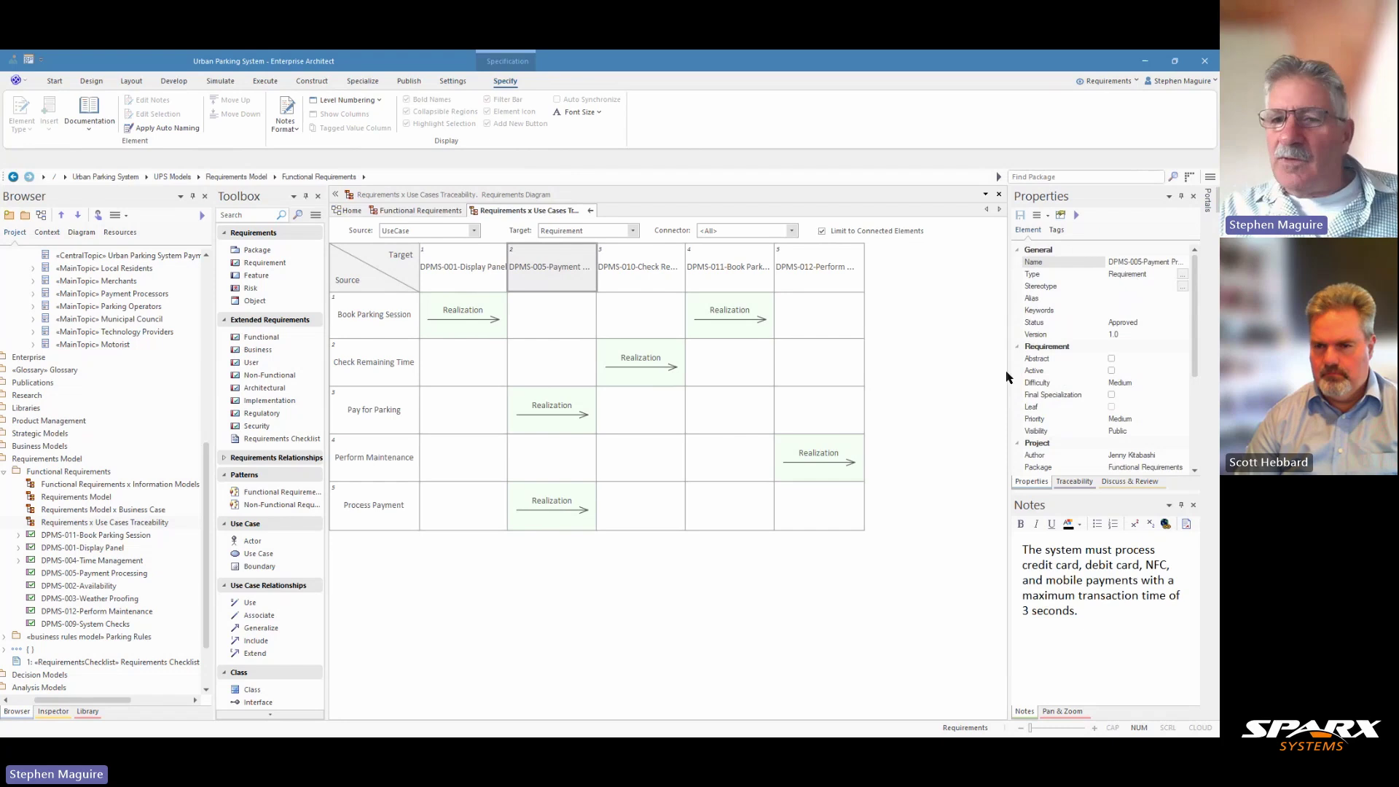
{"action": "left_click_drag", "start_coordinate": [1008, 378], "coordinate": [935, 364]}
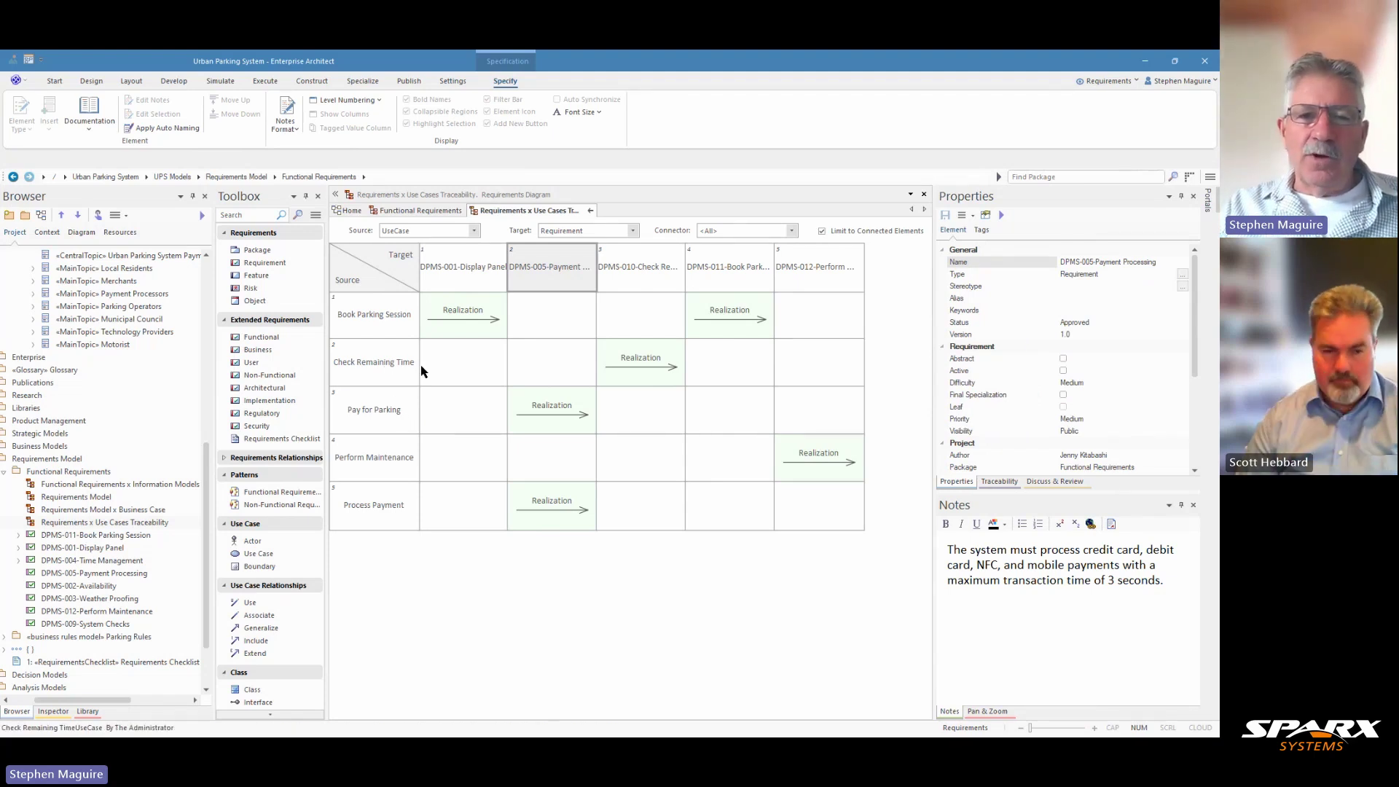
Step: Create a Realization relationship in the matrix from the Check Remaining Time use case to the DPMS-005-Payment Processing requirement
{"action": "right_click", "coordinate": [545, 365]}
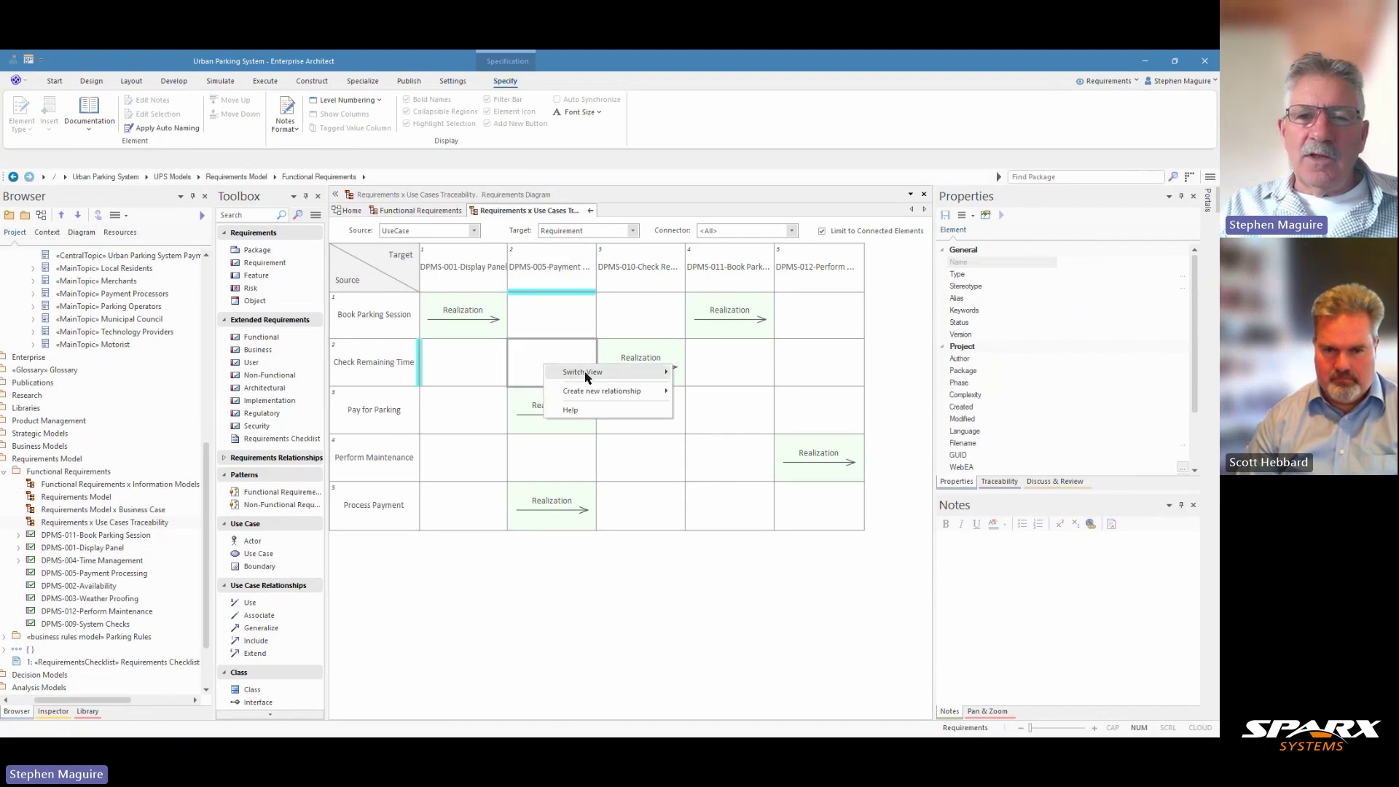
{"action": "mouse_move", "coordinate": [585, 375]}
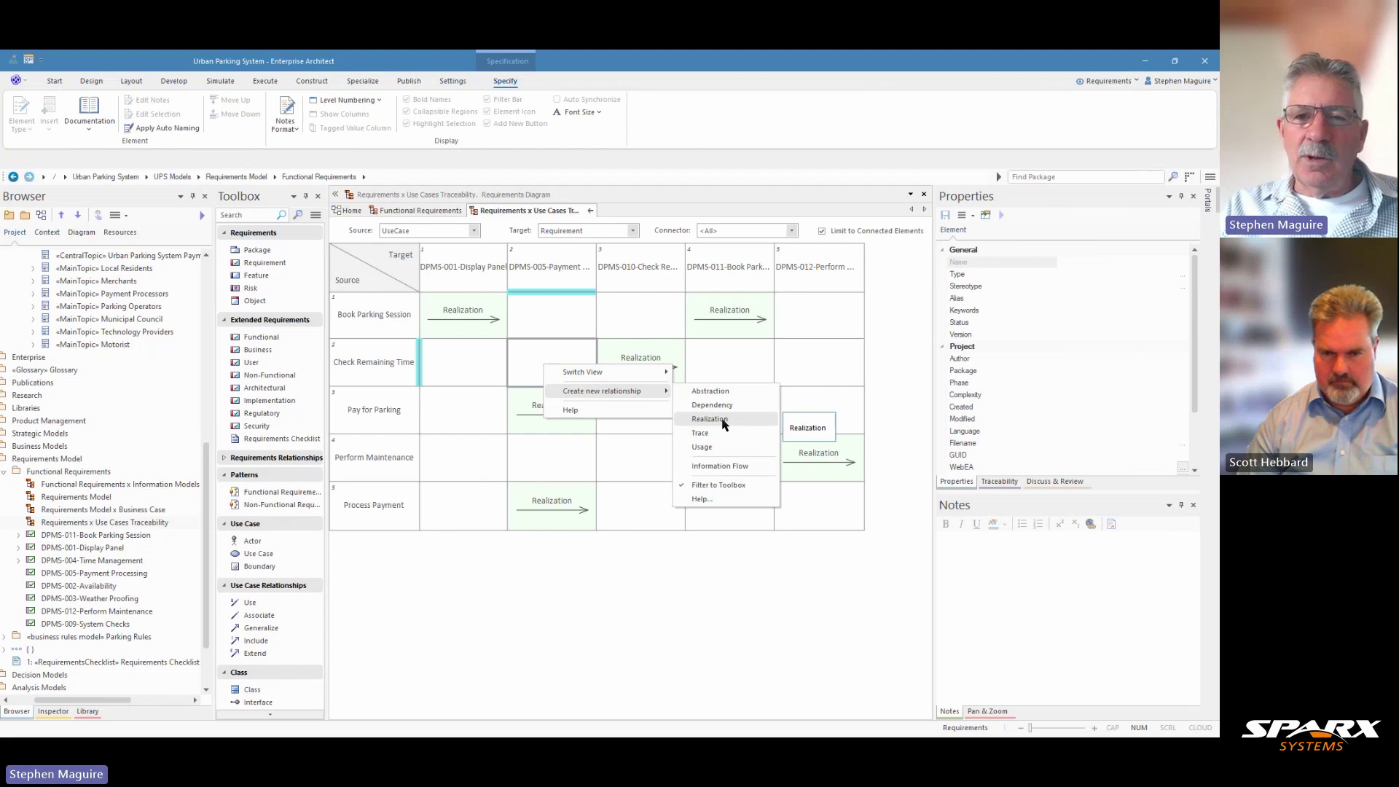
{"action": "left_click", "coordinate": [709, 419]}
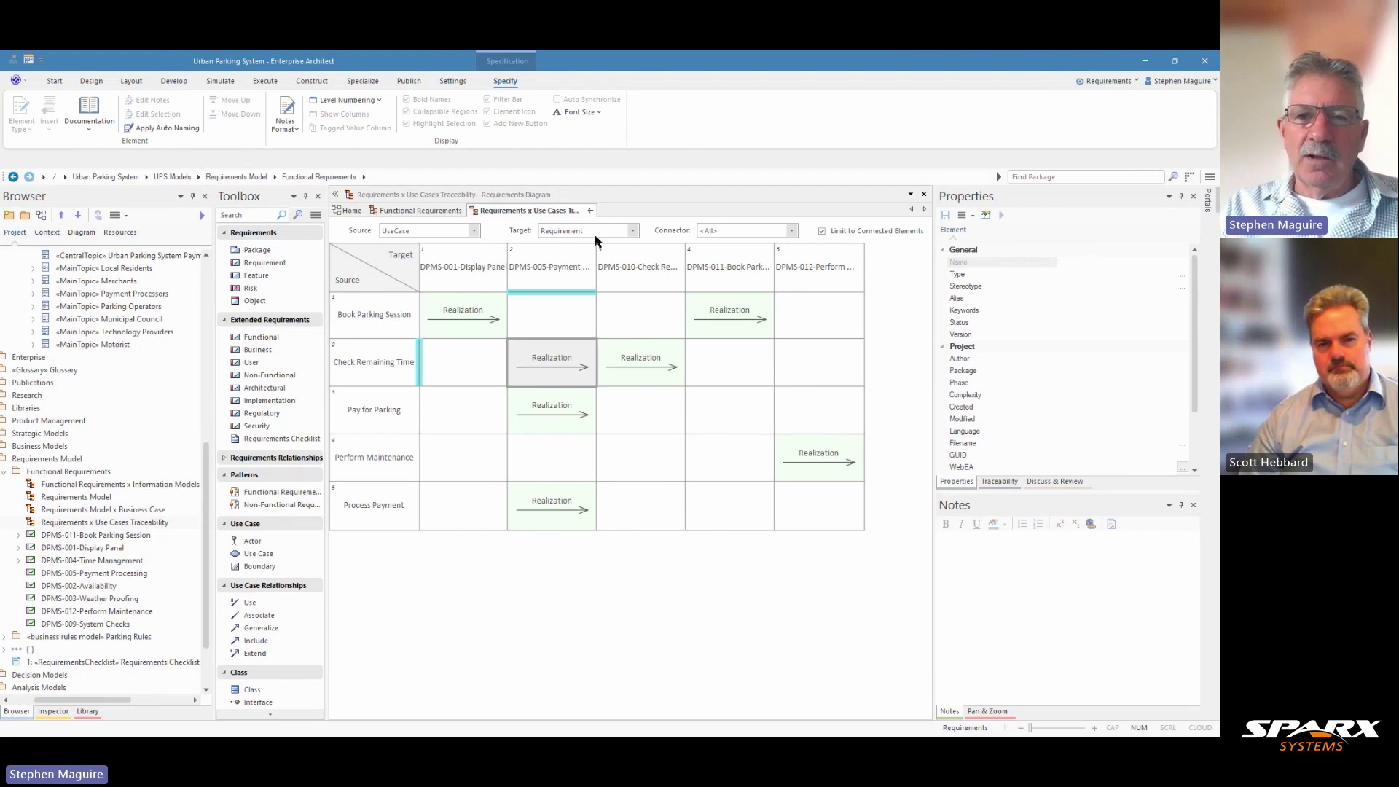
Step: Switch the traceability diagram from the relation matrix back to Graphical View
{"action": "left_click", "coordinate": [622, 564]}
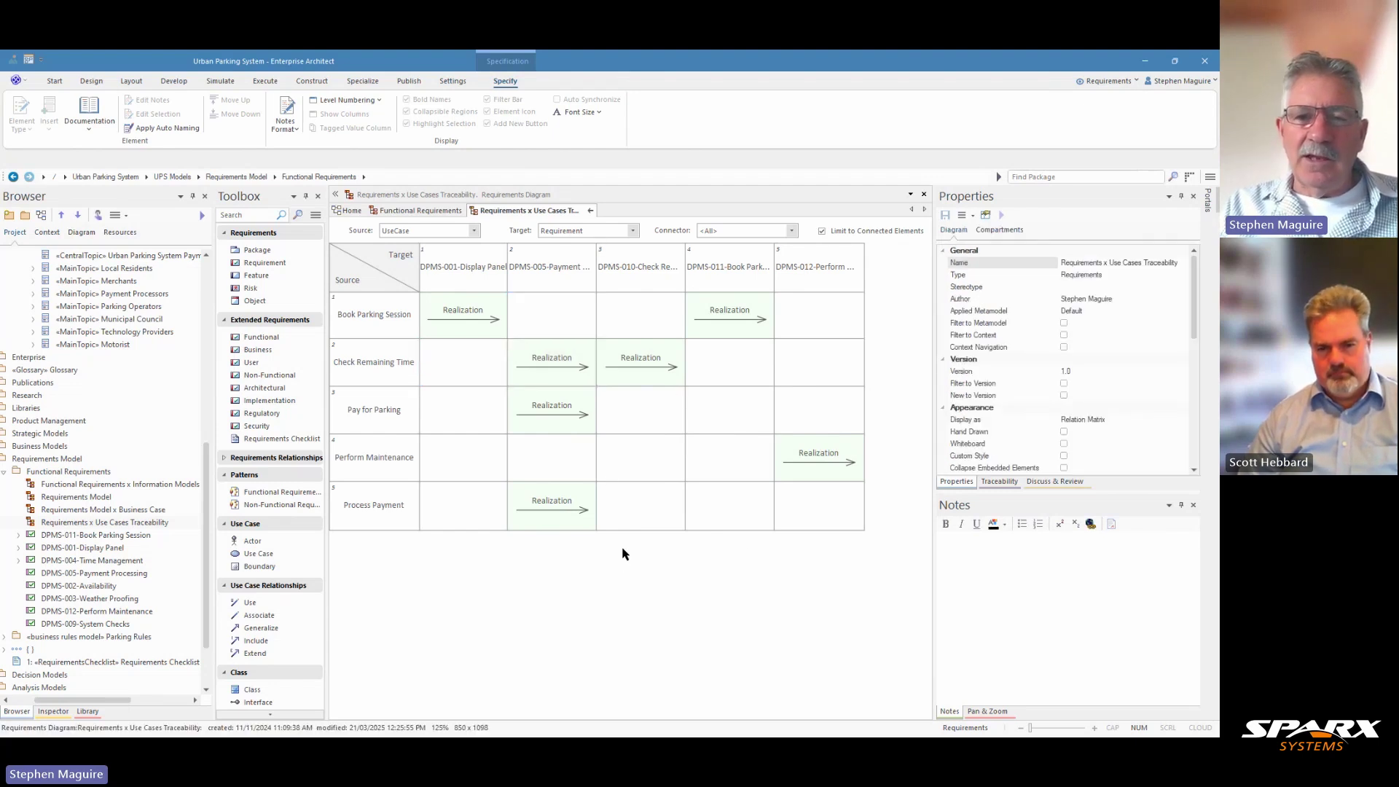
{"action": "right_click", "coordinate": [624, 551]}
{"action": "mouse_move", "coordinate": [691, 557]}
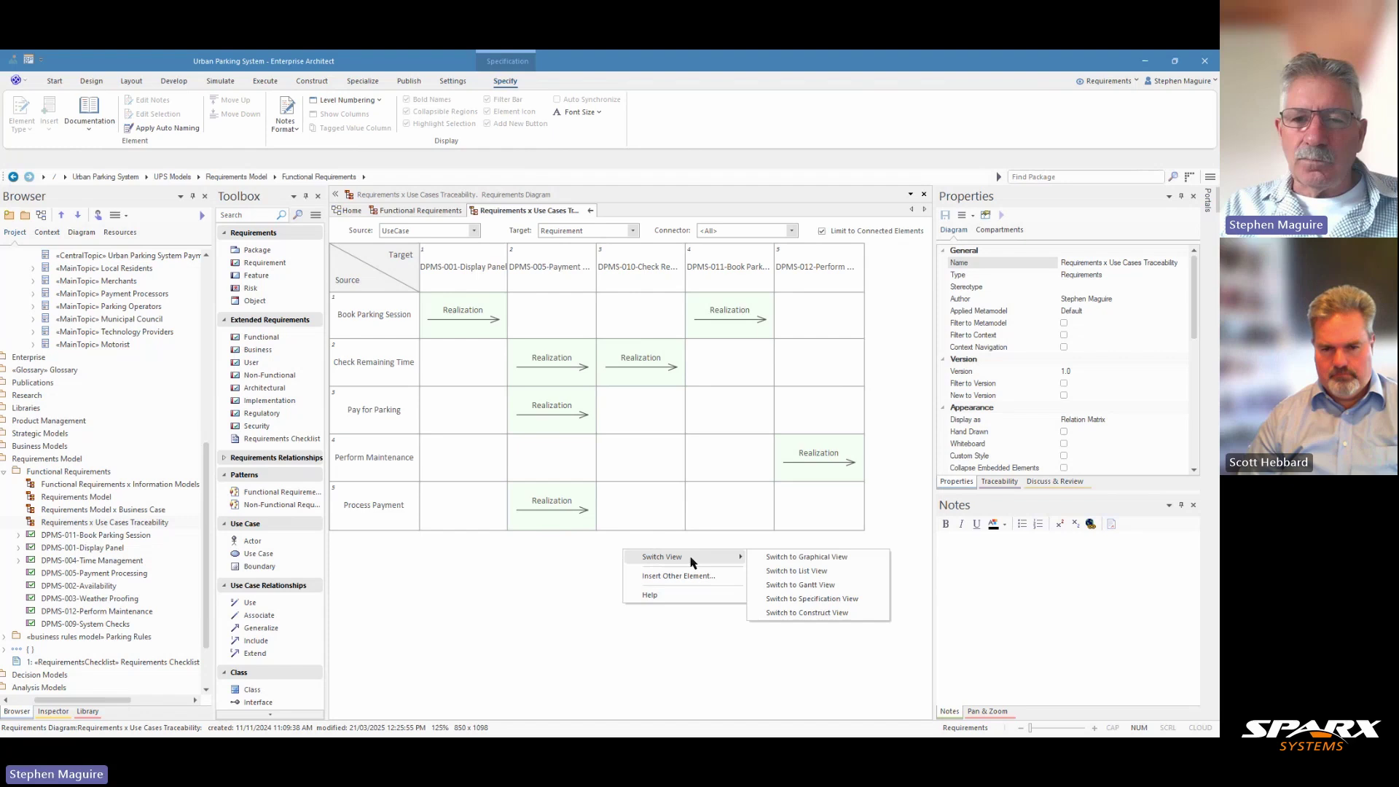
{"action": "left_click", "coordinate": [805, 558]}
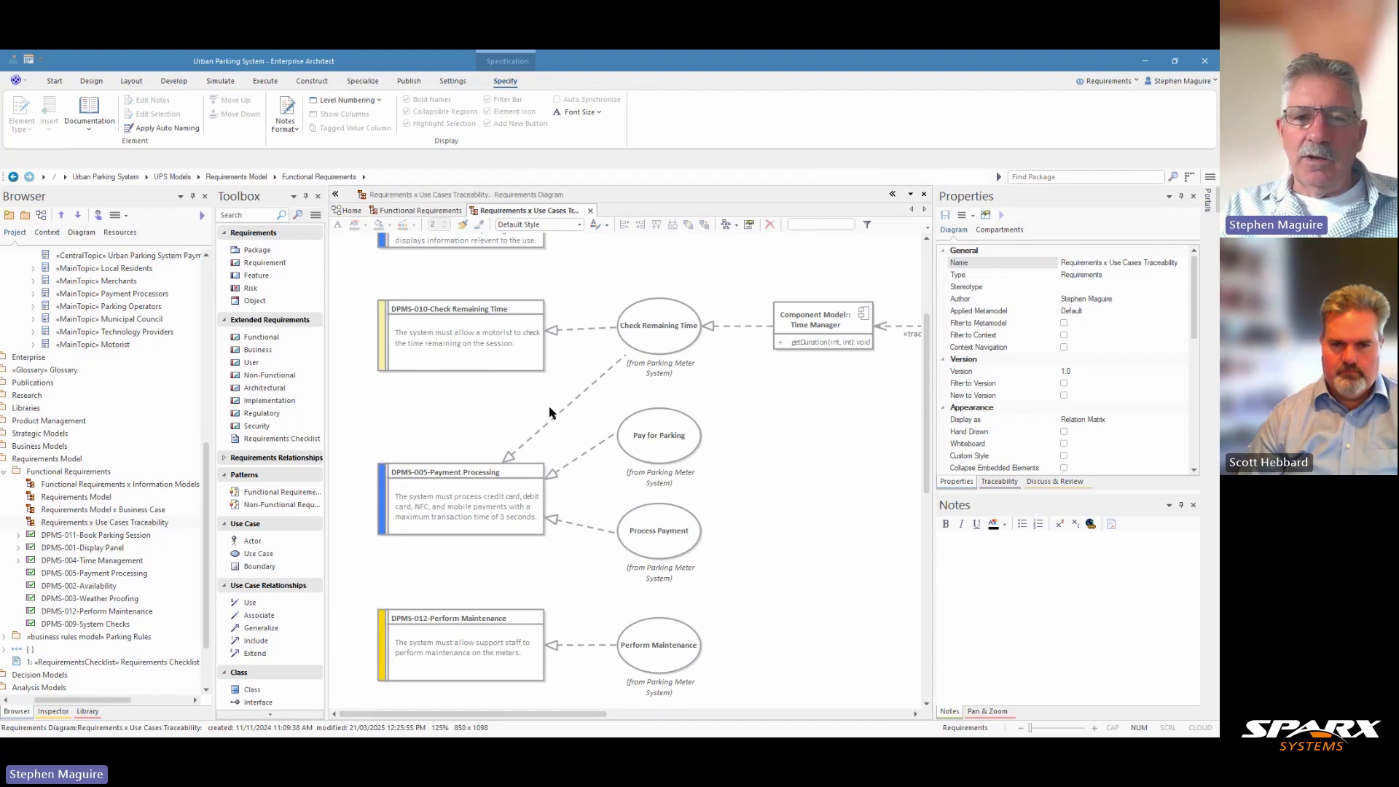
Step: Delete the Realization connector between Check Remaining Time and DPMS-005-Payment Processing from the model and all diagrams
{"action": "left_click", "coordinate": [567, 409]}
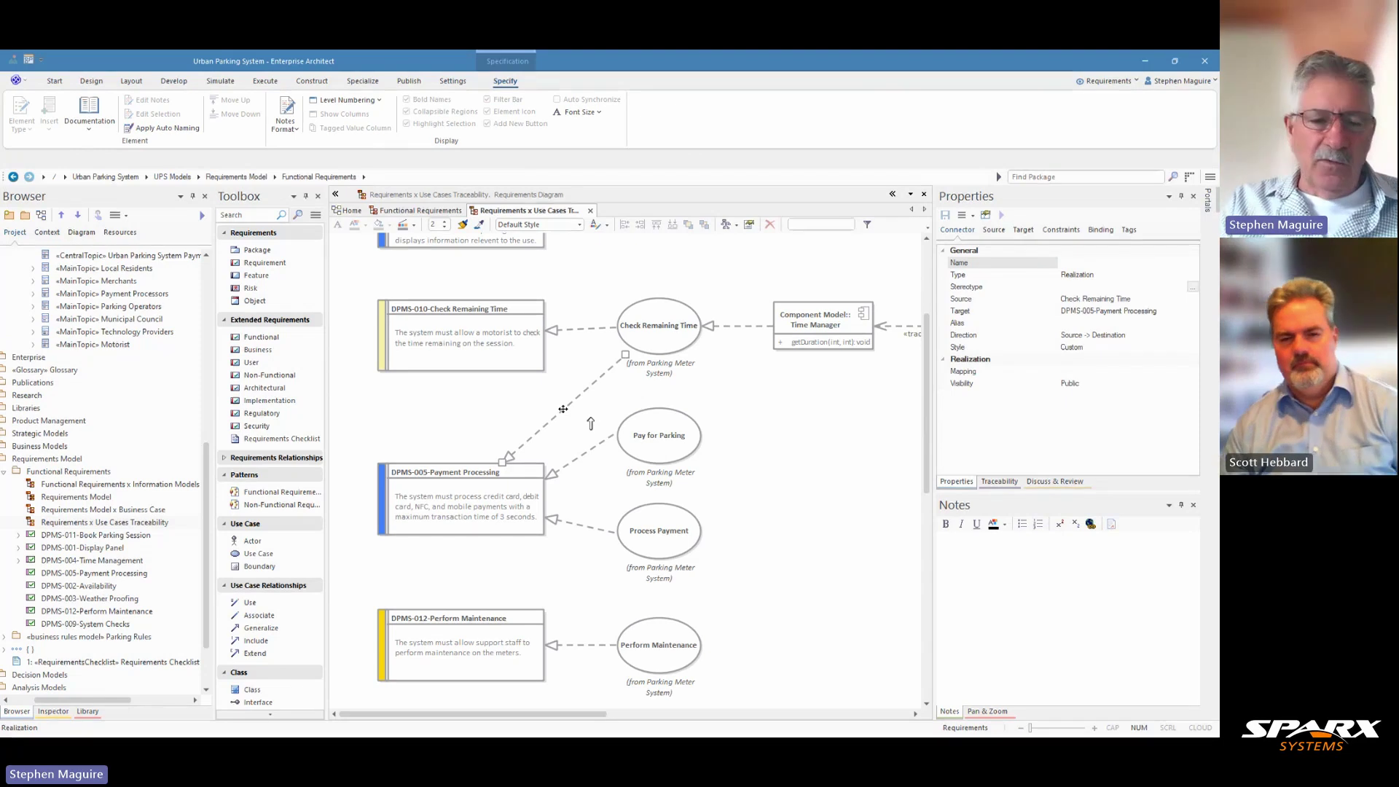
{"action": "key", "text": "ctrl+Delete"}
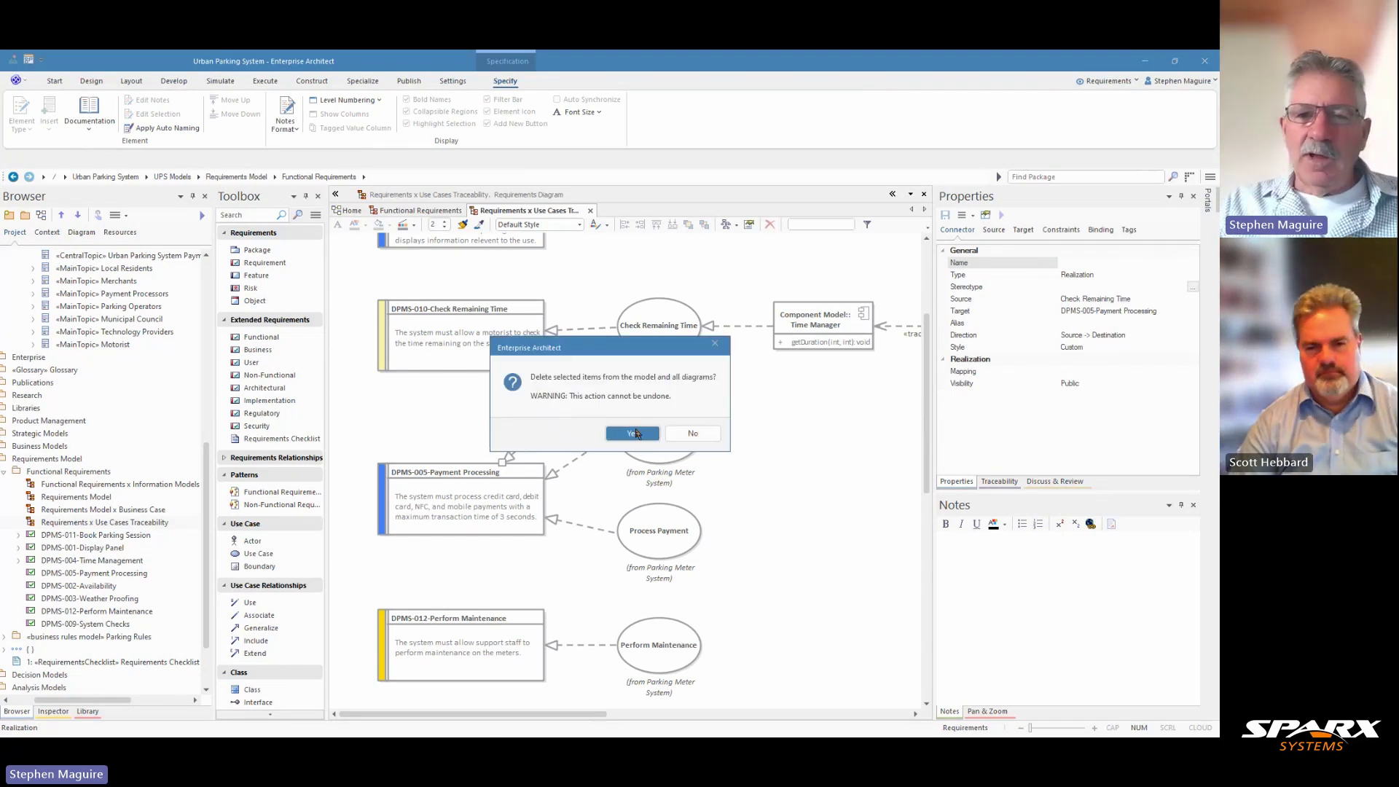
{"action": "left_click", "coordinate": [631, 434]}
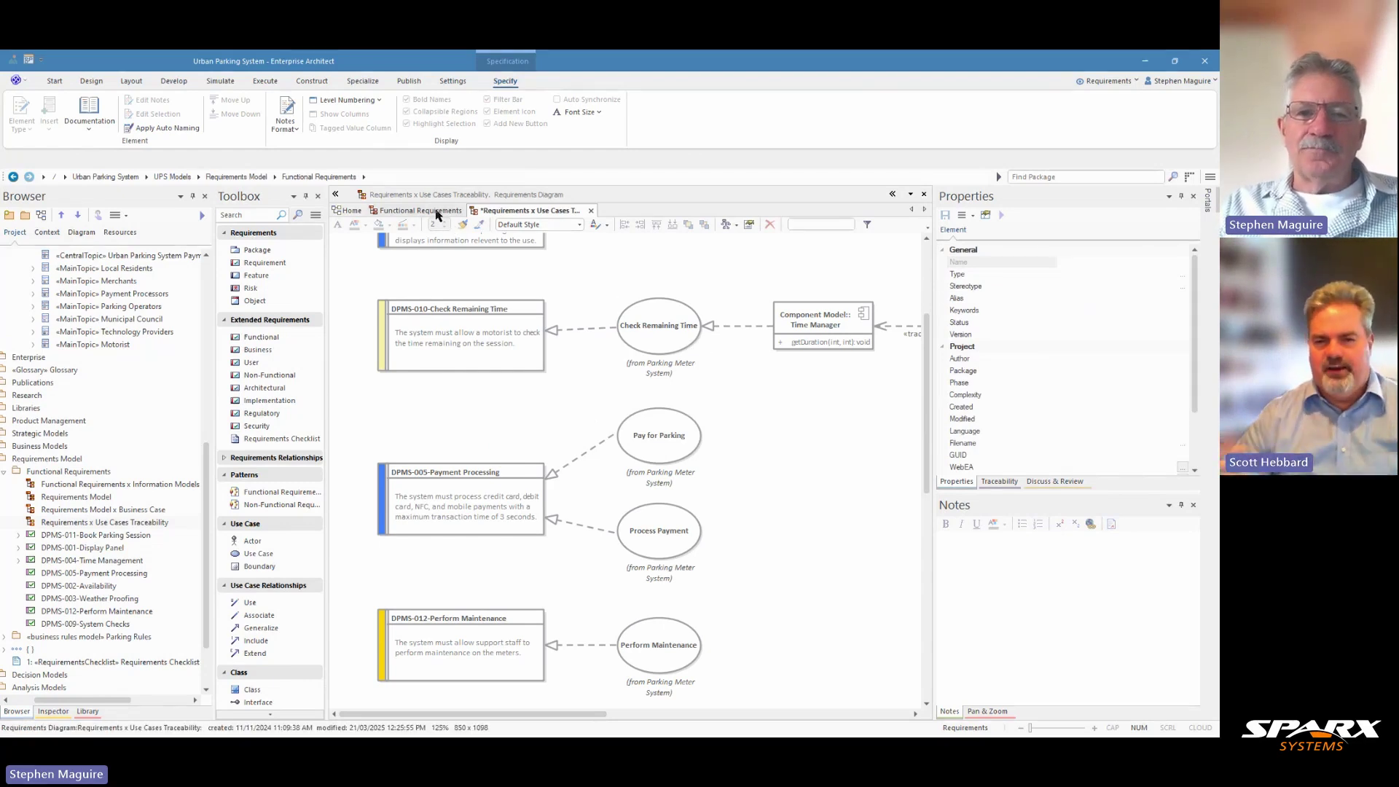
{"action": "left_click", "coordinate": [671, 287]}
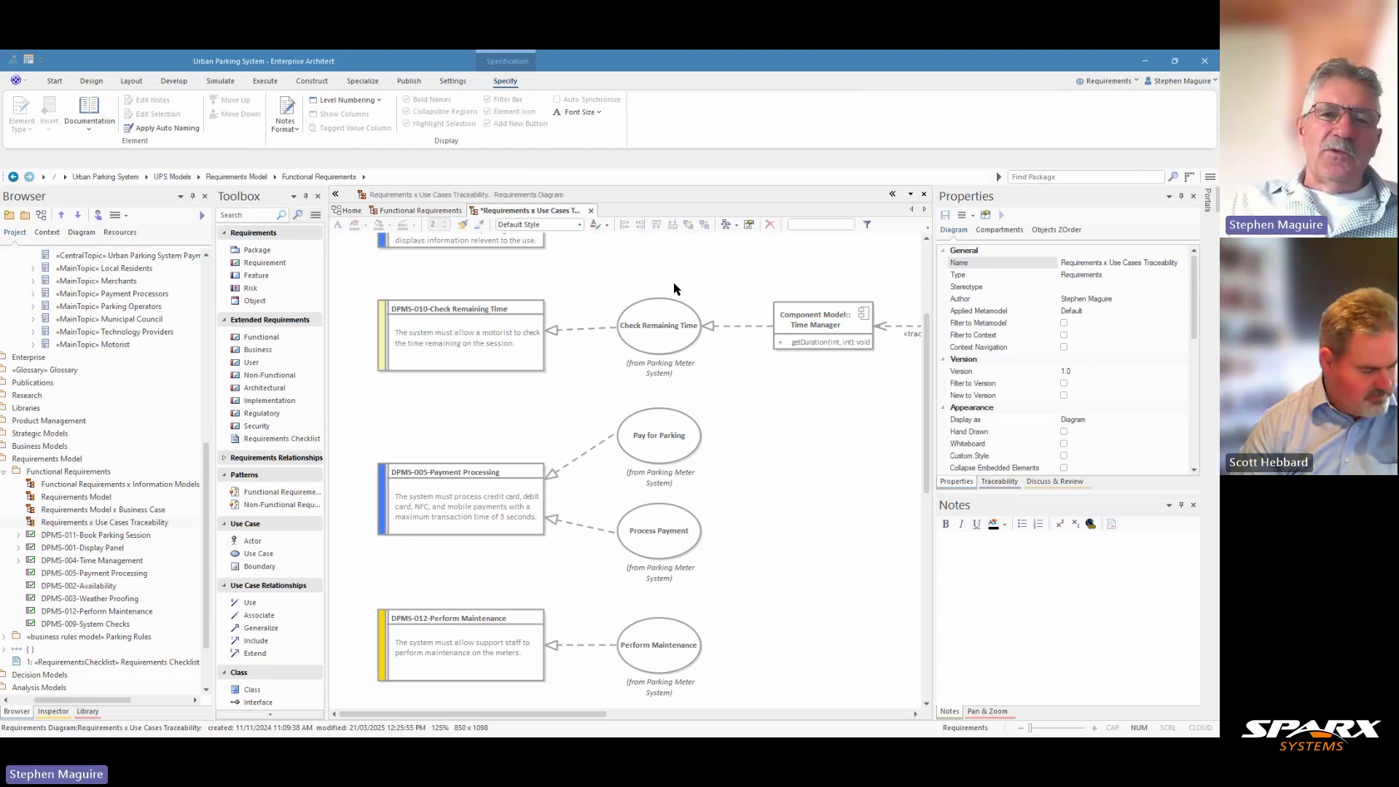
Step: Open the saved PMS-Requirements x Use Cases matrix profile from the resources and enlarge the matrix headers so the names are readable
{"action": "left_click_drag", "start_coordinate": [84, 699], "coordinate": [59, 699]}
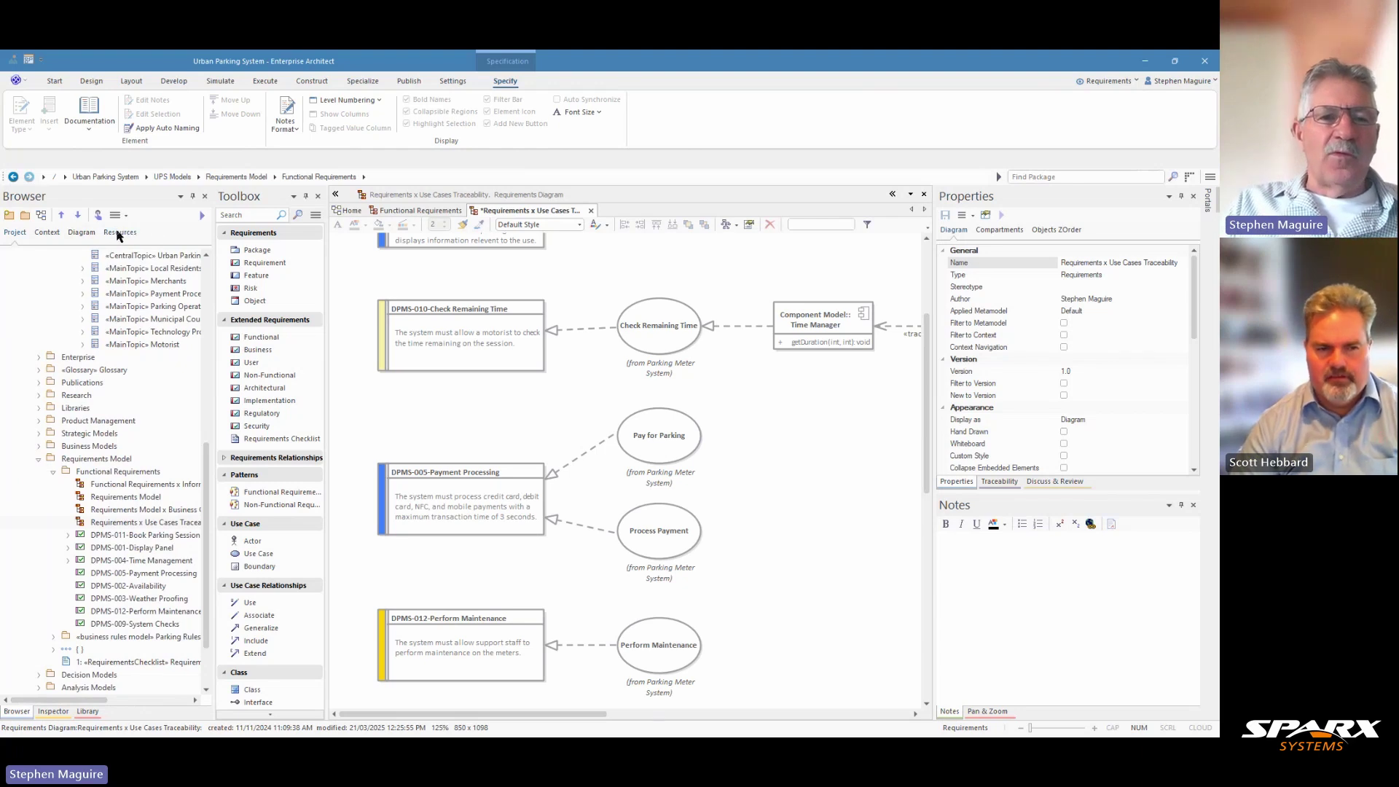
{"action": "left_click", "coordinate": [120, 234]}
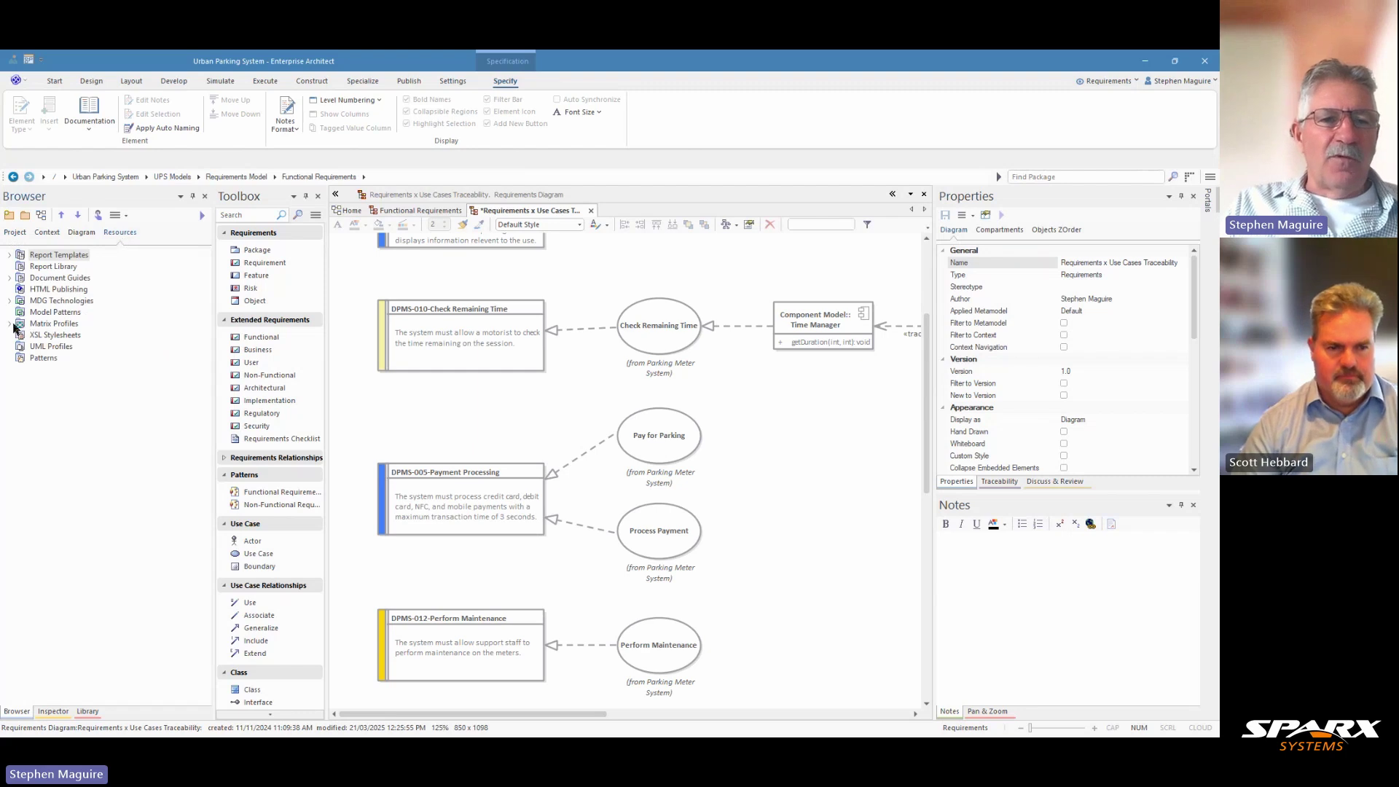
{"action": "left_click", "coordinate": [9, 324]}
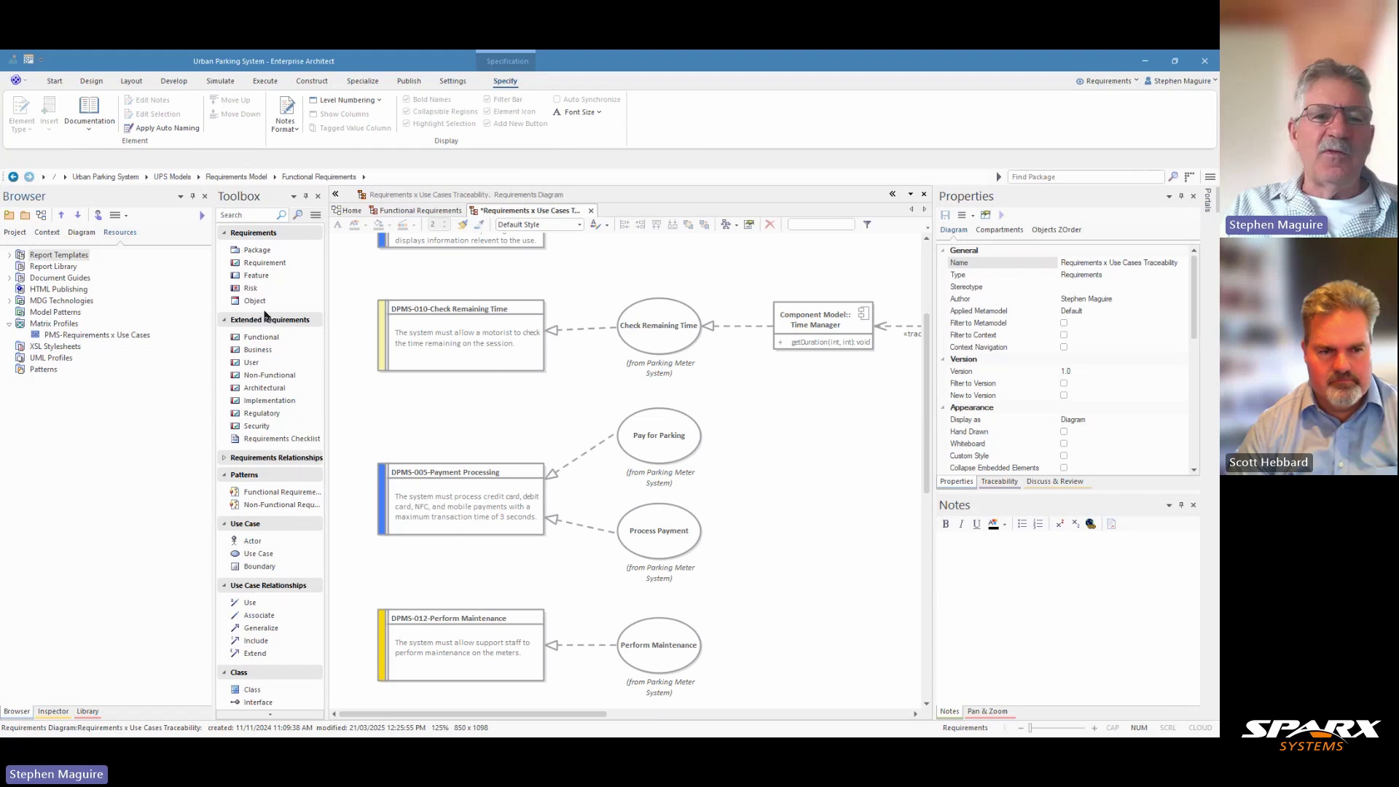
{"action": "double_click", "coordinate": [123, 335]}
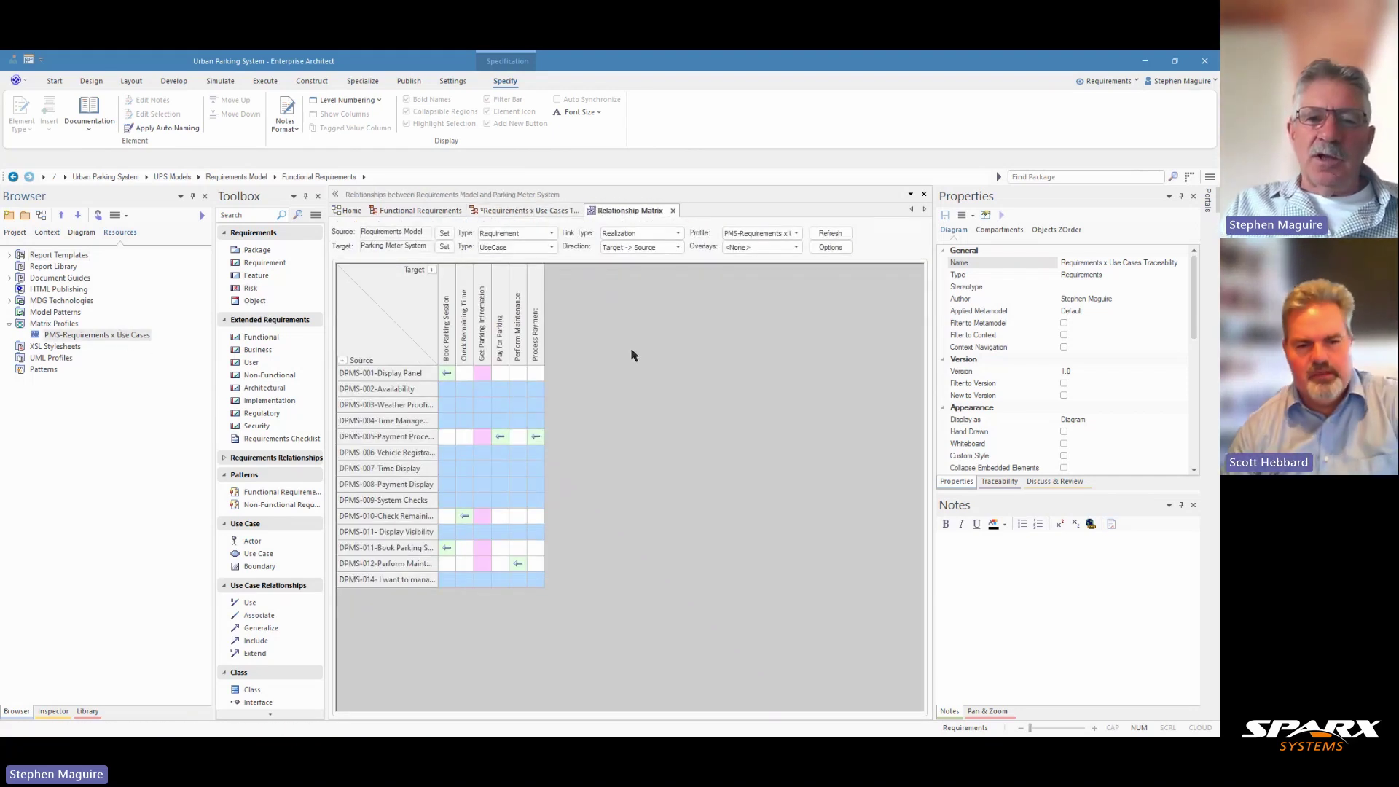
{"action": "left_click_drag", "start_coordinate": [439, 335], "coordinate": [468, 397]}
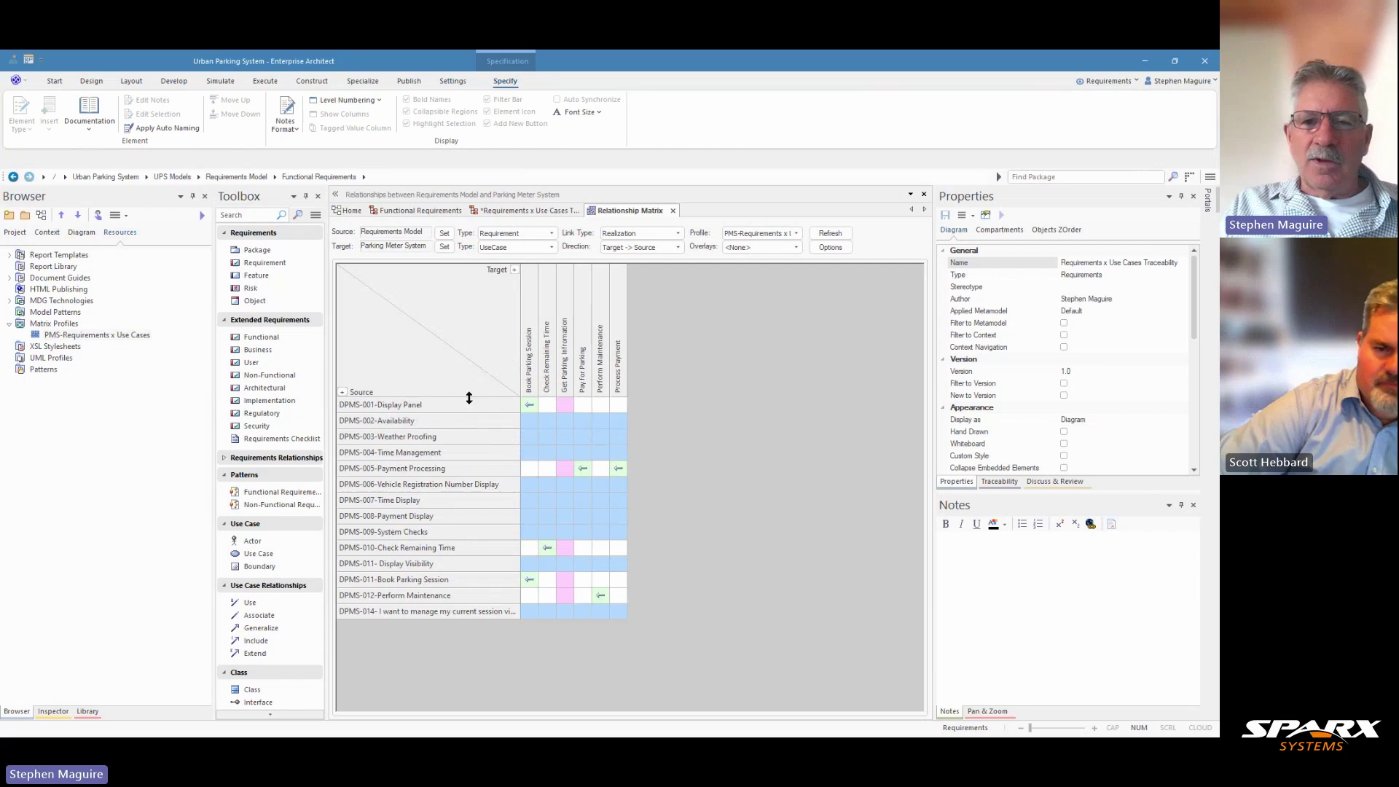
{"action": "left_click_drag", "start_coordinate": [624, 381], "coordinate": [641, 385]}
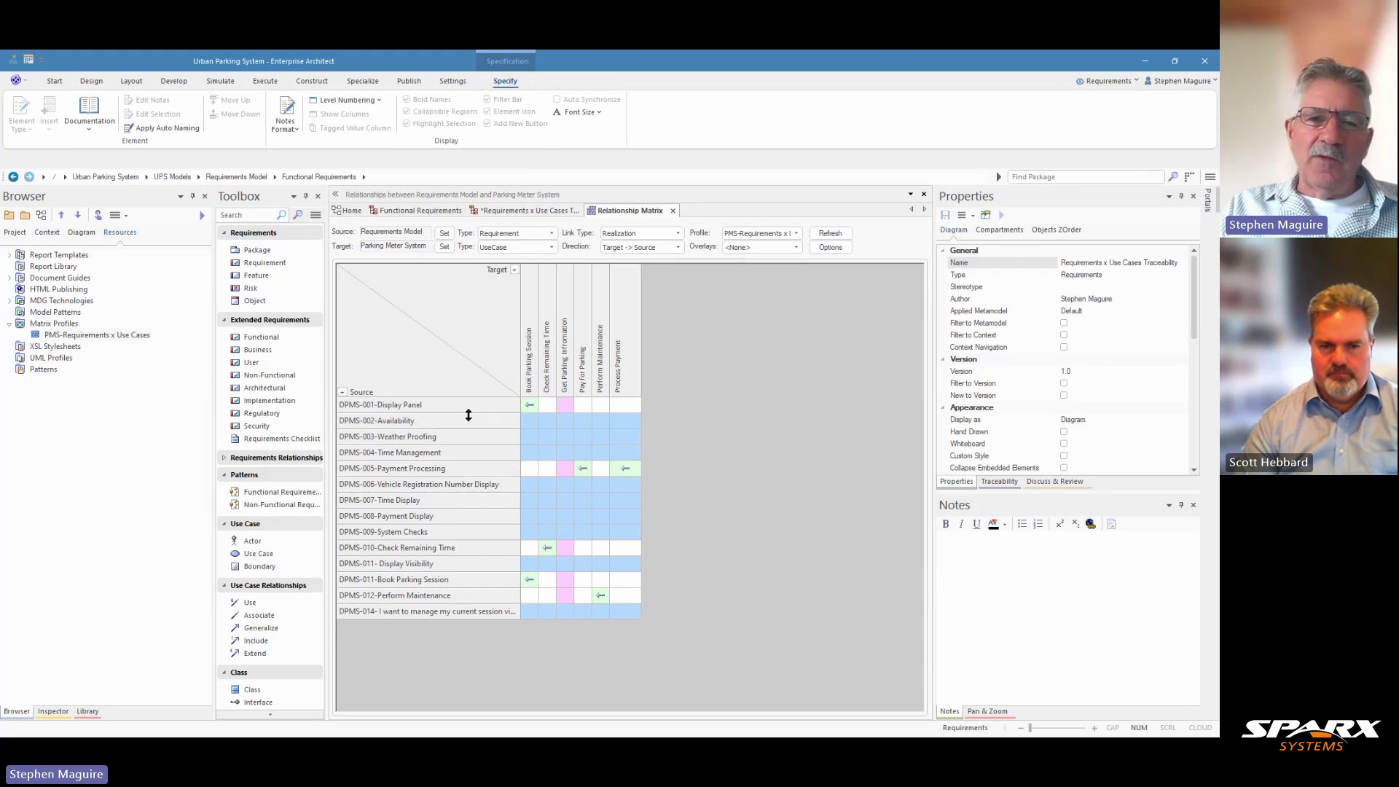
Step: Examine the realization links for DPMS-001 and DPMS-005, and the highlighted requirement rows that have no use case relationship
{"action": "left_click", "coordinate": [529, 406]}
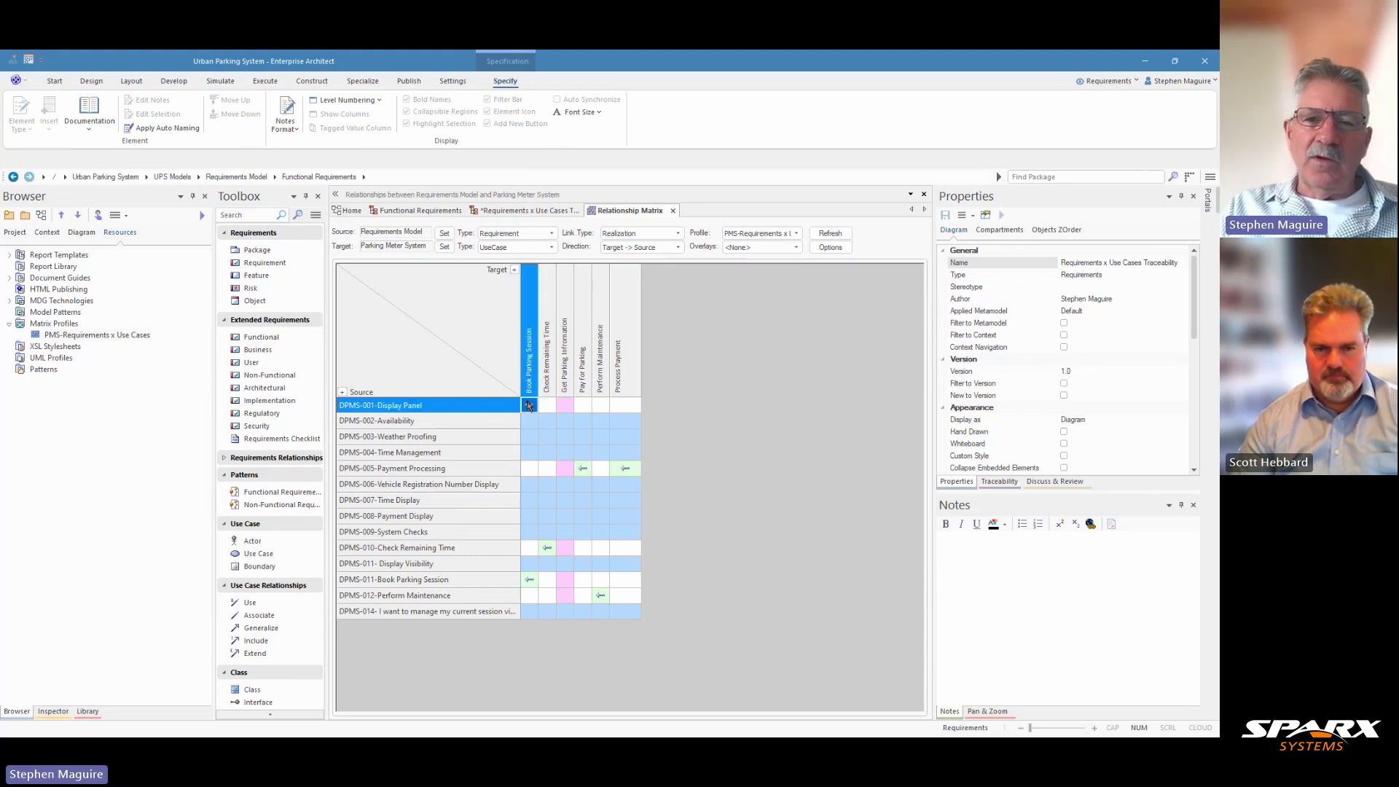
{"action": "left_click", "coordinate": [583, 469]}
{"action": "left_click", "coordinate": [628, 470]}
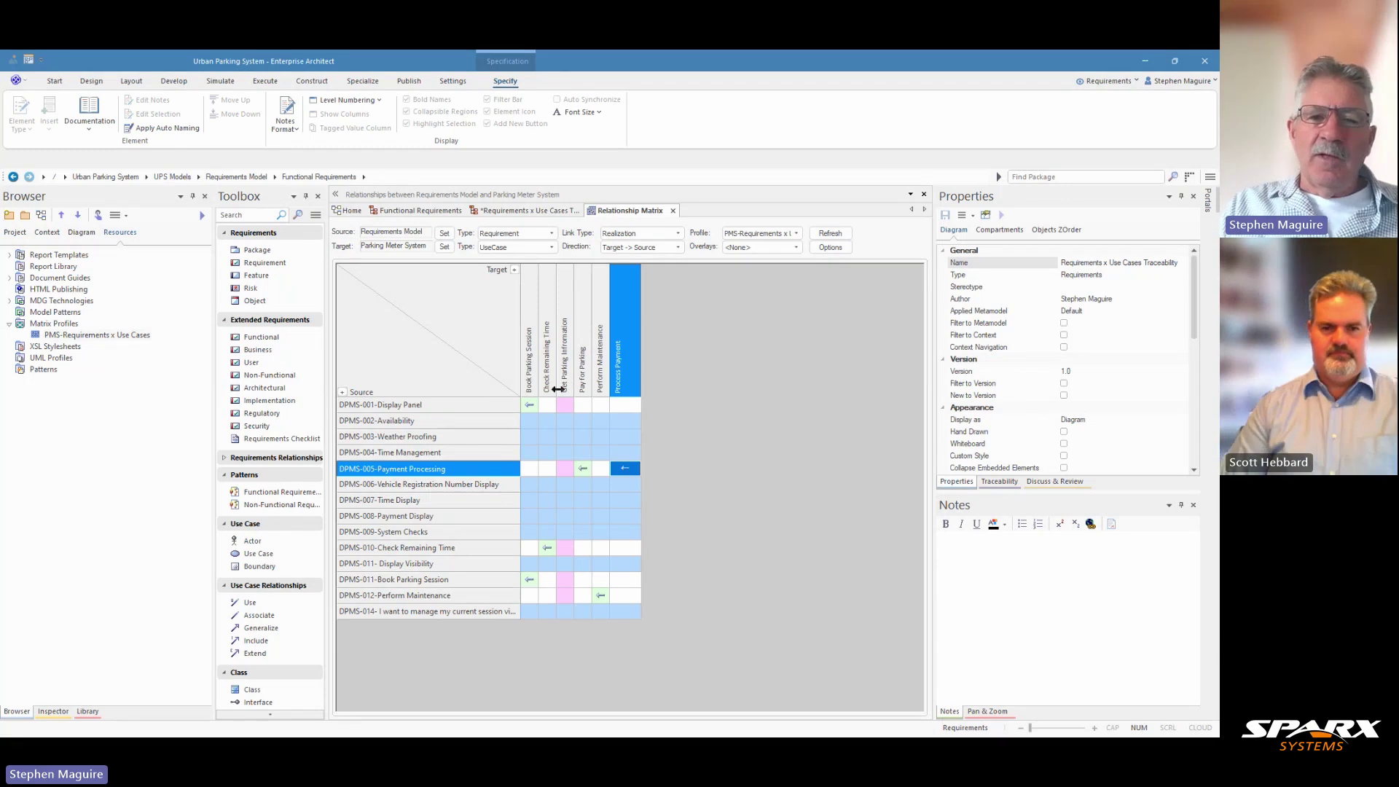
{"action": "left_click", "coordinate": [410, 422]}
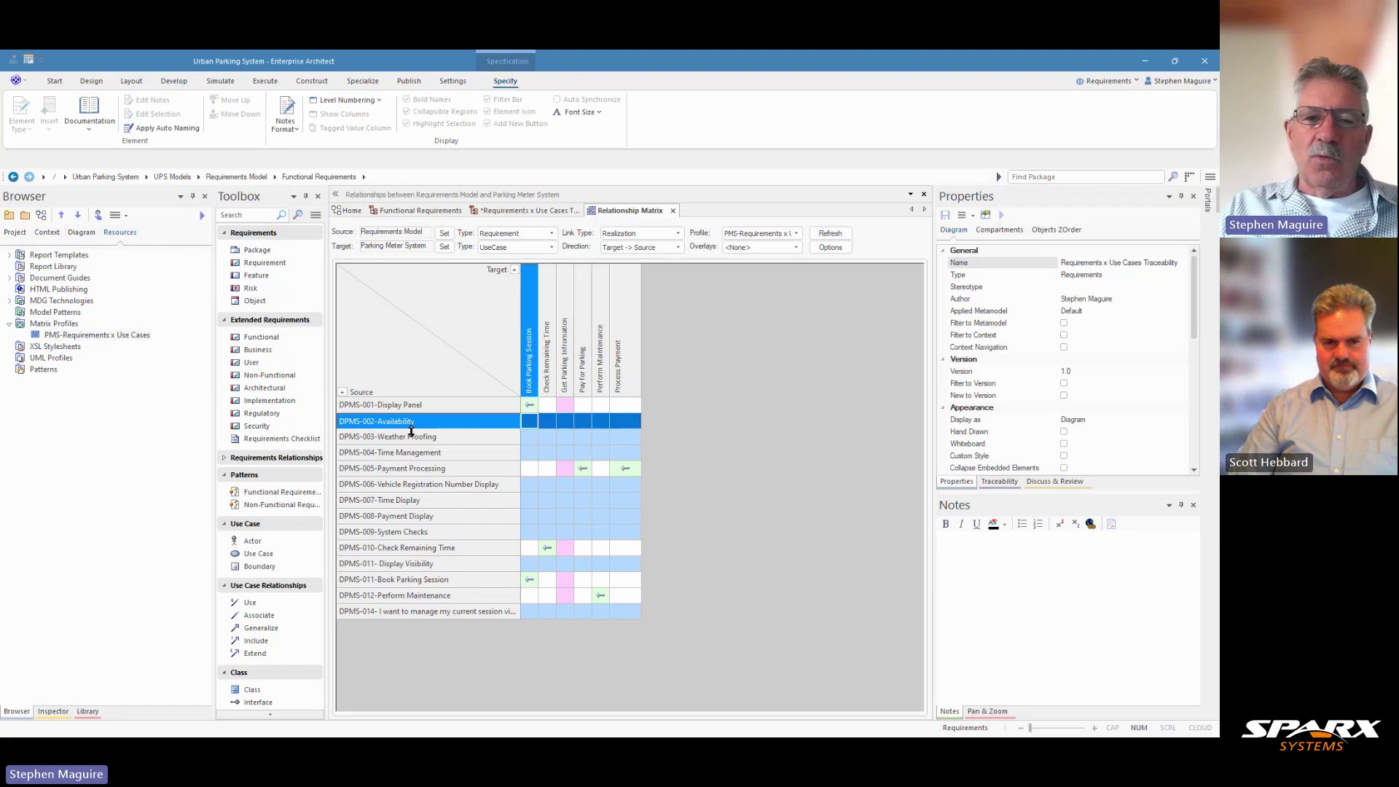
{"action": "left_click", "coordinate": [413, 437]}
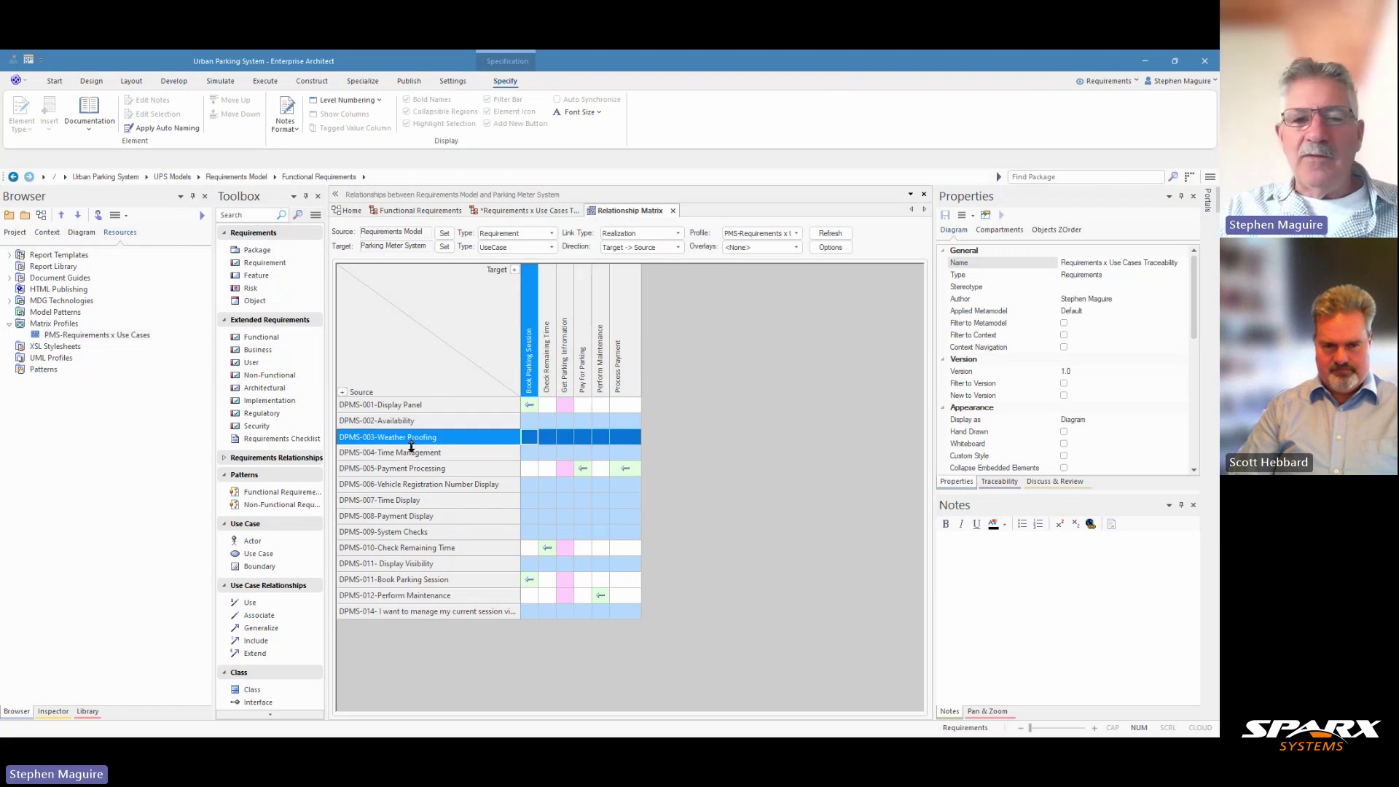
{"action": "left_click", "coordinate": [413, 455]}
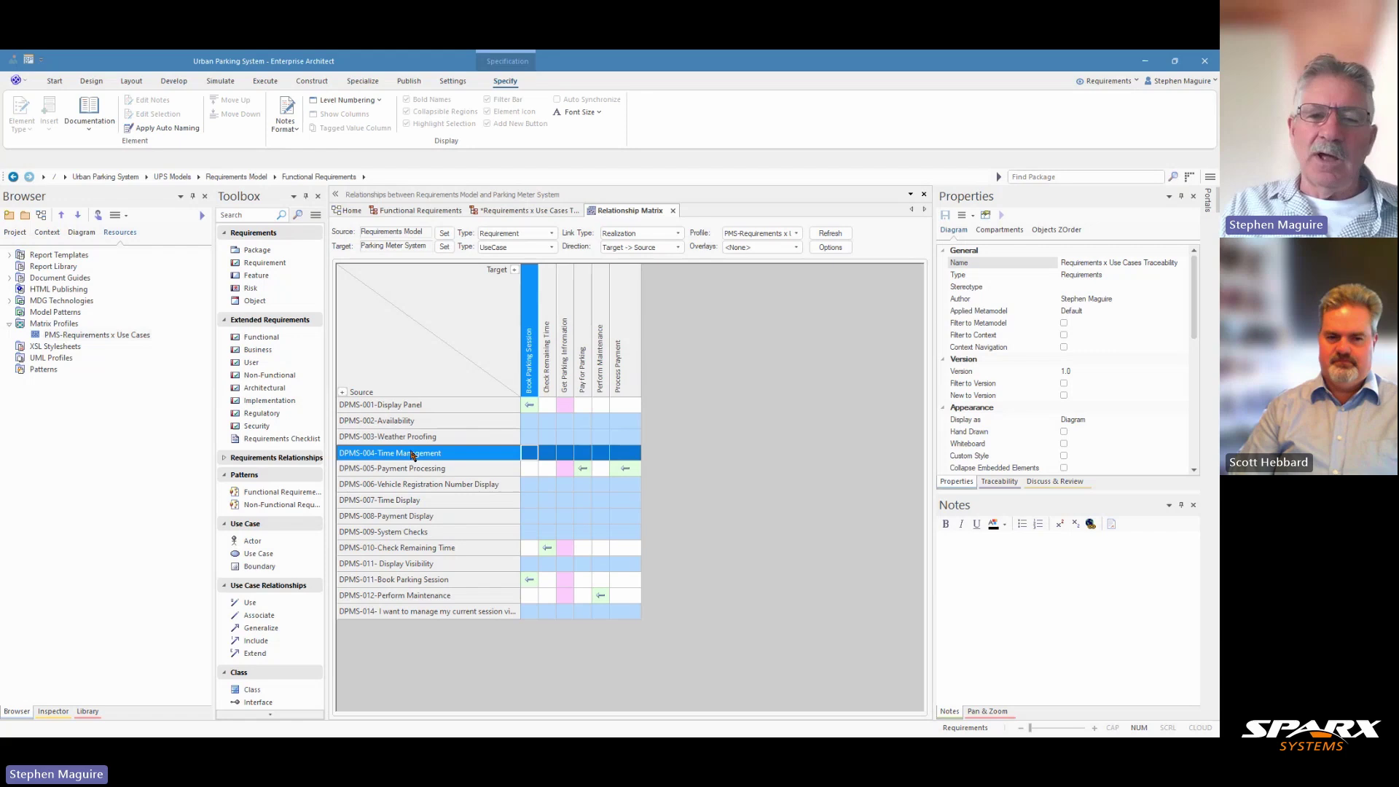
{"action": "left_click", "coordinate": [488, 486]}
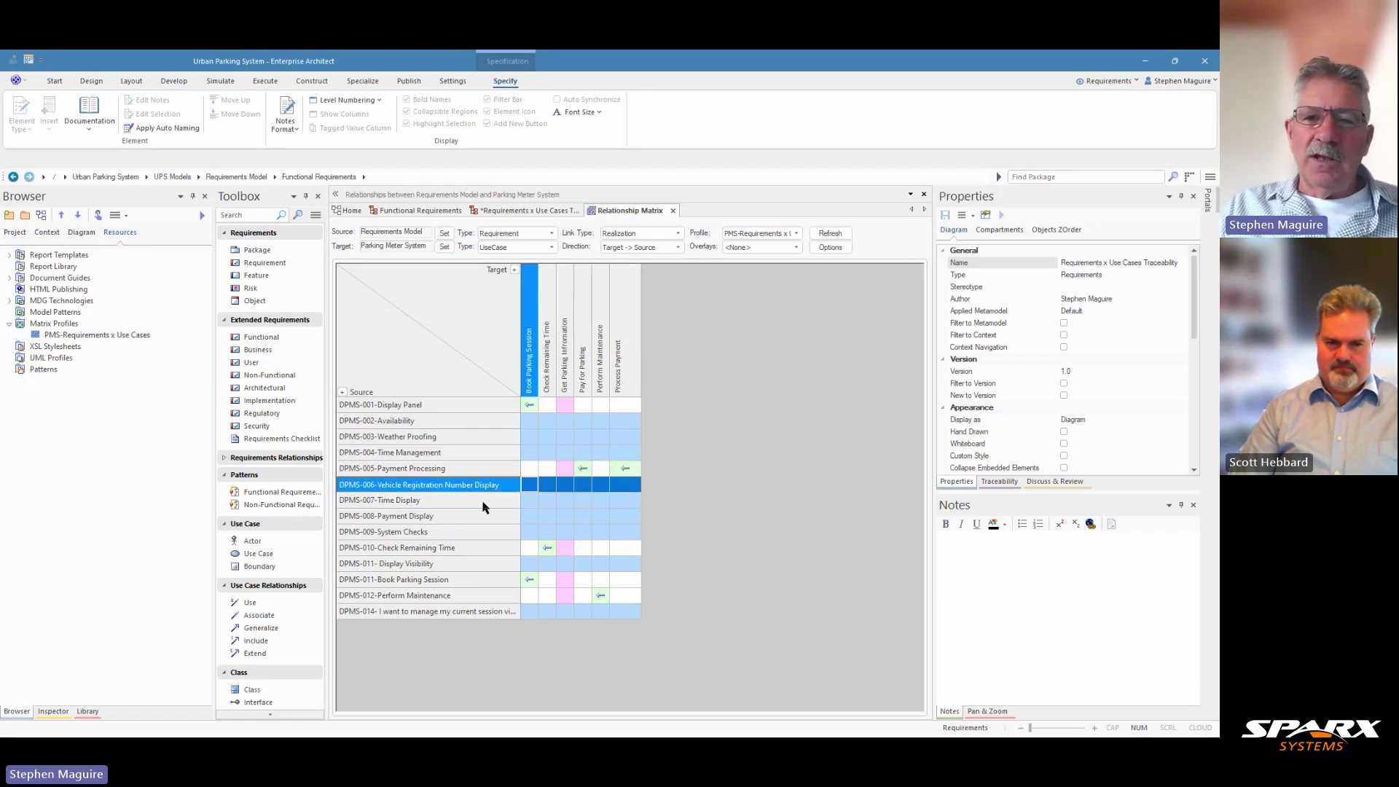
{"action": "left_click", "coordinate": [483, 502]}
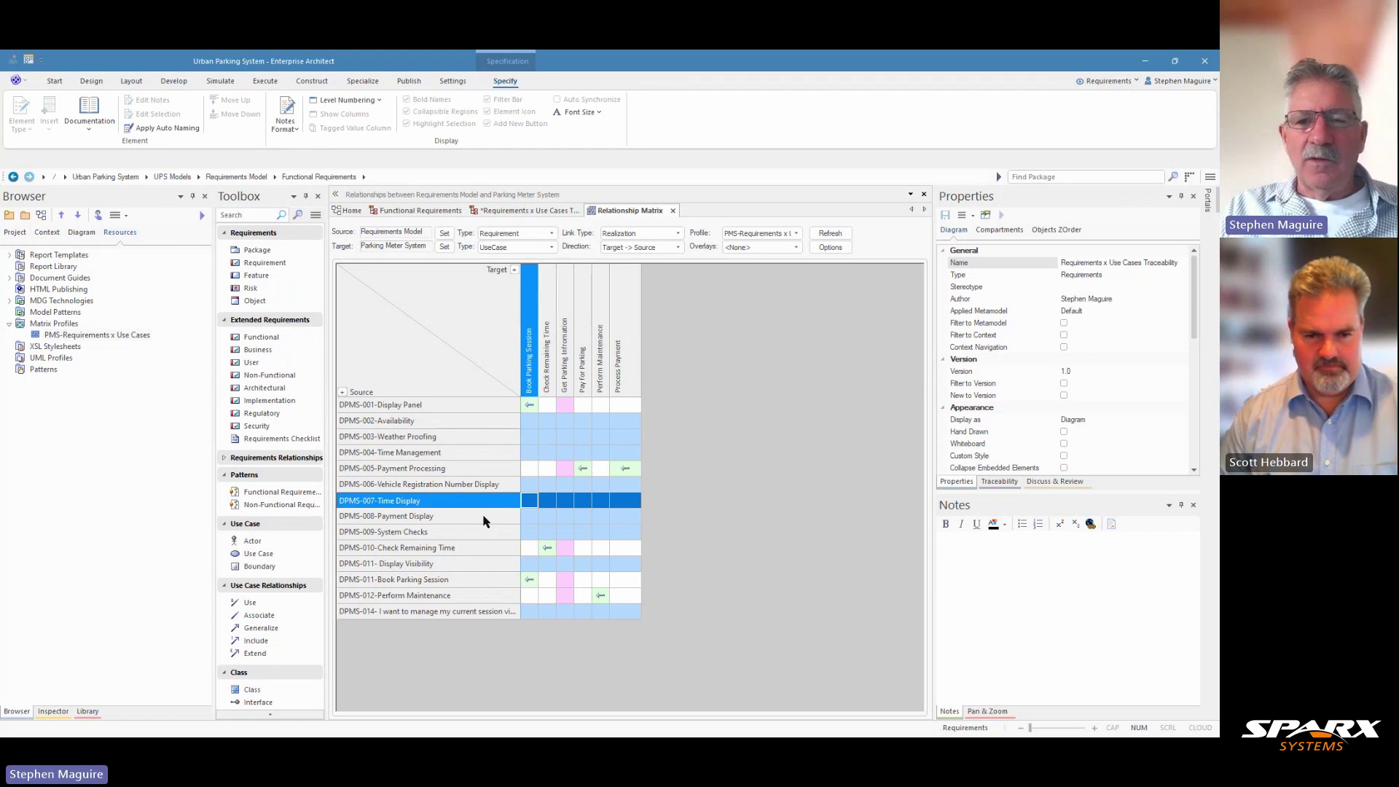
Step: Review the Matrix Options for highlighting source and target elements without relationships, dismiss them unchanged, and close the relationship matrix
{"action": "left_click", "coordinate": [831, 249]}
{"action": "mouse_move", "coordinate": [841, 282]}
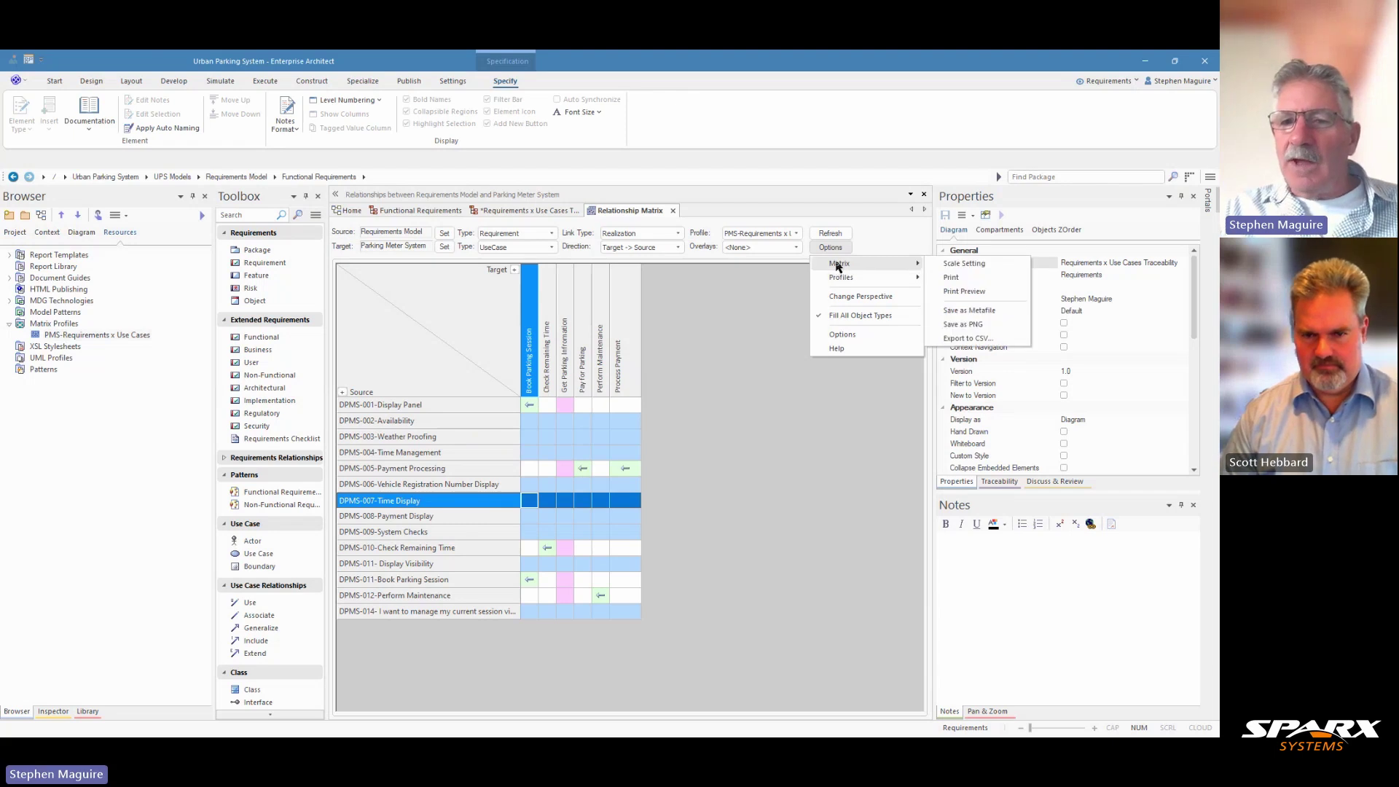
{"action": "left_click", "coordinate": [844, 335]}
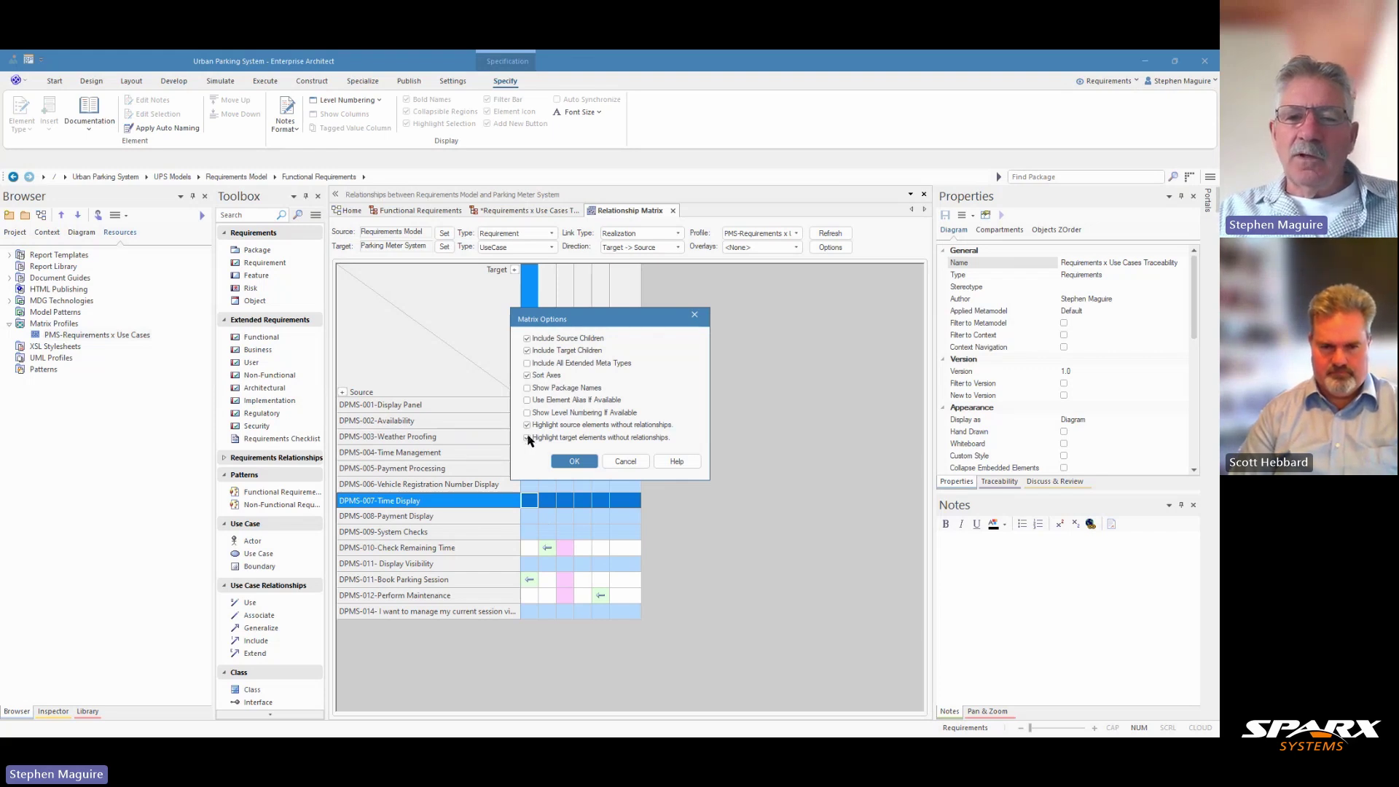
{"action": "left_click", "coordinate": [623, 463]}
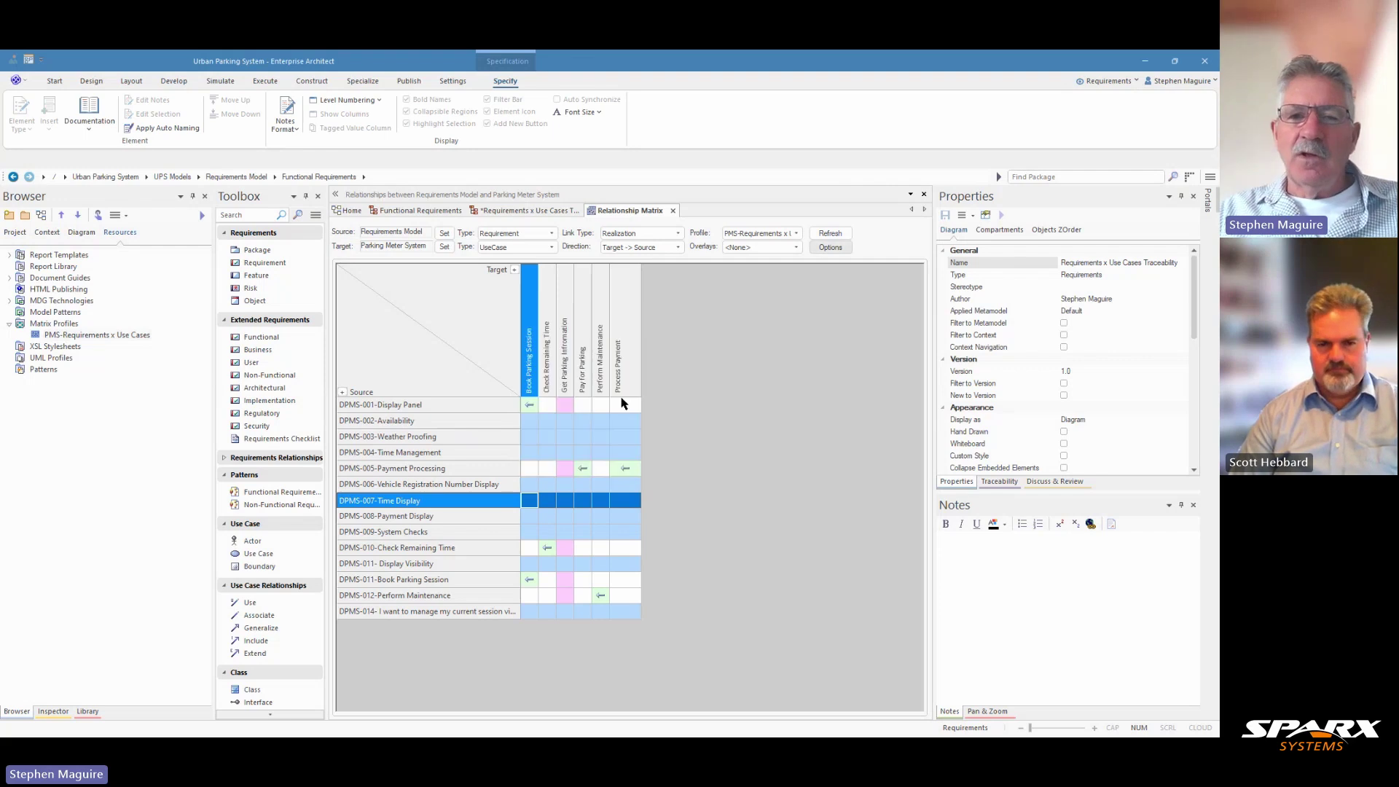
{"action": "left_click", "coordinate": [674, 211]}
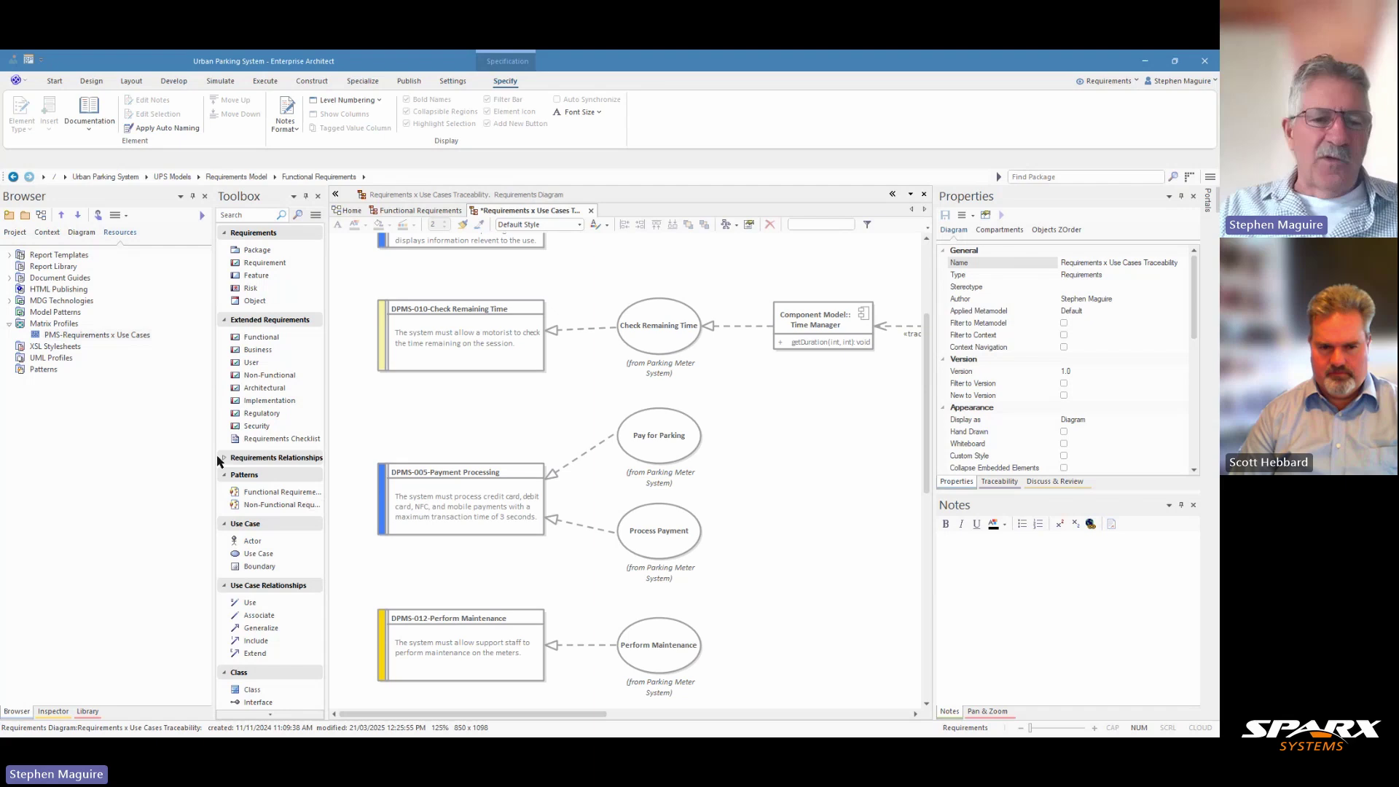
Step: Open the Payment Subsystem's Functional Requirements package in Specification View
{"action": "left_click", "coordinate": [16, 232]}
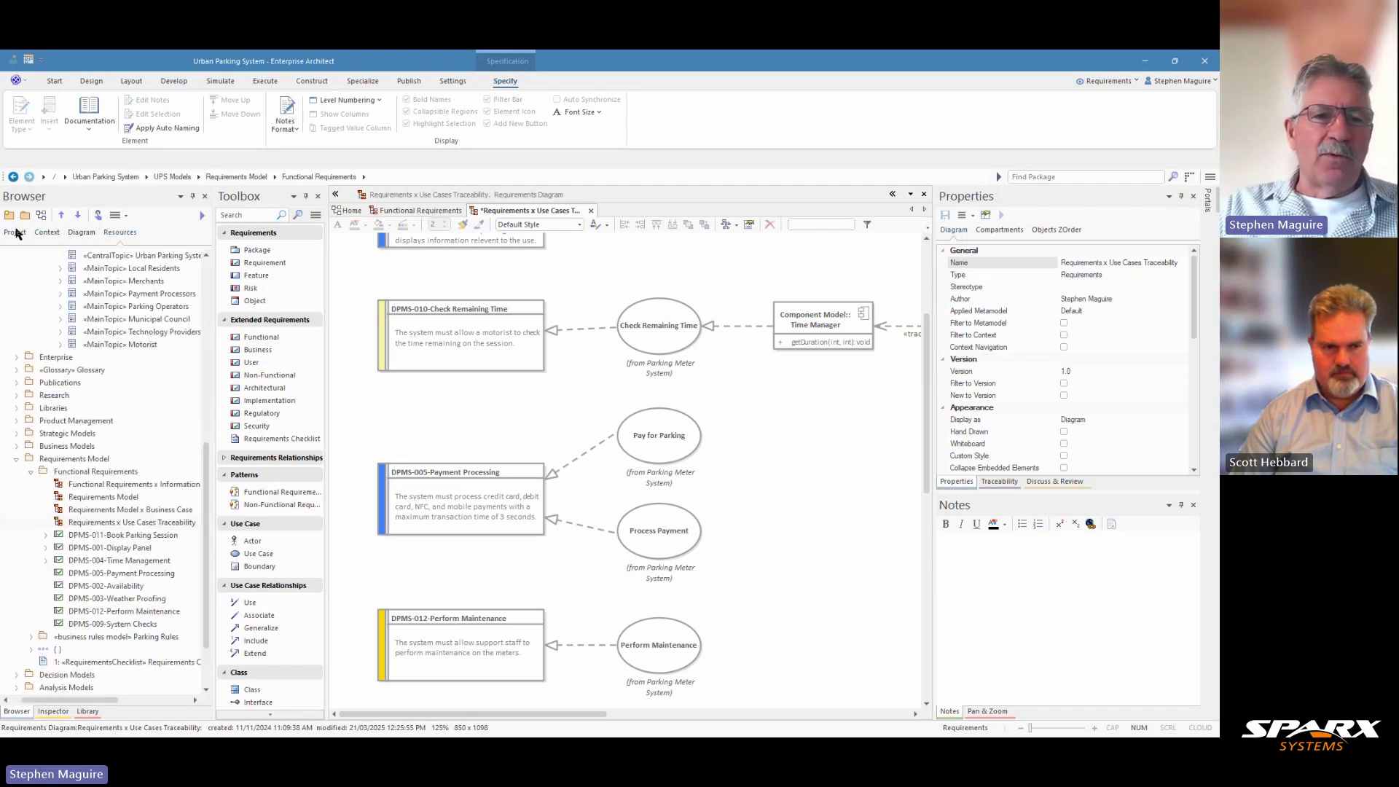
{"action": "left_click_drag", "start_coordinate": [206, 477], "coordinate": [205, 297]}
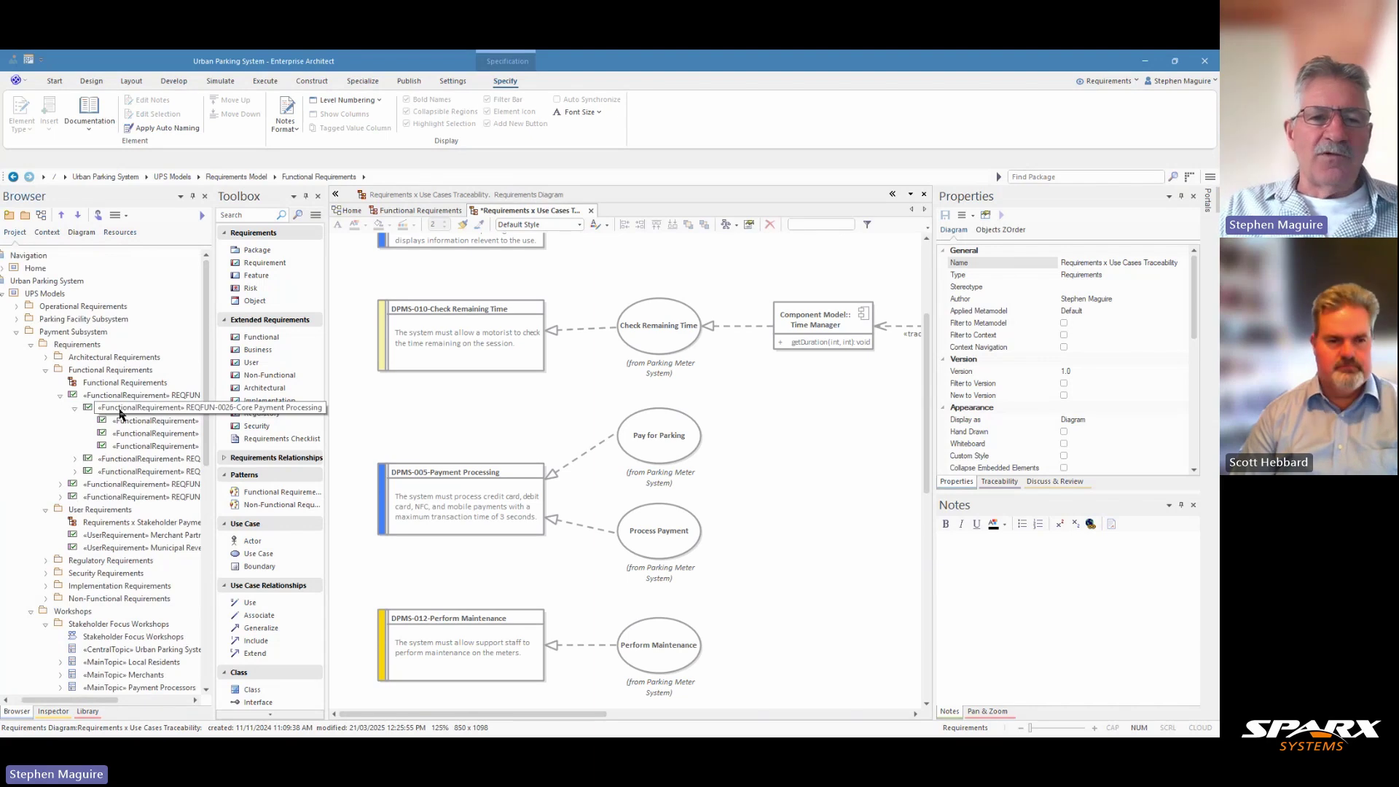
{"action": "left_click", "coordinate": [117, 370]}
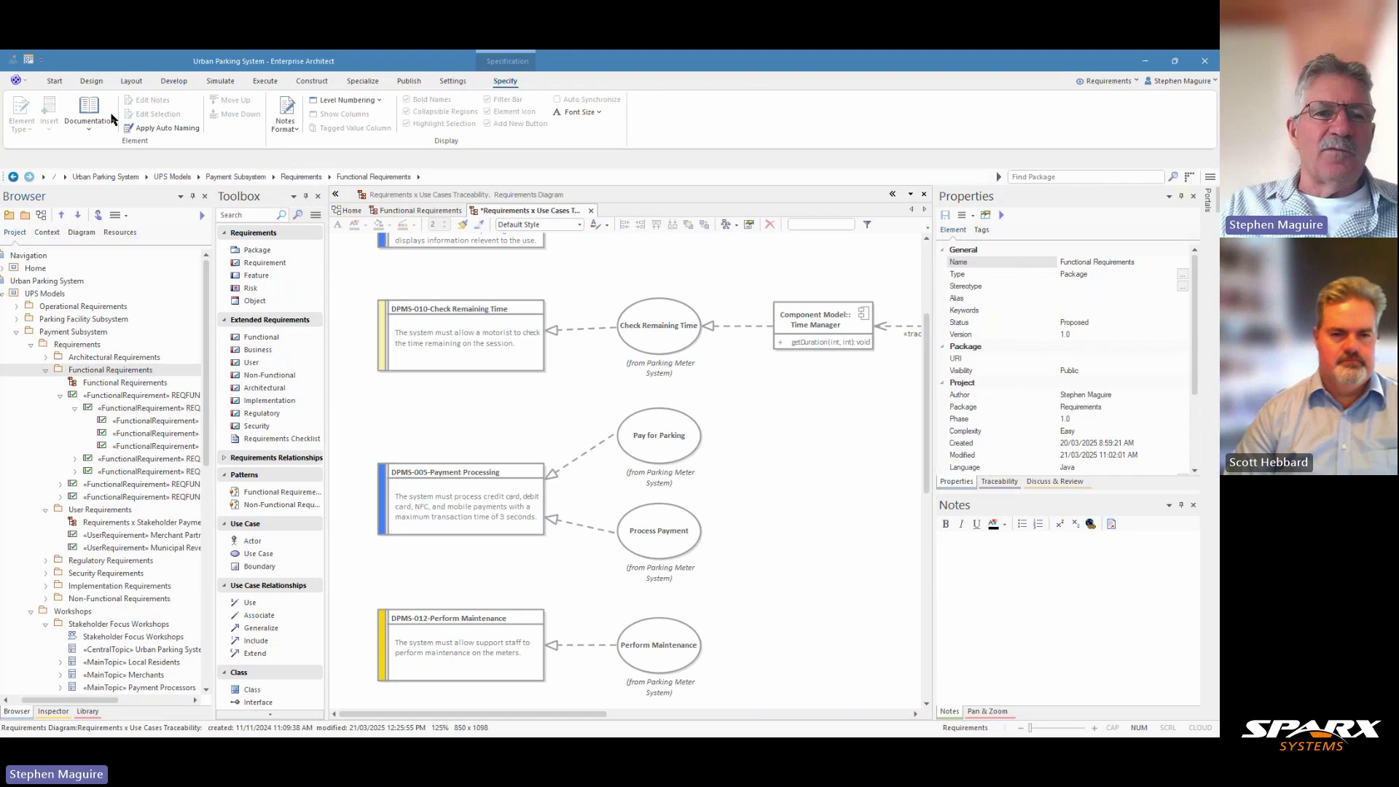
{"action": "left_click", "coordinate": [91, 81]}
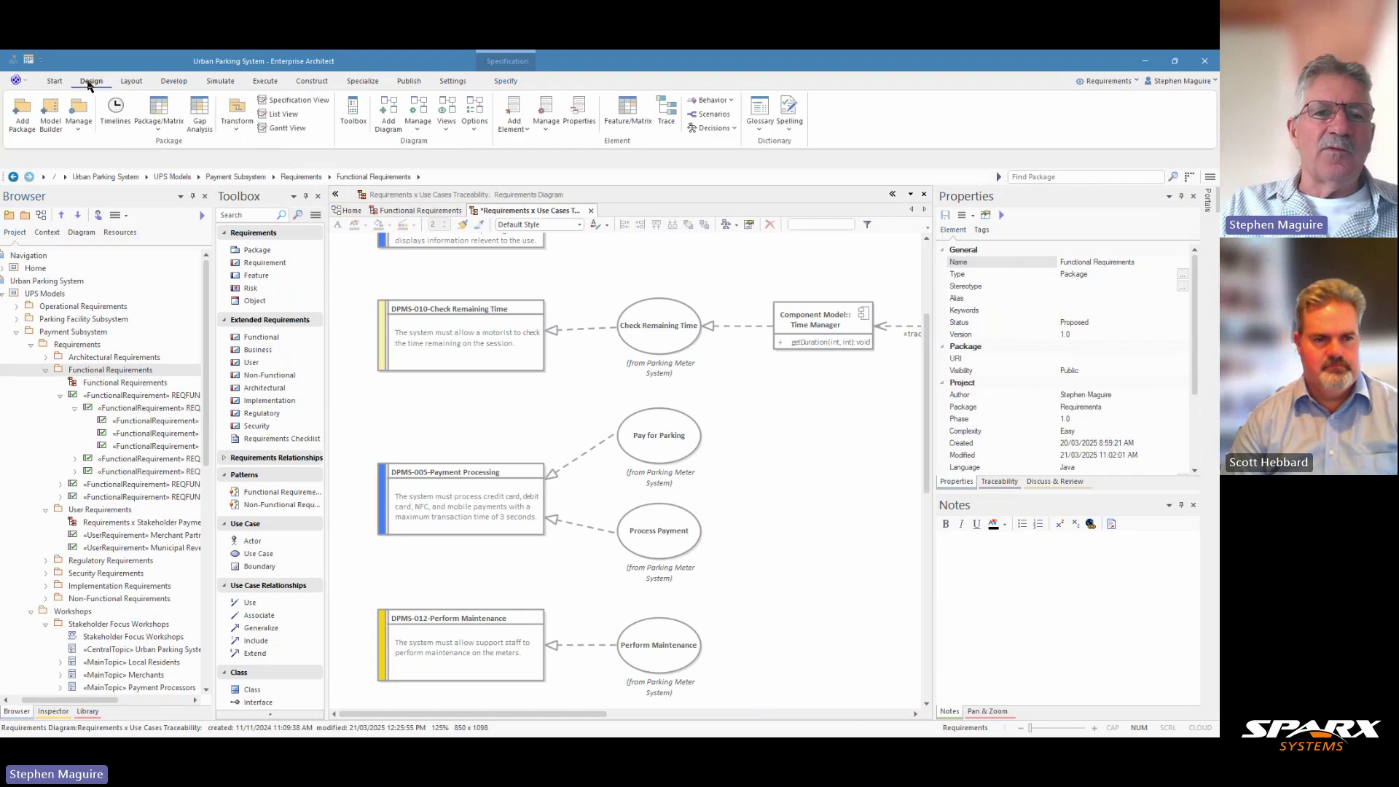
{"action": "left_click", "coordinate": [286, 103]}
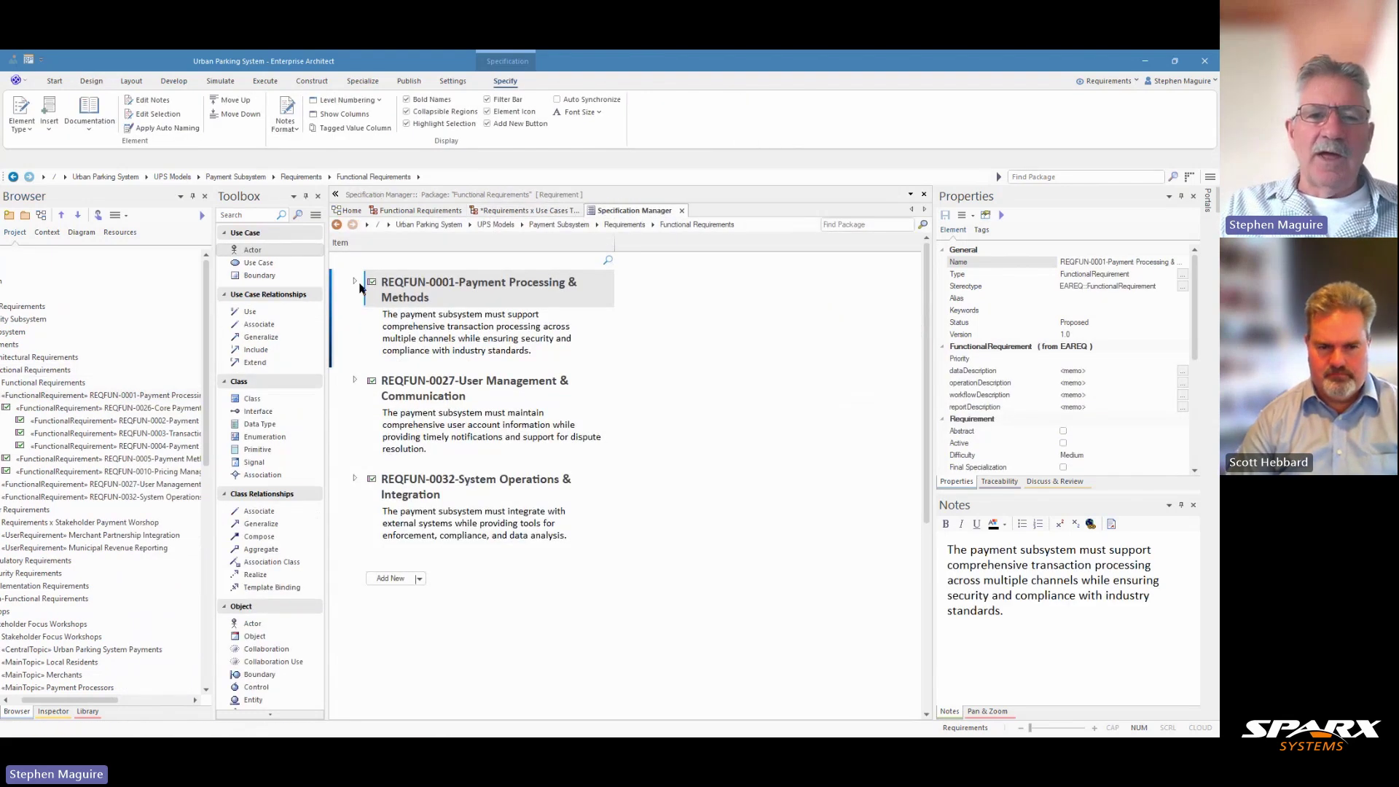
Step: Expand REQFUN-0001, REQFUN-0027 and REQFUN-0032 in the specification and set the notes format to Full Notes in Column
{"action": "left_click", "coordinate": [355, 282]}
{"action": "scroll", "coordinate": [383, 448], "scroll_direction": "down", "scroll_amount": 3}
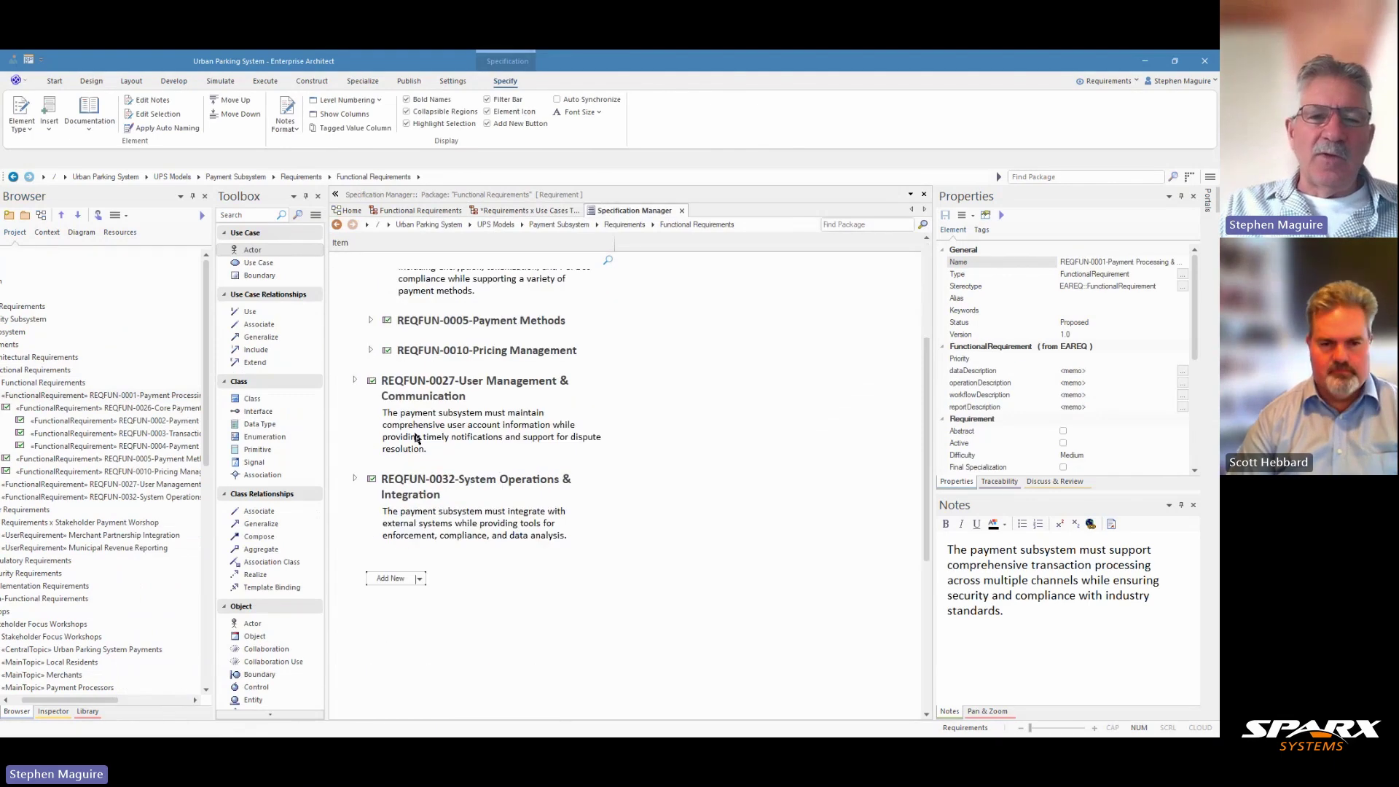
{"action": "left_click", "coordinate": [355, 381]}
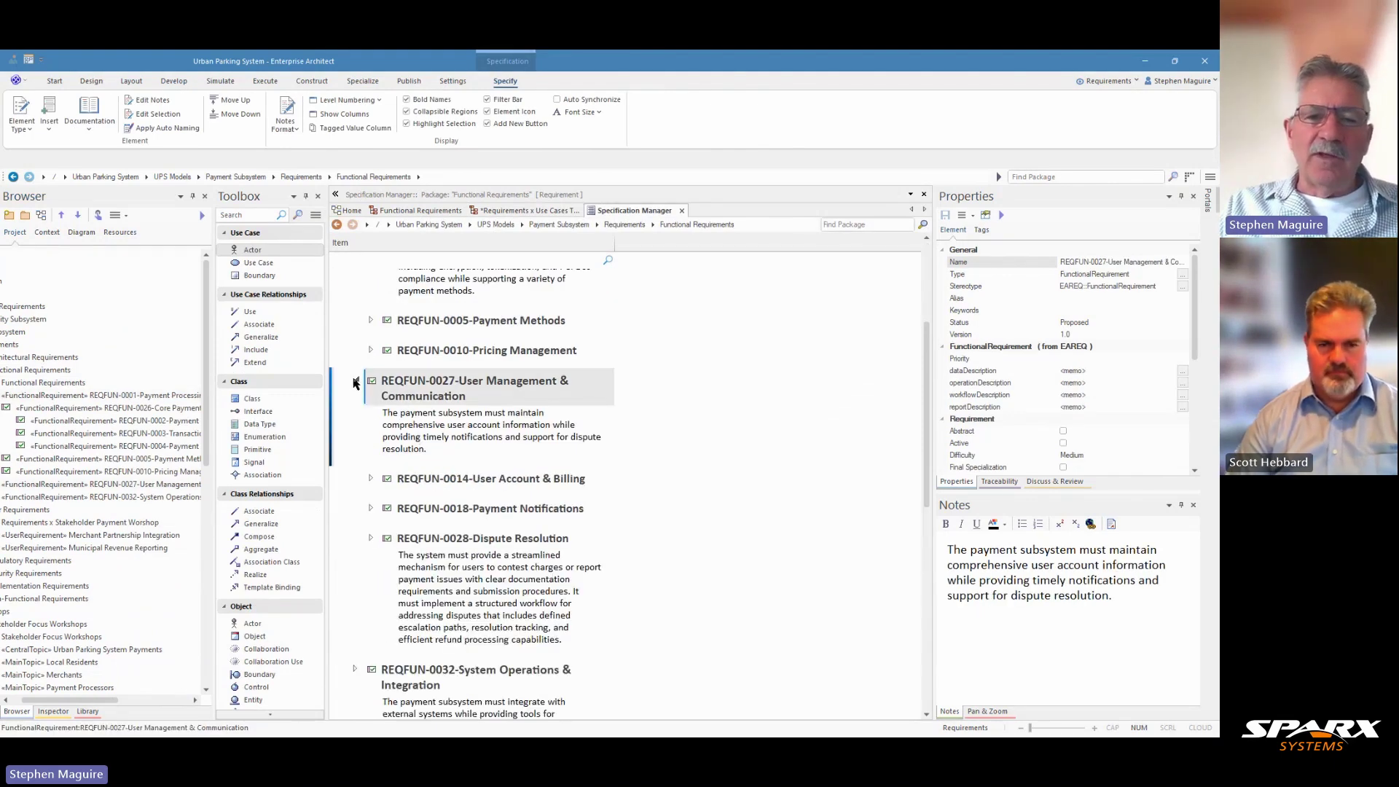
{"action": "scroll", "coordinate": [379, 438], "scroll_direction": "down", "scroll_amount": 3}
{"action": "left_click", "coordinate": [354, 430]}
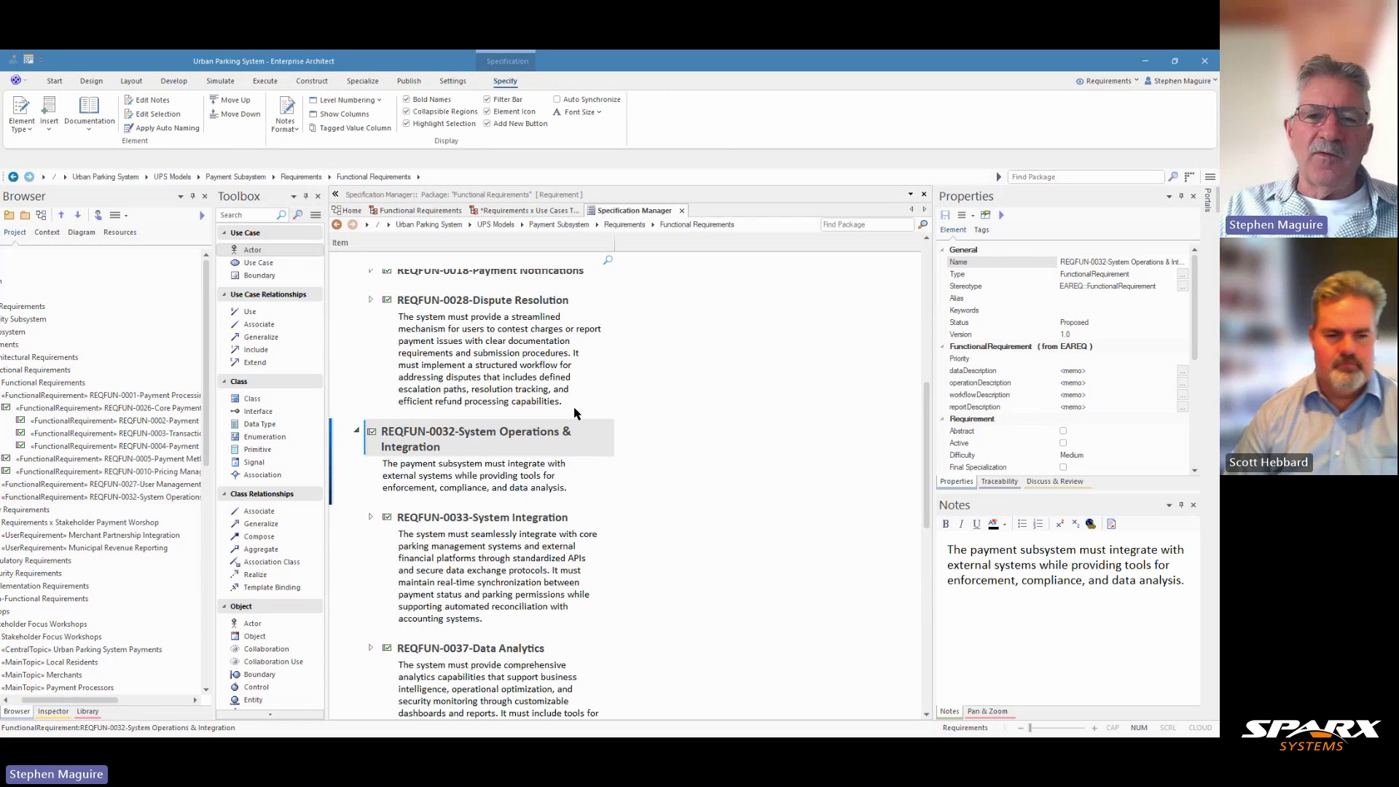
{"action": "scroll", "coordinate": [678, 428], "scroll_direction": "up", "scroll_amount": 5}
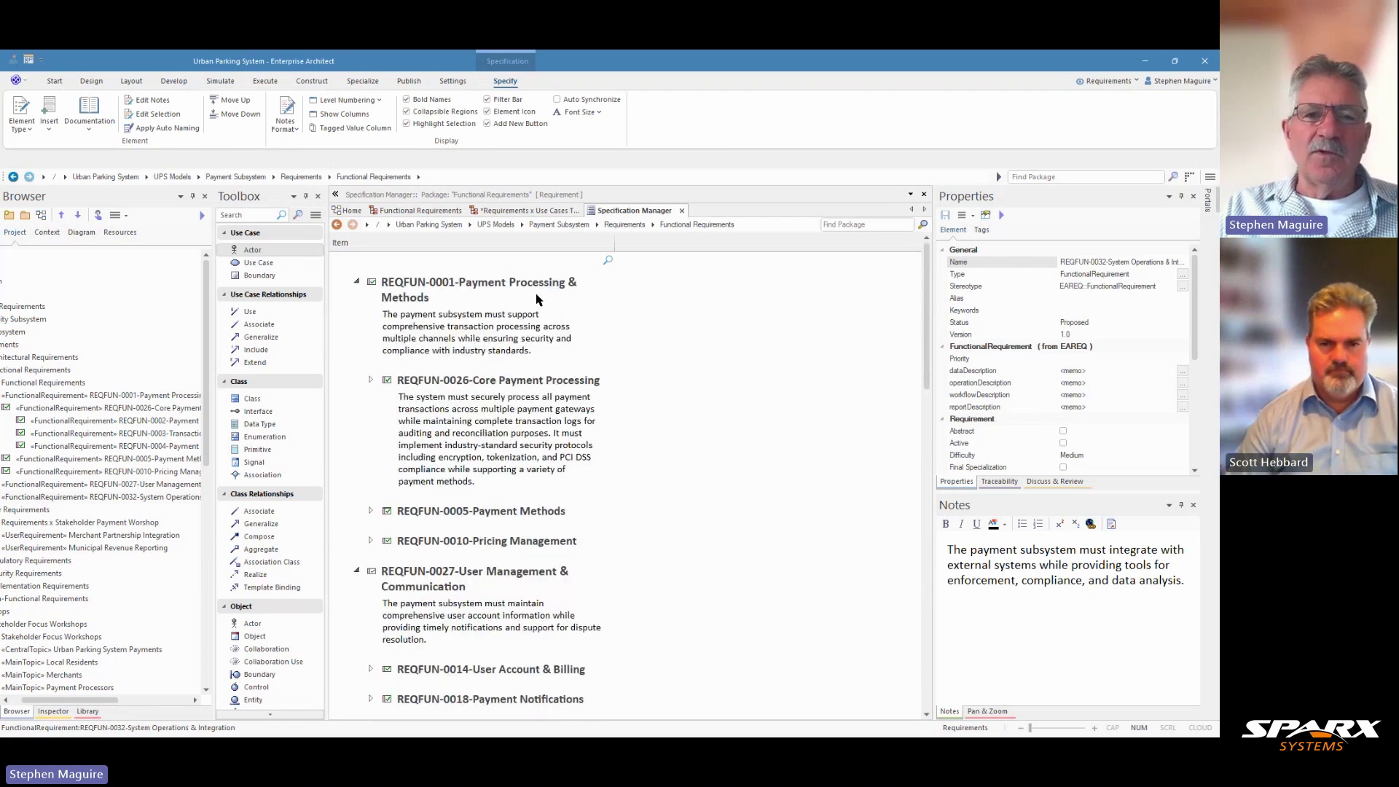
{"action": "left_click", "coordinate": [285, 118]}
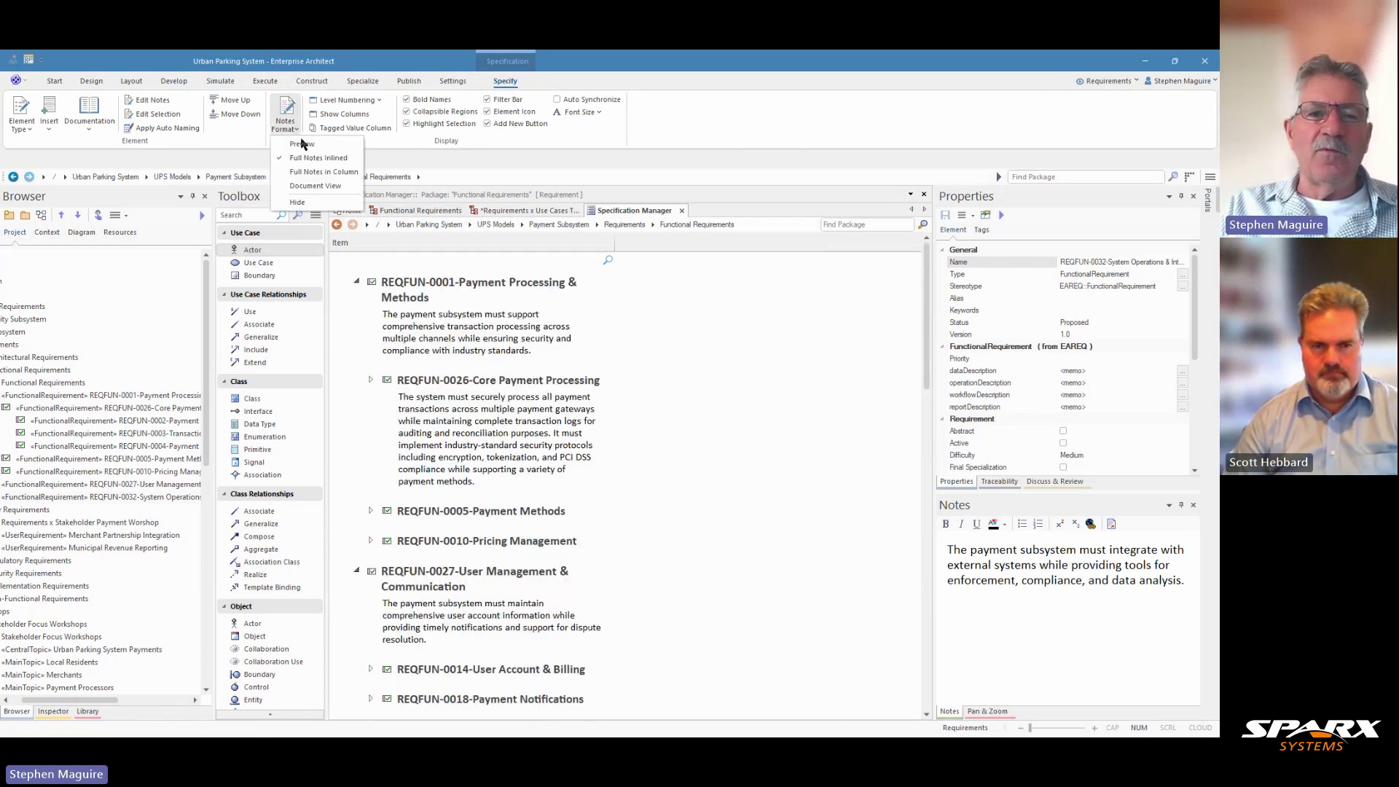
{"action": "left_click", "coordinate": [325, 172]}
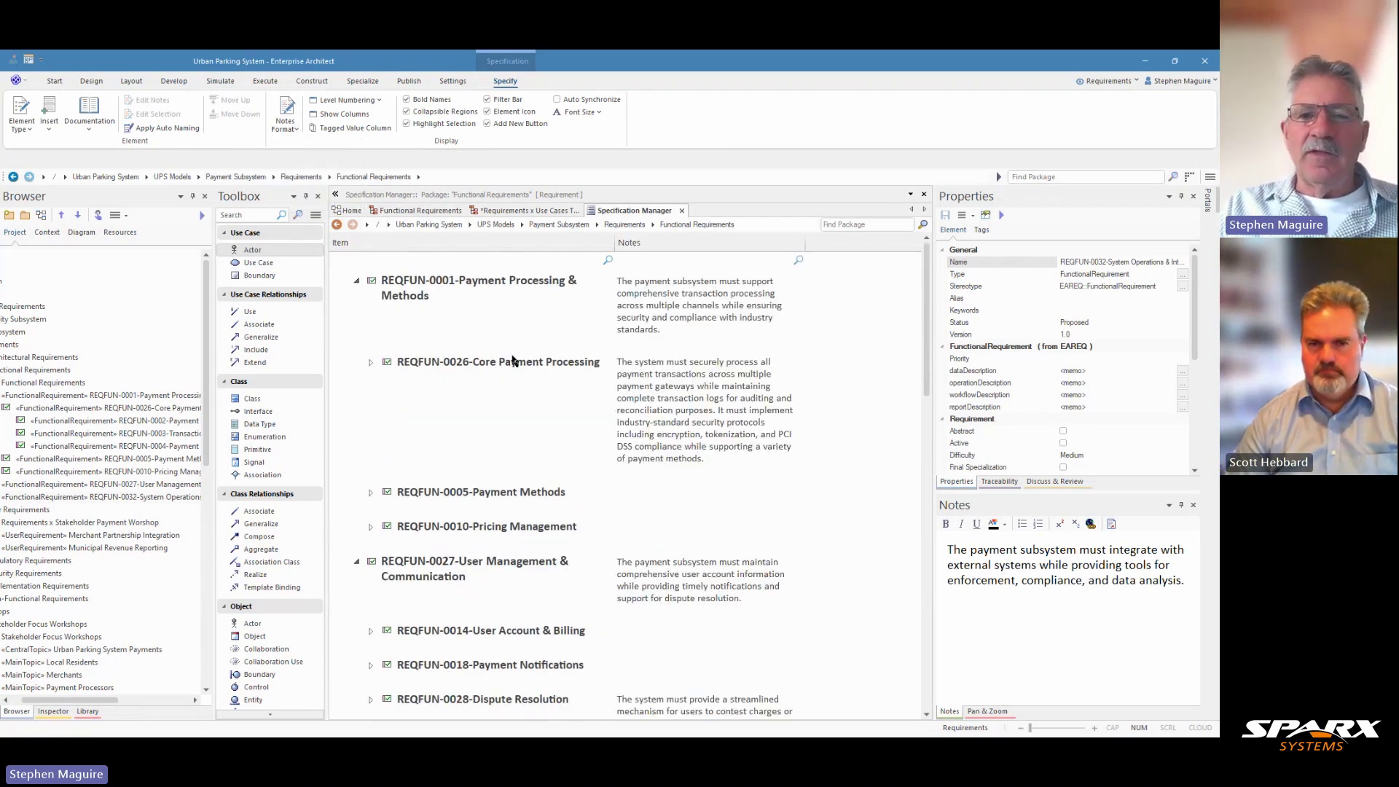
Step: Return to the Functional Requirements diagram, hide the toolbox, and show the requirements specification alongside the diagram
{"action": "left_click", "coordinate": [446, 210]}
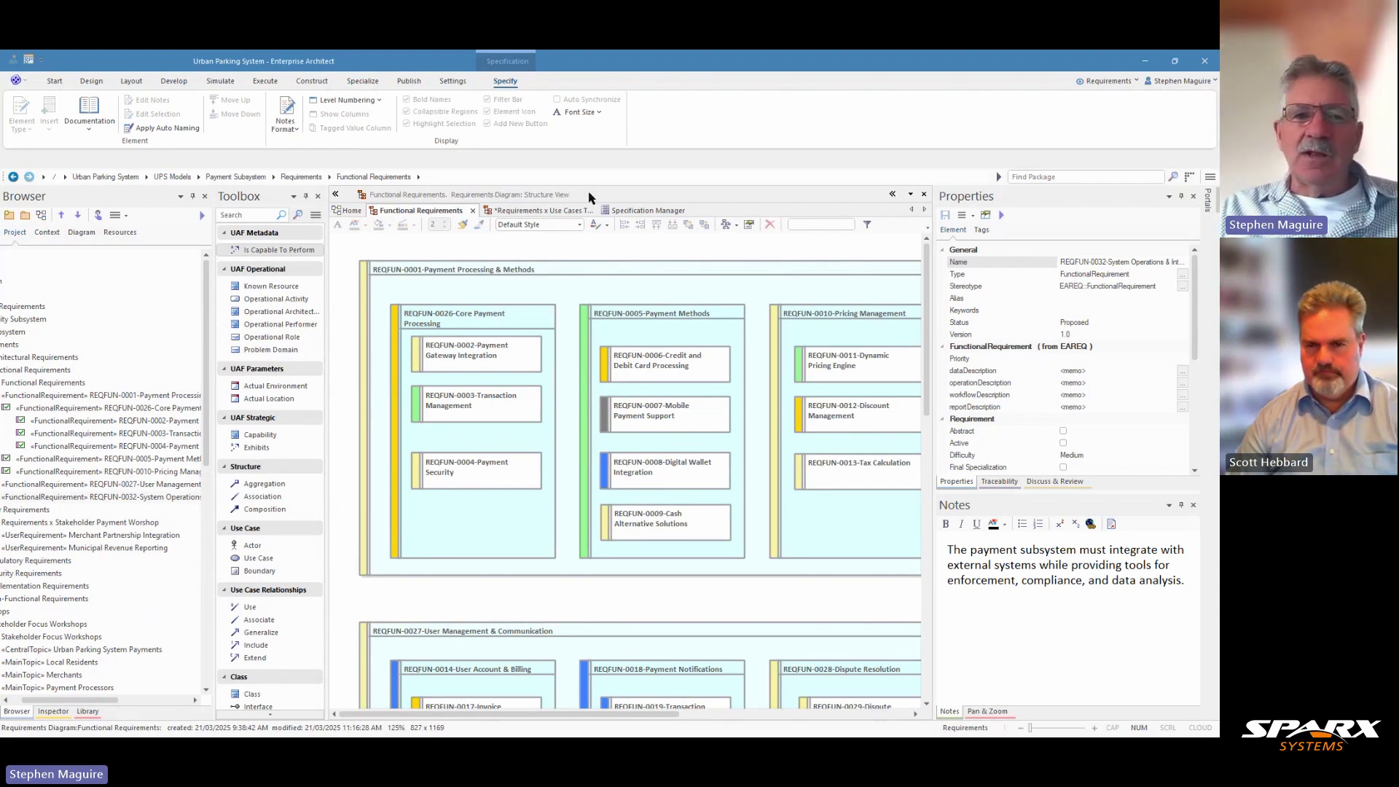
{"action": "left_click", "coordinate": [336, 196]}
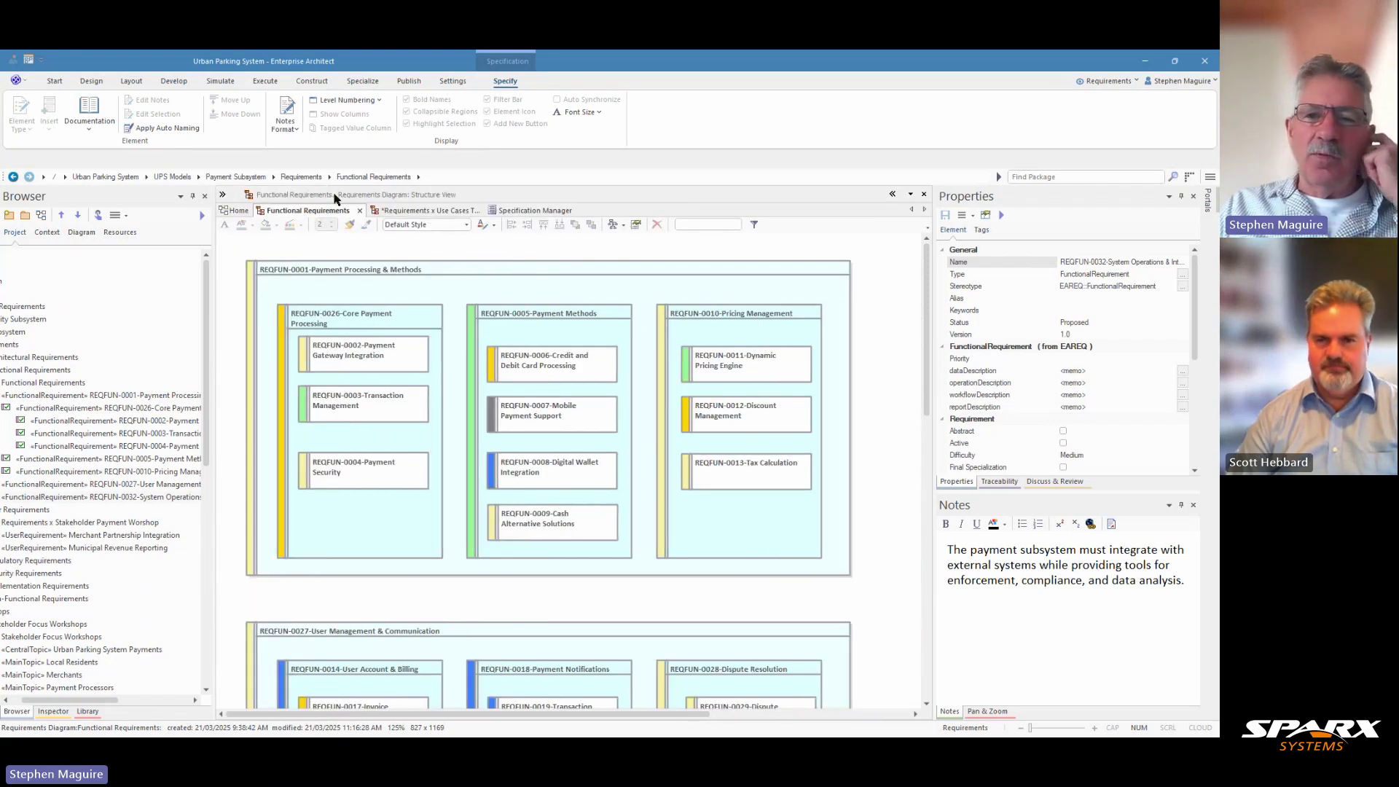
{"action": "left_click", "coordinate": [892, 197]}
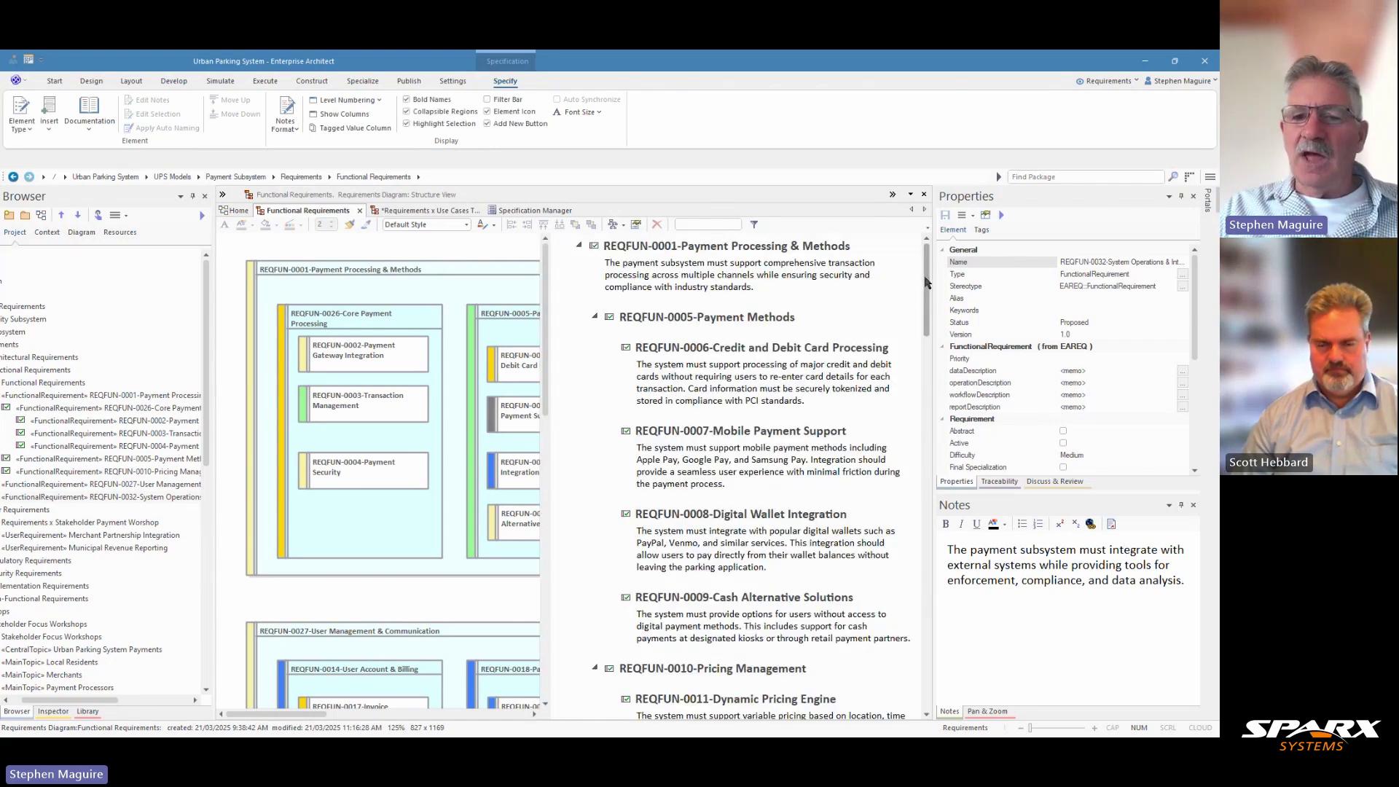
Step: Read through the payment methods, pricing management and core payment processing requirements in the specification beside the diagram
{"action": "mouse_move", "coordinate": [927, 283]}
{"action": "left_mouse_down"}
{"action": "mouse_move", "coordinate": [944, 599]}
{"action": "mouse_move", "coordinate": [938, 288]}
{"action": "mouse_move", "coordinate": [932, 304]}
{"action": "left_mouse_up"}
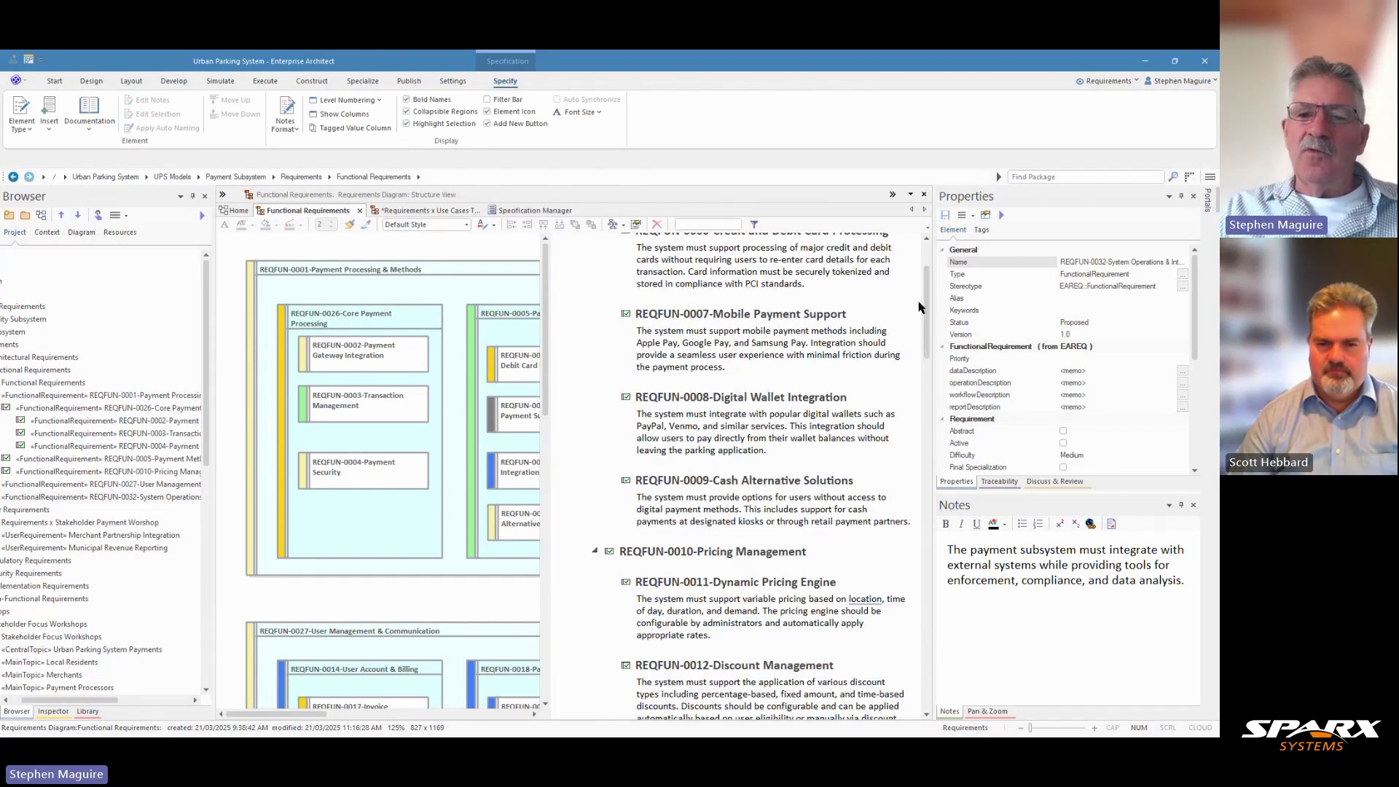
{"action": "scroll", "coordinate": [773, 435], "scroll_direction": "down", "scroll_amount": 3}
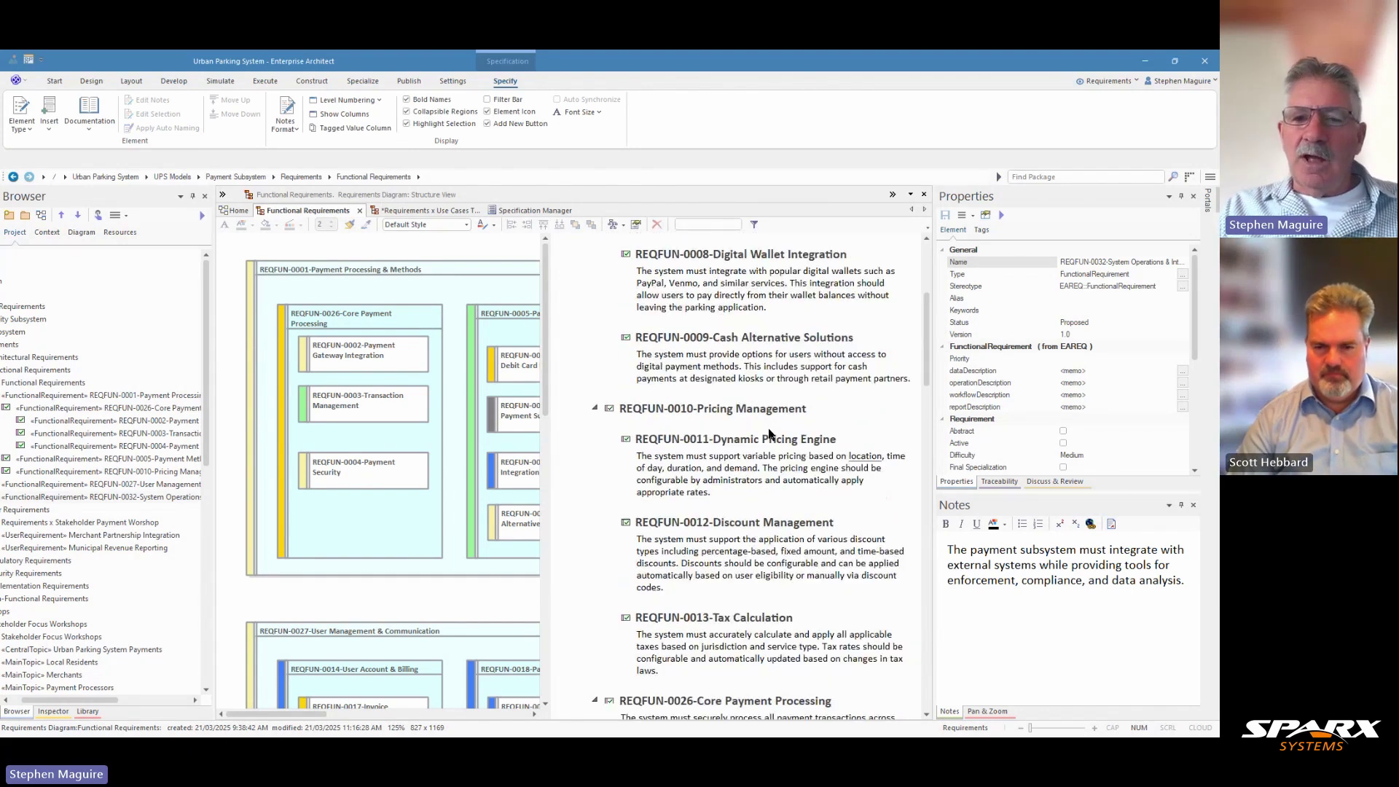
{"action": "scroll", "coordinate": [852, 398], "scroll_direction": "down", "scroll_amount": 2}
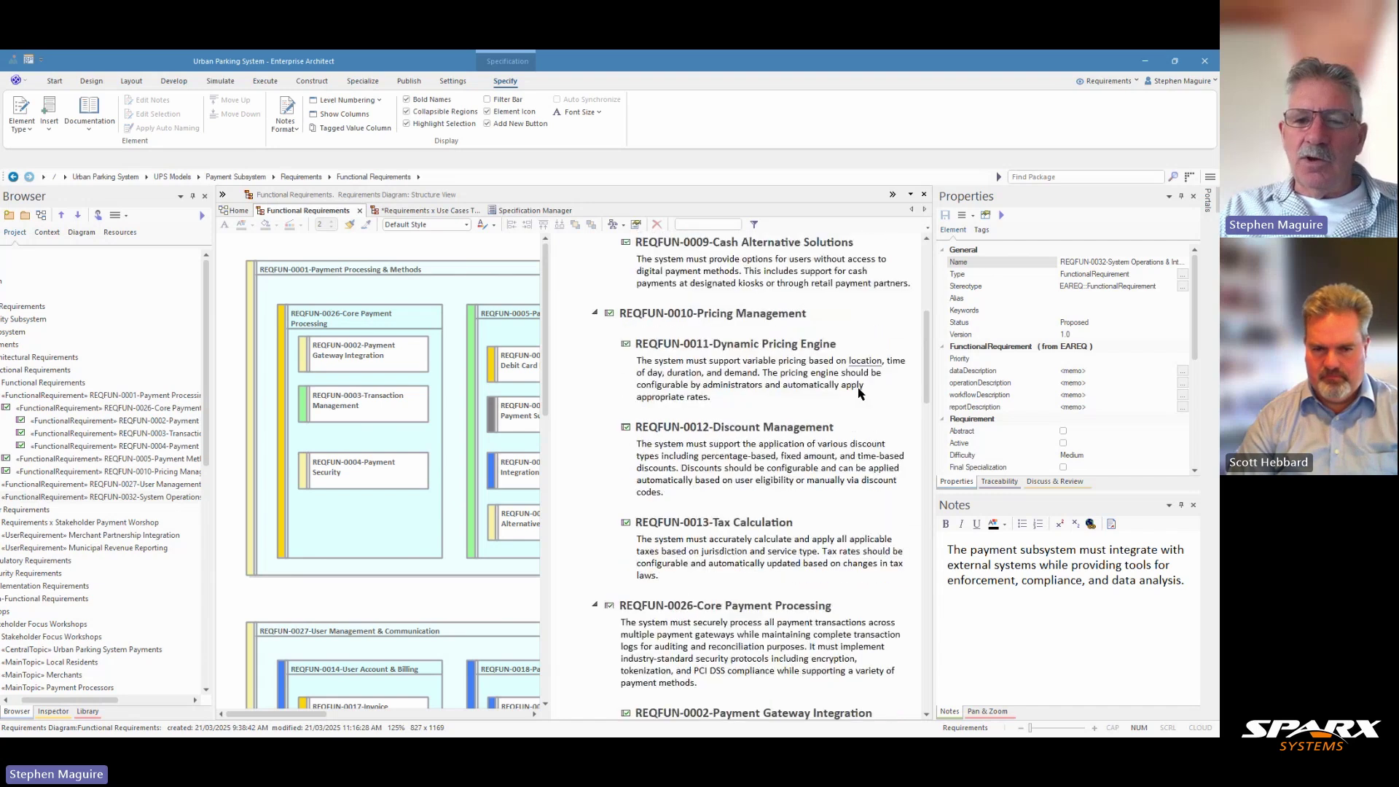
{"action": "scroll", "coordinate": [858, 394], "scroll_direction": "up", "scroll_amount": 2}
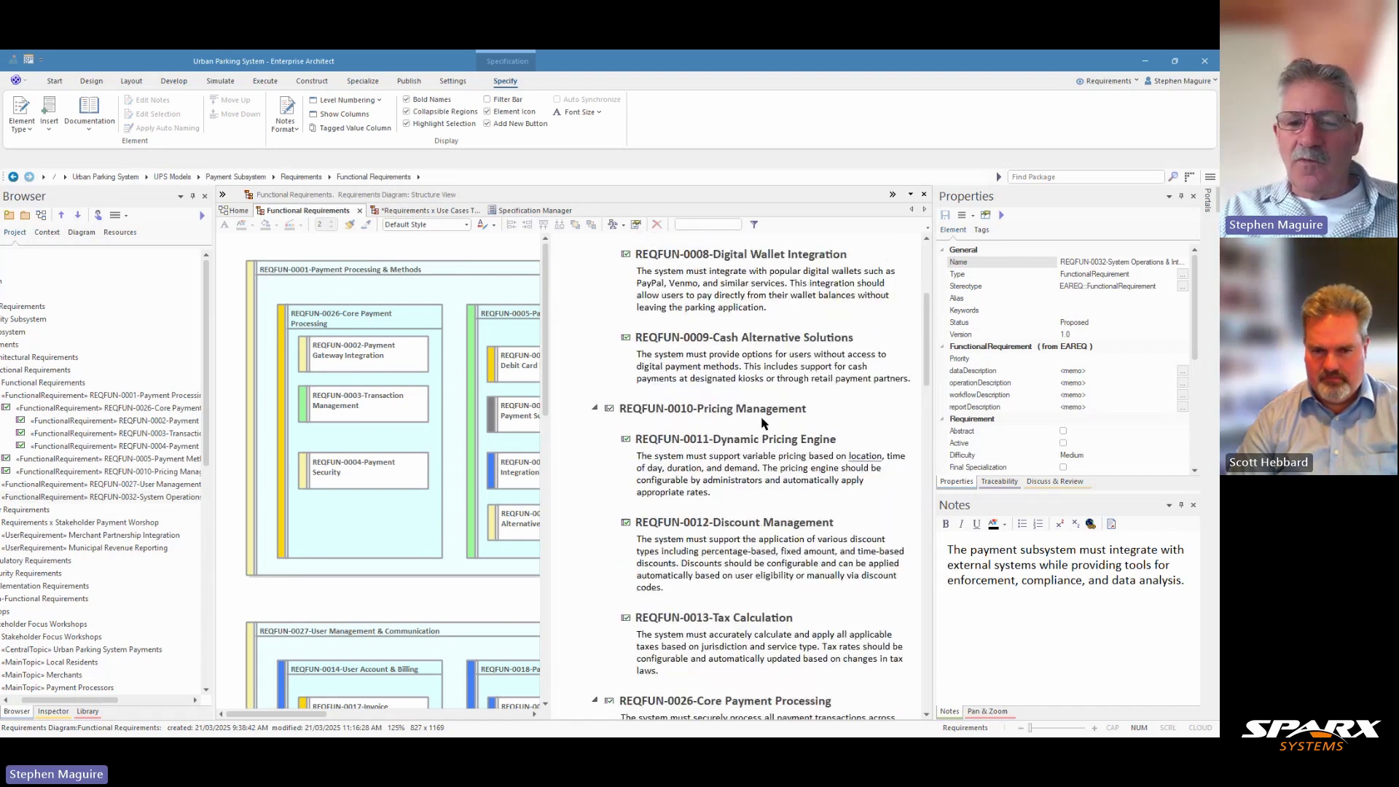
{"action": "scroll", "coordinate": [758, 430], "scroll_direction": "down", "scroll_amount": 3}
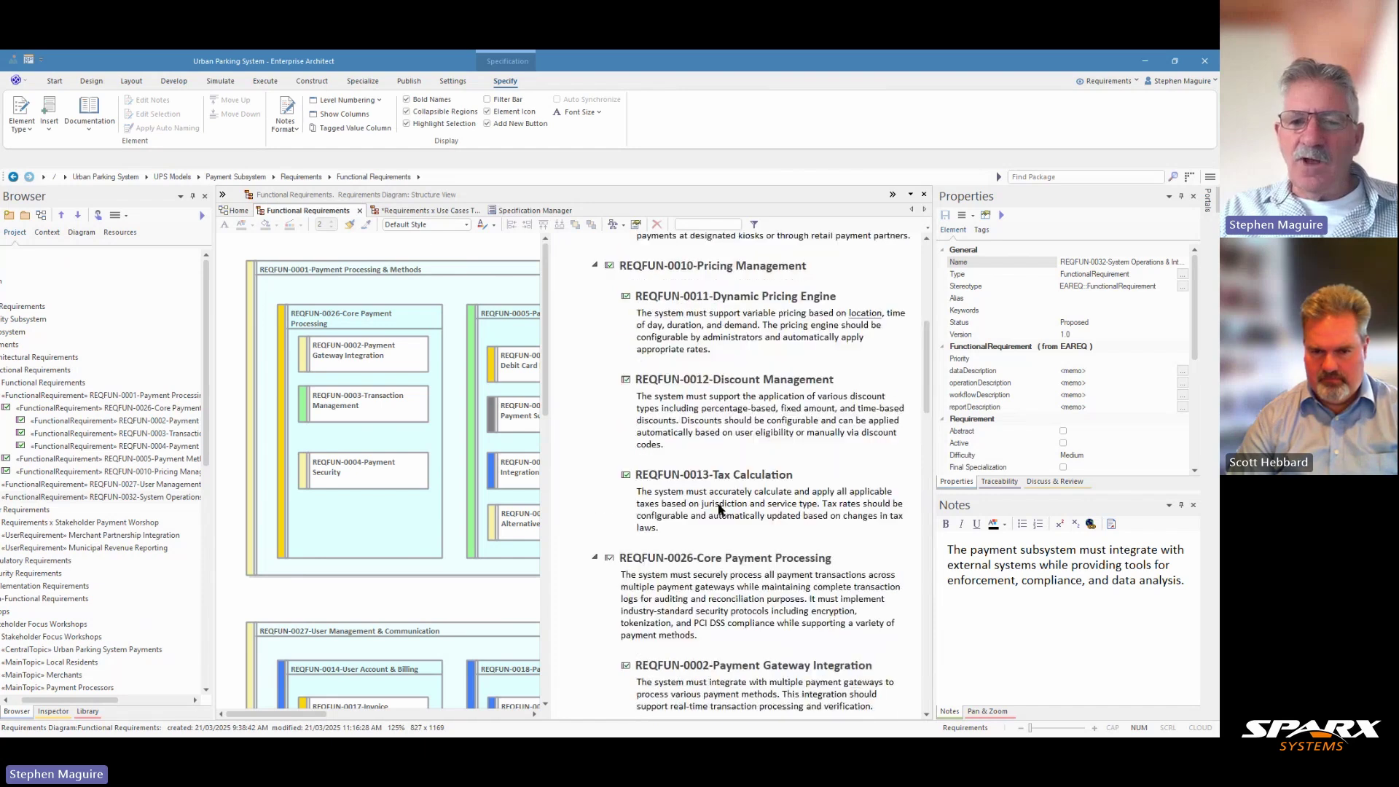
{"action": "scroll", "coordinate": [748, 525], "scroll_direction": "up", "scroll_amount": 5}
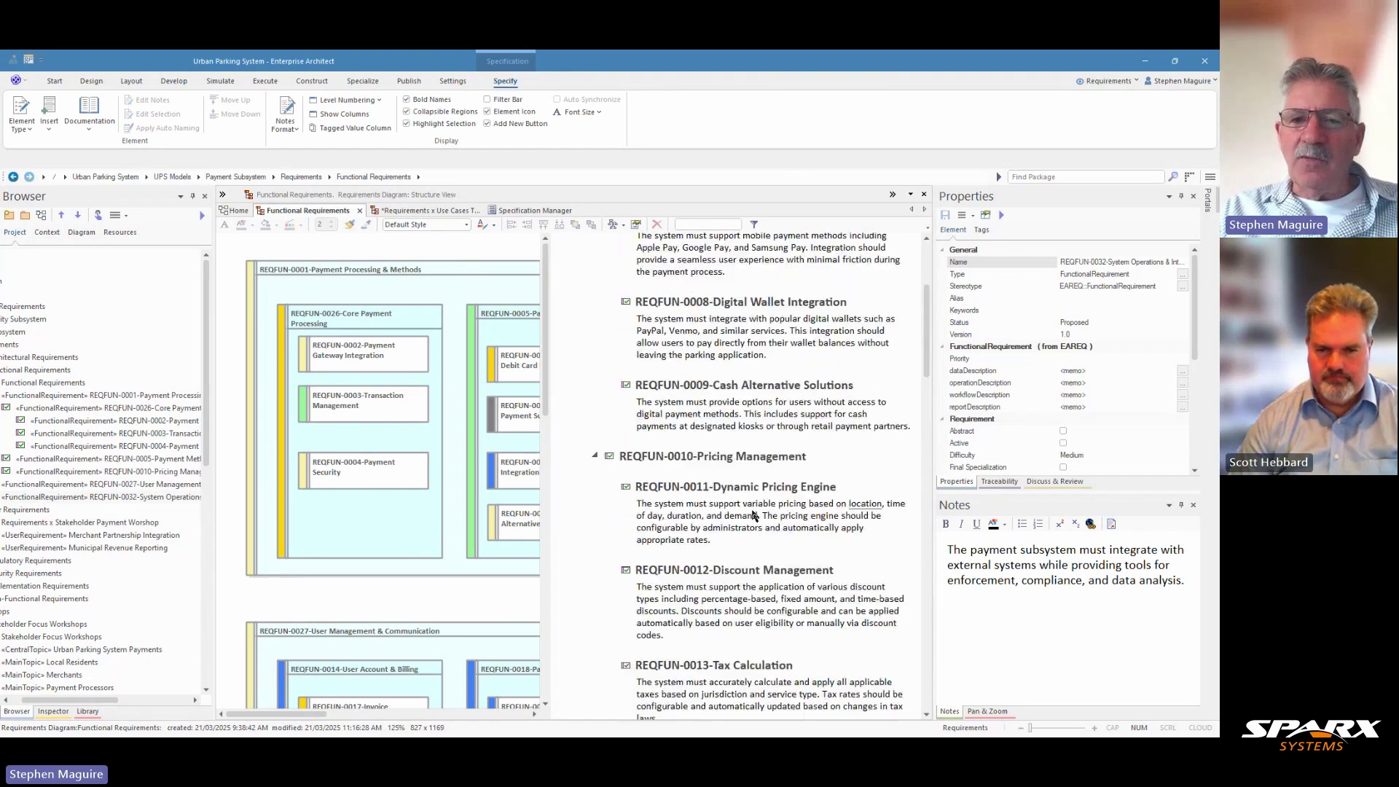
{"action": "scroll", "coordinate": [732, 521], "scroll_direction": "up", "scroll_amount": 3}
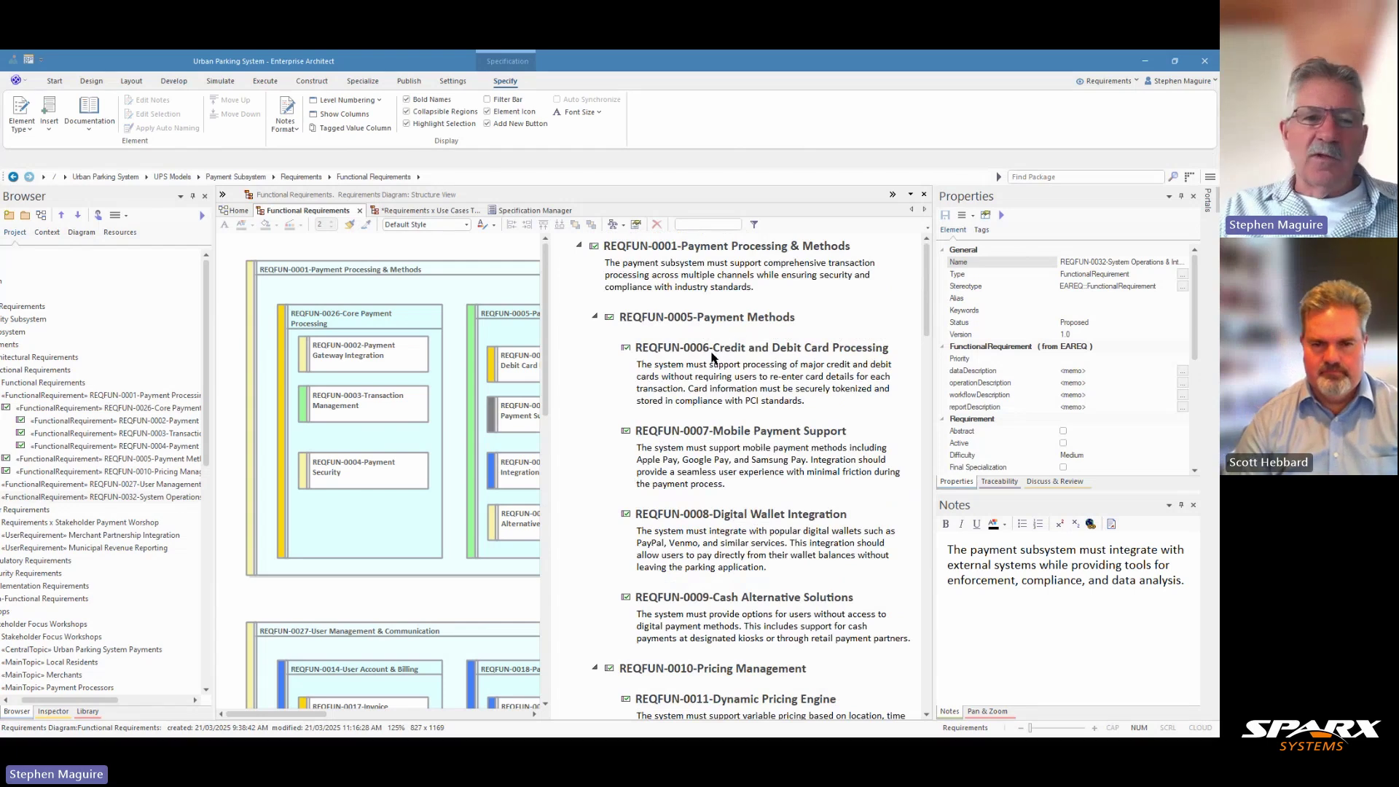
Step: Narrow the Browser and Properties panes and shift the divider between diagram and specification to give the Functional Requirements diagram more room
{"action": "left_click_drag", "start_coordinate": [102, 703], "coordinate": [91, 703]}
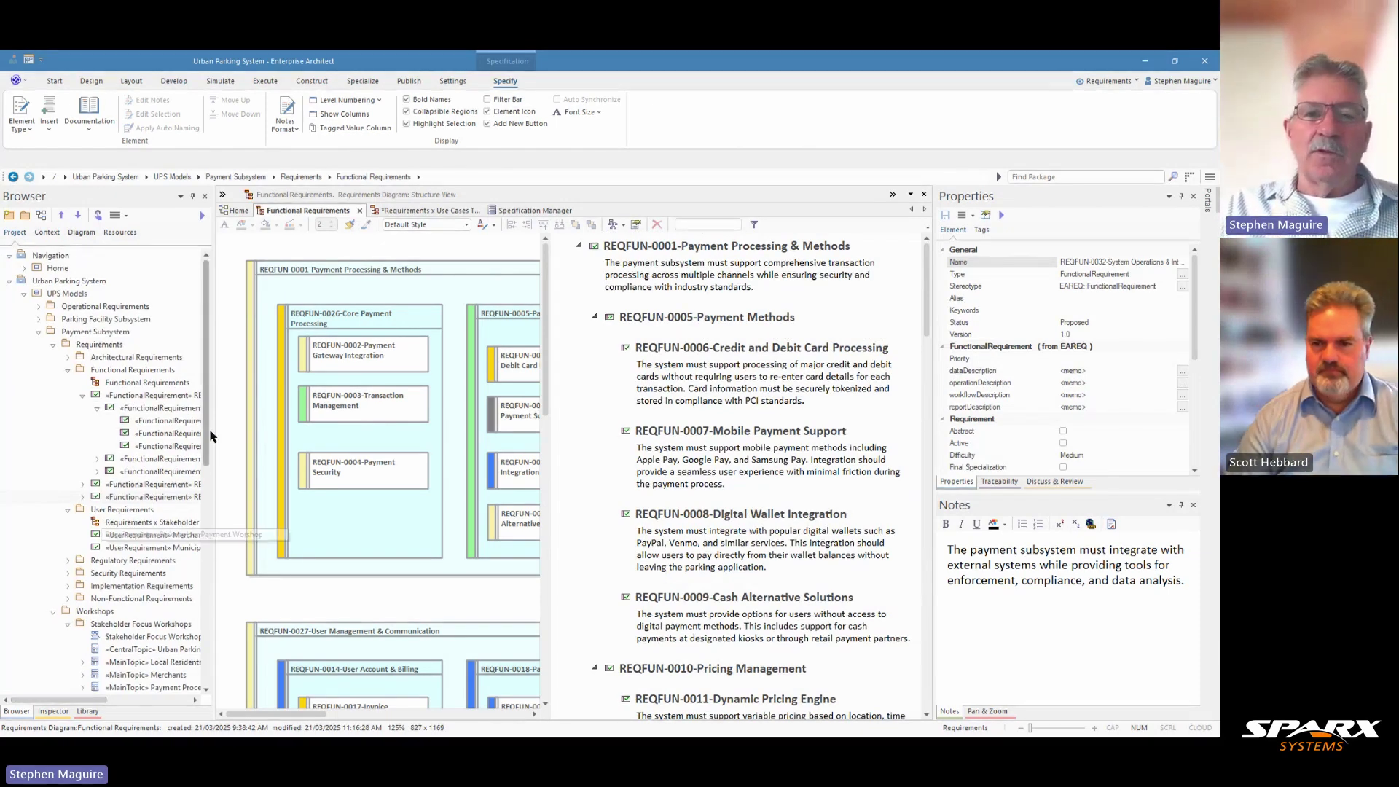
{"action": "left_click", "coordinate": [399, 249]}
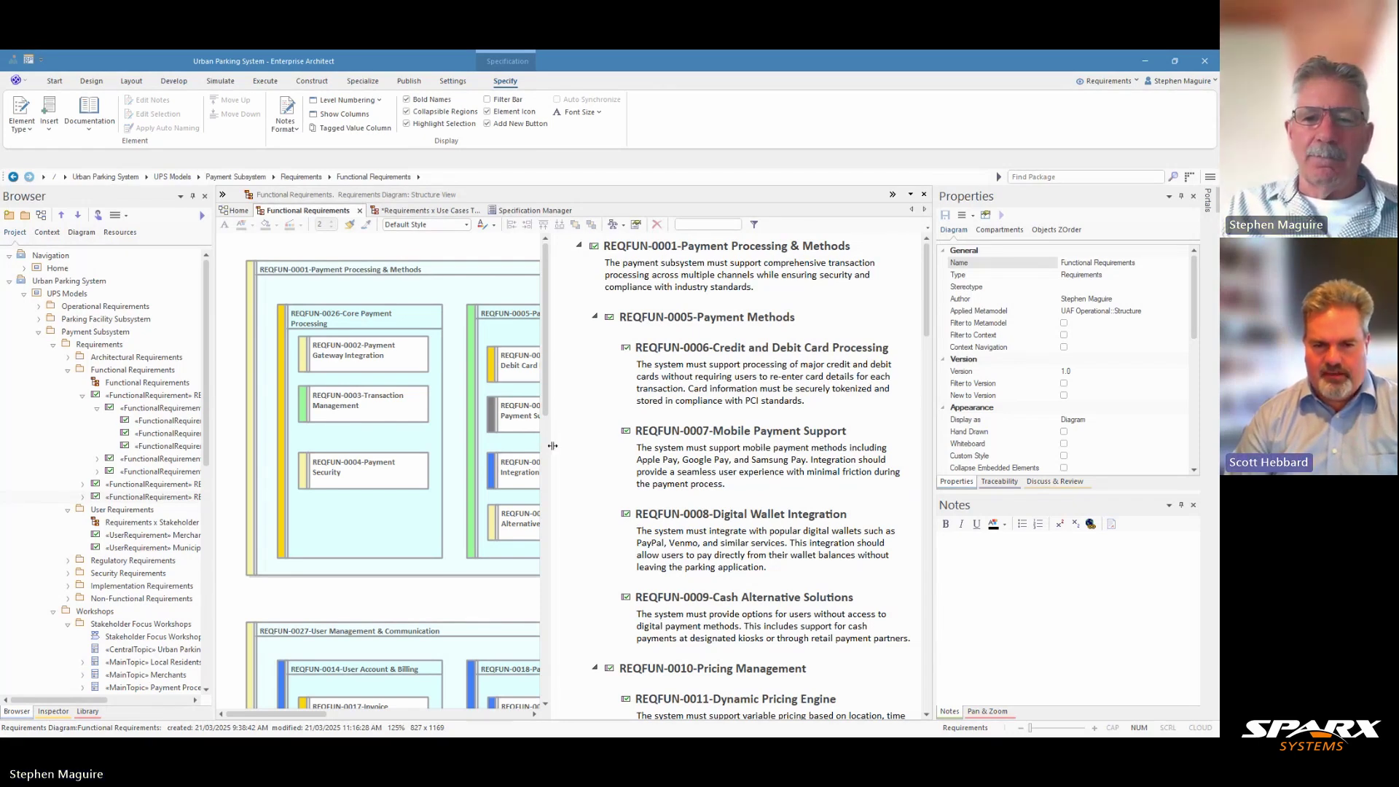
{"action": "left_click_drag", "start_coordinate": [548, 450], "coordinate": [720, 465]}
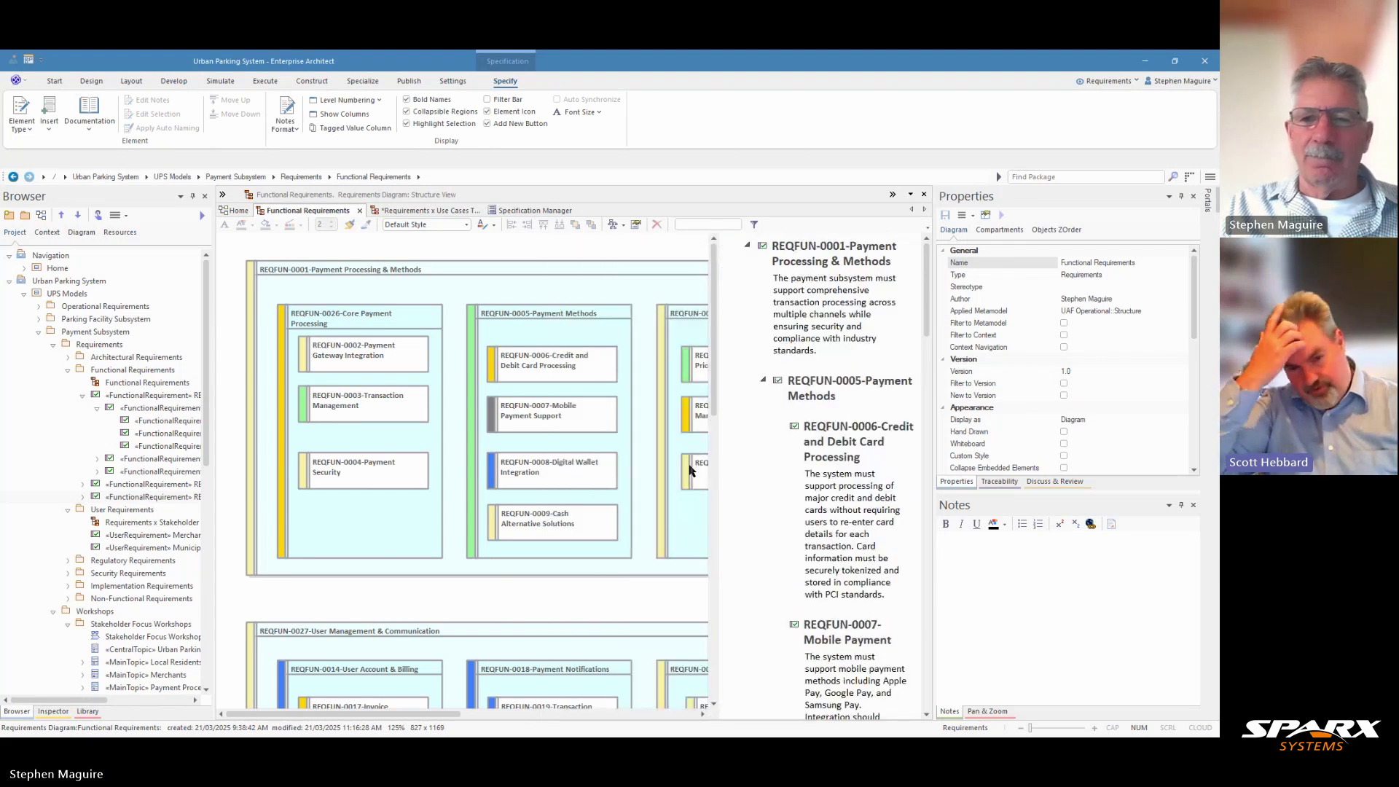
{"action": "left_click_drag", "start_coordinate": [210, 449], "coordinate": [156, 449]}
{"action": "left_click_drag", "start_coordinate": [933, 410], "coordinate": [1033, 411]}
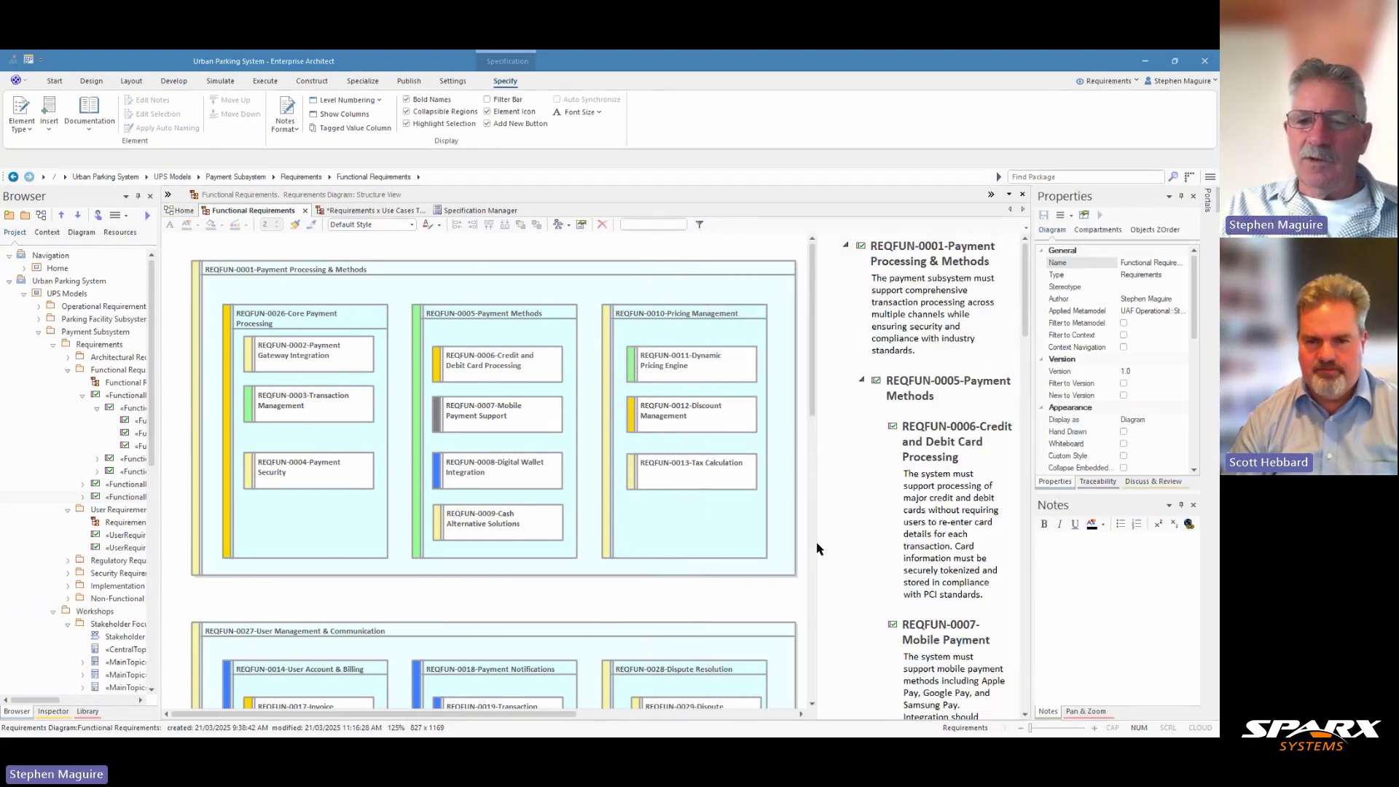
{"action": "left_click_drag", "start_coordinate": [818, 540], "coordinate": [774, 543]}
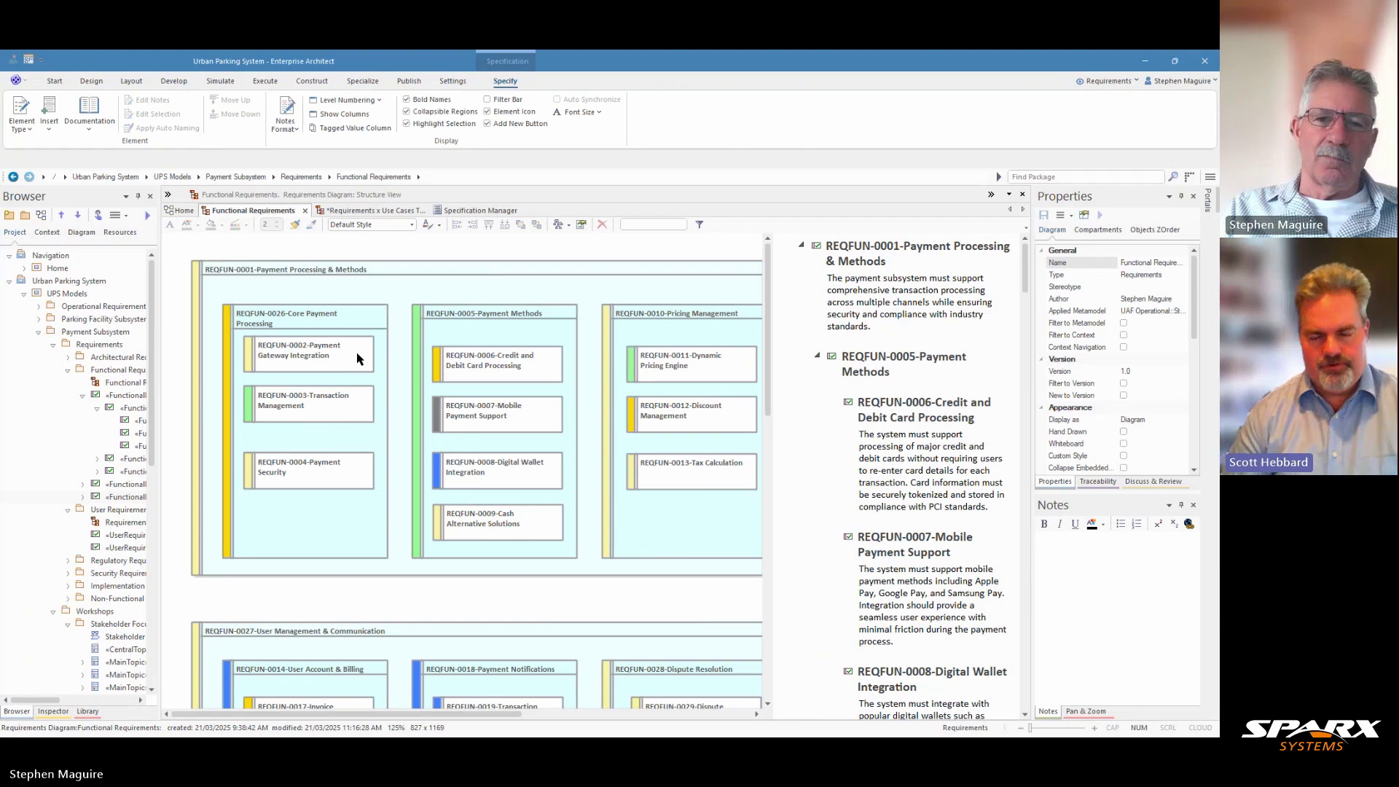
Step: Align REQFUN-0003 Transaction Management level with REQFUN-0007 Mobile Payment Support in the diagram
{"action": "left_click", "coordinate": [371, 415]}
{"action": "left_click", "coordinate": [441, 421], "text": "ctrl"}
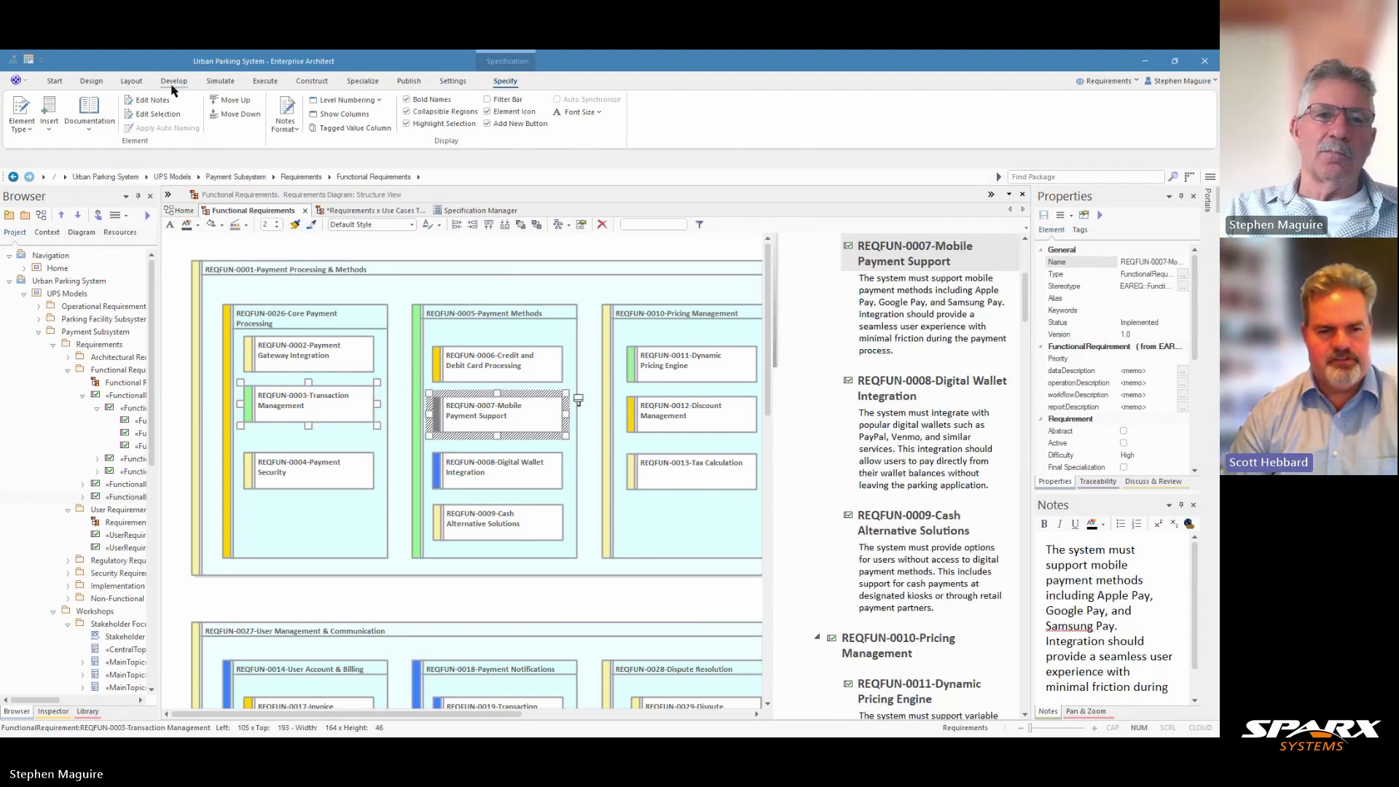
{"action": "left_click", "coordinate": [131, 81]}
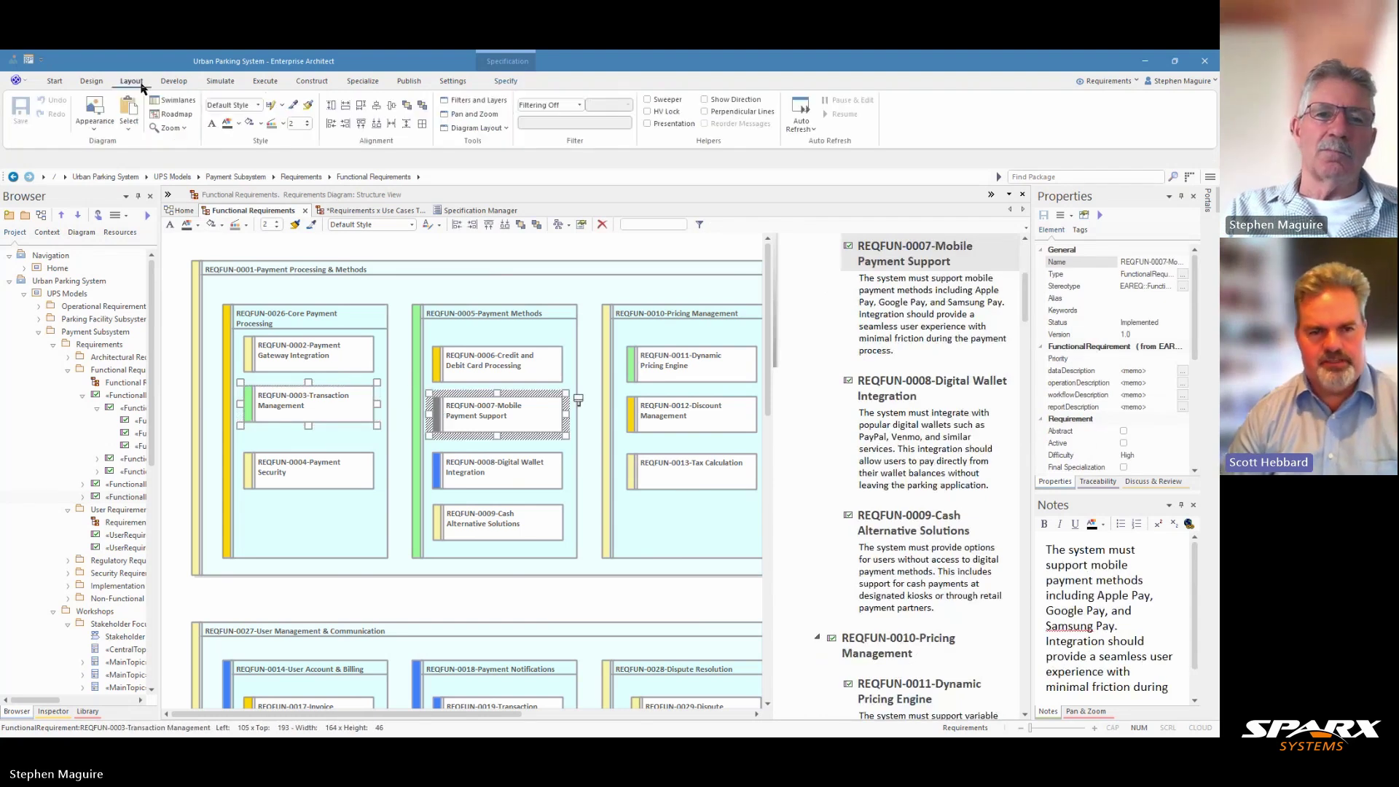
{"action": "left_click", "coordinate": [361, 124]}
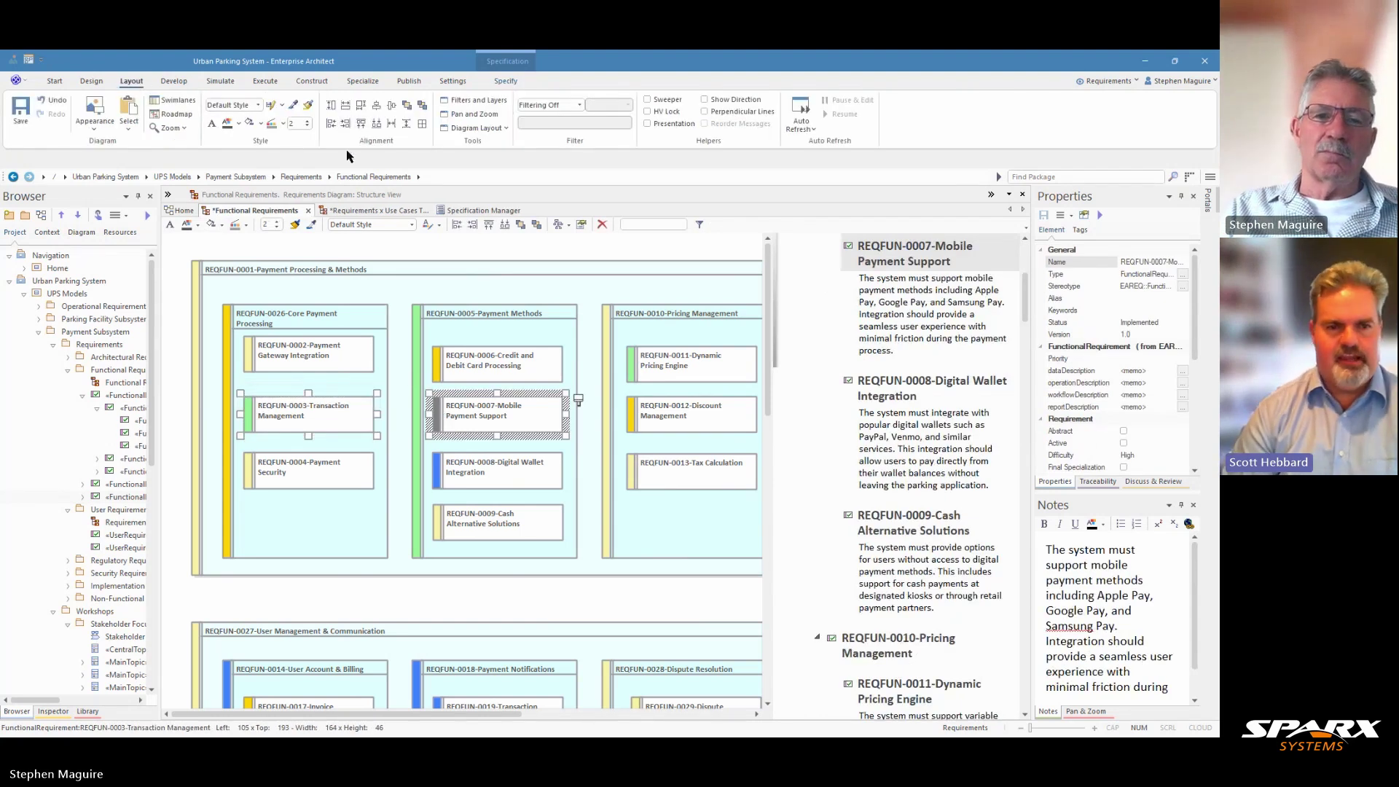
Step: Align REQFUN-0002 Payment Gateway Integration level with REQFUN-0006 Credit and Debit Card Processing, and clear the selection
{"action": "left_click", "coordinate": [350, 363]}
{"action": "left_click", "coordinate": [456, 369], "text": "ctrl"}
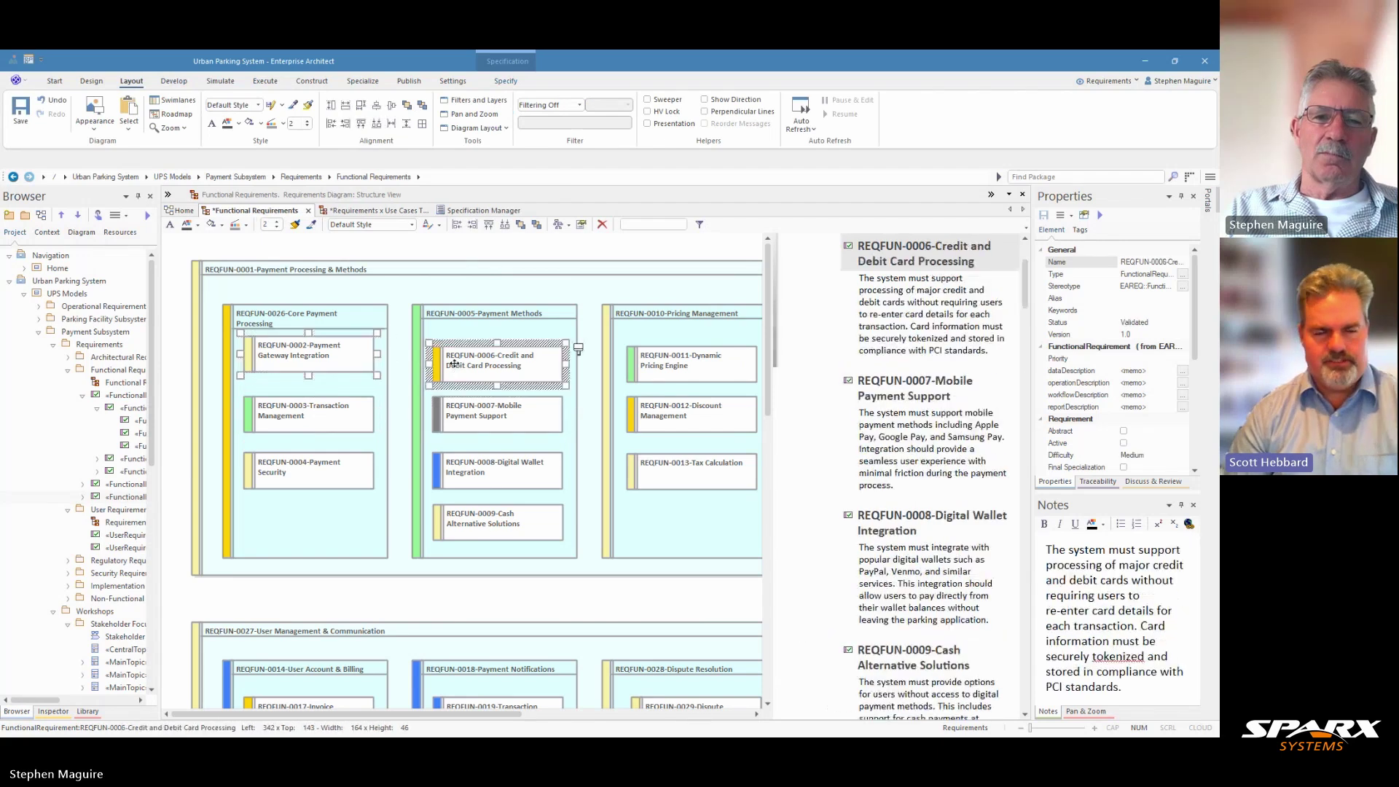
{"action": "left_click", "coordinate": [360, 125]}
{"action": "left_click", "coordinate": [487, 252]}
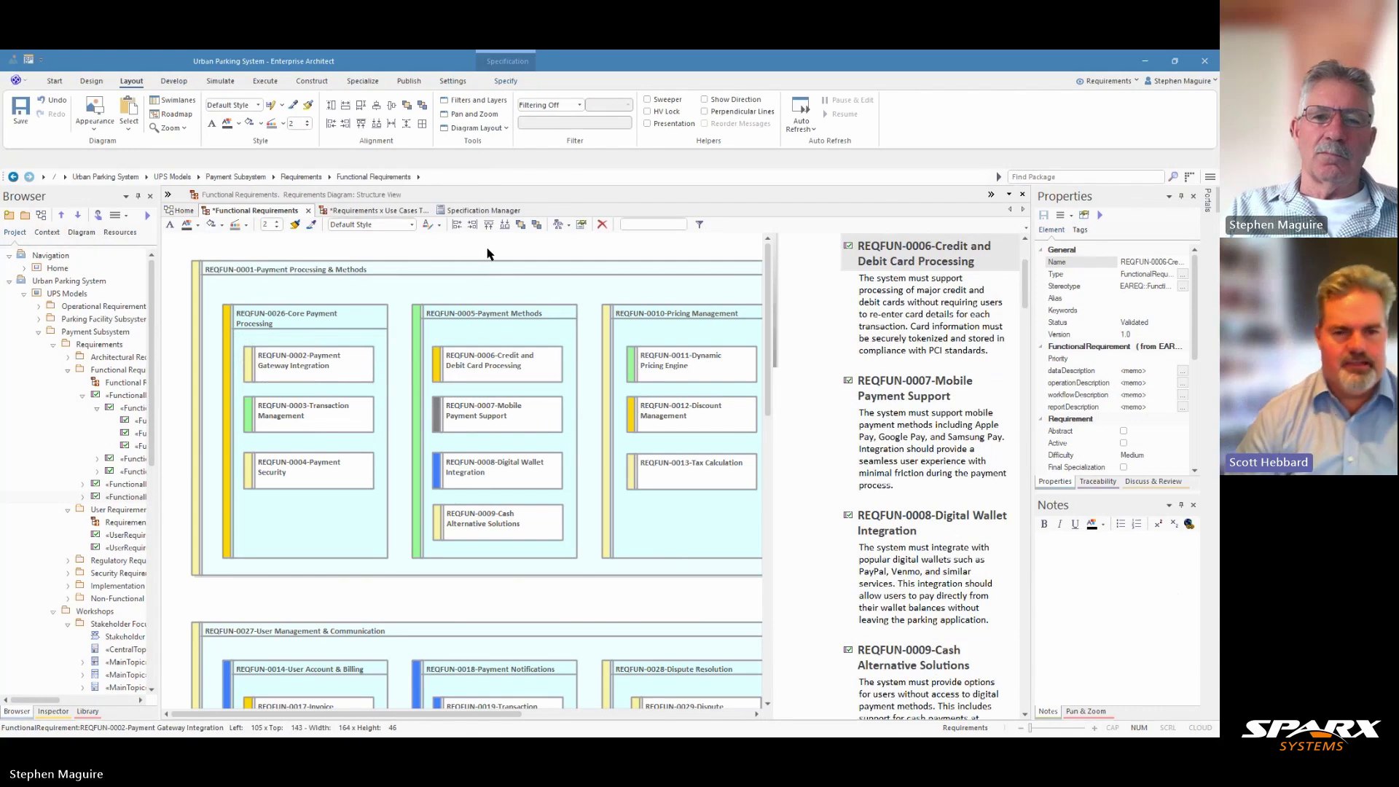